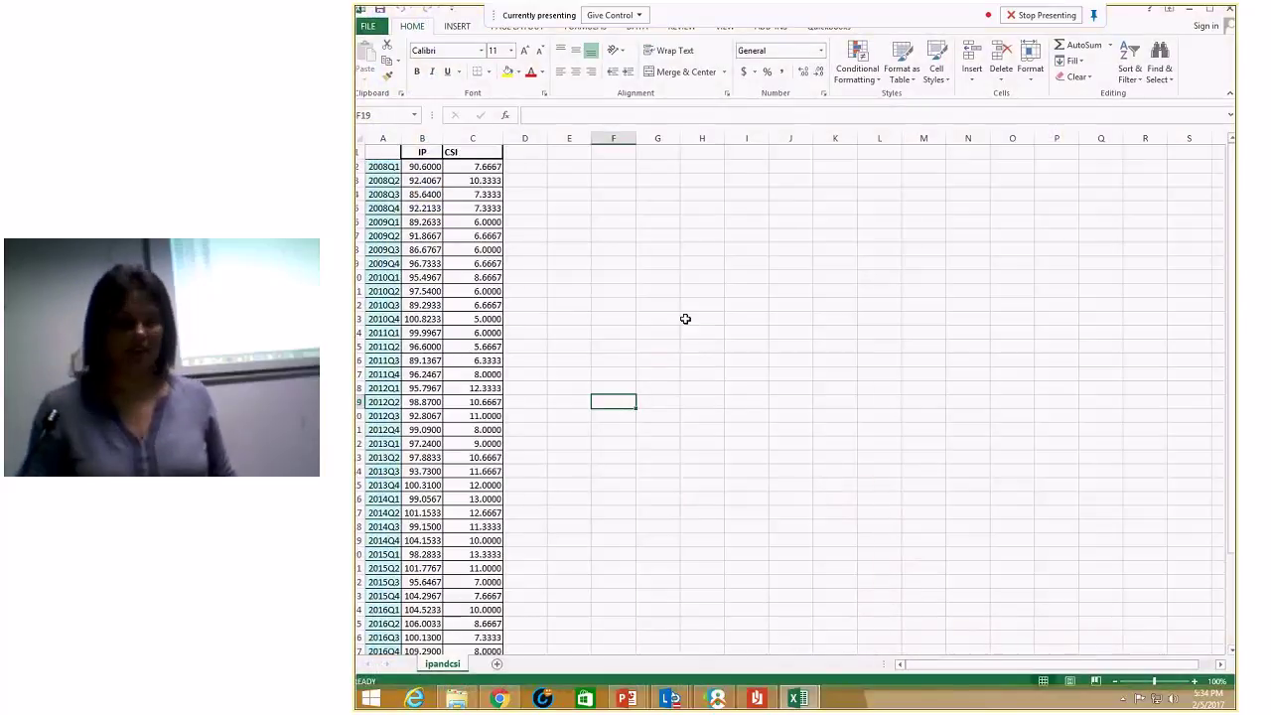
click(685, 319)
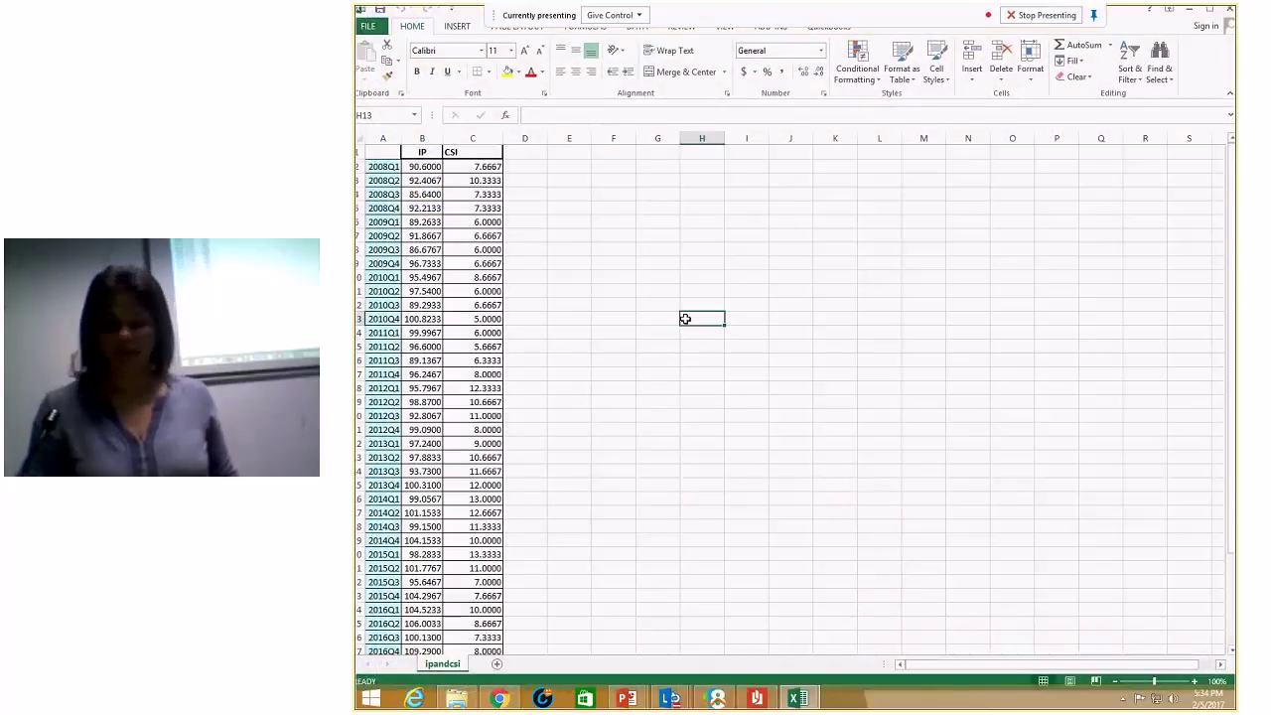
click(584, 359)
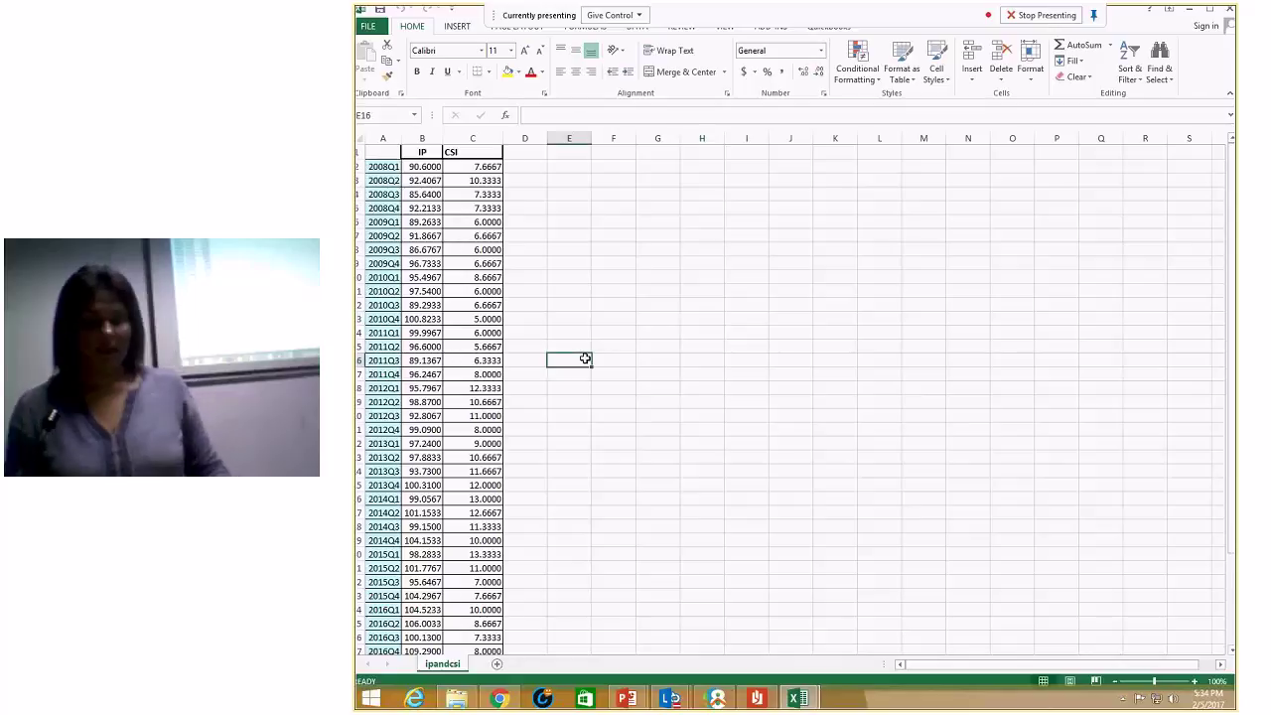
scroll(585, 361, down, 2)
scroll(585, 360, up, 2)
click(736, 275)
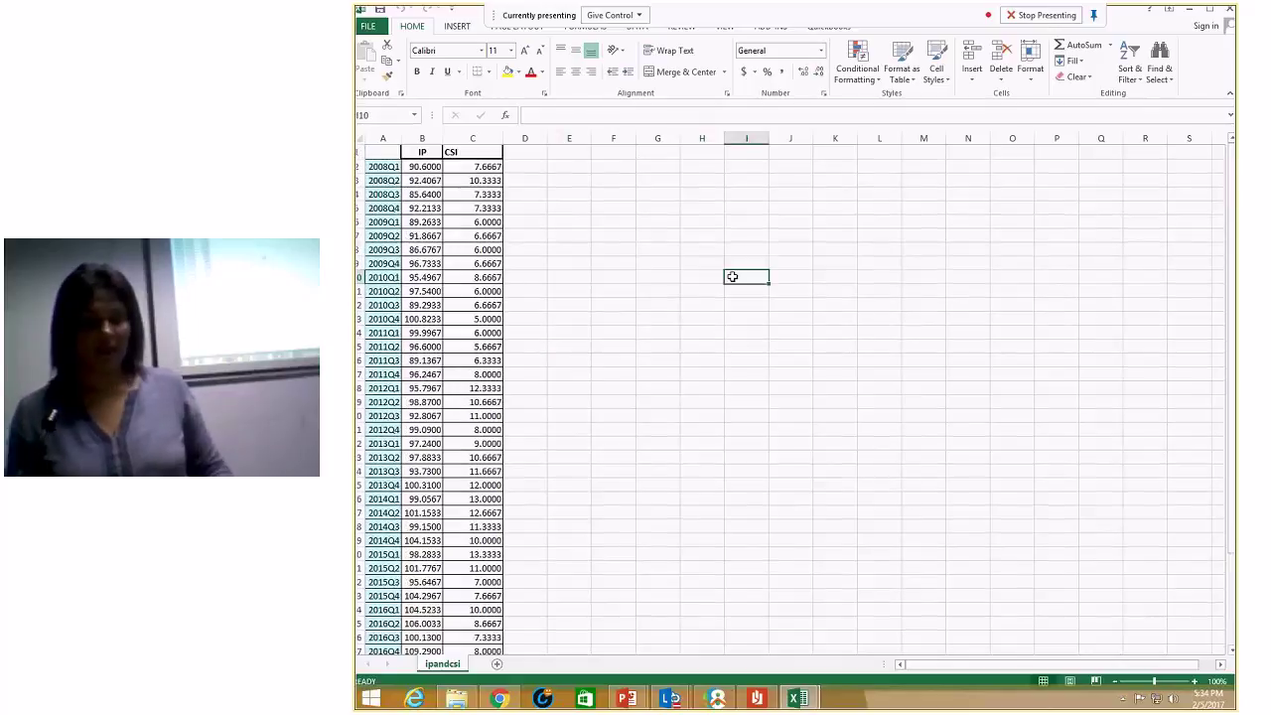
- Switch to EViews and start a new dated workfile named ww with quarterly frequency
click(1190, 10)
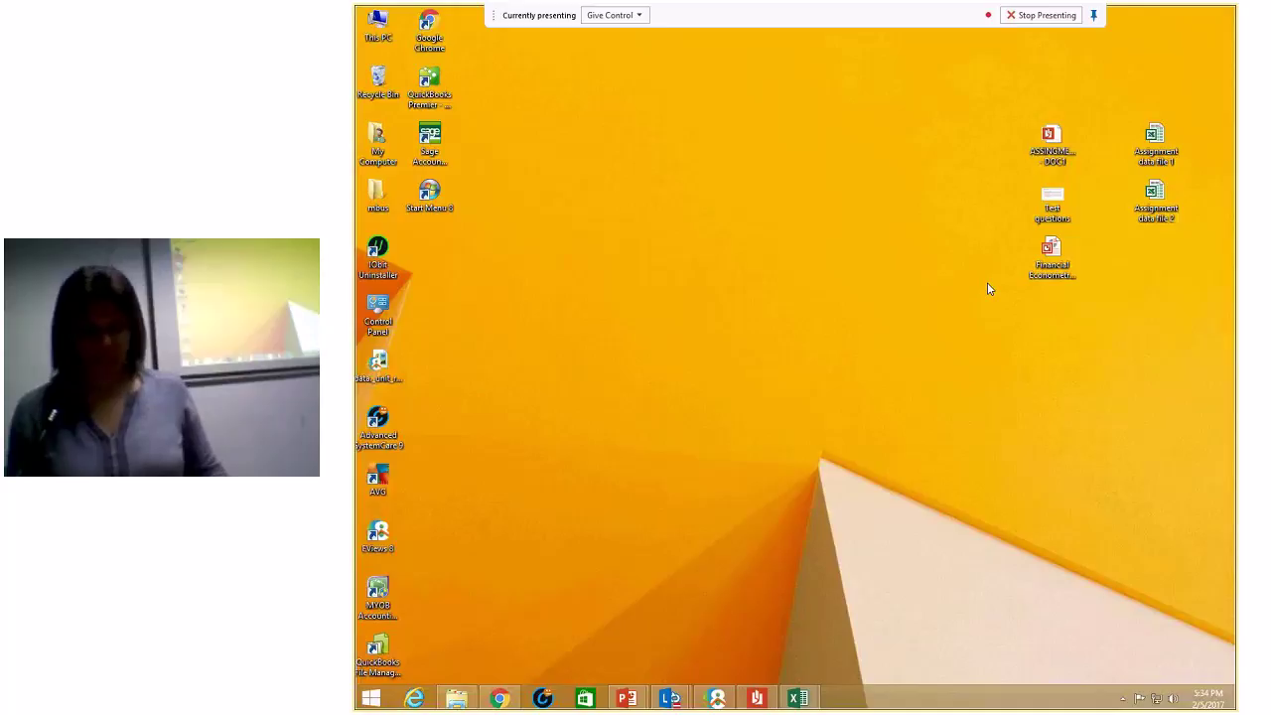
click(719, 699)
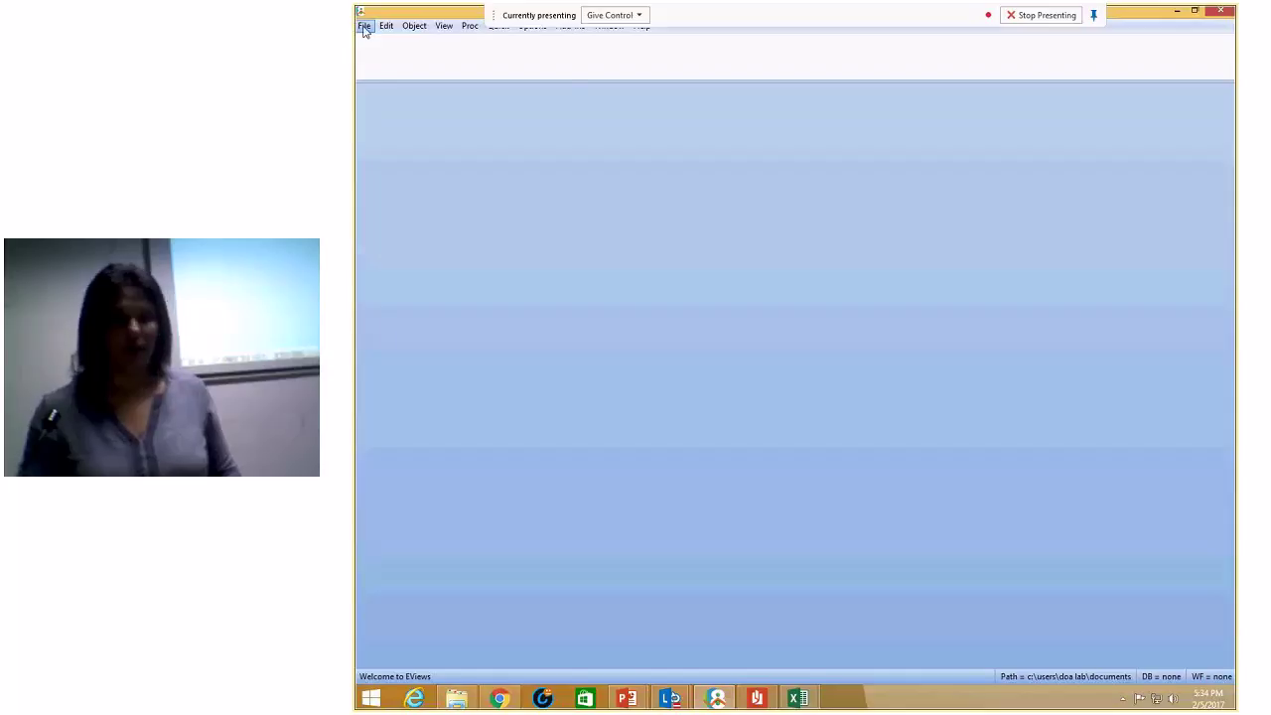
click(365, 27)
mouse_move(365, 40)
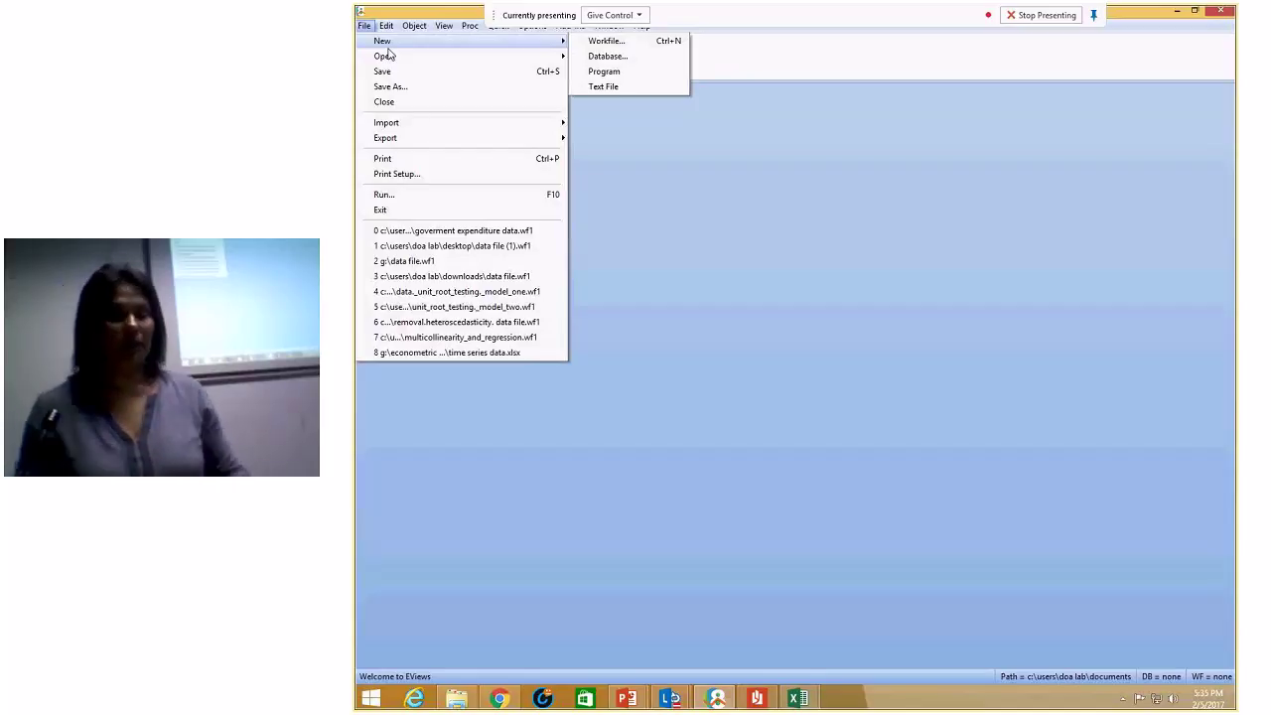
click(585, 44)
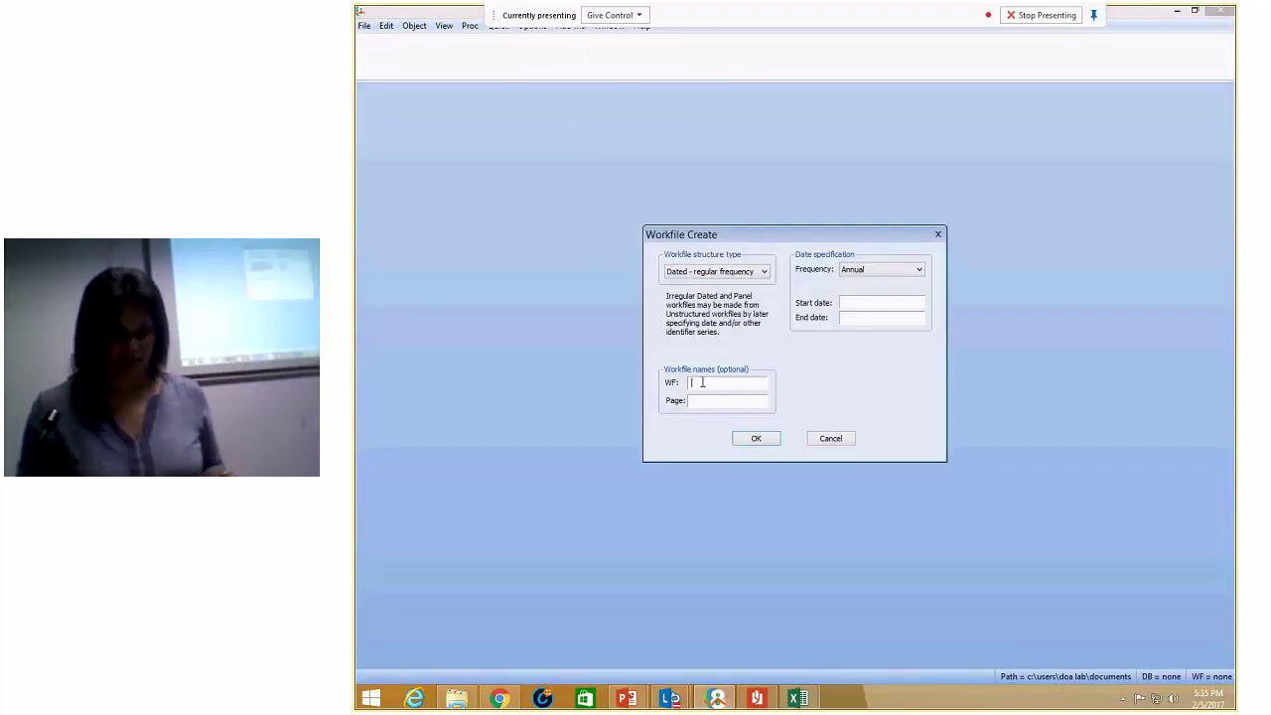
click(920, 271)
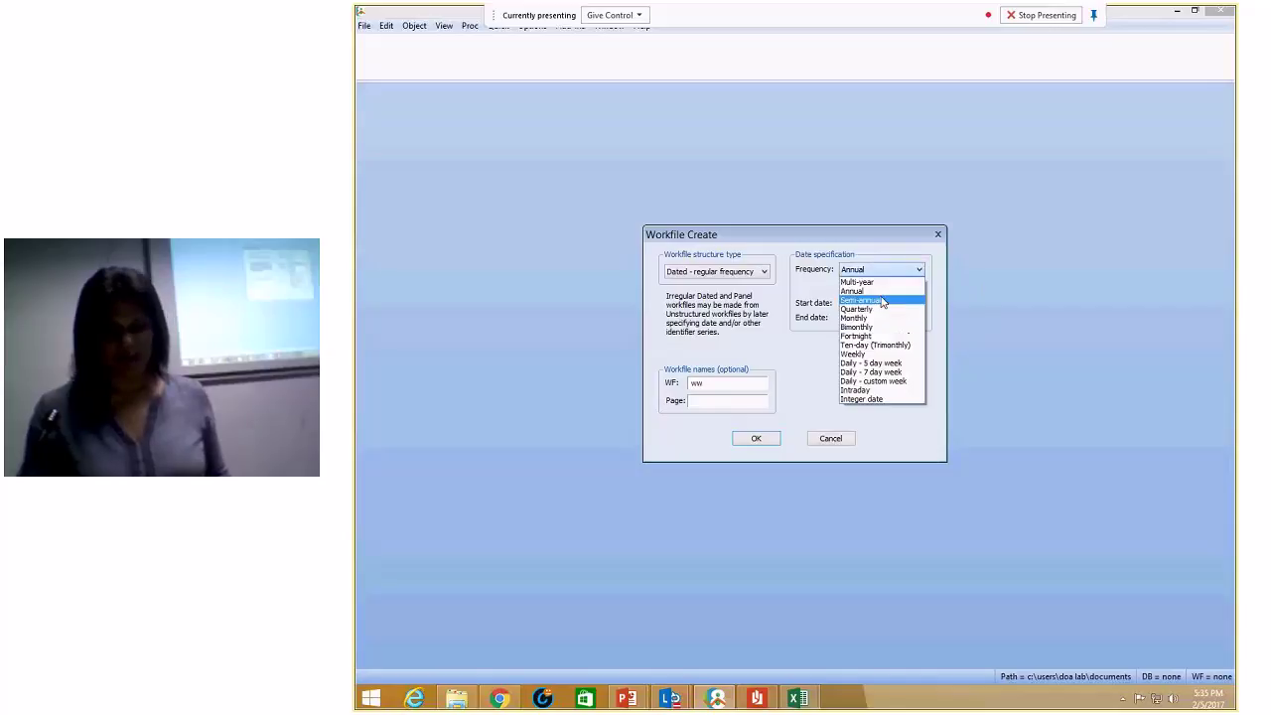
click(878, 305)
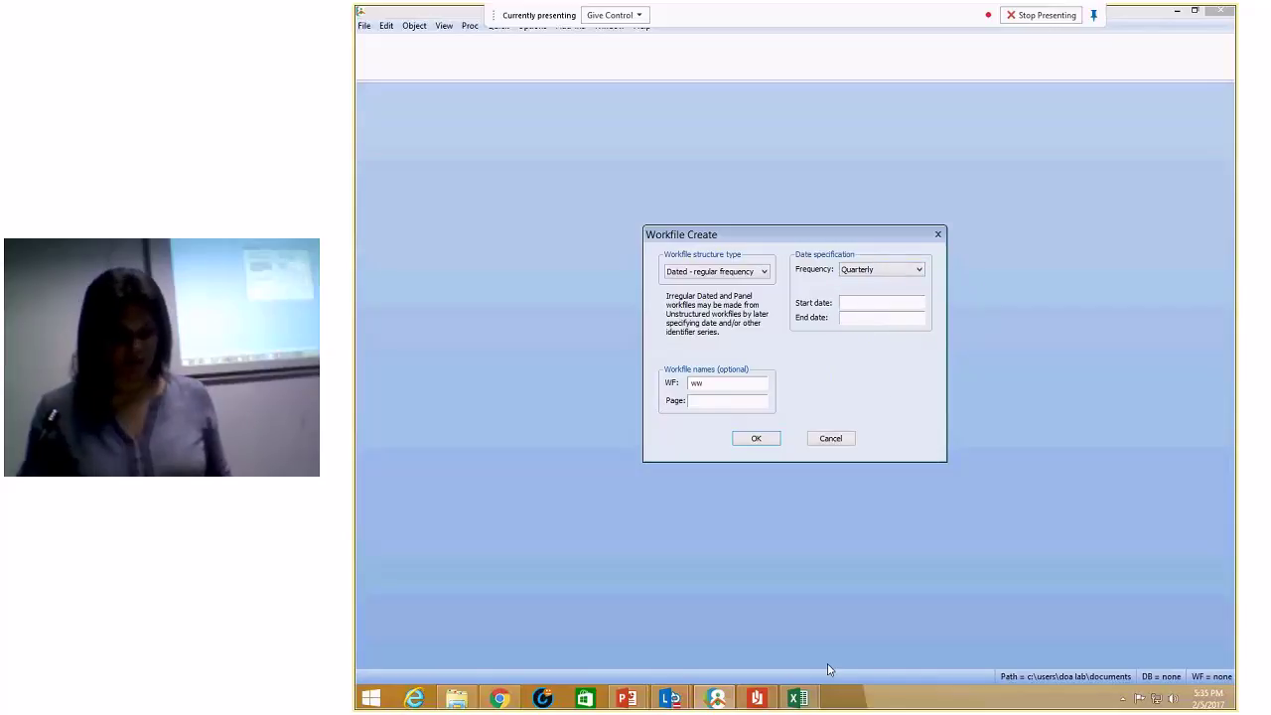
- Switch to the Assignment data file 1 workbook in Excel and check the first and last quarters of its data
mouse_move(802, 701)
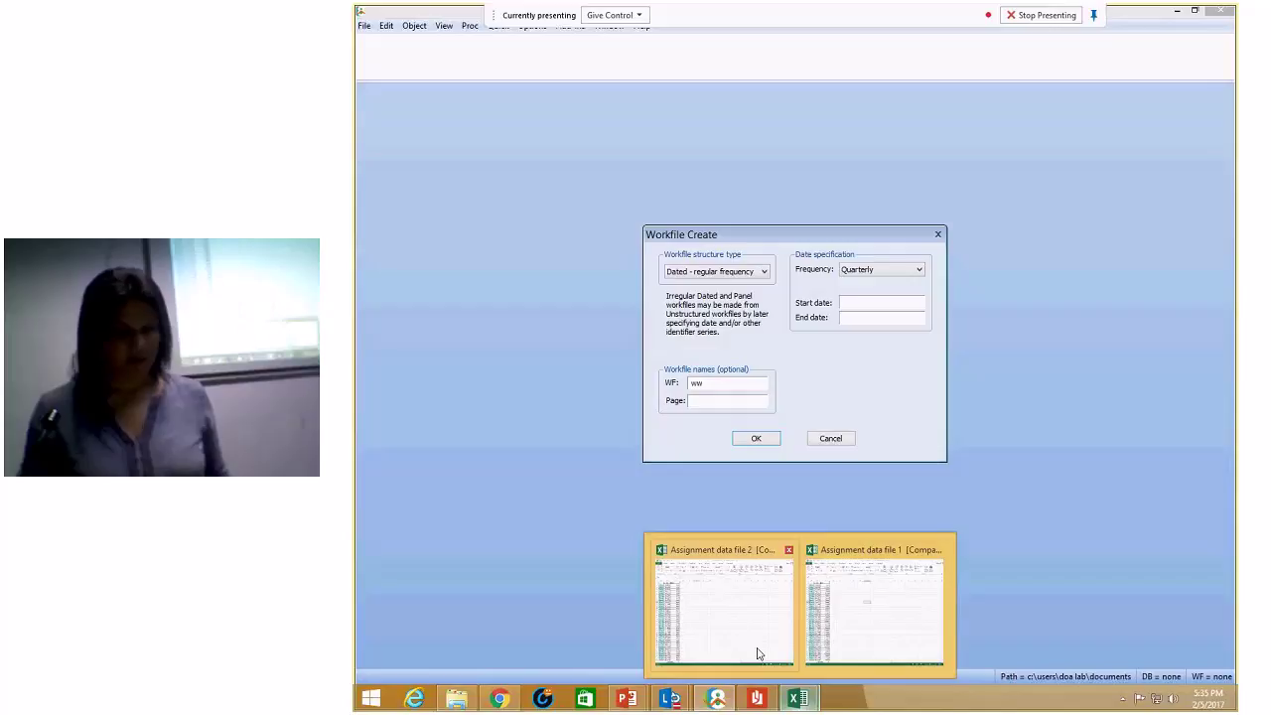
mouse_move(758, 654)
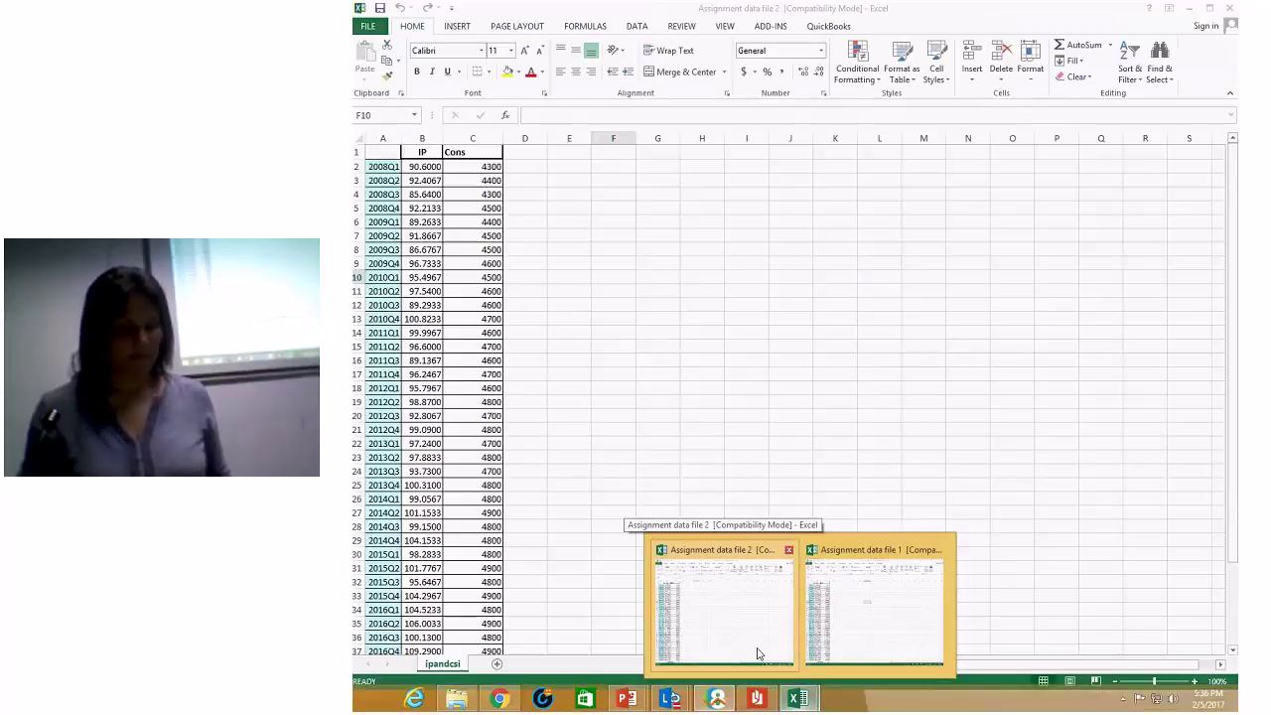
click(845, 642)
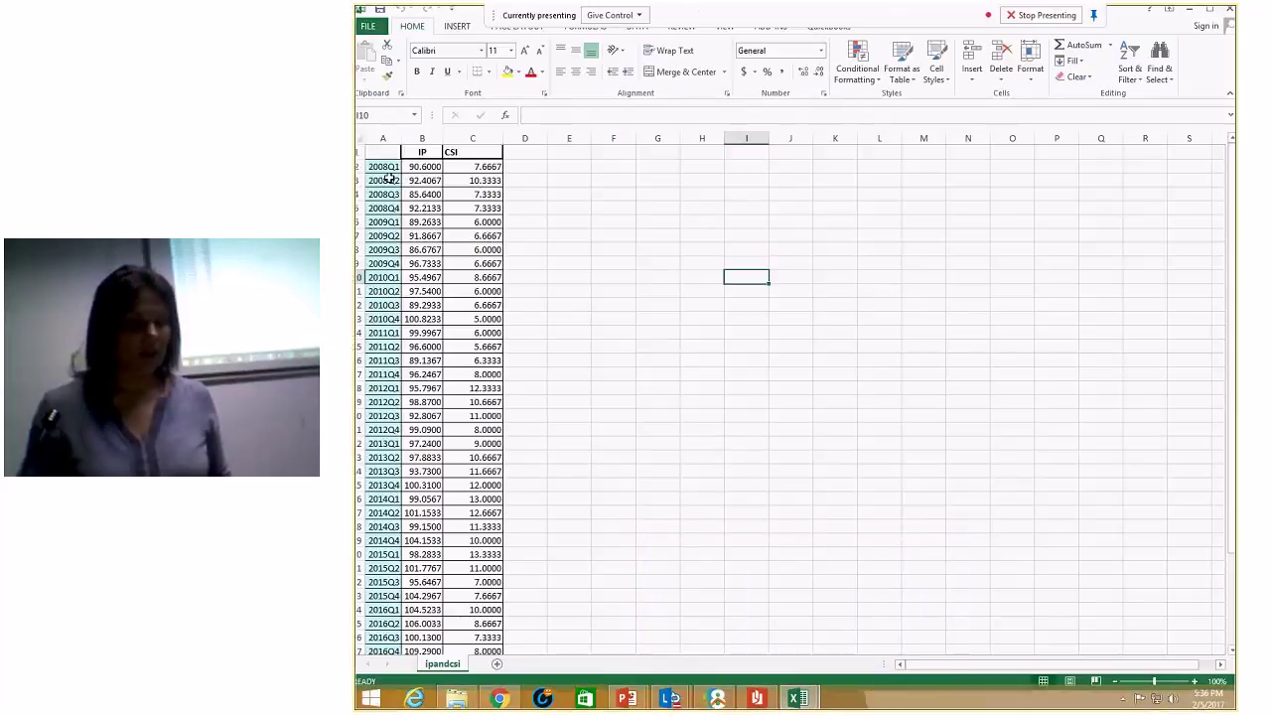
scroll(395, 189, down, 9)
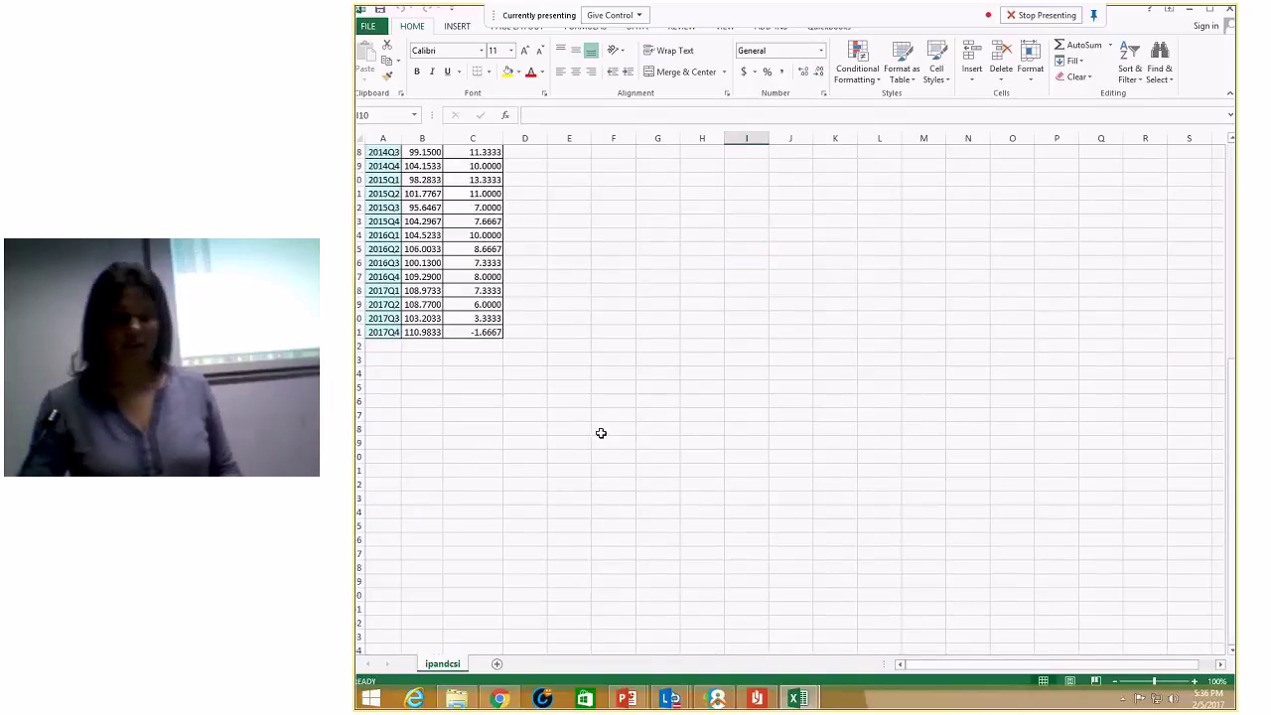
scroll(600, 433, up, 8)
scroll(601, 433, up, 1)
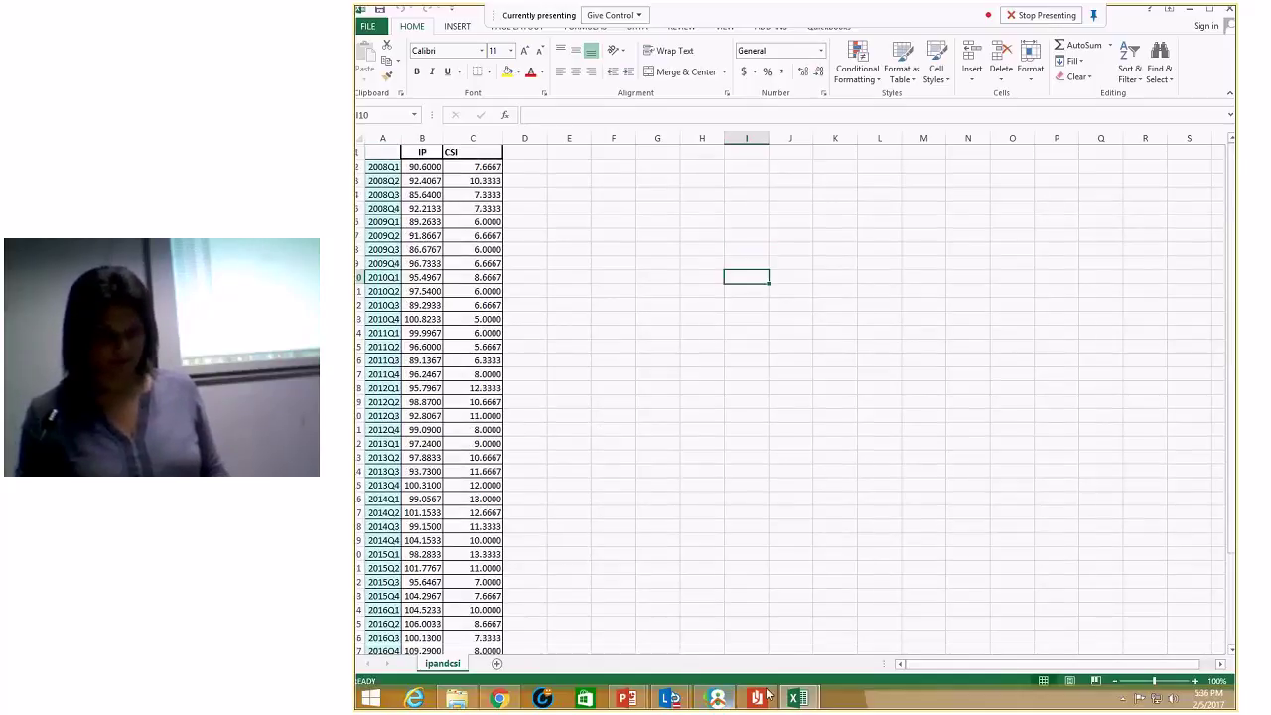
- Return to EViews, set the workfile's start date to 2008Q1 and end date to 2017Q4, and create it
mouse_move(716, 701)
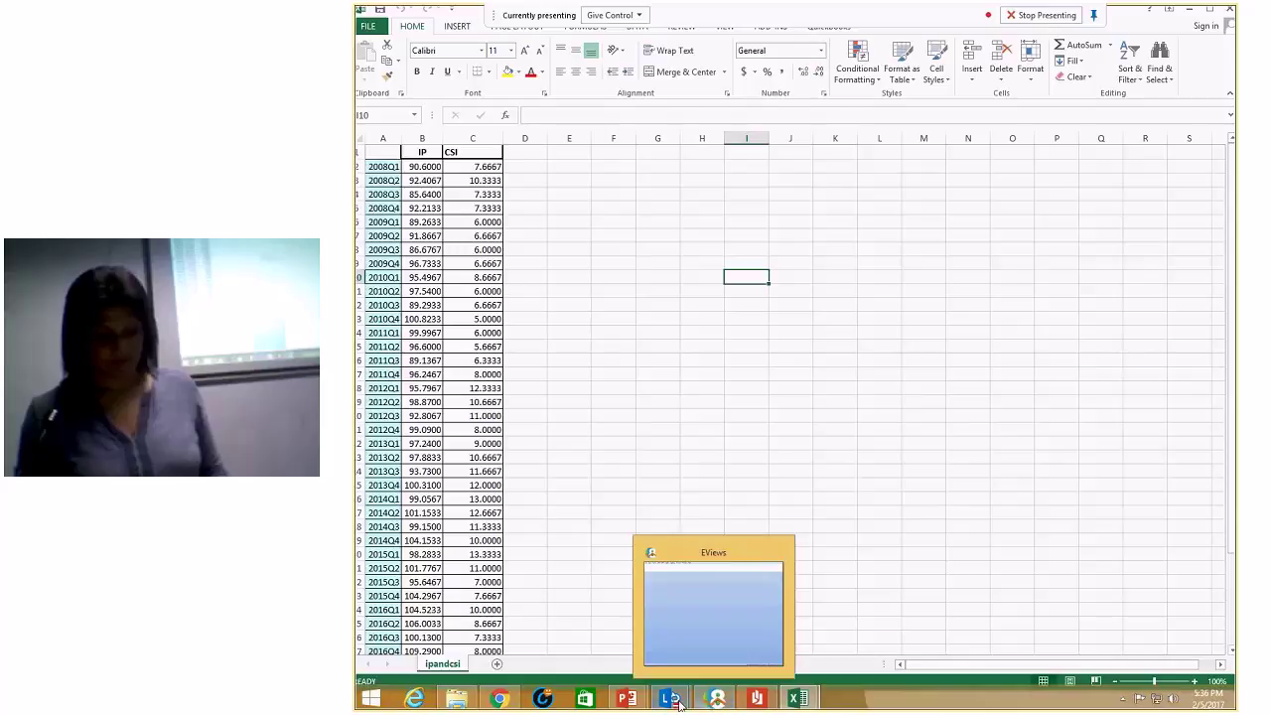
click(716, 702)
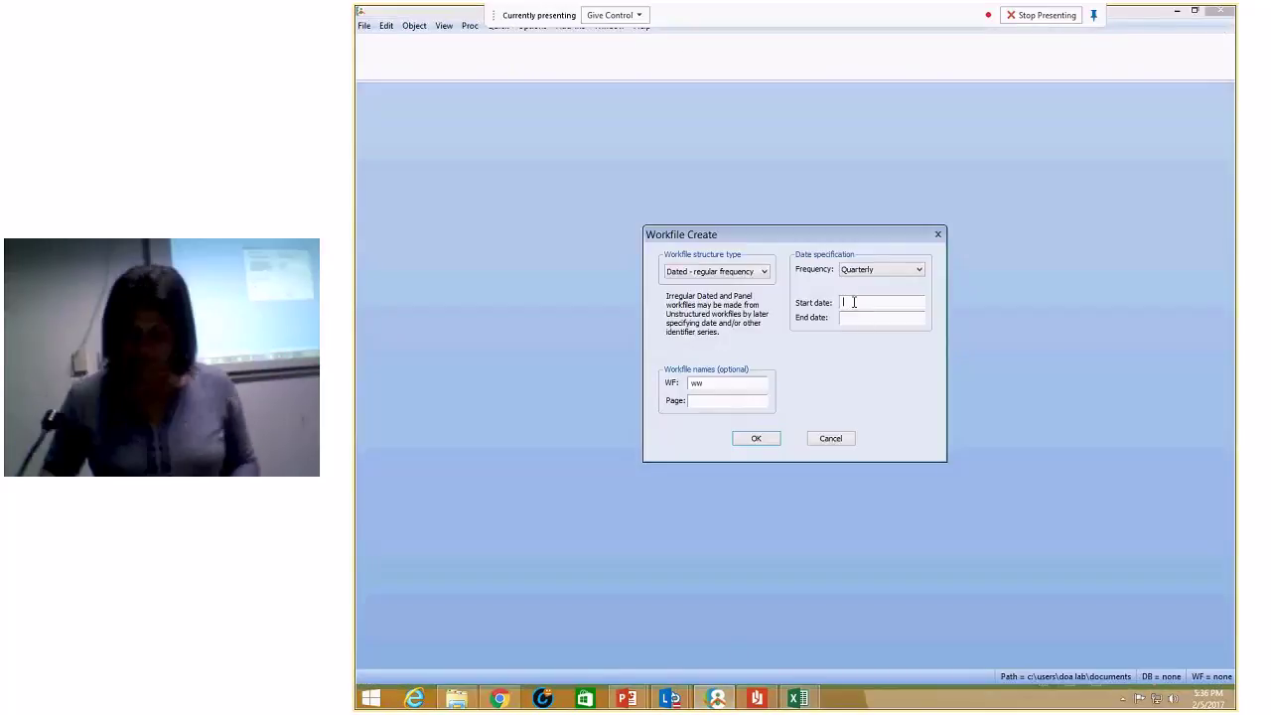
text(8)
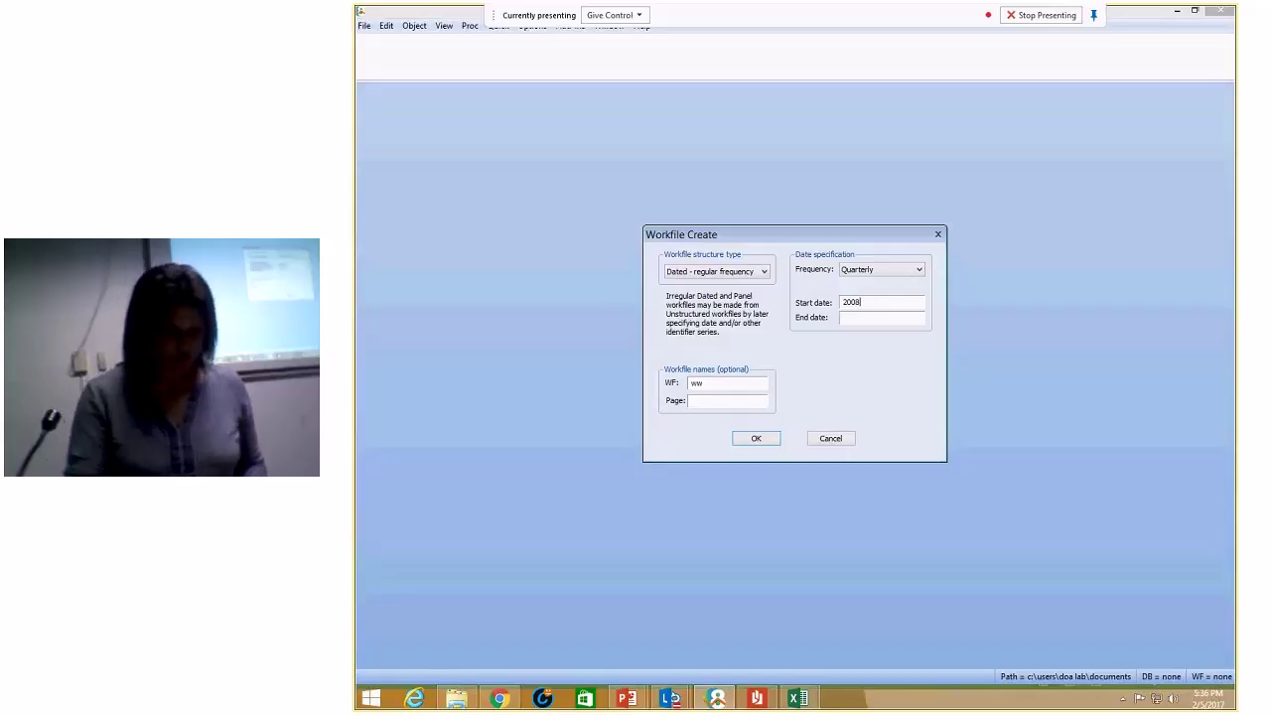
text(Q1)
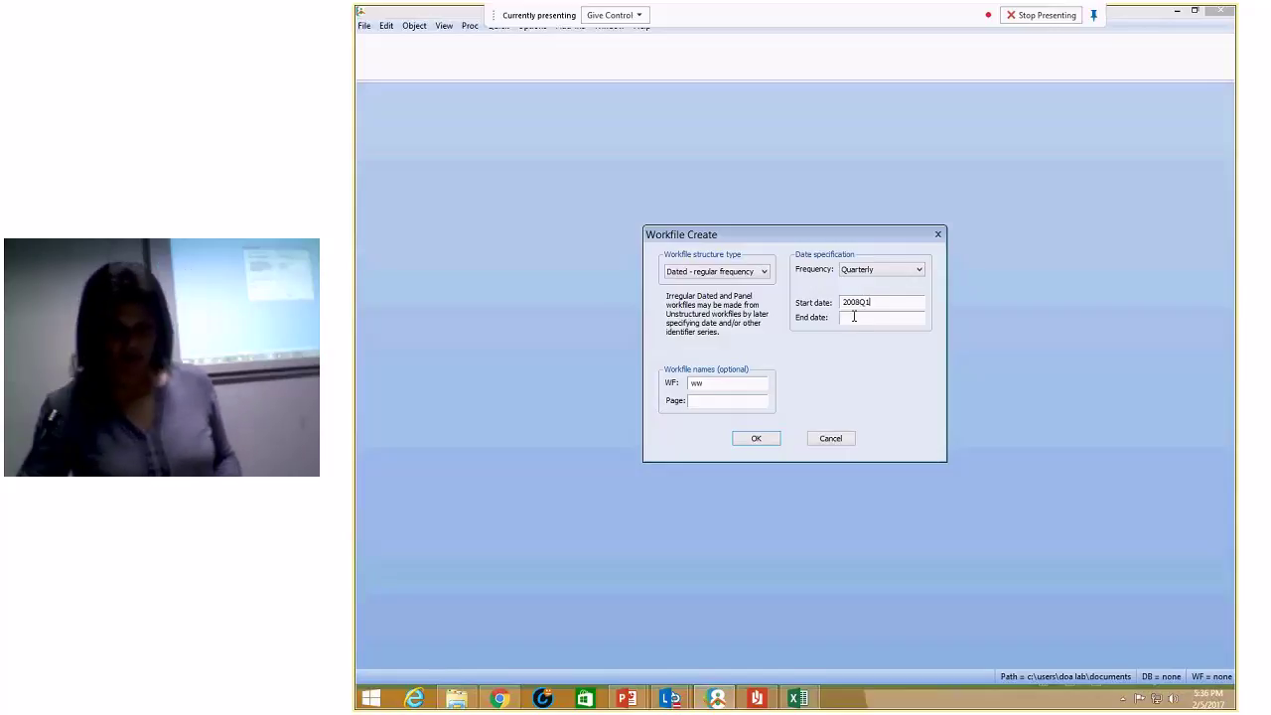
click(856, 316)
text(2017)
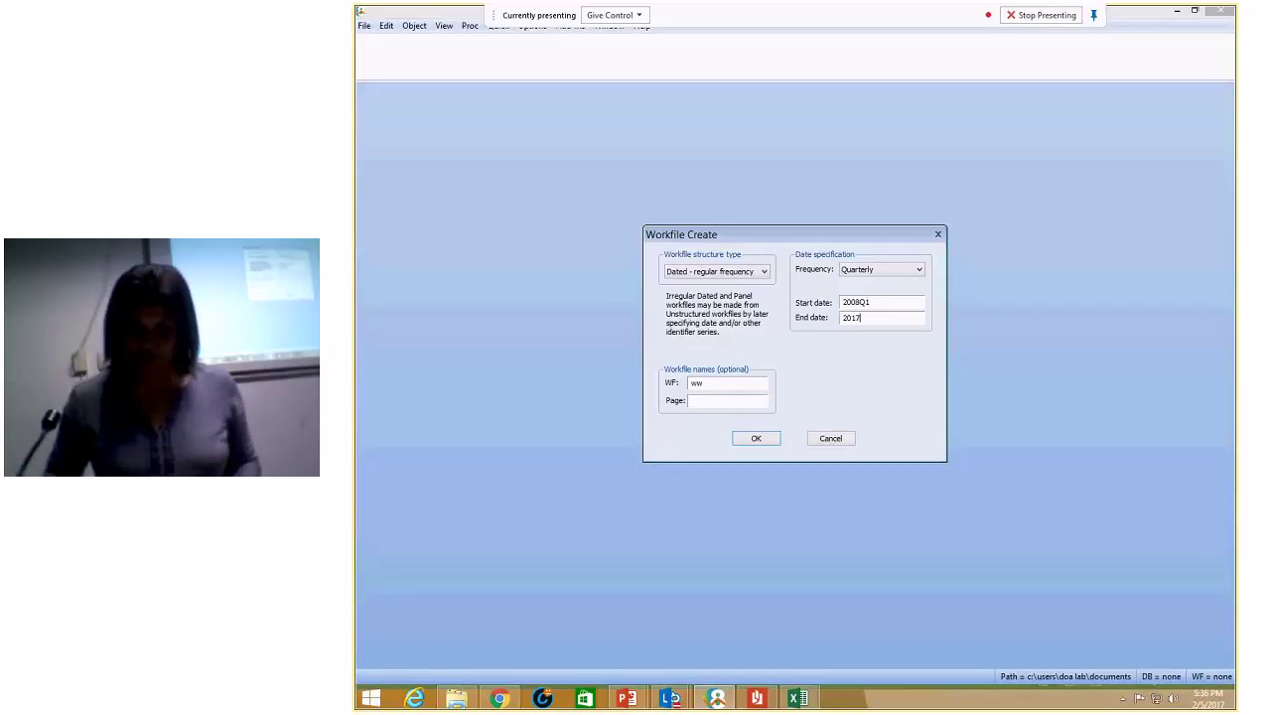
text(Q4)
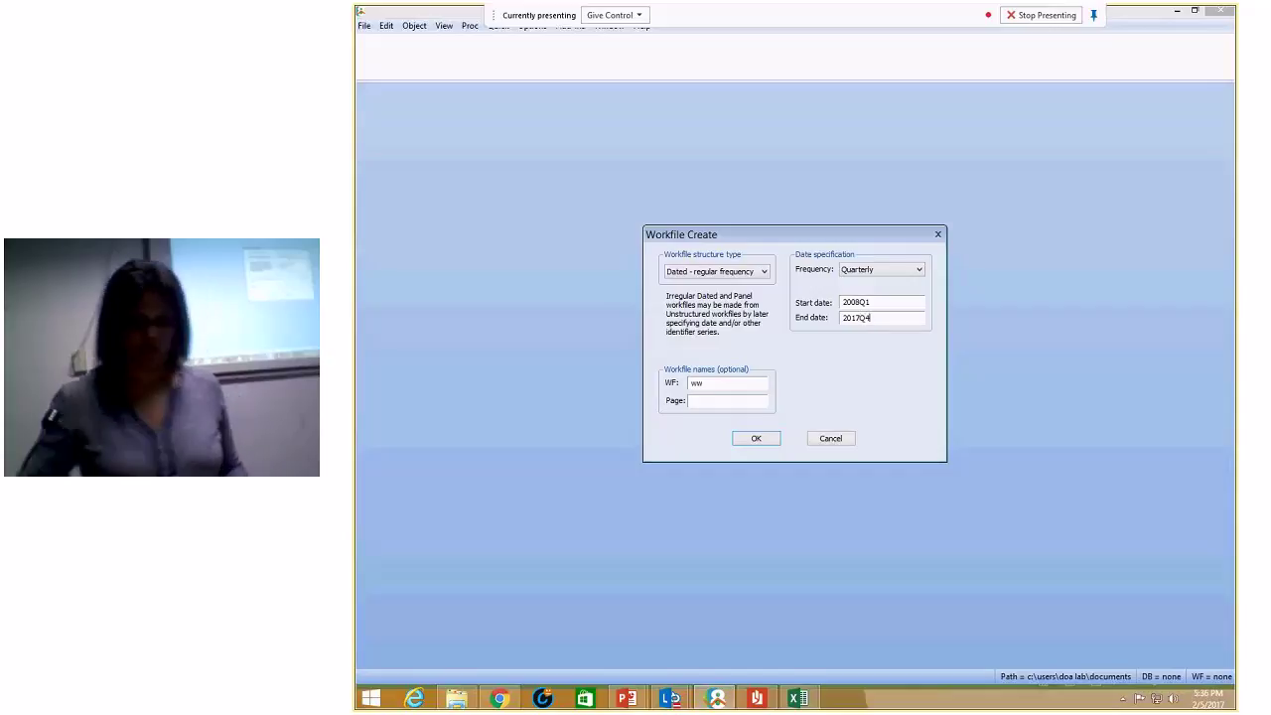
click(757, 439)
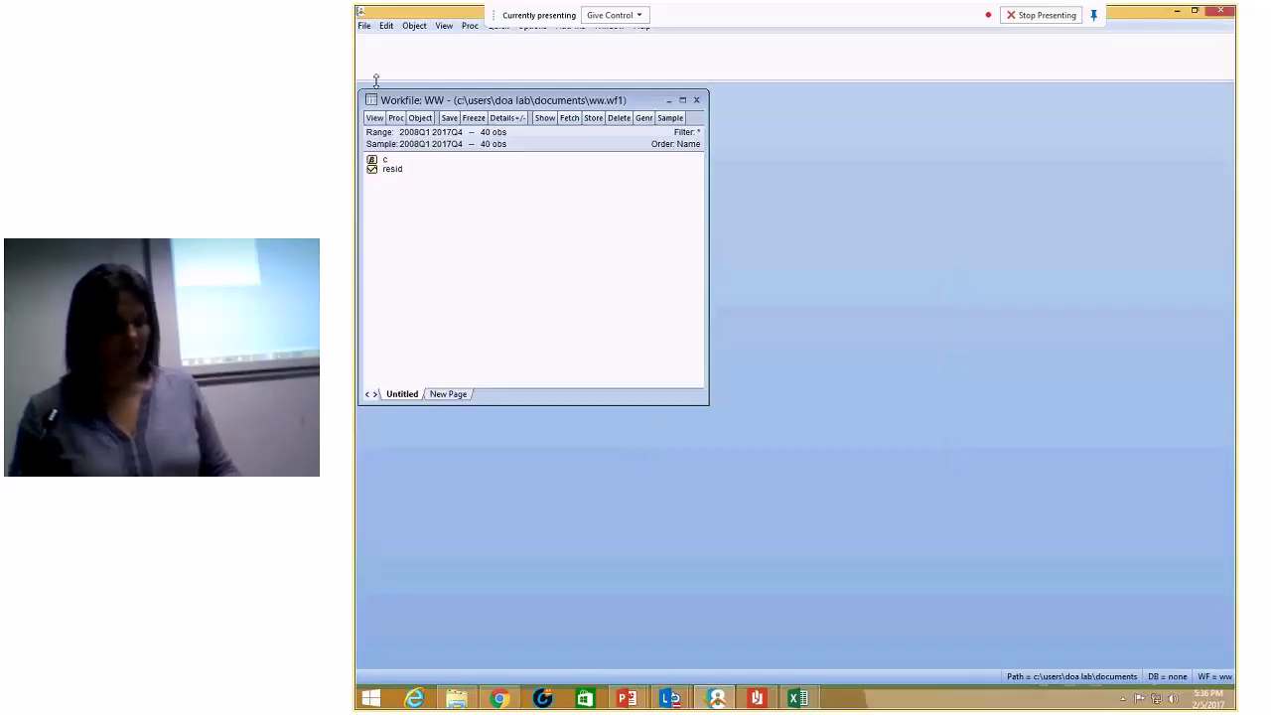
- Open Assignment data file 1 from the Desktop as a foreign data workfile
click(364, 26)
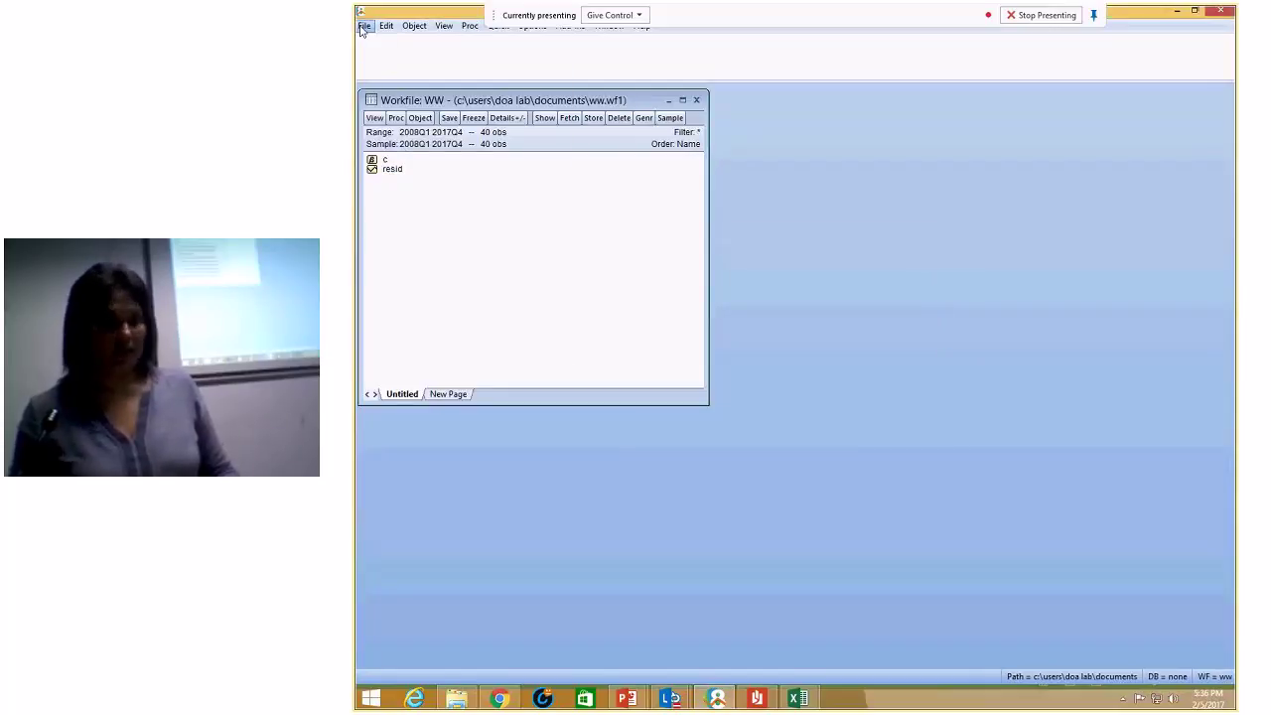
mouse_move(387, 56)
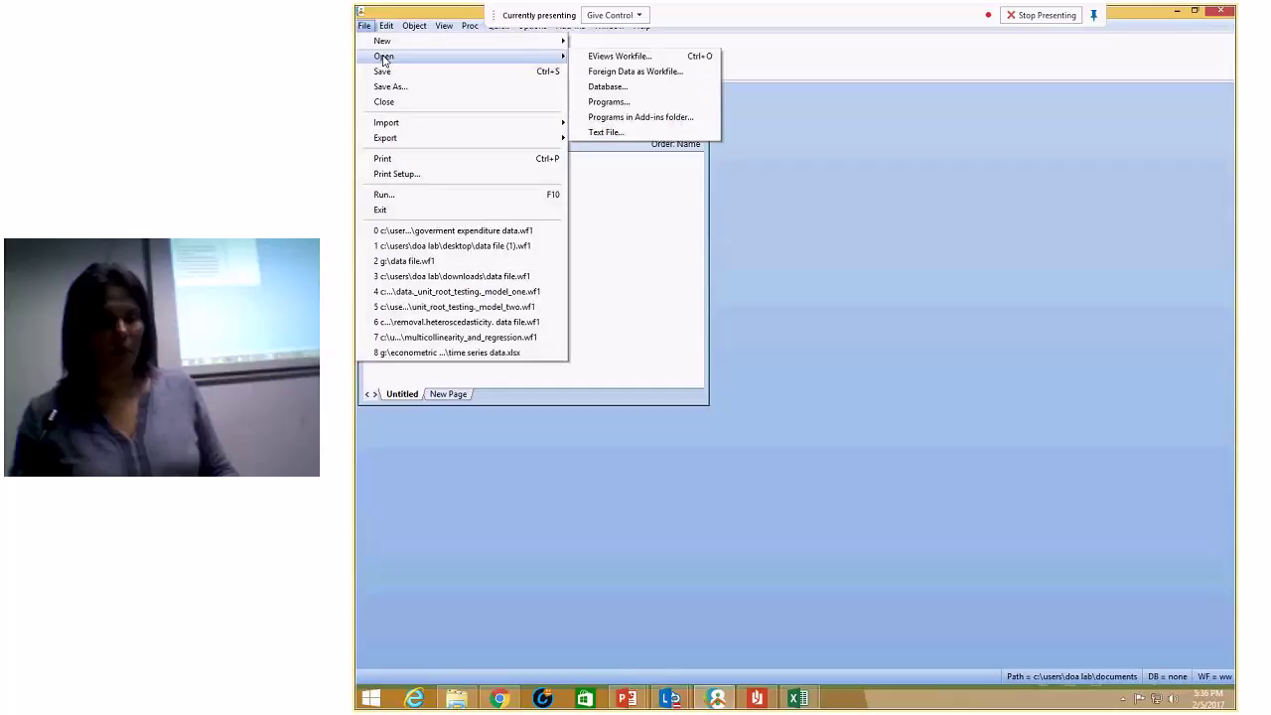
click(652, 73)
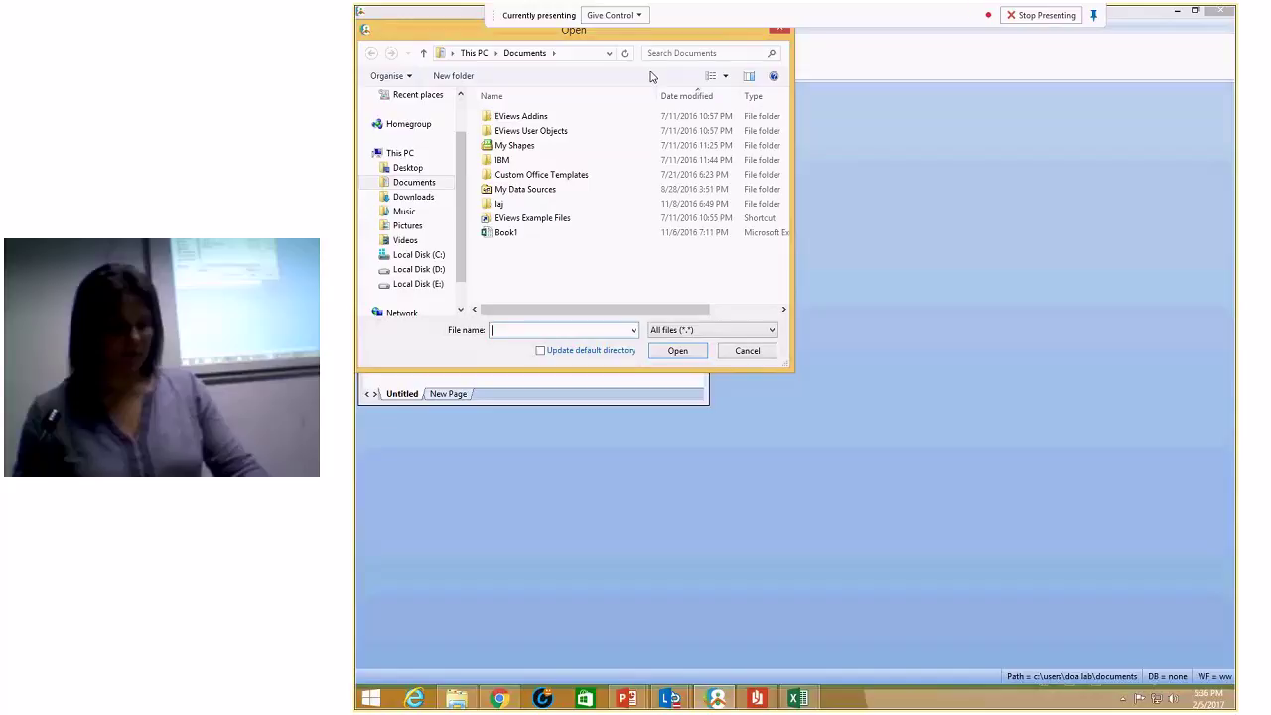
click(434, 169)
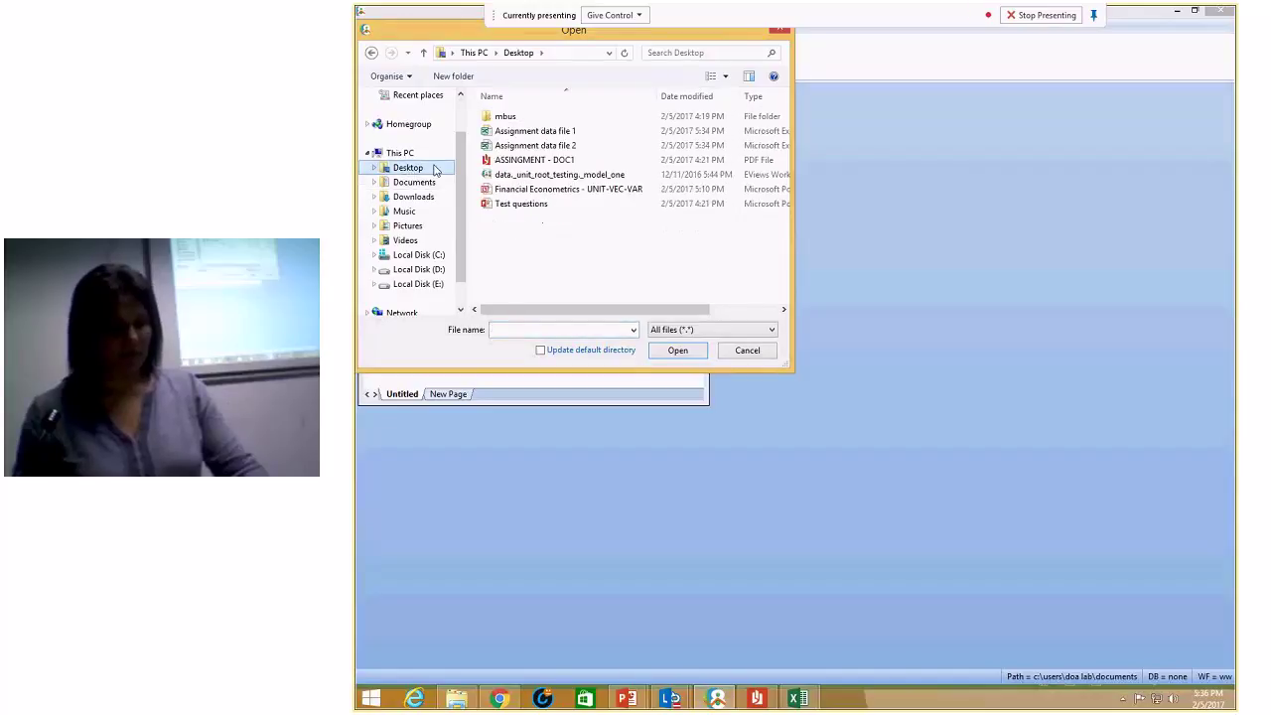
double_click(562, 133)
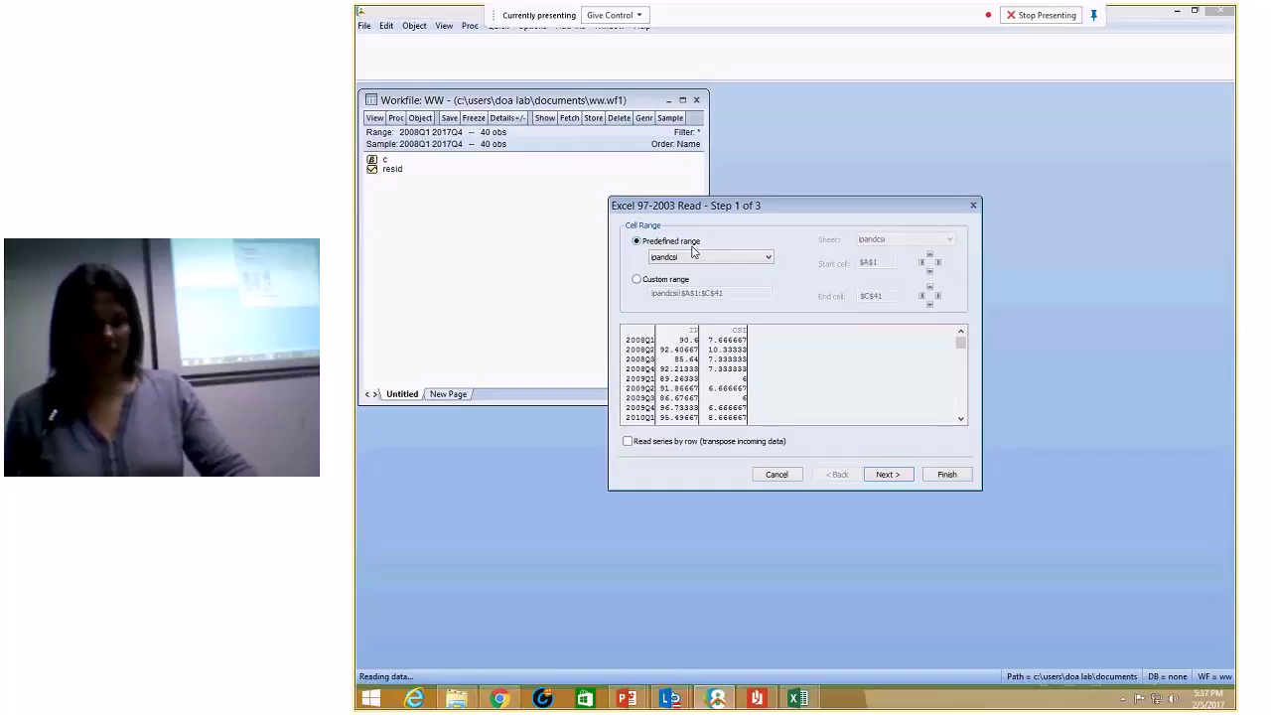
- Read a custom cell range from $B$1 to $C$41 on the ipandcsi sheet, leaving out the date column
click(653, 282)
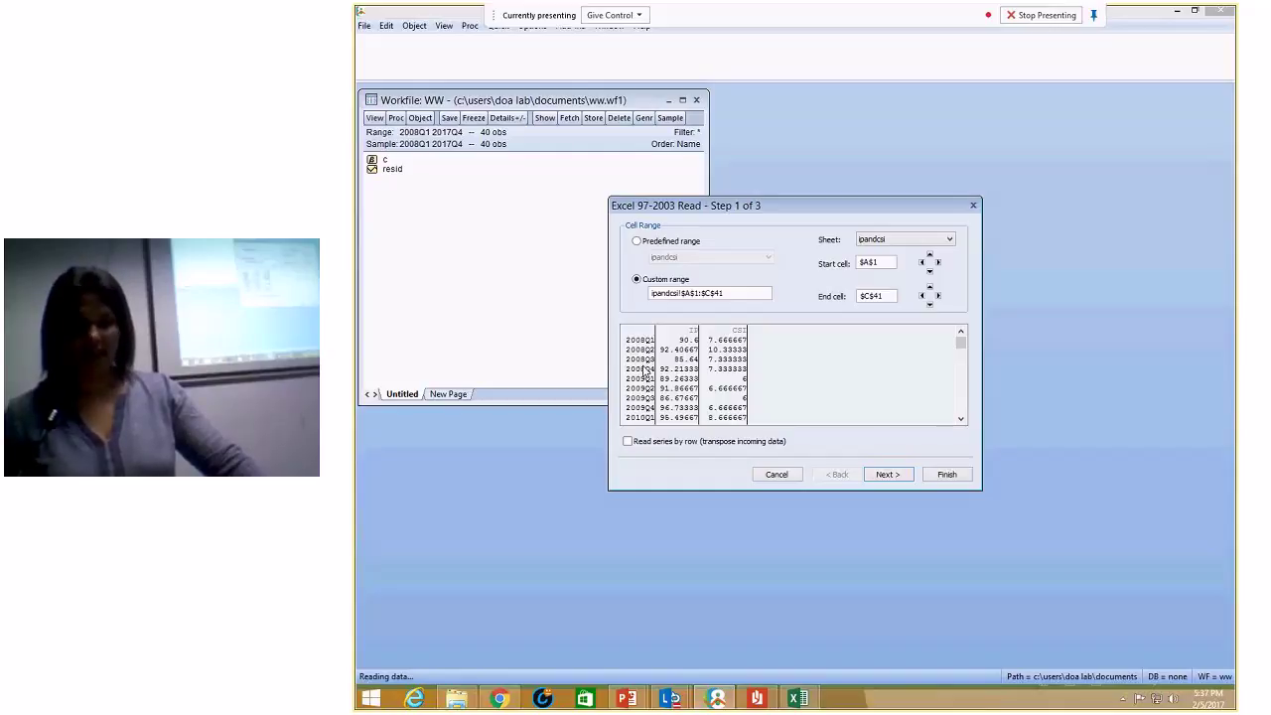
click(937, 262)
click(923, 262)
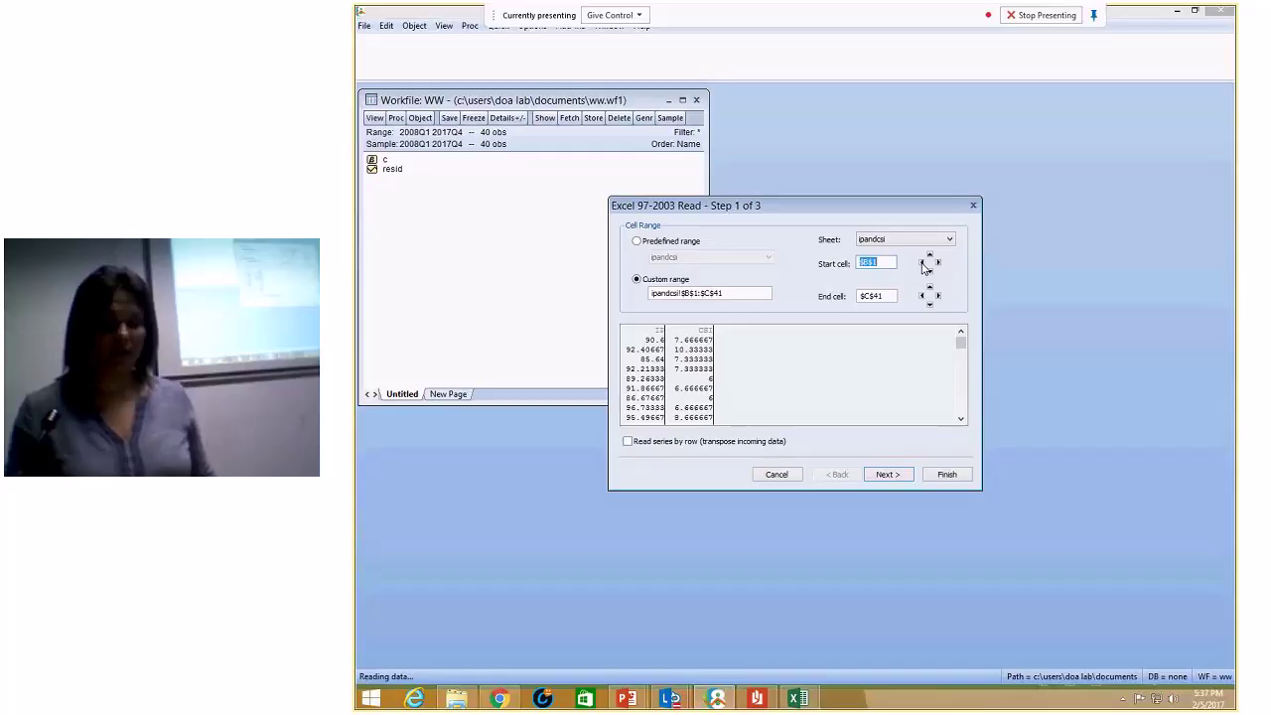
click(922, 264)
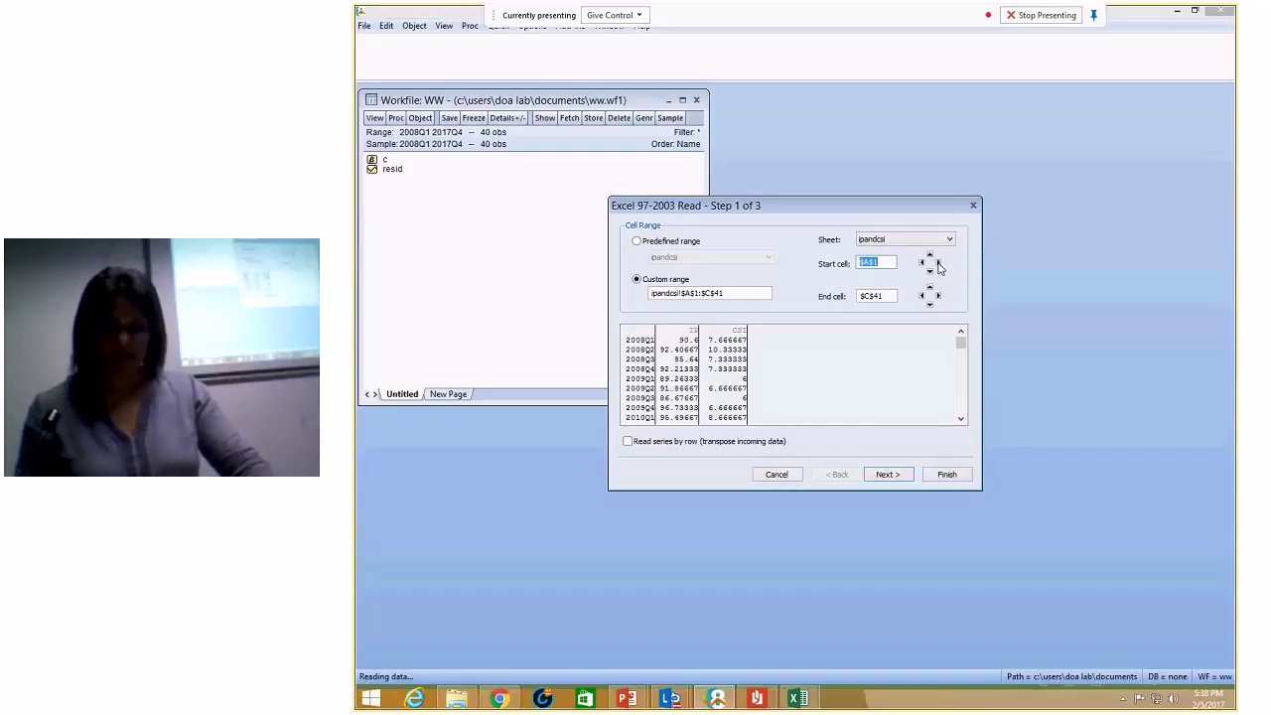
click(938, 263)
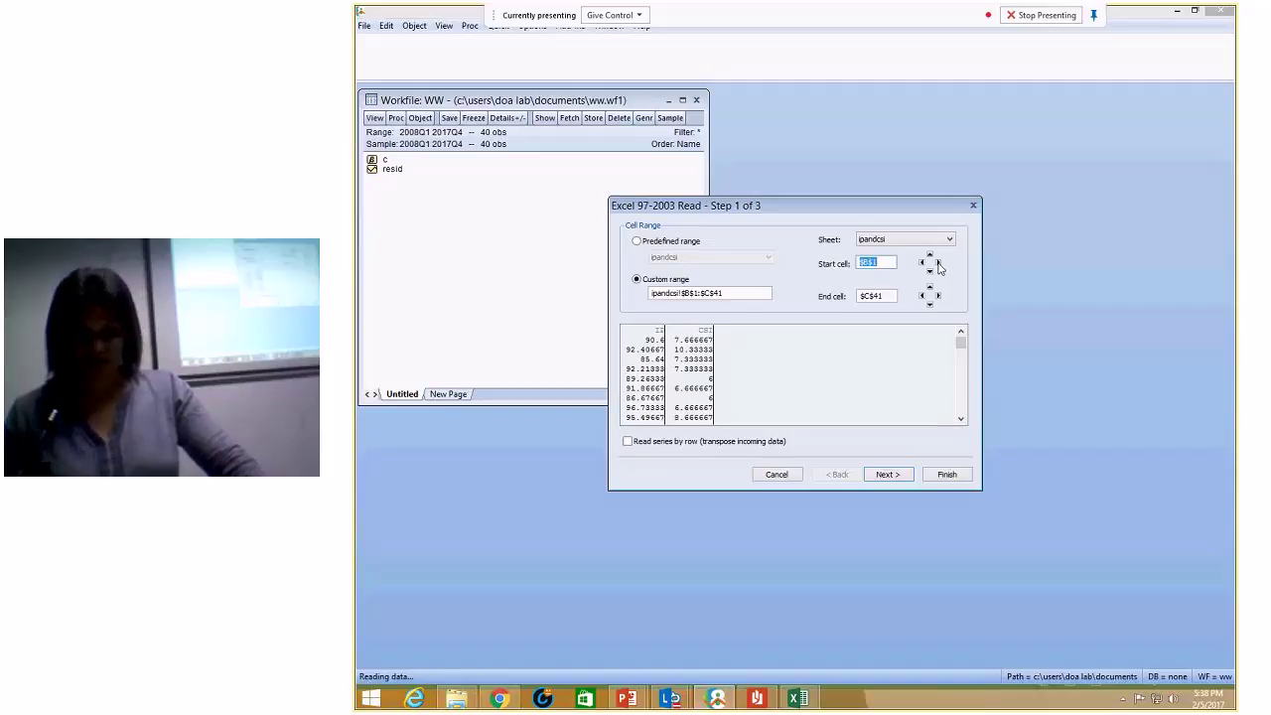
click(887, 474)
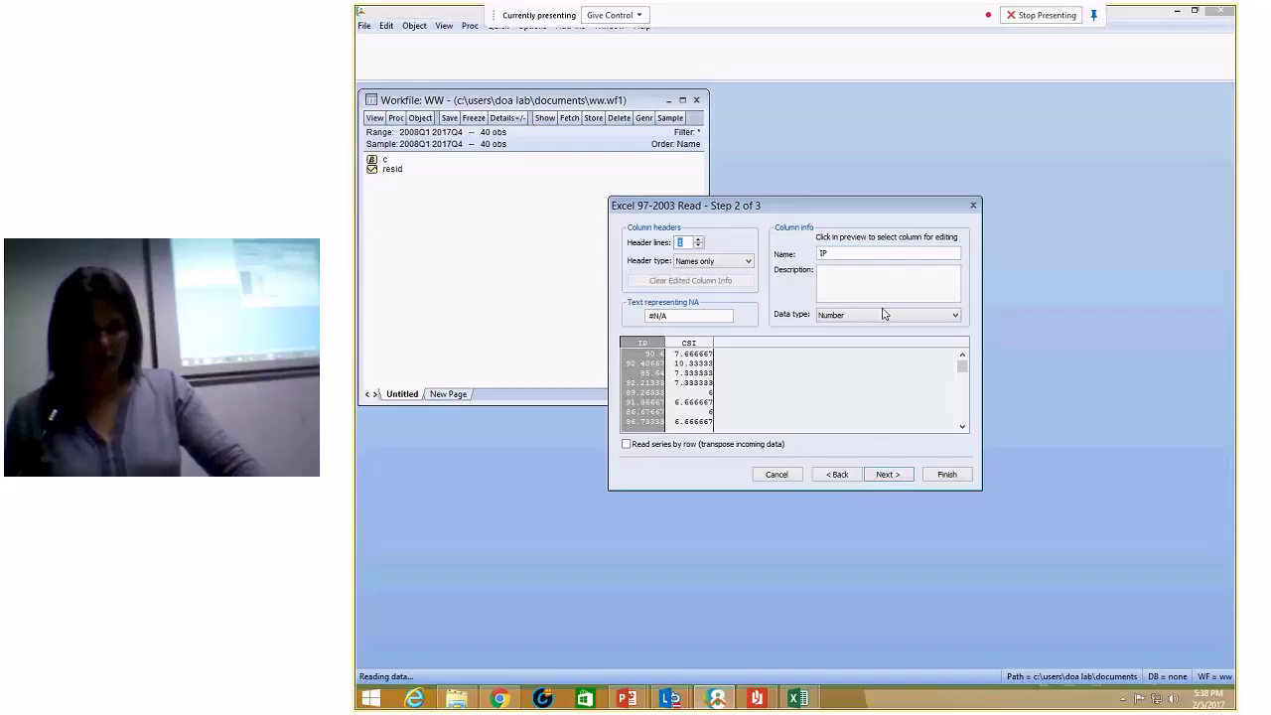
- Keep the column header settings and structure the imported data as Dated - regular frequency, Quarterly, with start date 2008q1
click(890, 475)
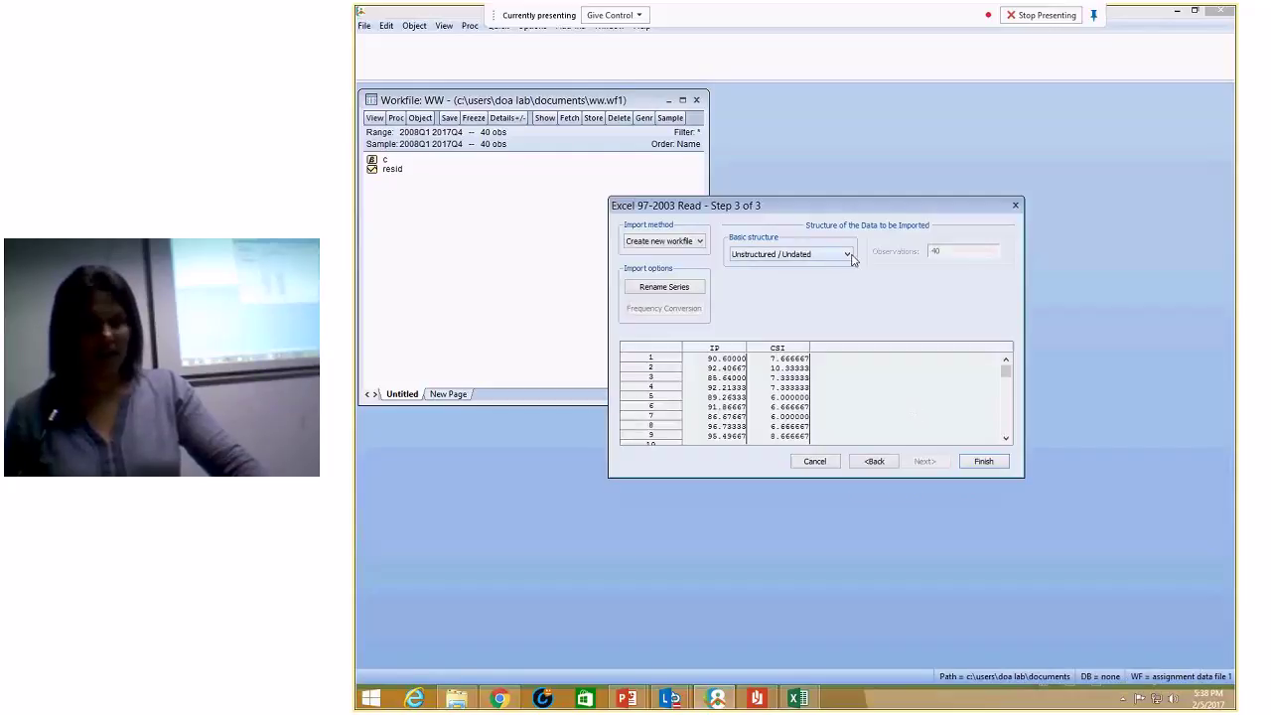
click(849, 254)
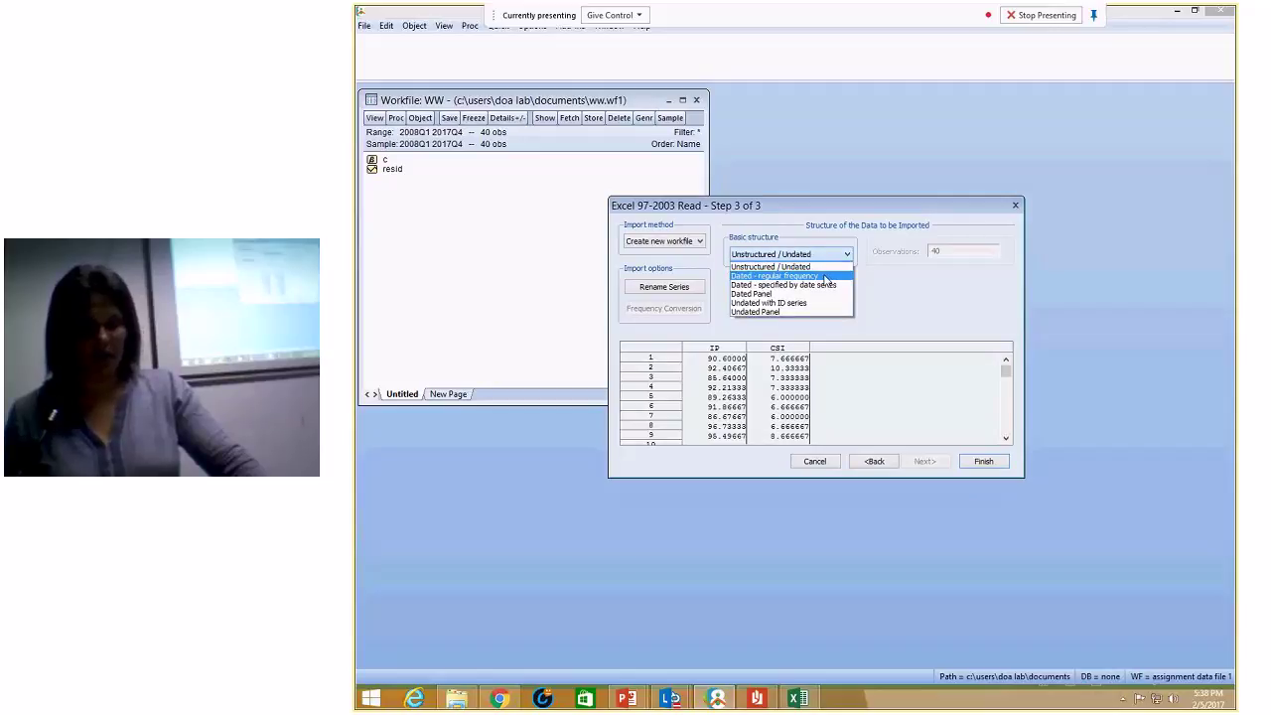
click(824, 277)
click(1000, 253)
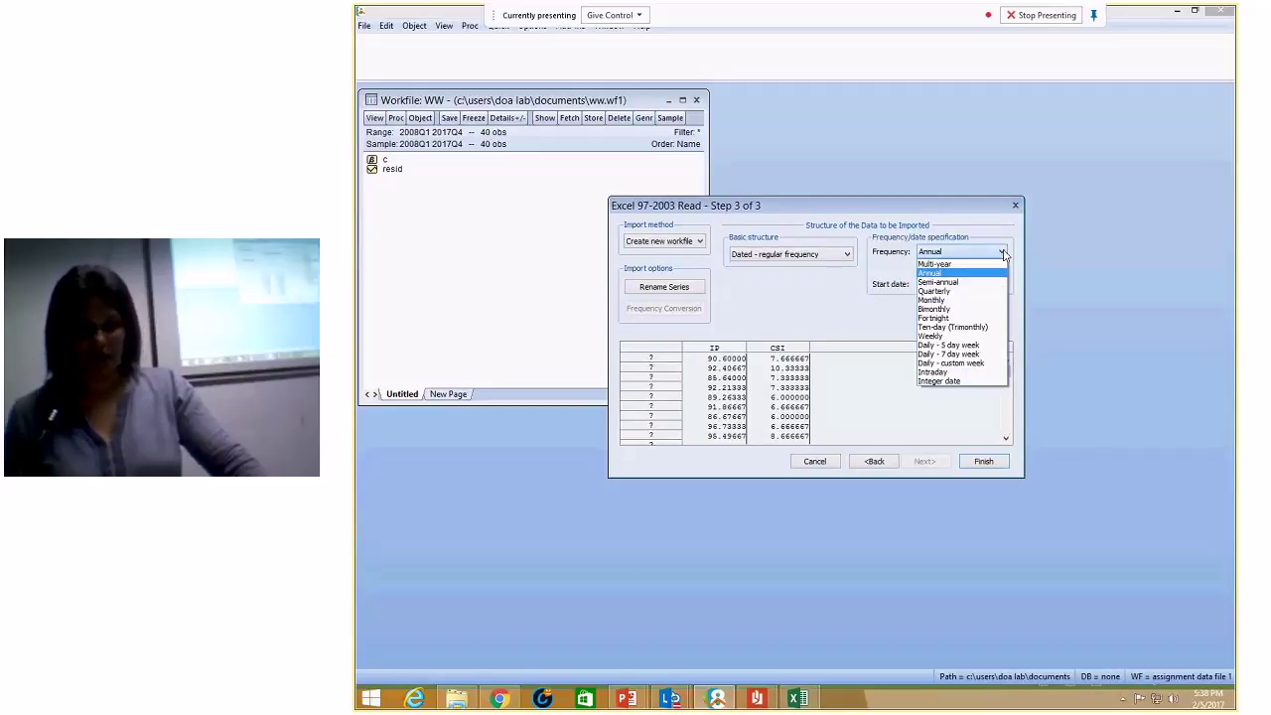
click(950, 288)
text(2008q1)
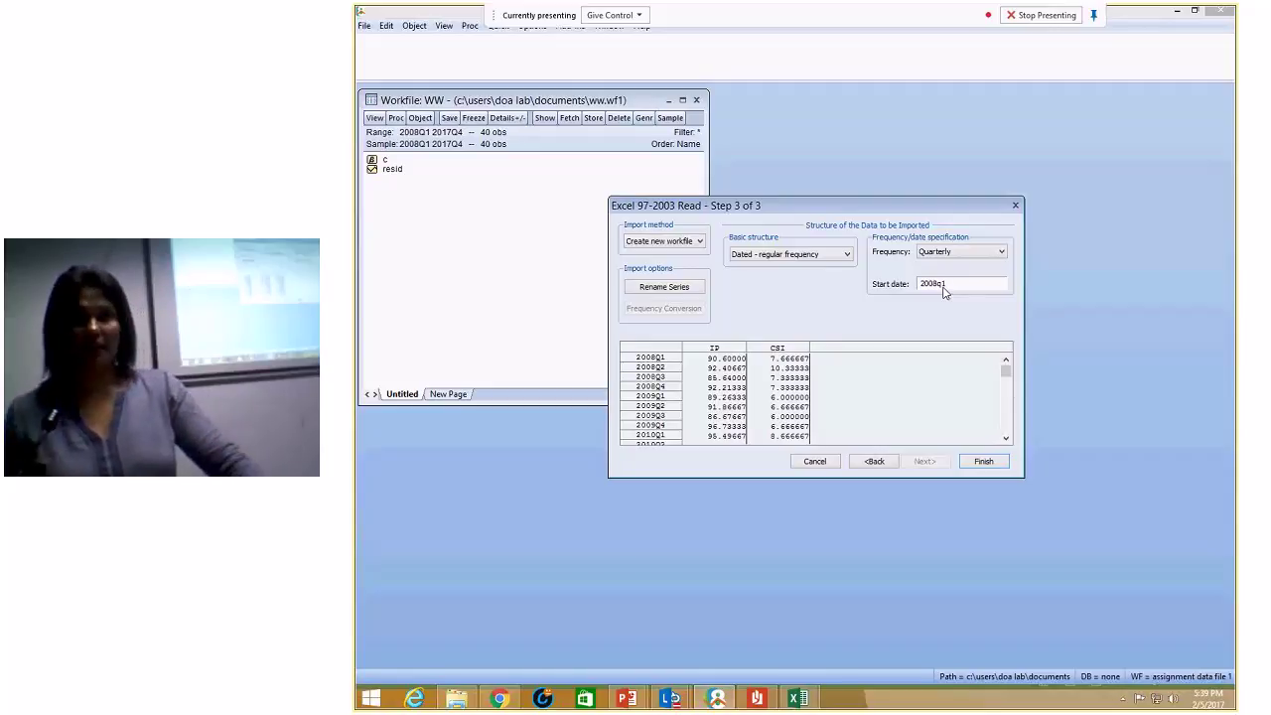
- Finish the import, fill the workspace with the new workfile, and place a smaller EViews window over the spreadsheet
click(977, 465)
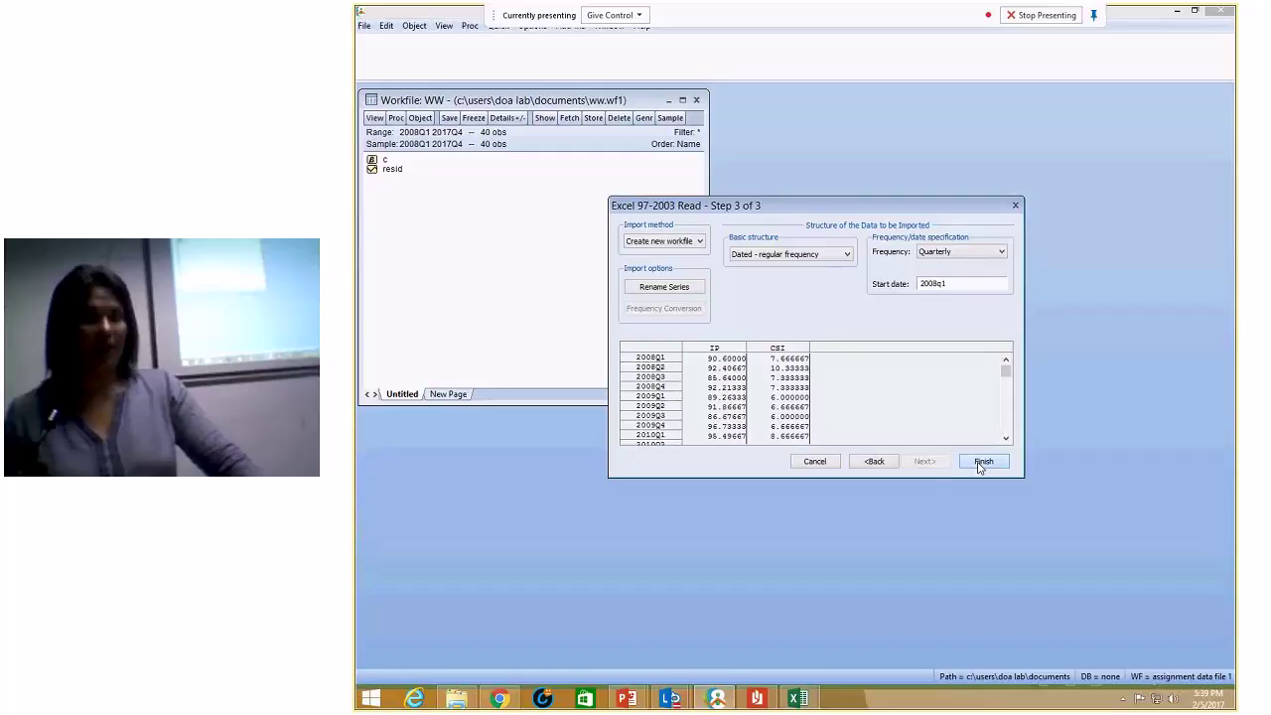
click(982, 463)
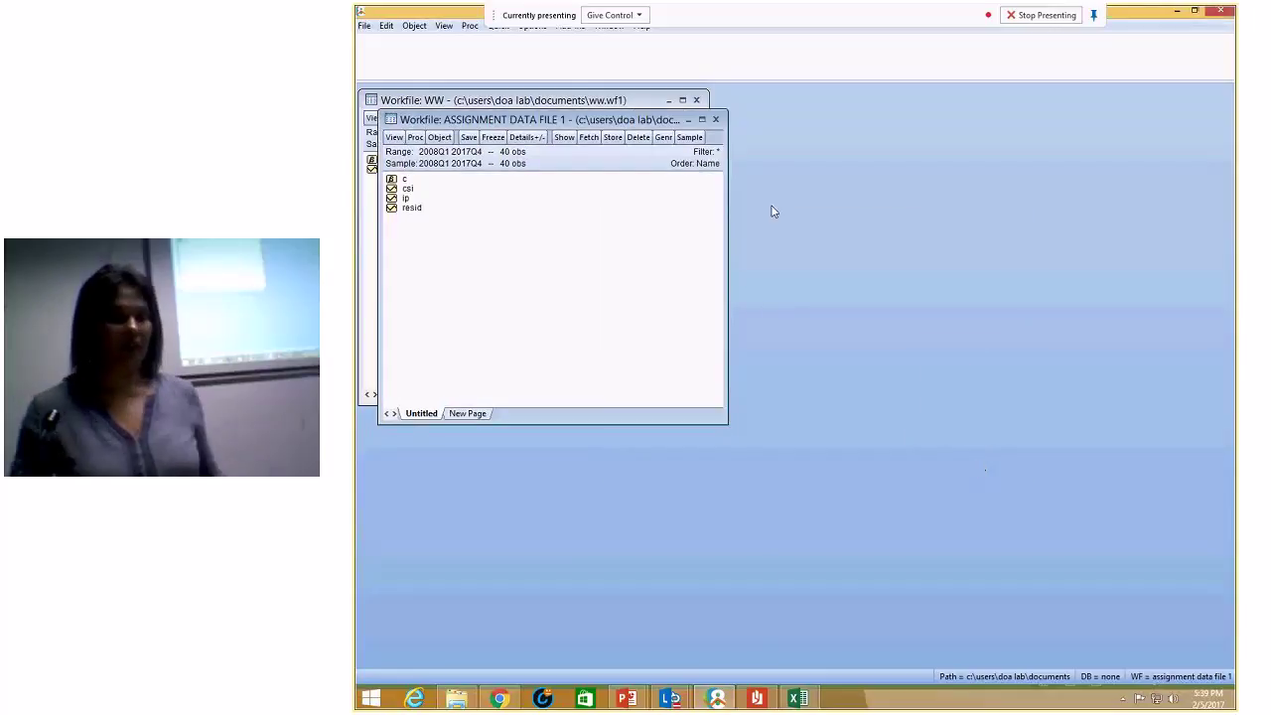
click(702, 120)
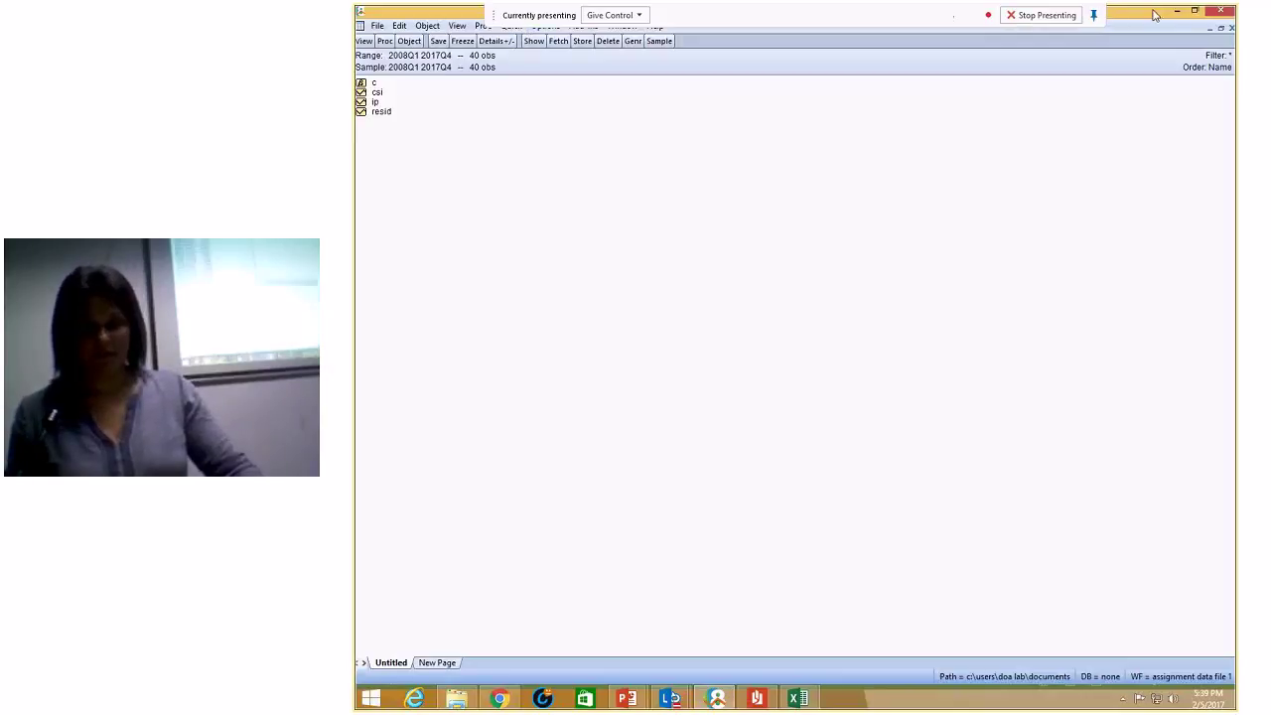
click(1194, 10)
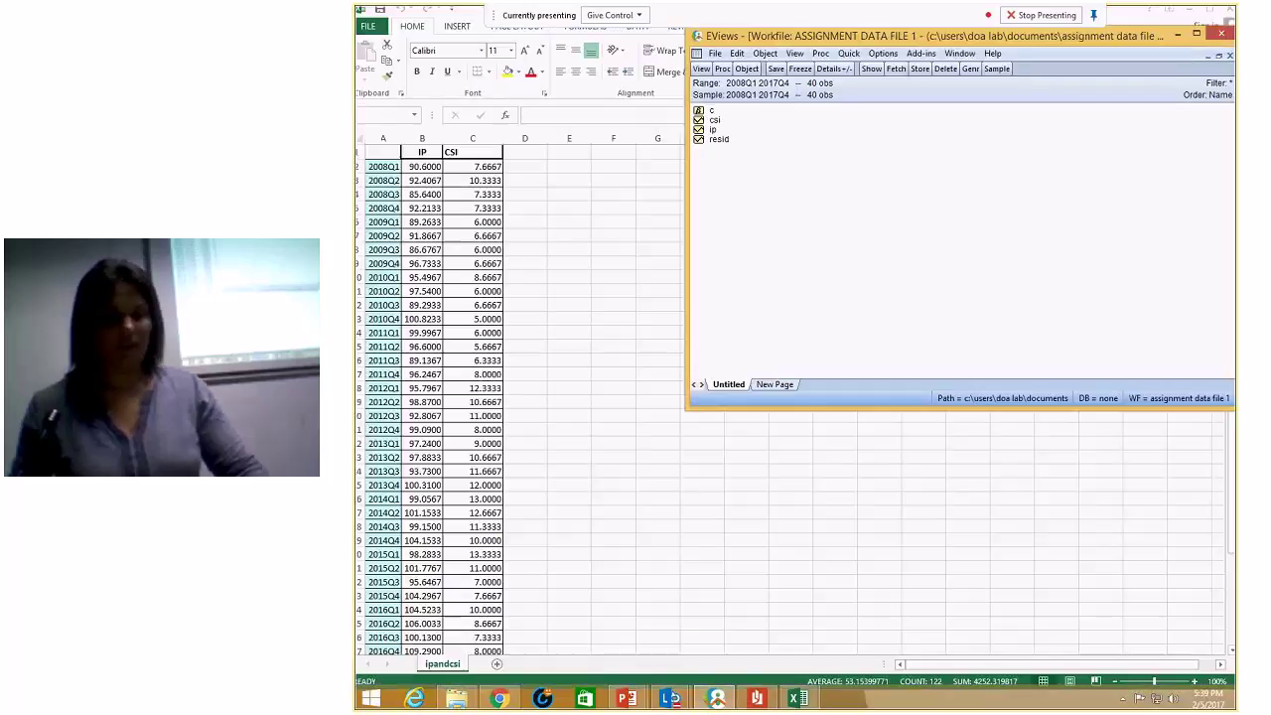
drag(1182, 36, 1021, 50)
click(687, 68)
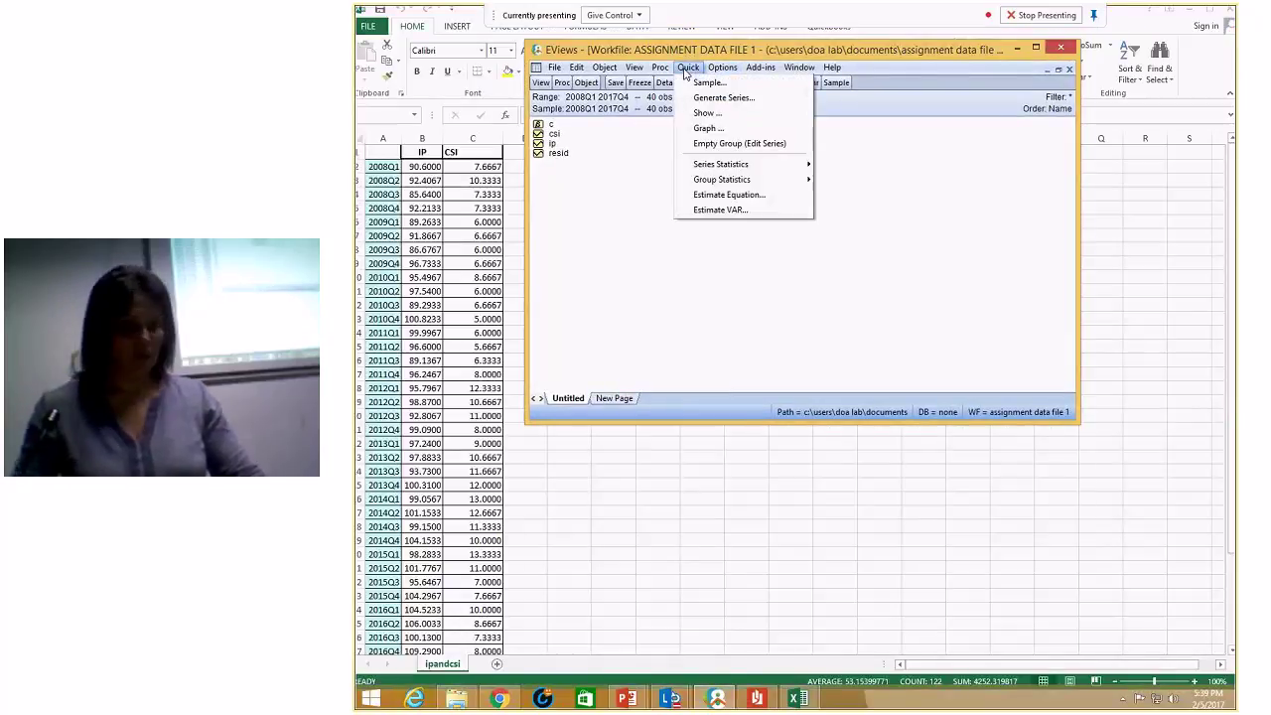
click(540, 83)
click(540, 83)
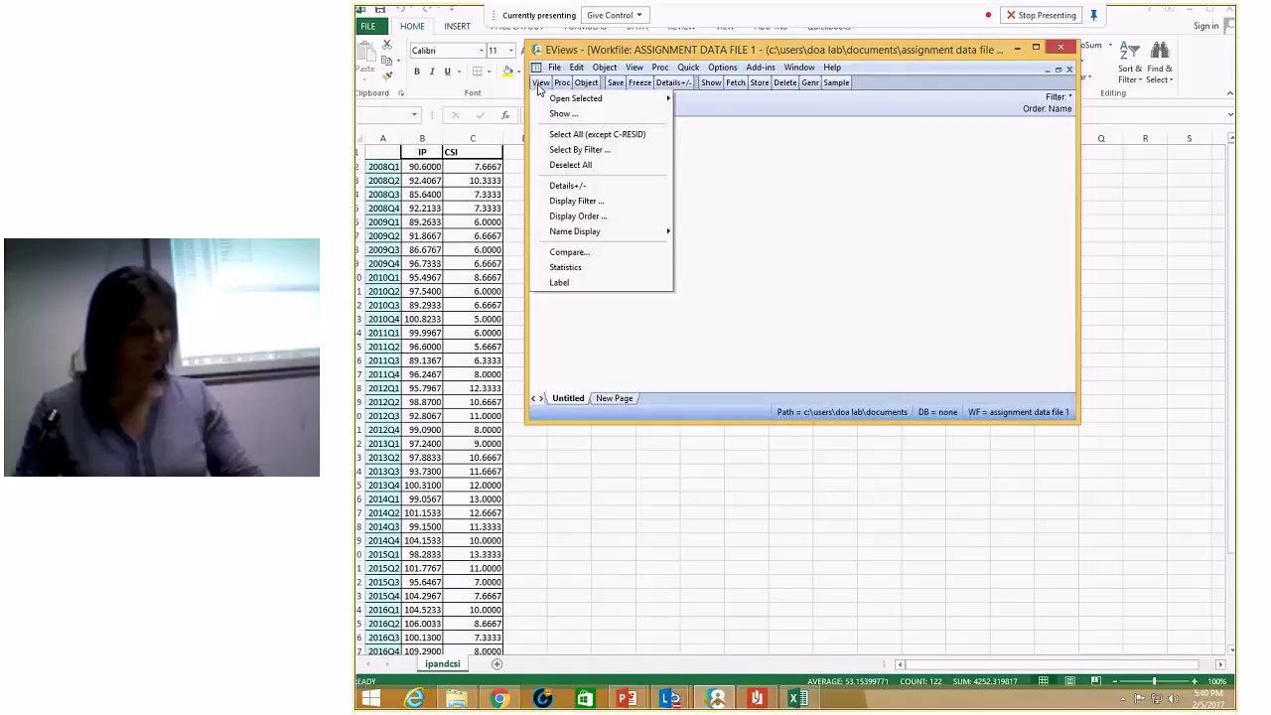
mouse_move(547, 100)
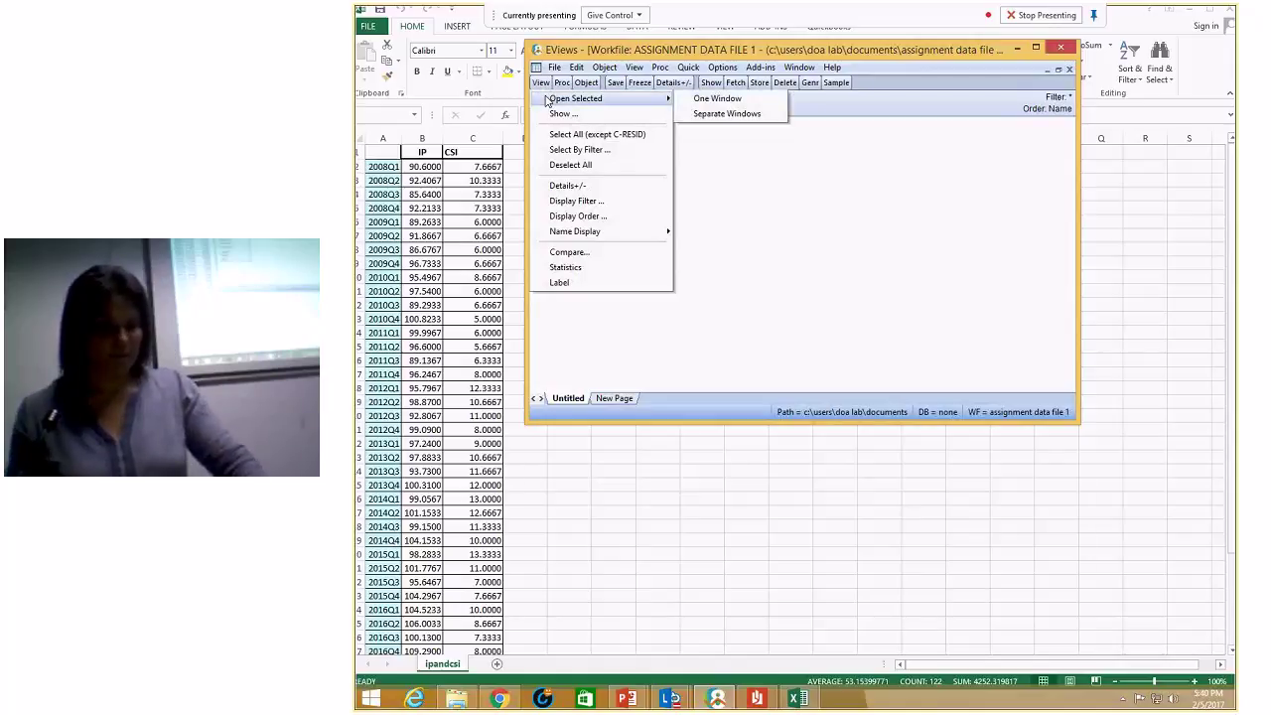
click(762, 183)
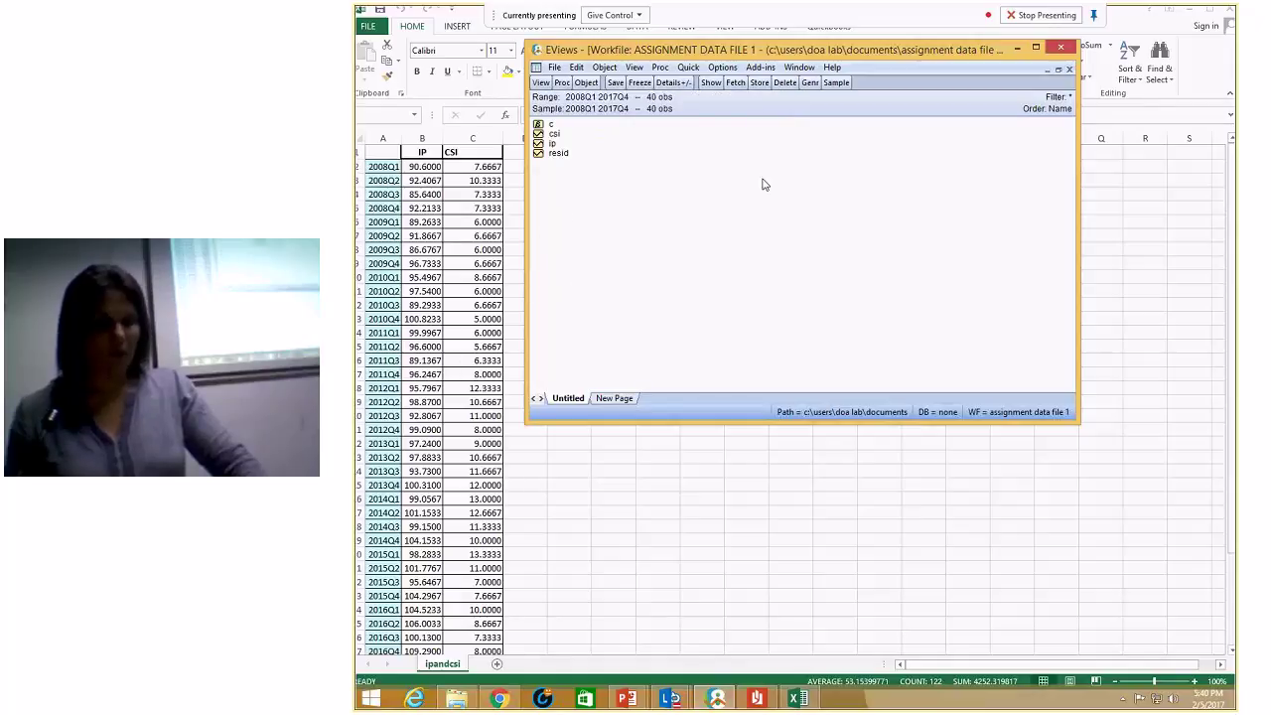
- Plot the csi and ip series as Line & Symbol graphs of raw data, with the series shown in multiple graphs
click(722, 67)
mouse_move(689, 67)
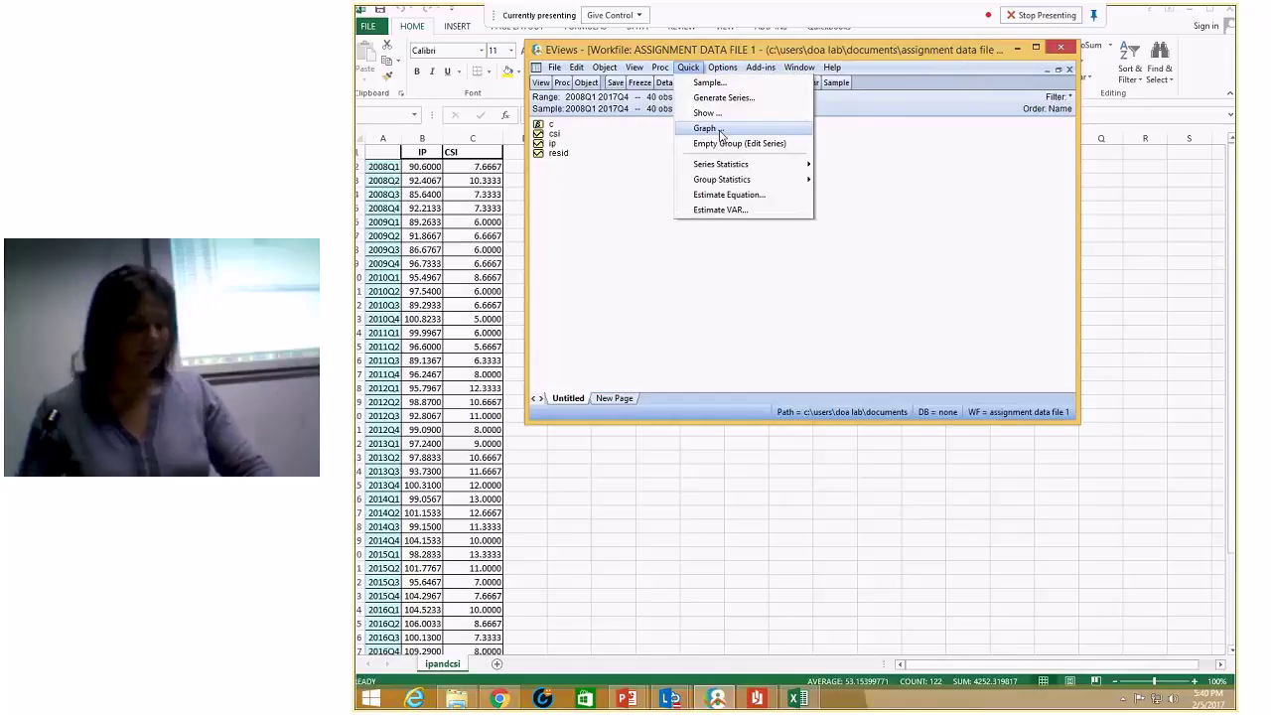
click(721, 132)
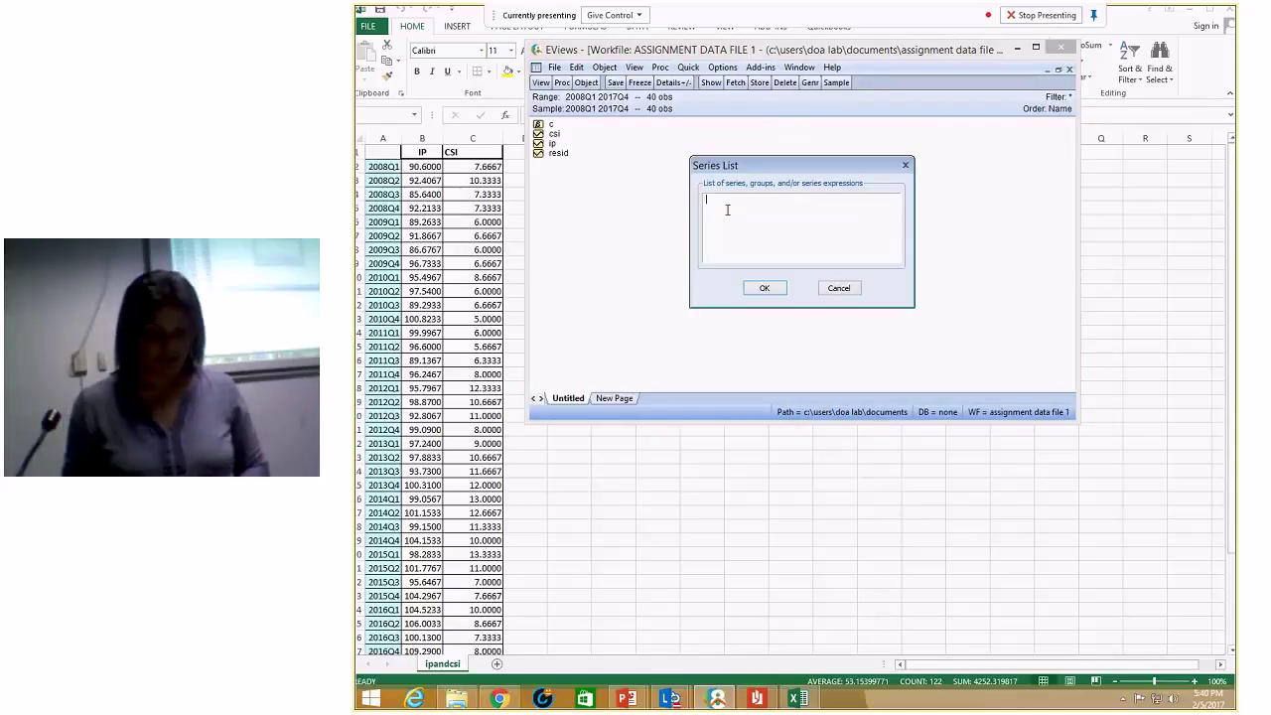
text(csi)
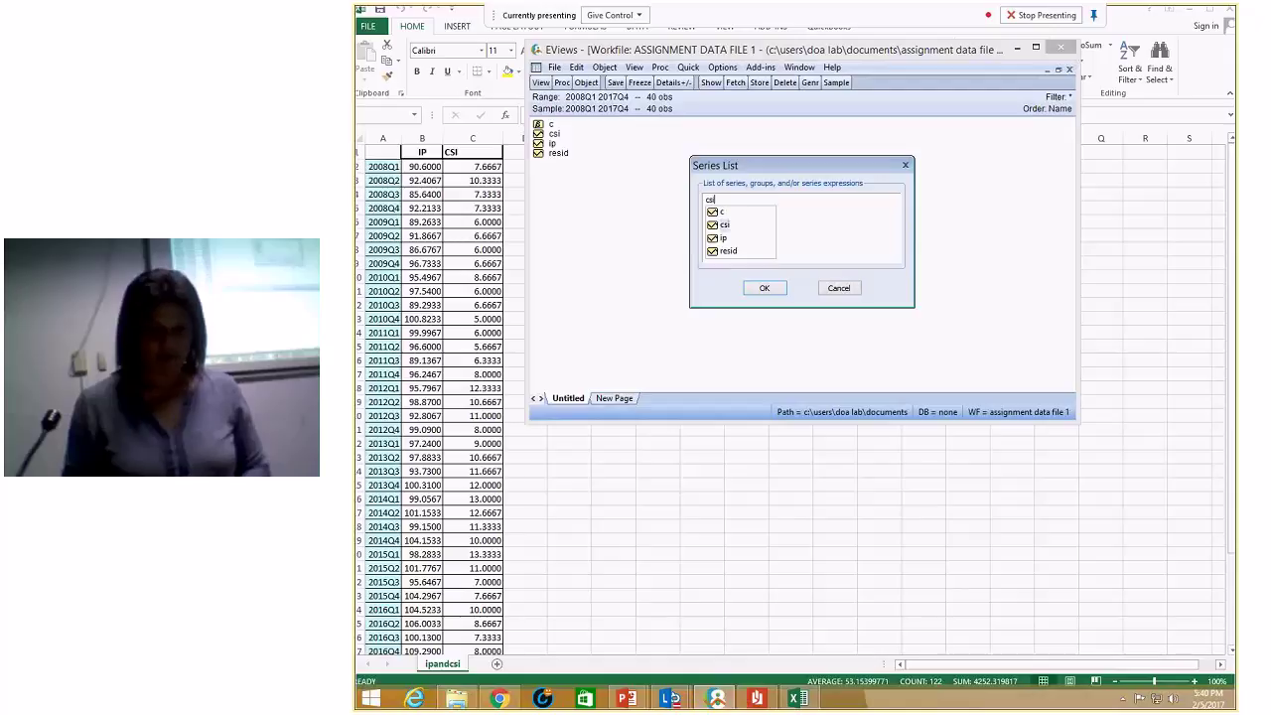
text( ip)
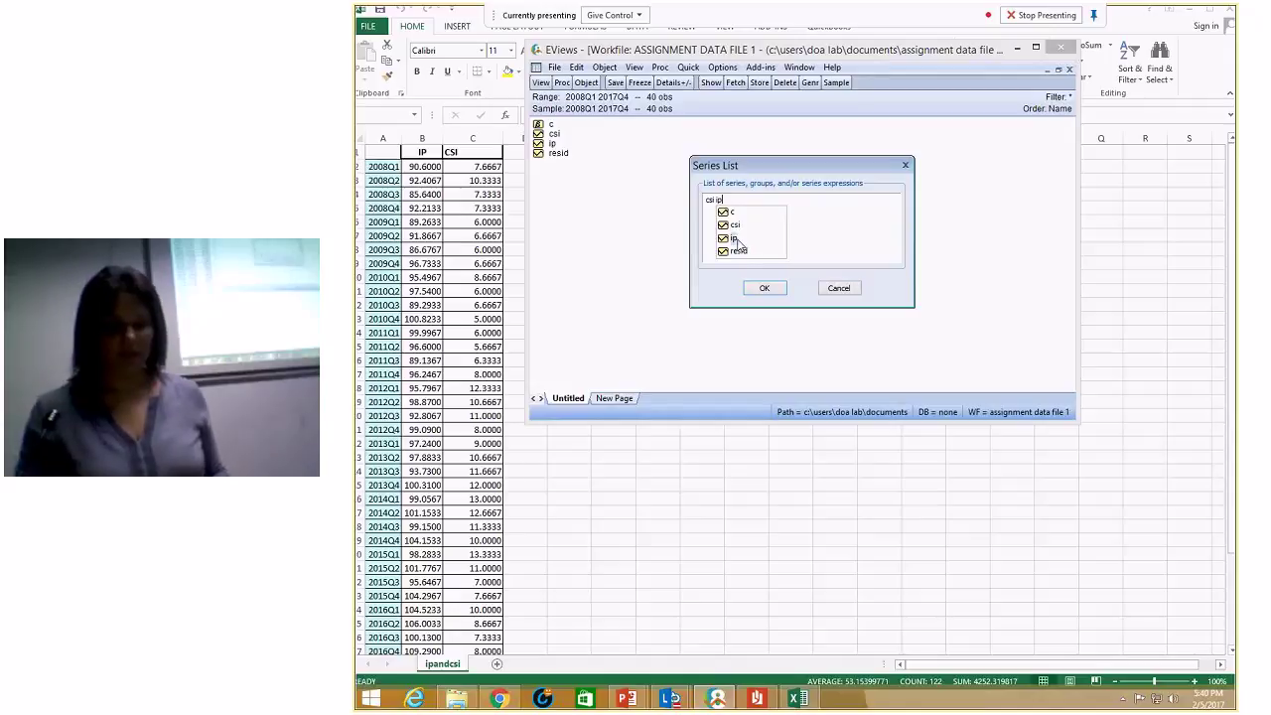
click(764, 288)
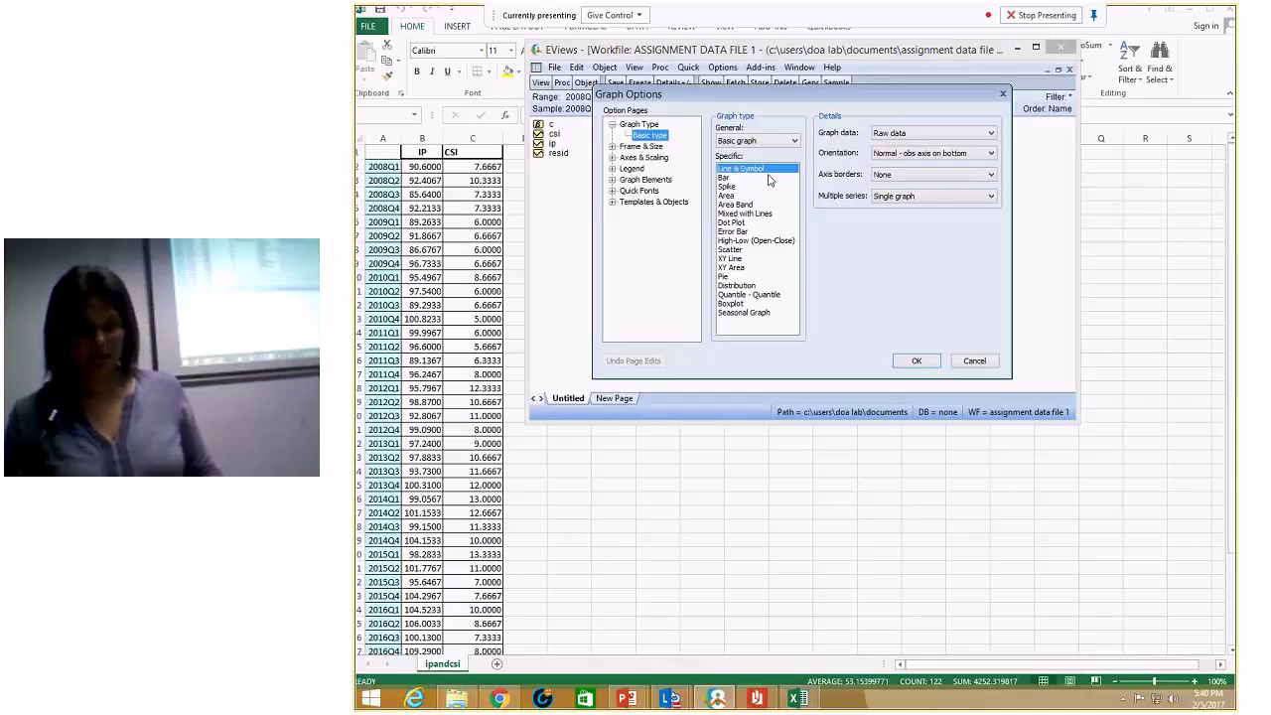
click(997, 199)
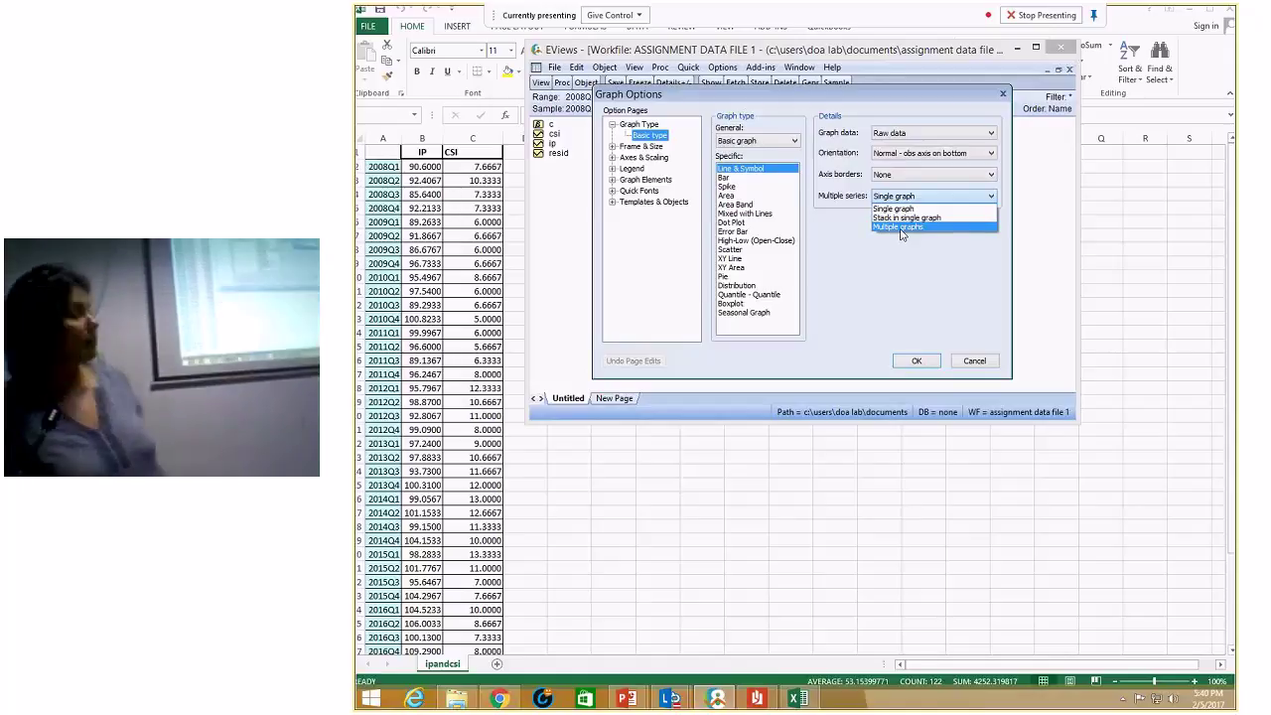
click(901, 230)
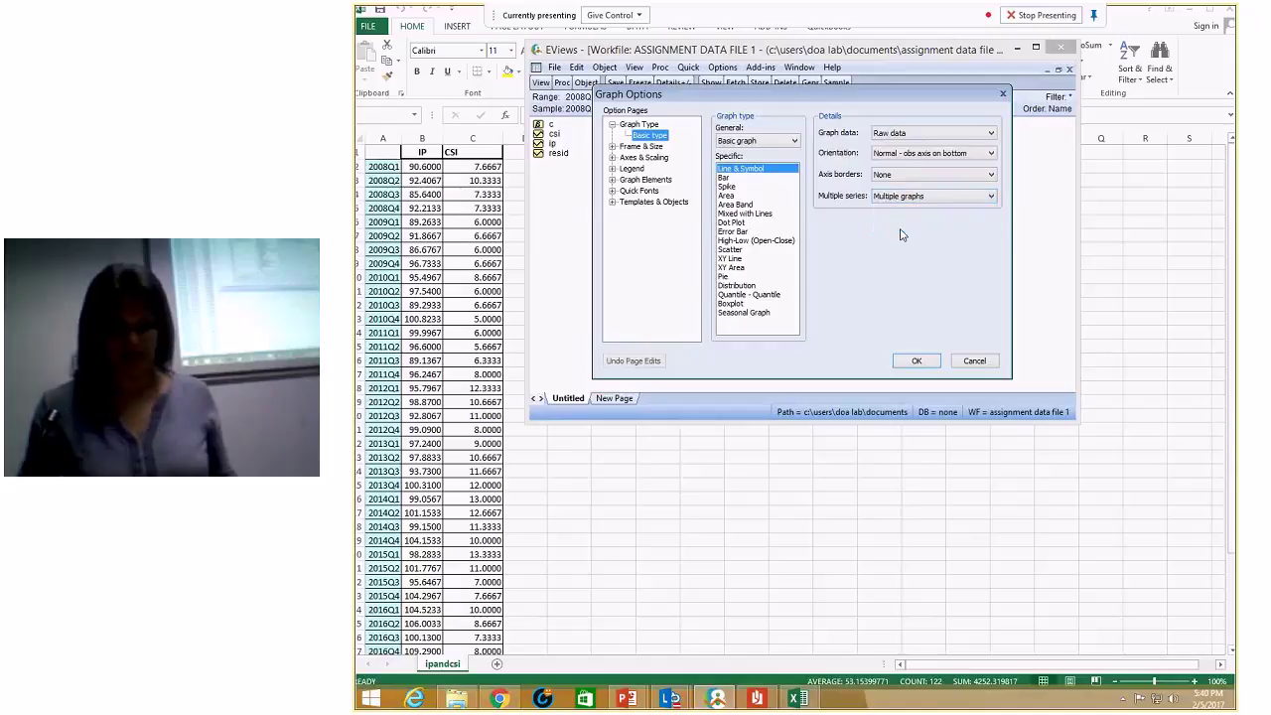
click(915, 362)
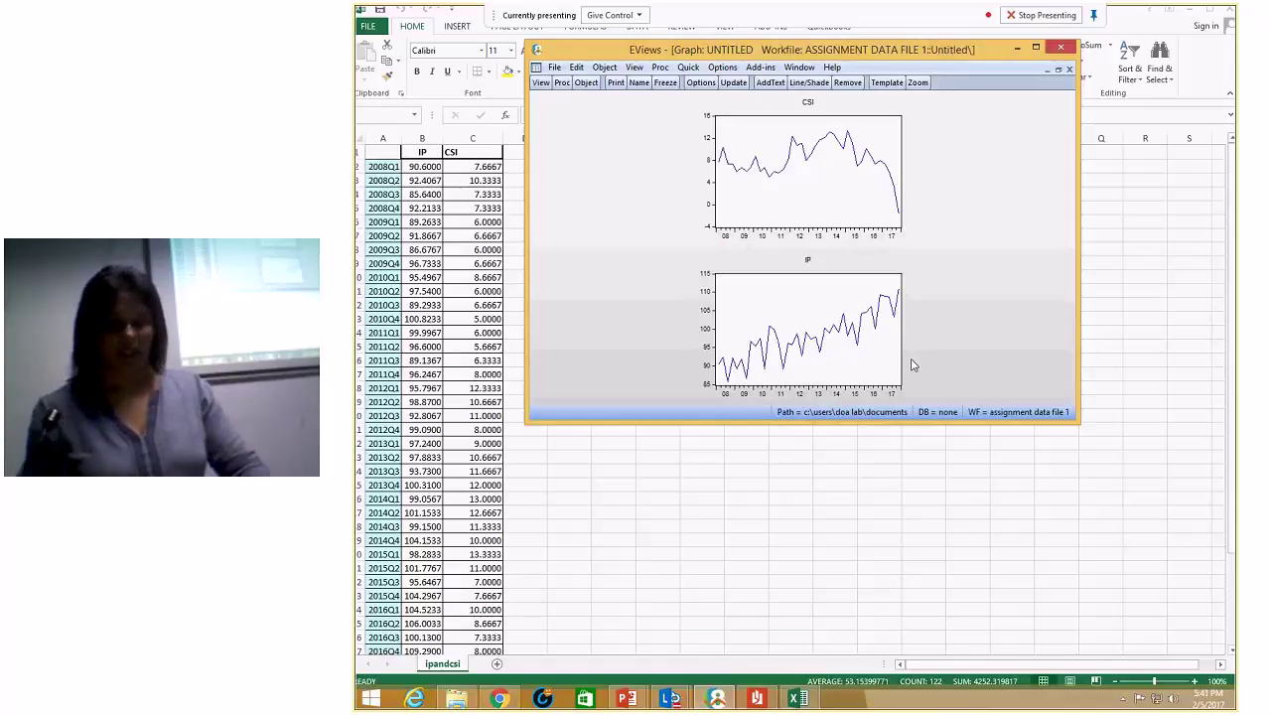
- Examine the trends in the CSI and IP graphs and close the untitled graph, deleting it
mouse_move(868, 326)
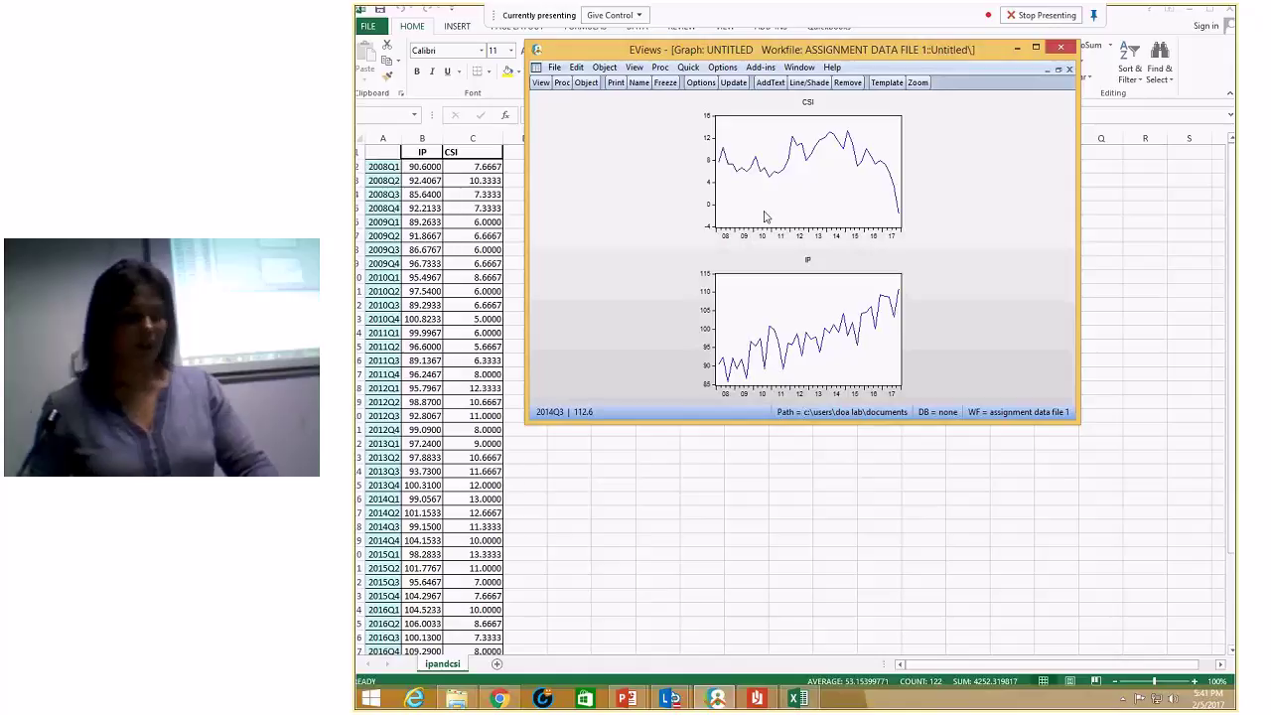
mouse_move(871, 182)
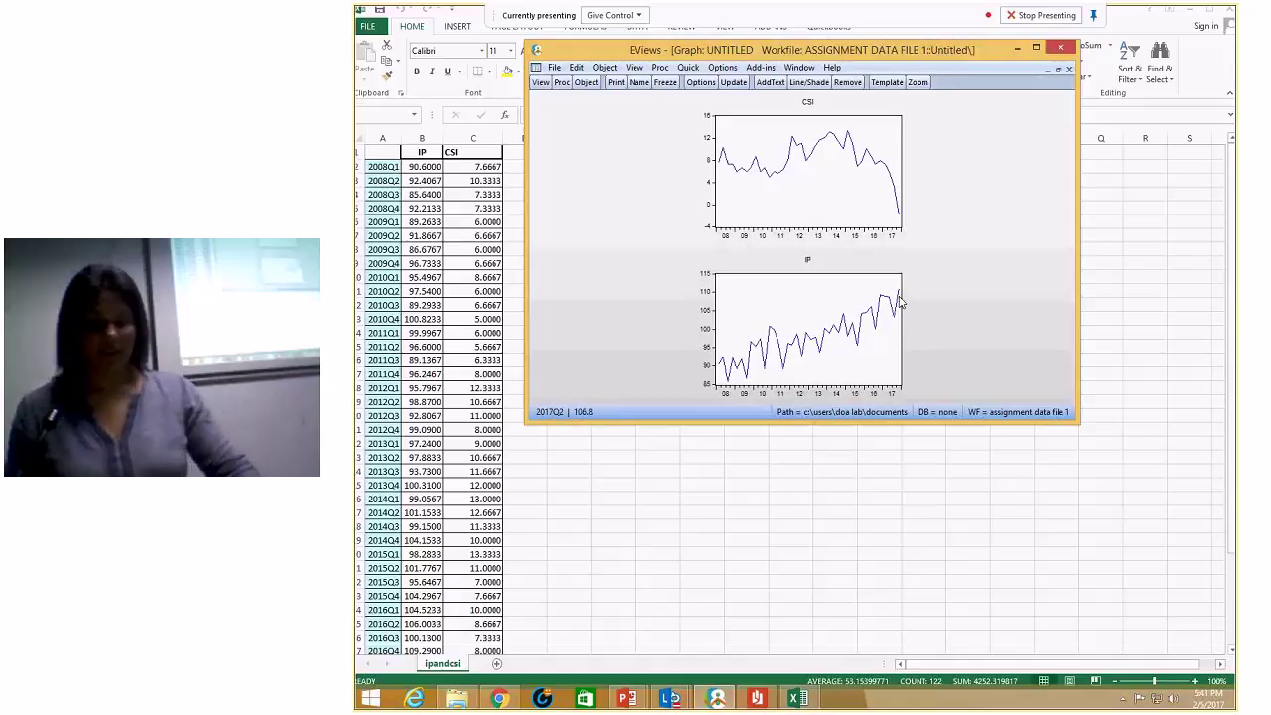
mouse_move(752, 355)
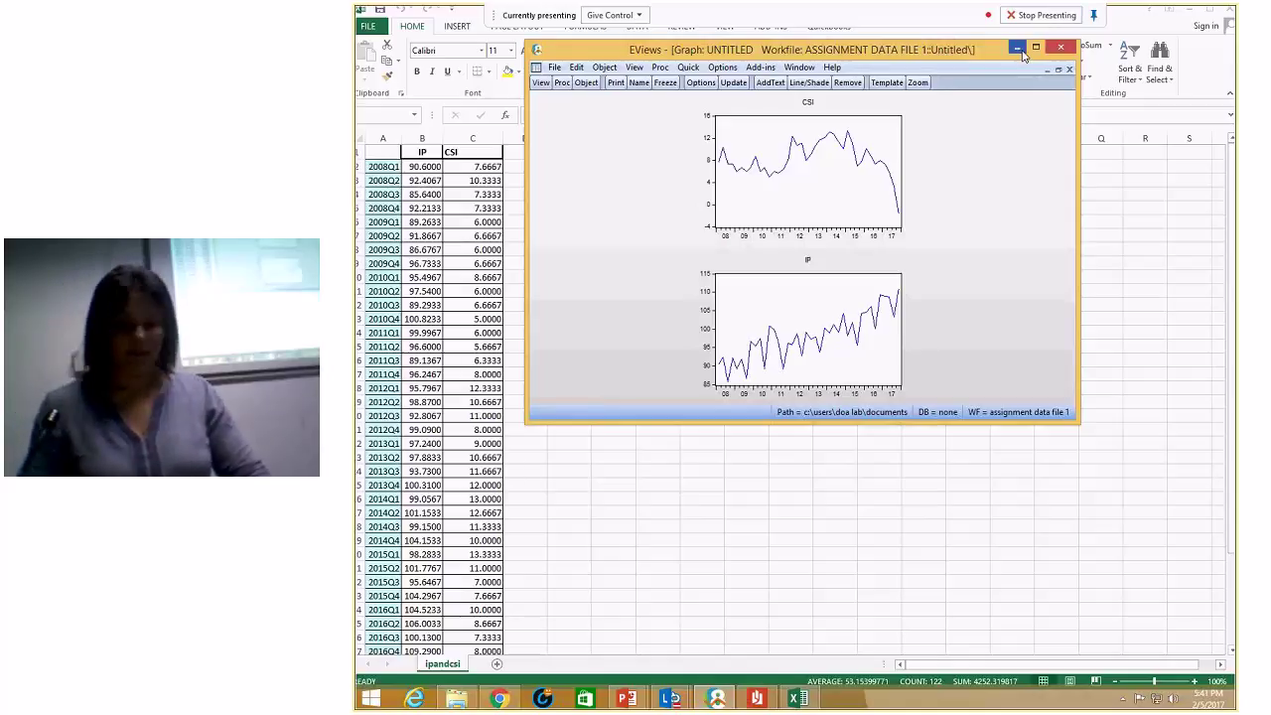
click(1070, 68)
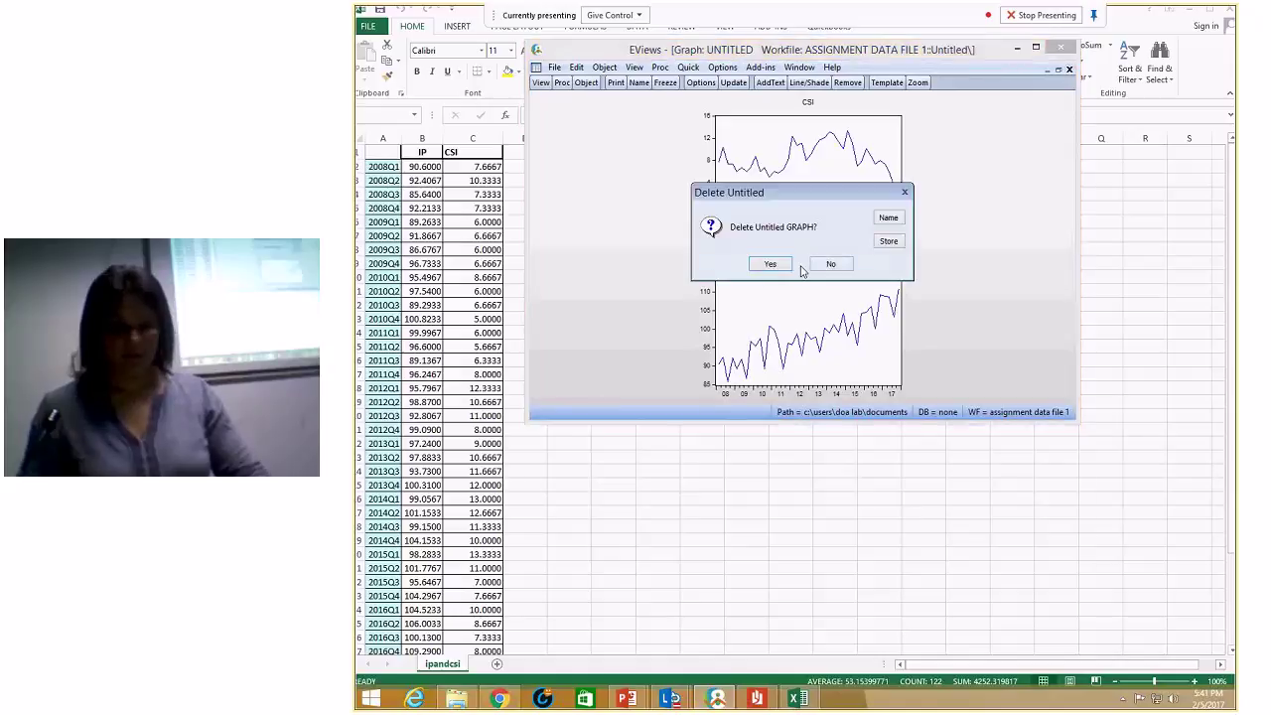
click(834, 264)
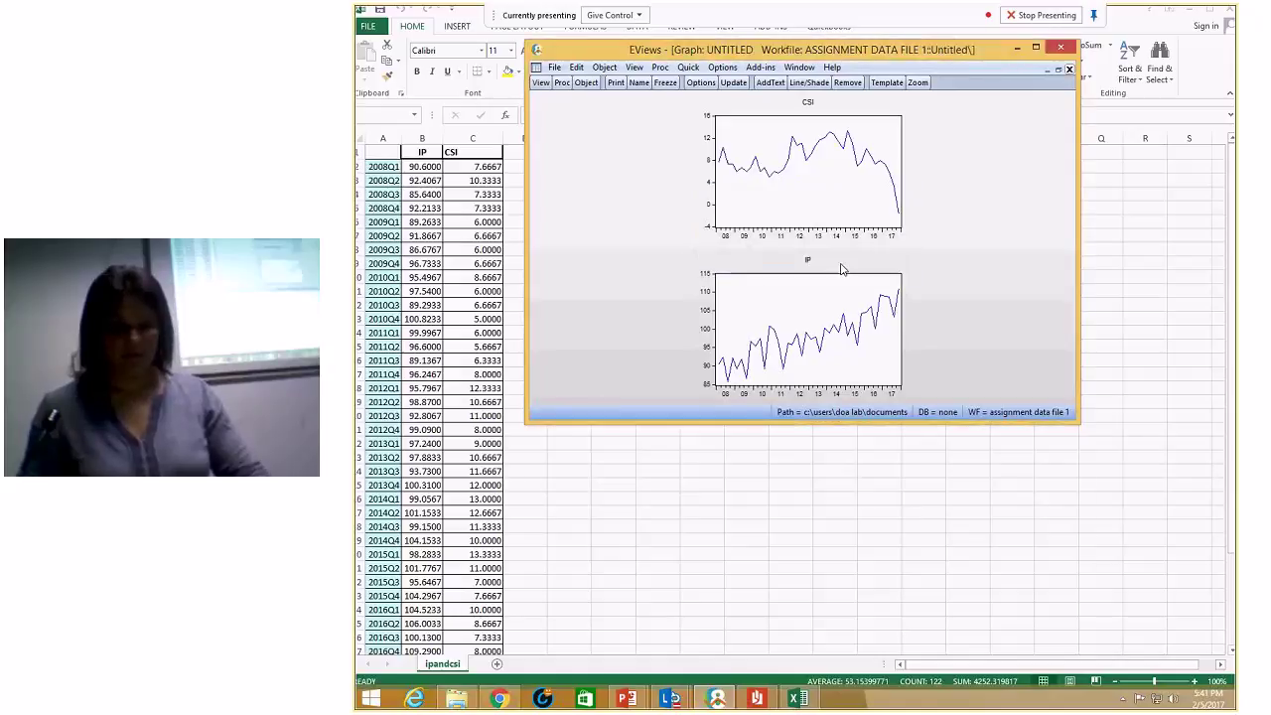
click(1069, 70)
click(784, 264)
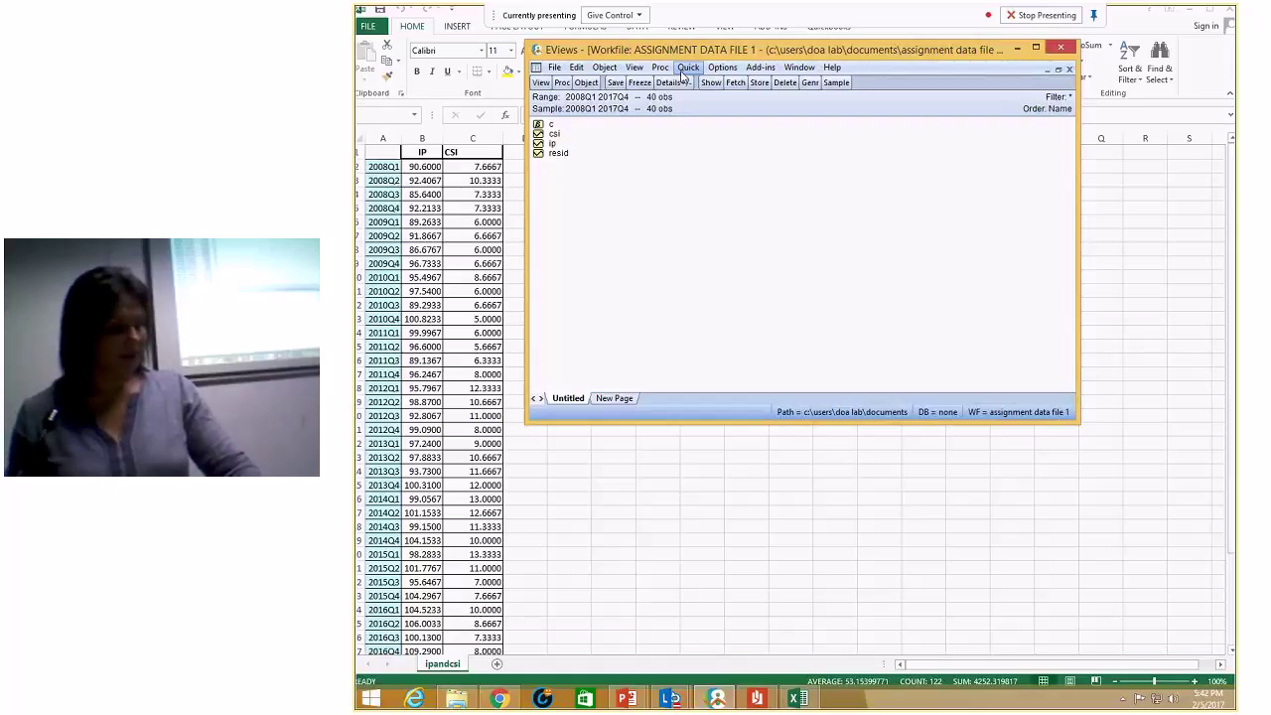
- Run an Augmented Dickey-Fuller unit root test on csi in level, with trend and intercept and automatic Schwarz lag selection
click(683, 76)
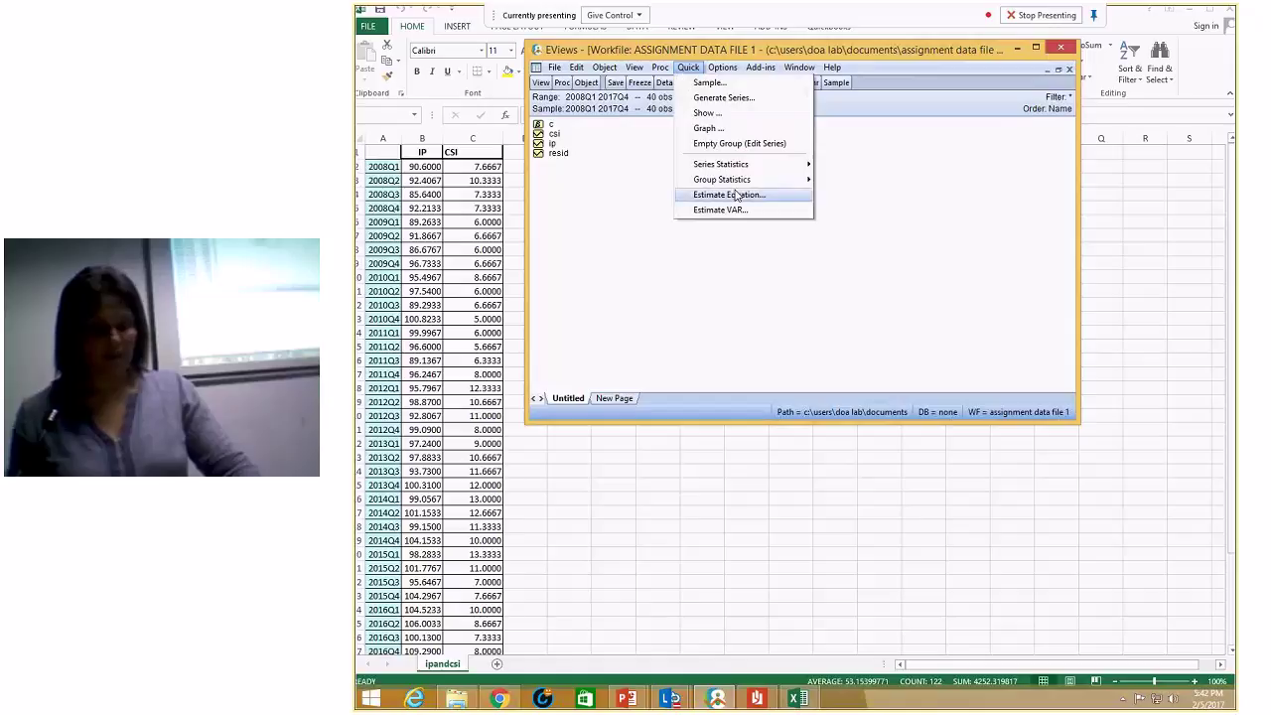
mouse_move(732, 166)
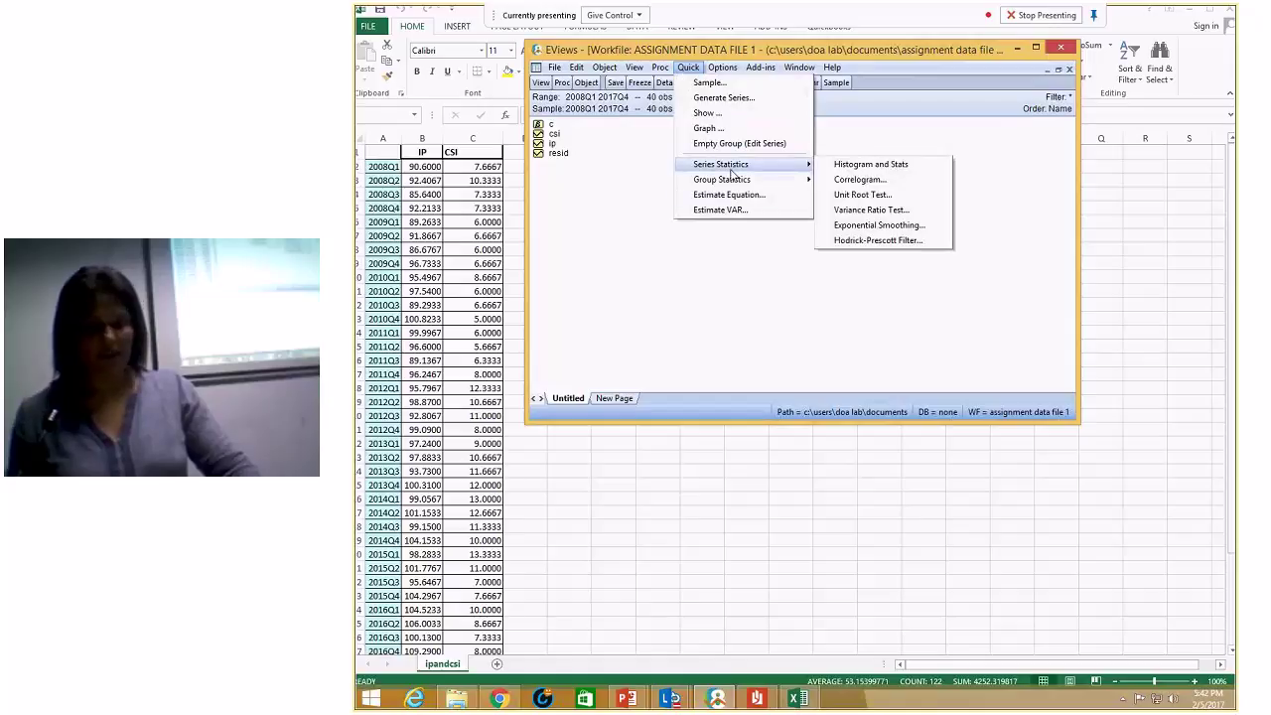
click(849, 196)
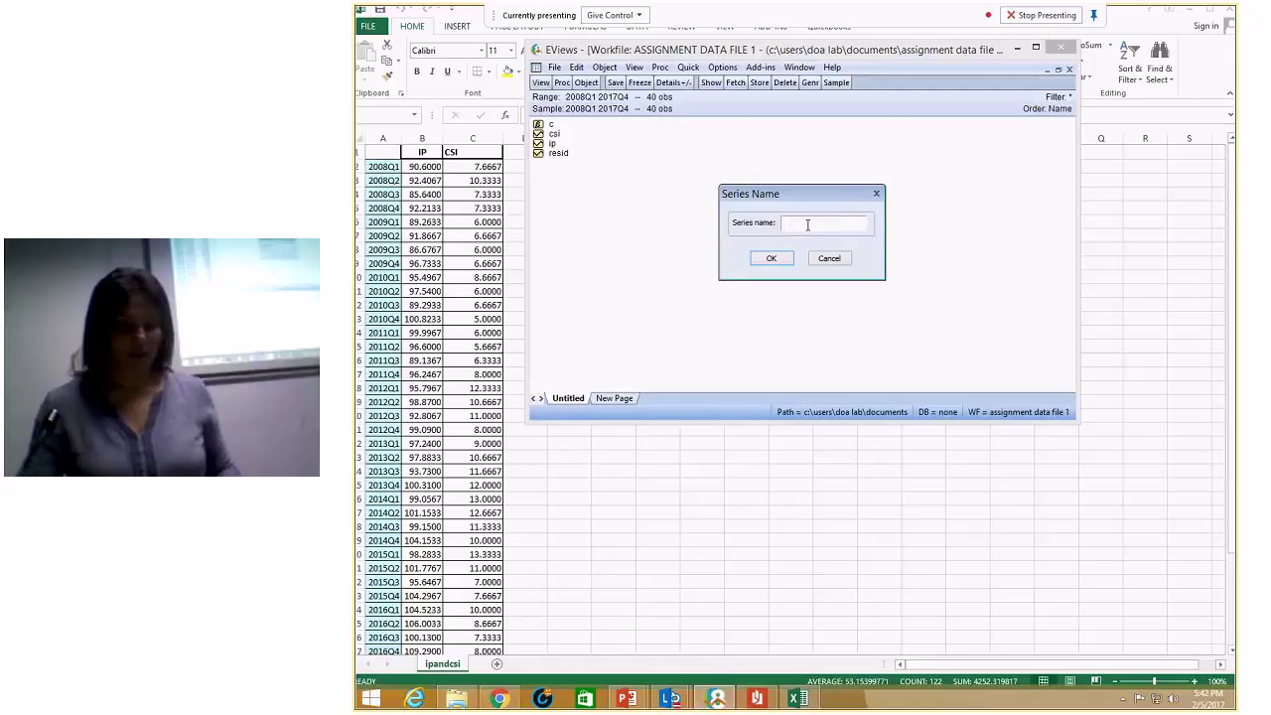
text(cs)
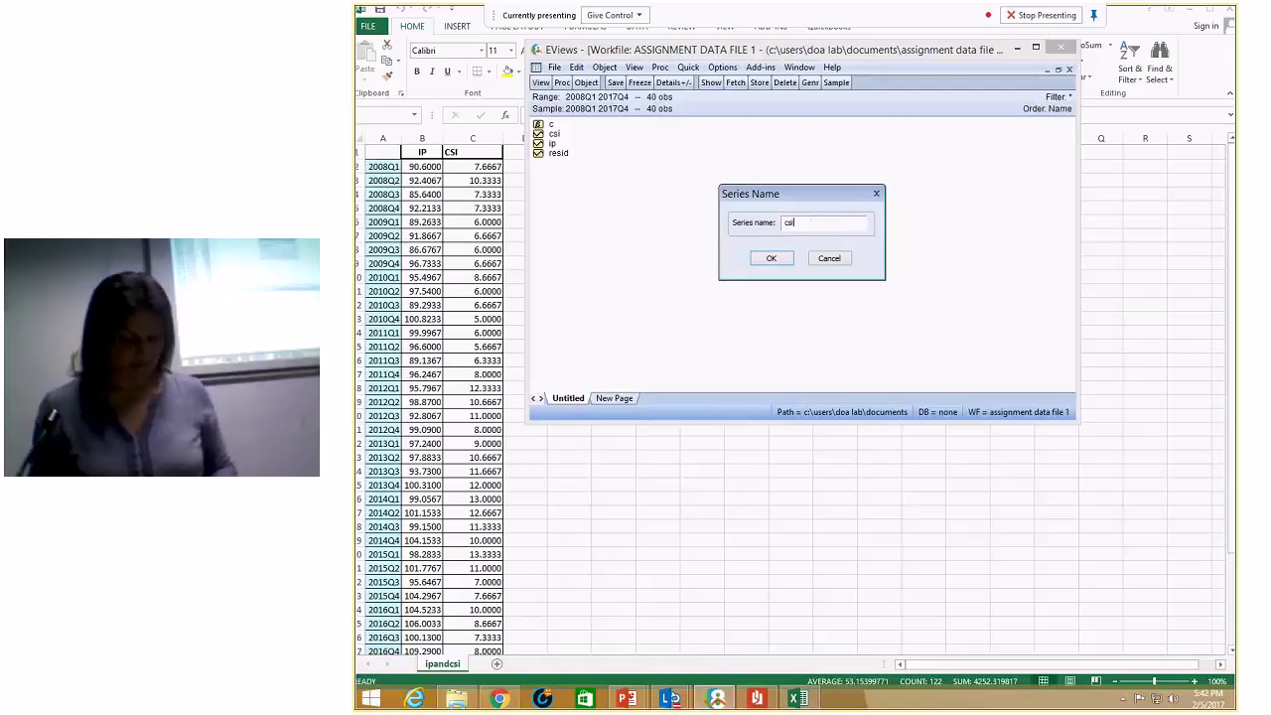
text(i)
click(774, 258)
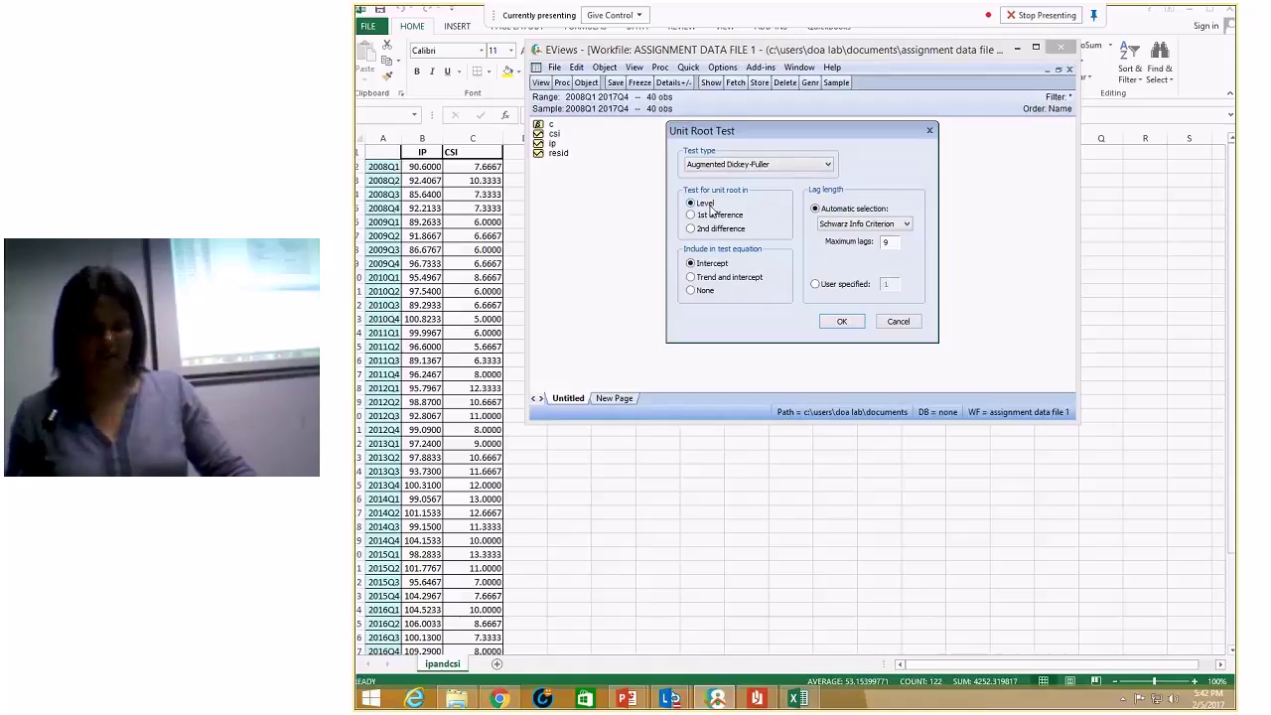
click(696, 280)
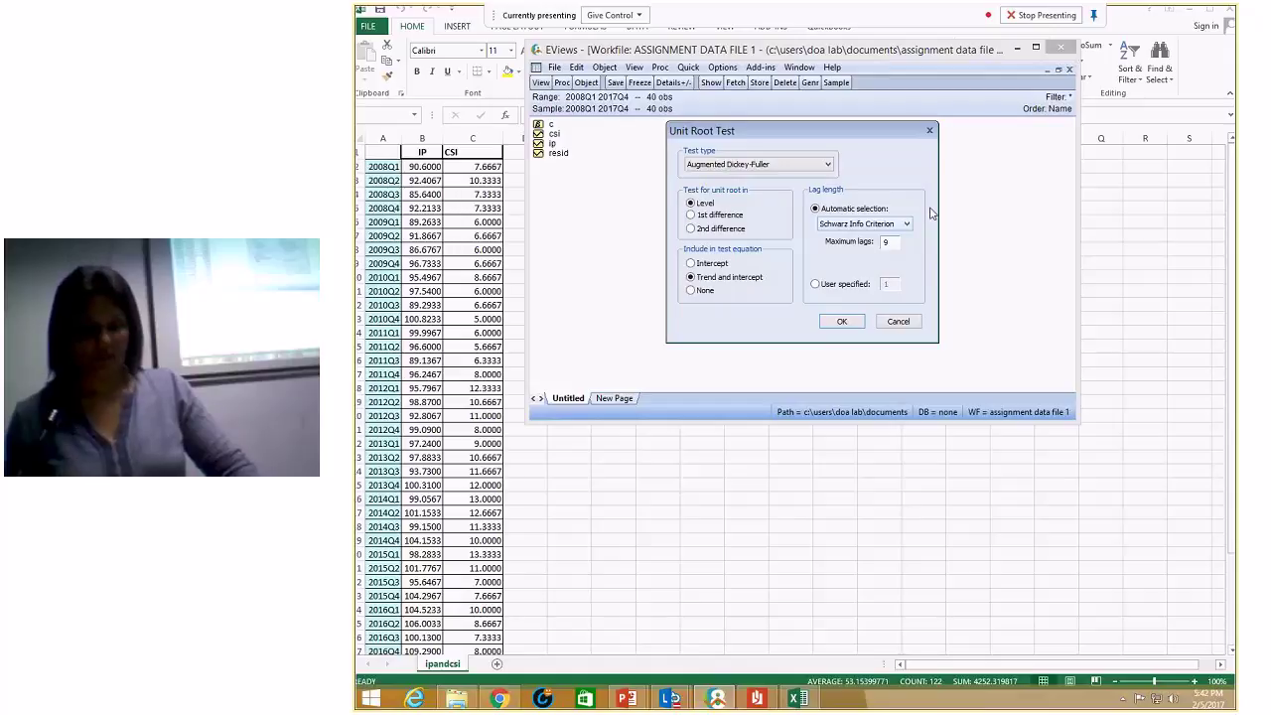
click(841, 321)
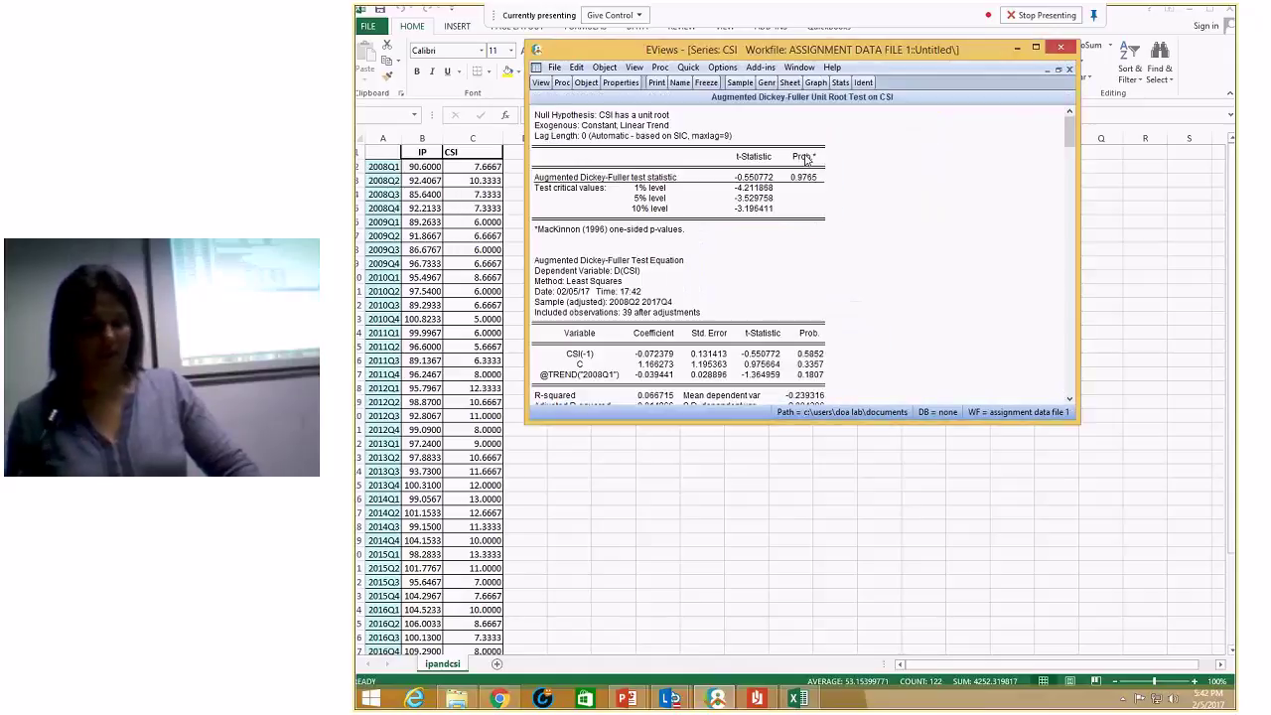
- Examine the Augmented Dickey-Fuller t-statistic and its probability against the null hypothesis that CSI has a unit root
key(Left)
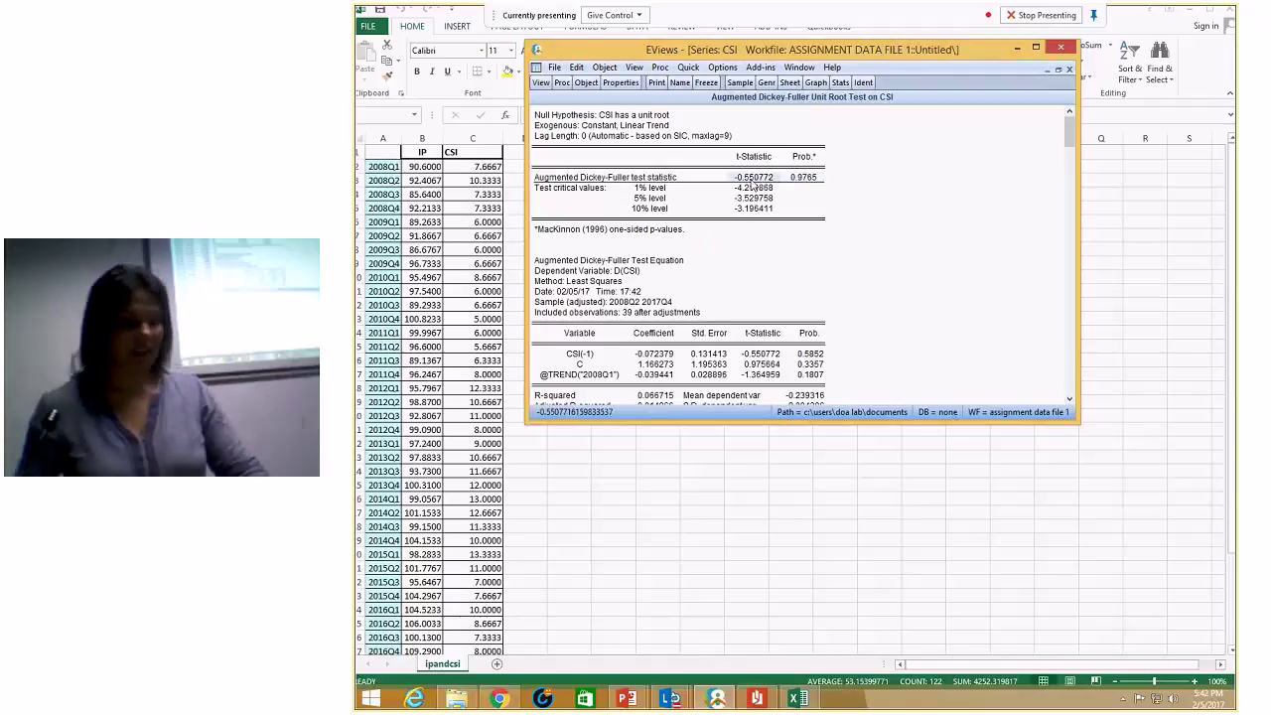
click(815, 179)
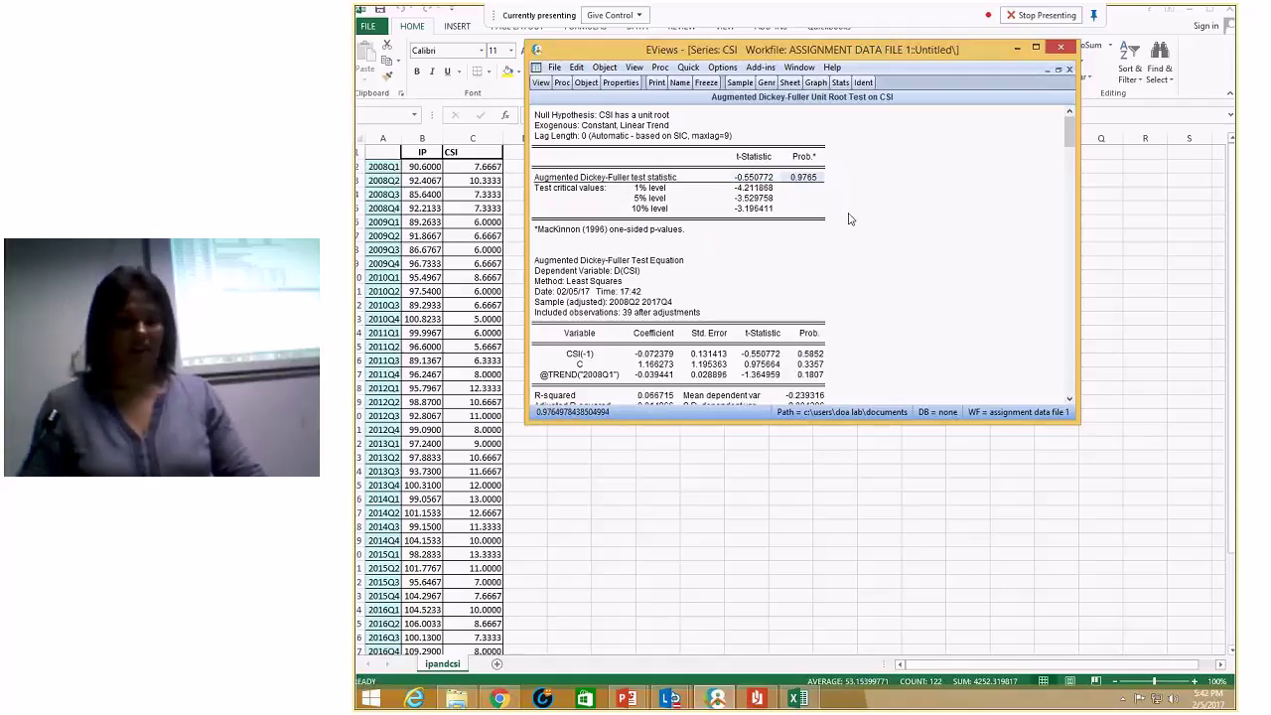
key(Left)
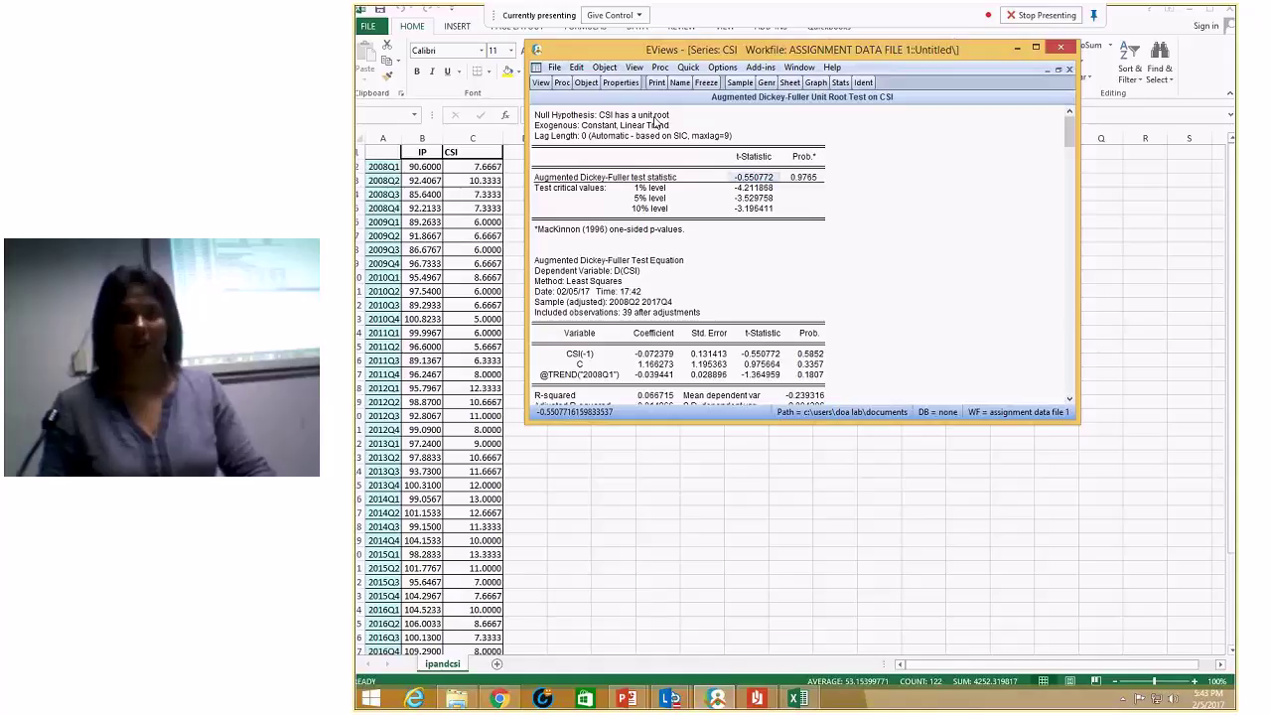
click(800, 178)
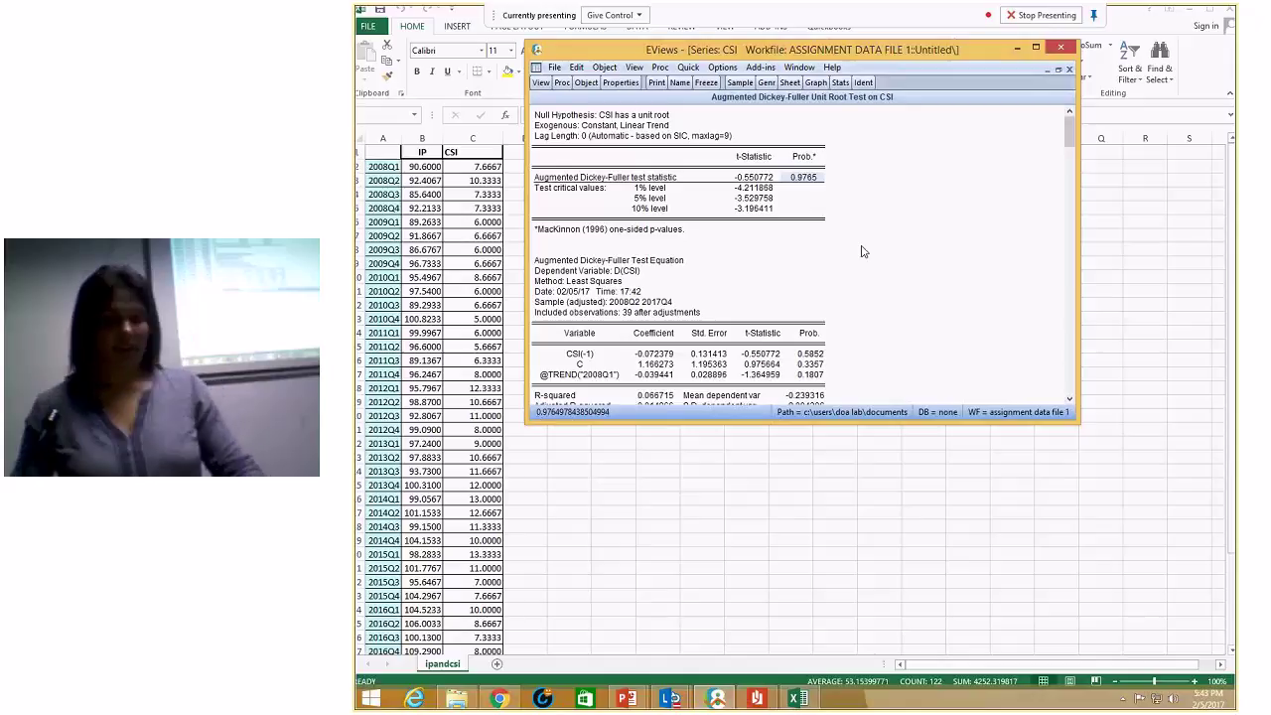
- Run an Augmented Dickey-Fuller unit root test on csi in 1st difference, with trend and intercept and automatic Schwarz lag selection
click(540, 82)
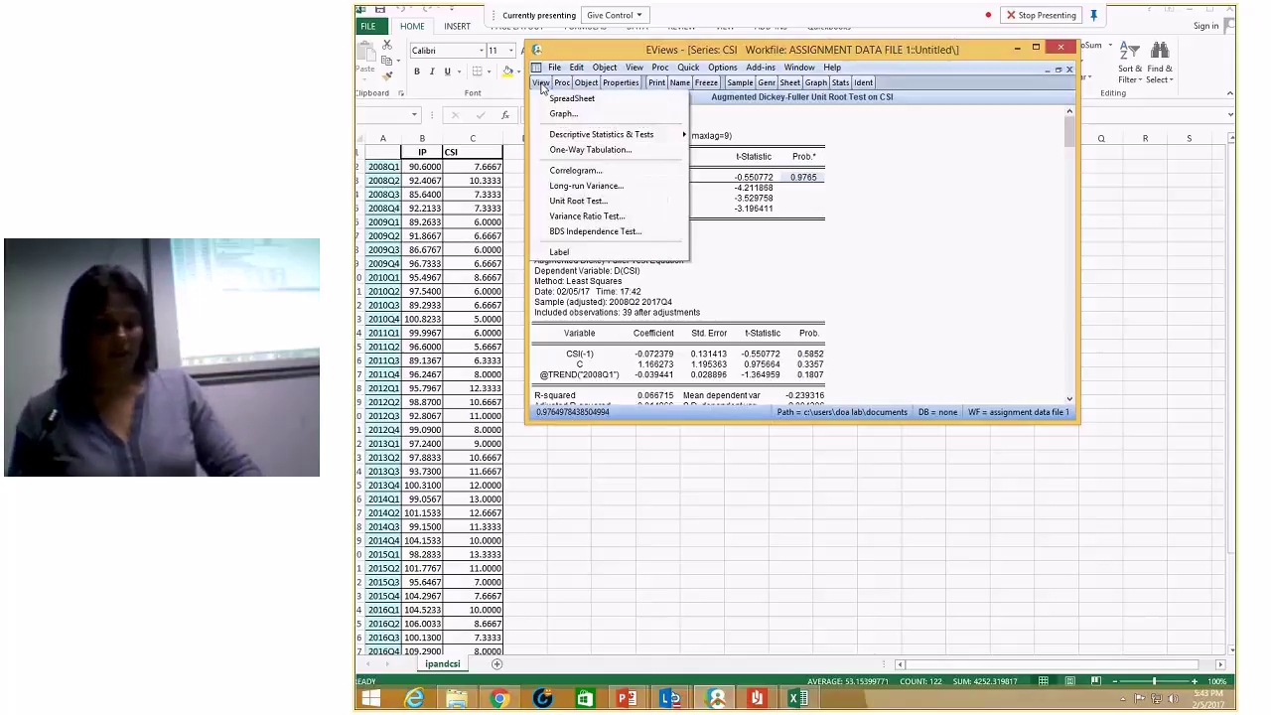
click(580, 201)
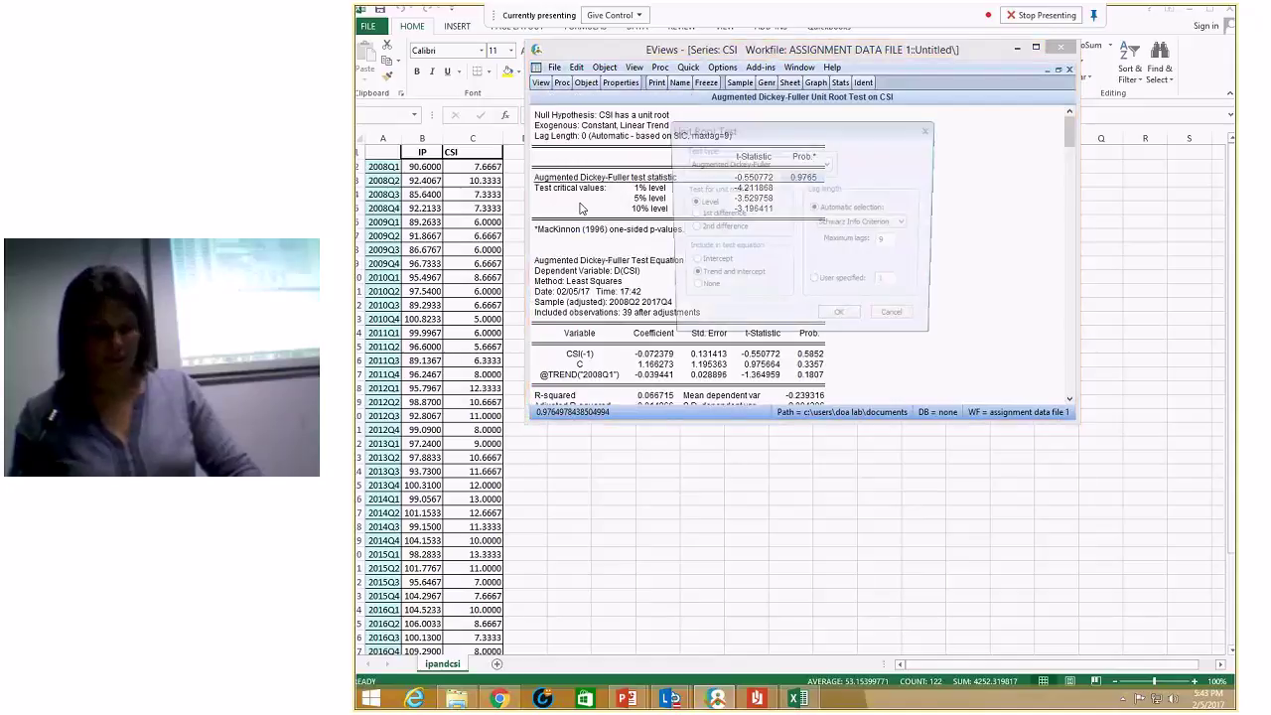
click(721, 216)
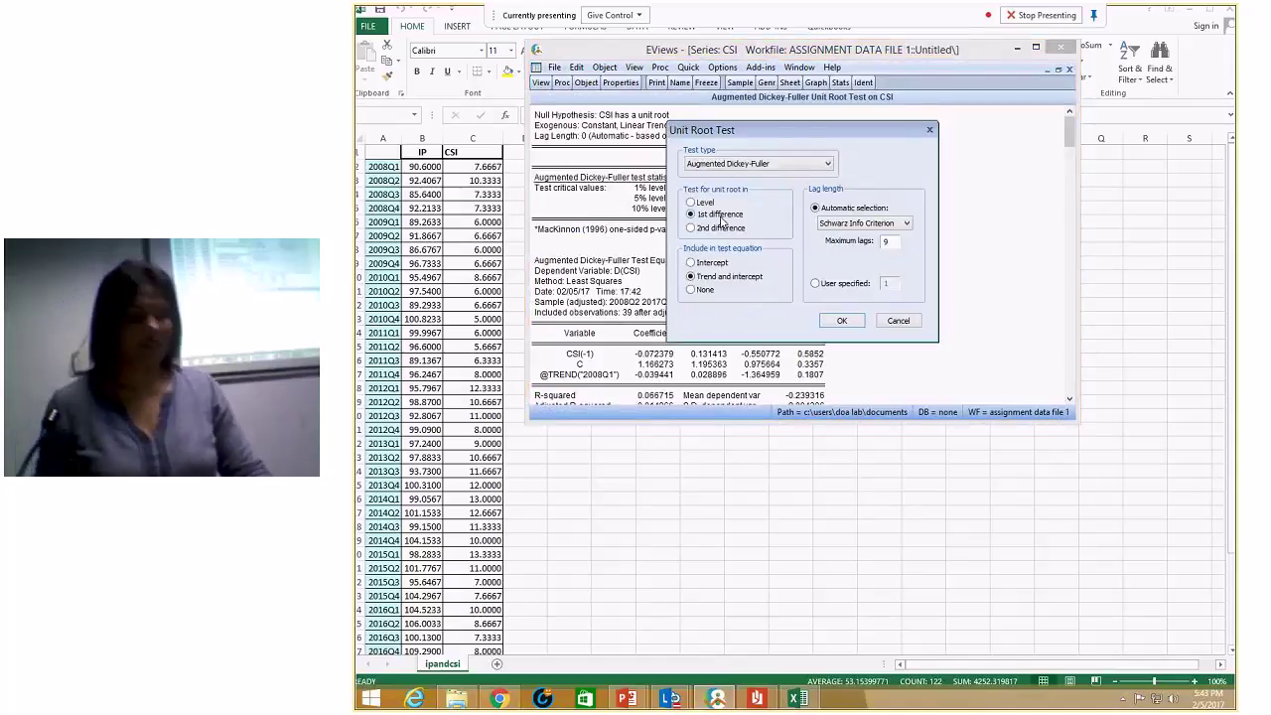
click(844, 322)
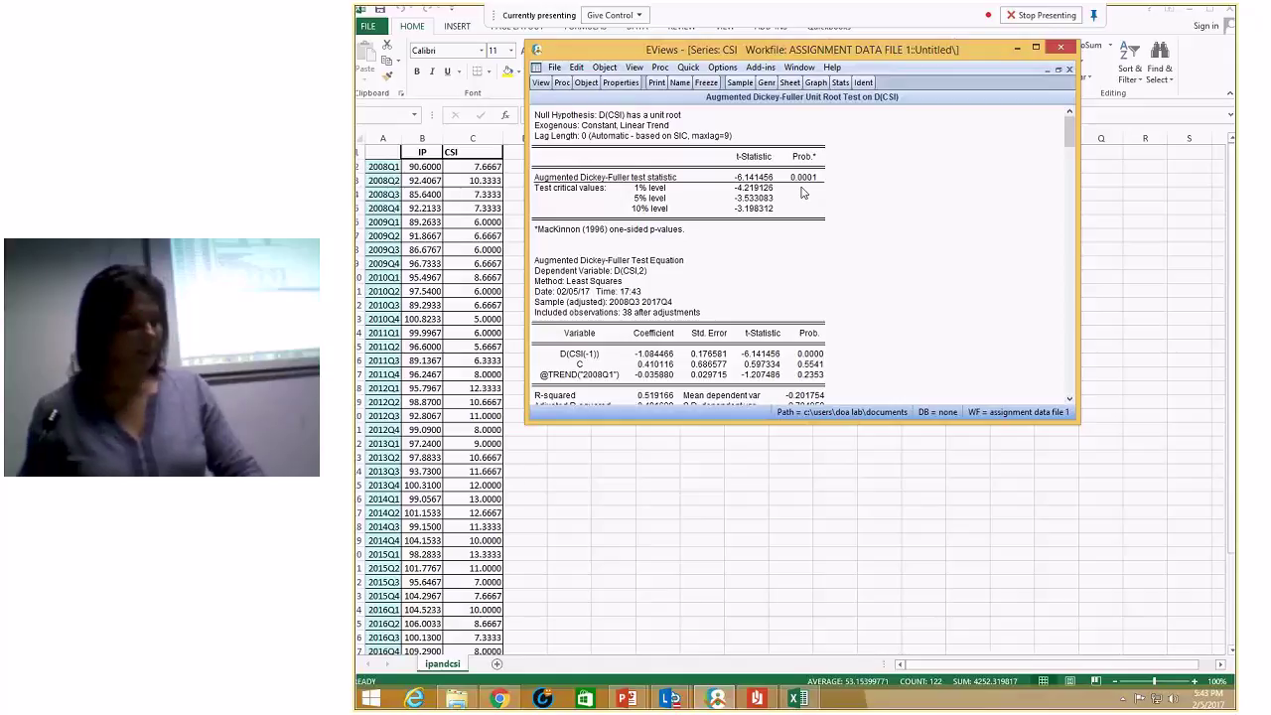
- Examine the Augmented Dickey-Fuller probability against the null hypothesis that first-differenced CSI has a unit root
click(691, 67)
mouse_move(728, 181)
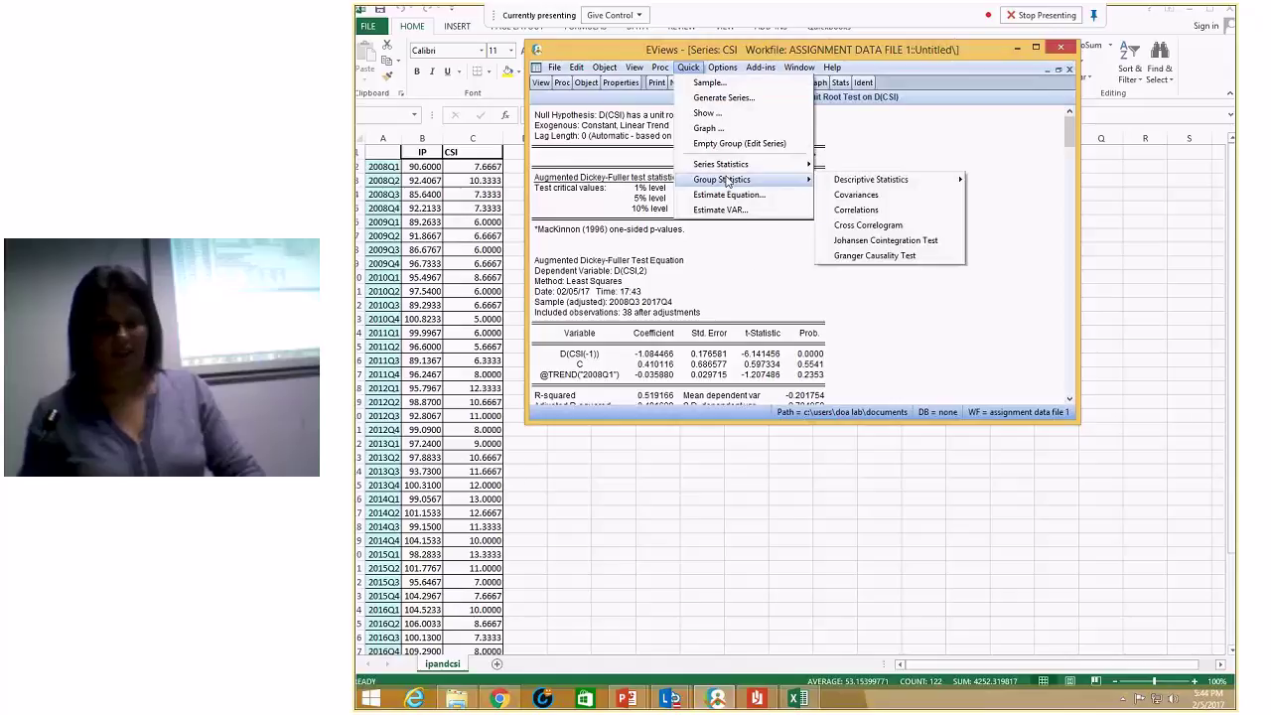
click(668, 213)
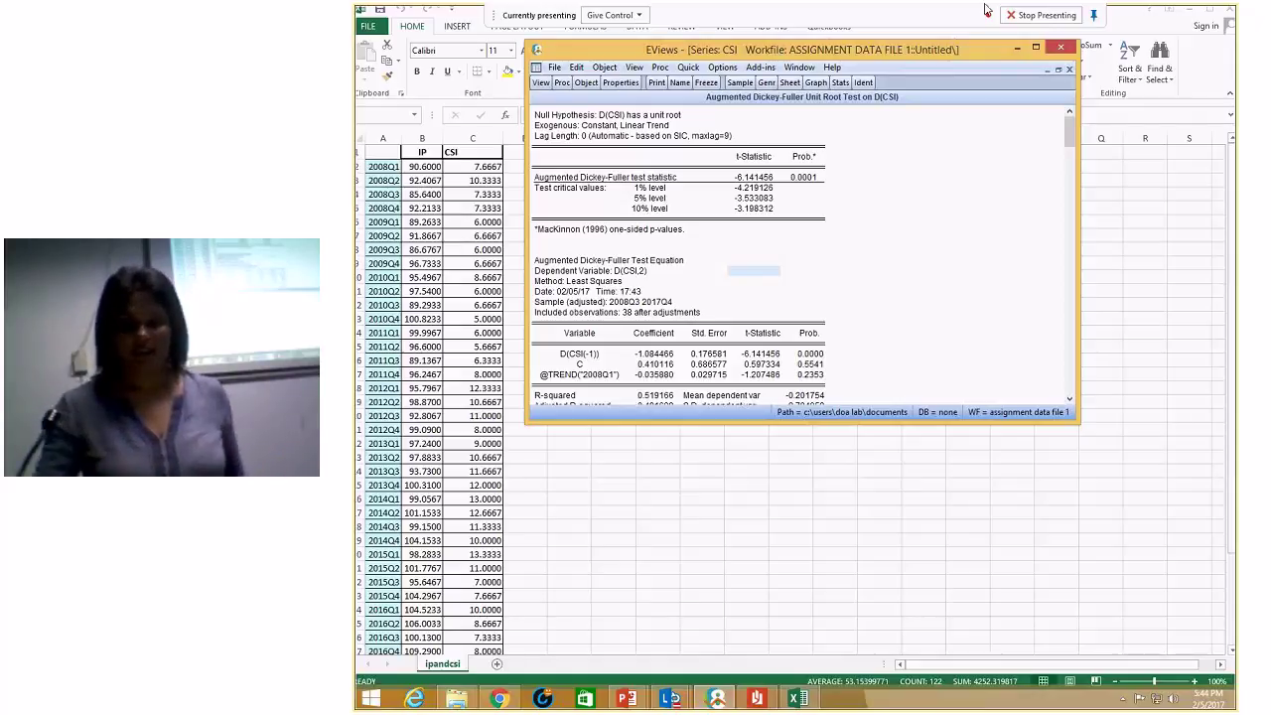
drag(988, 52, 973, 96)
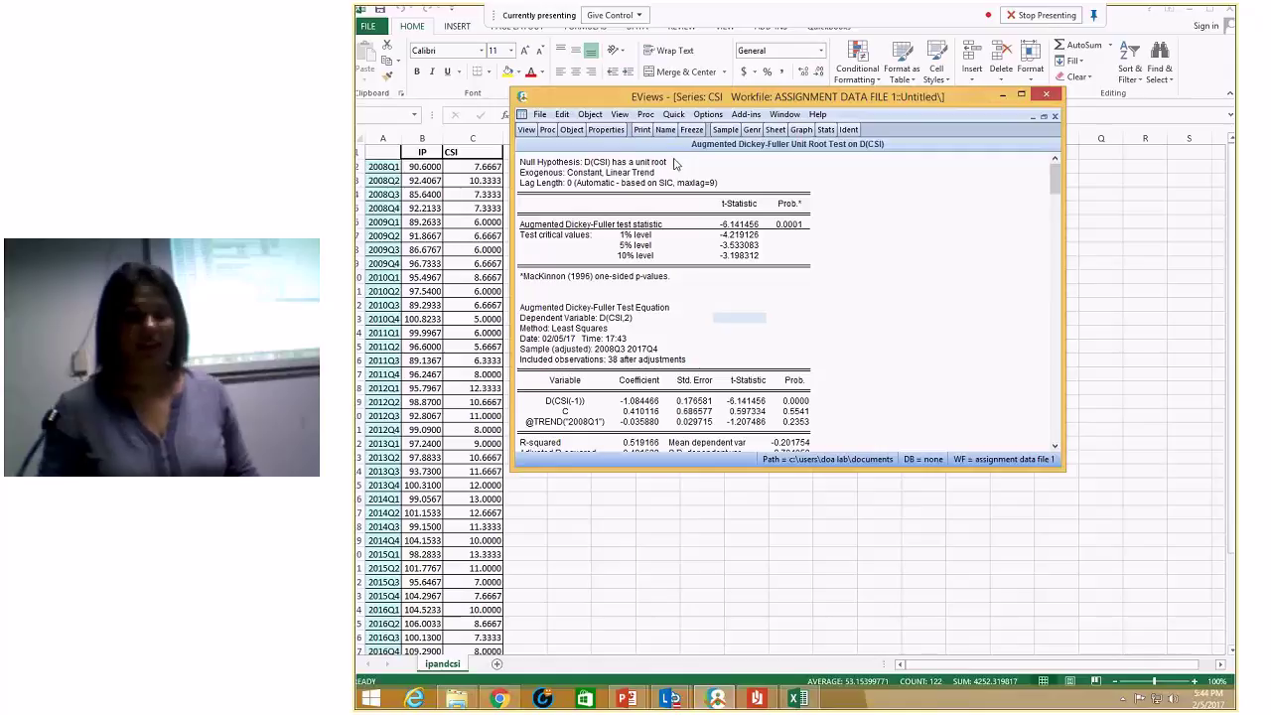
click(793, 227)
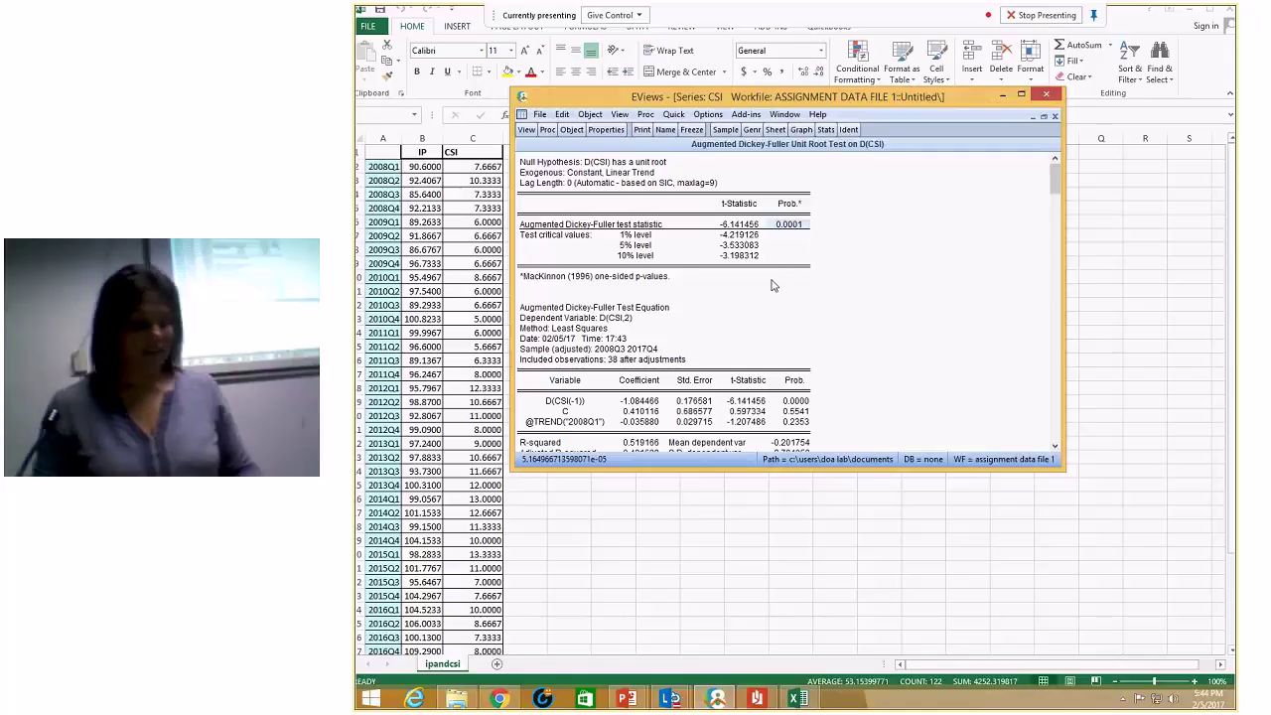
- Run an Augmented Dickey-Fuller test on ip in level, with trend and intercept, and check its probability against the unit root null hypothesis
click(673, 114)
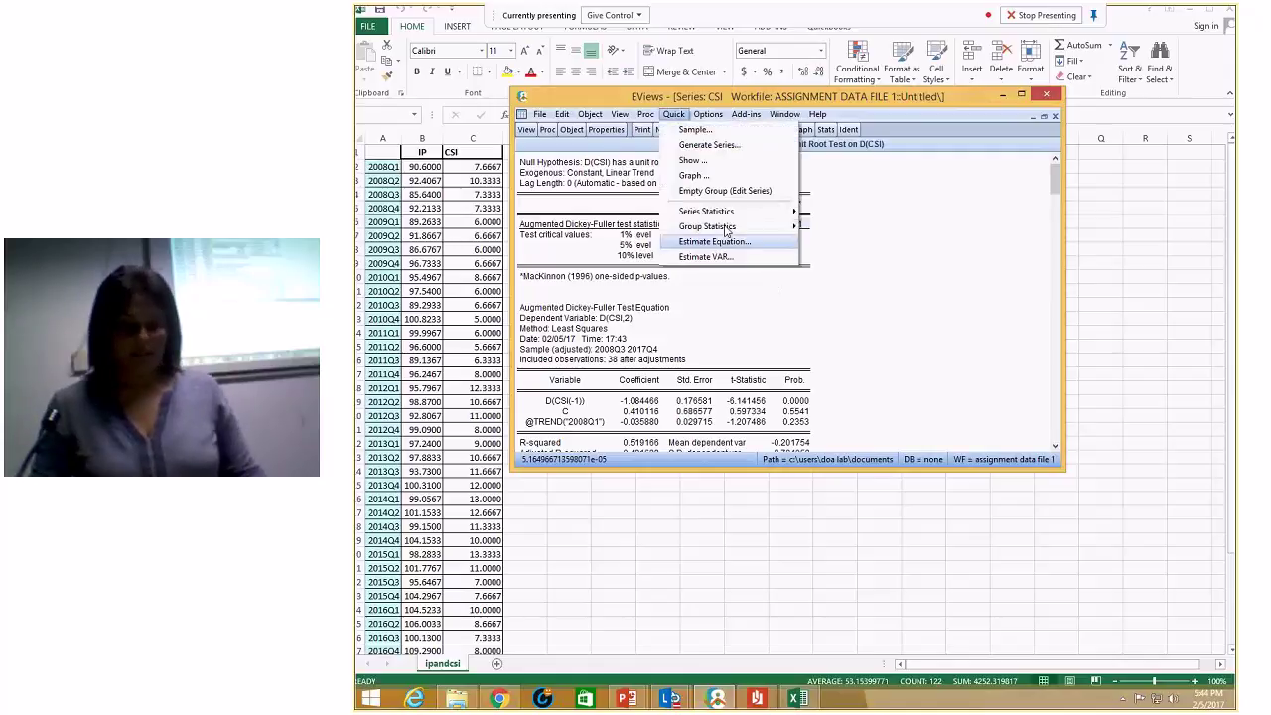
mouse_move(724, 214)
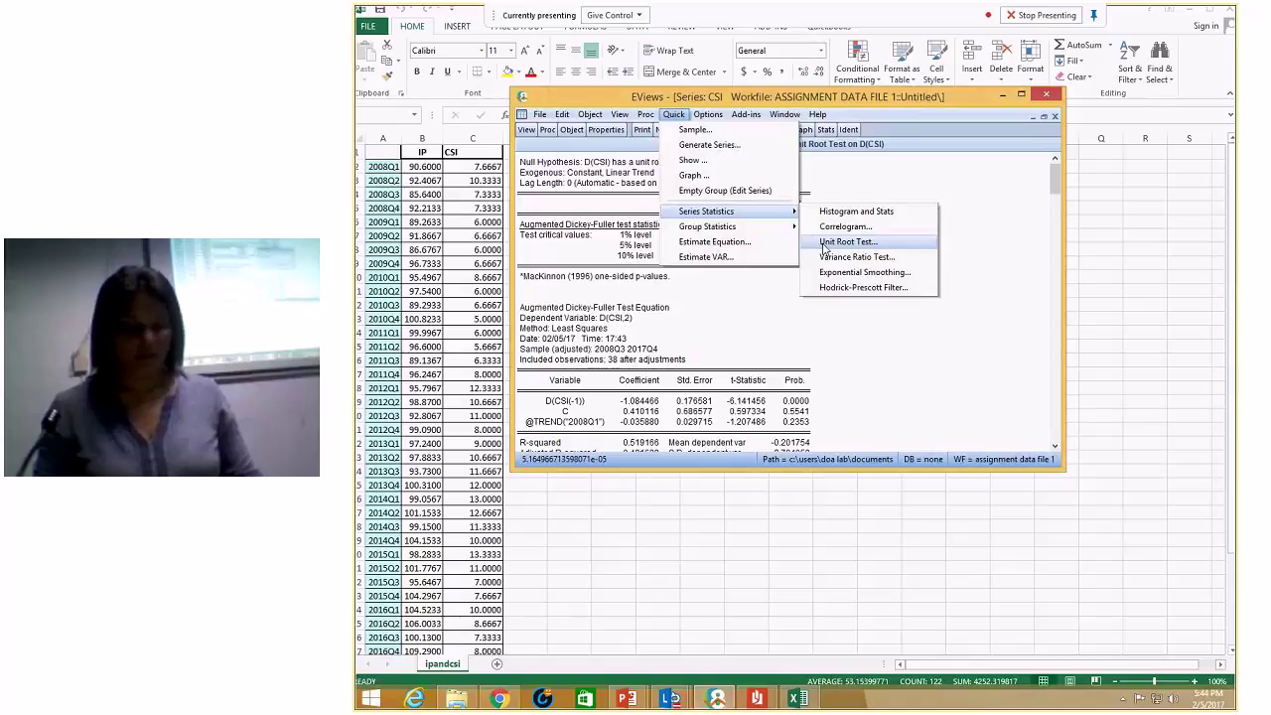
click(824, 243)
text(p)
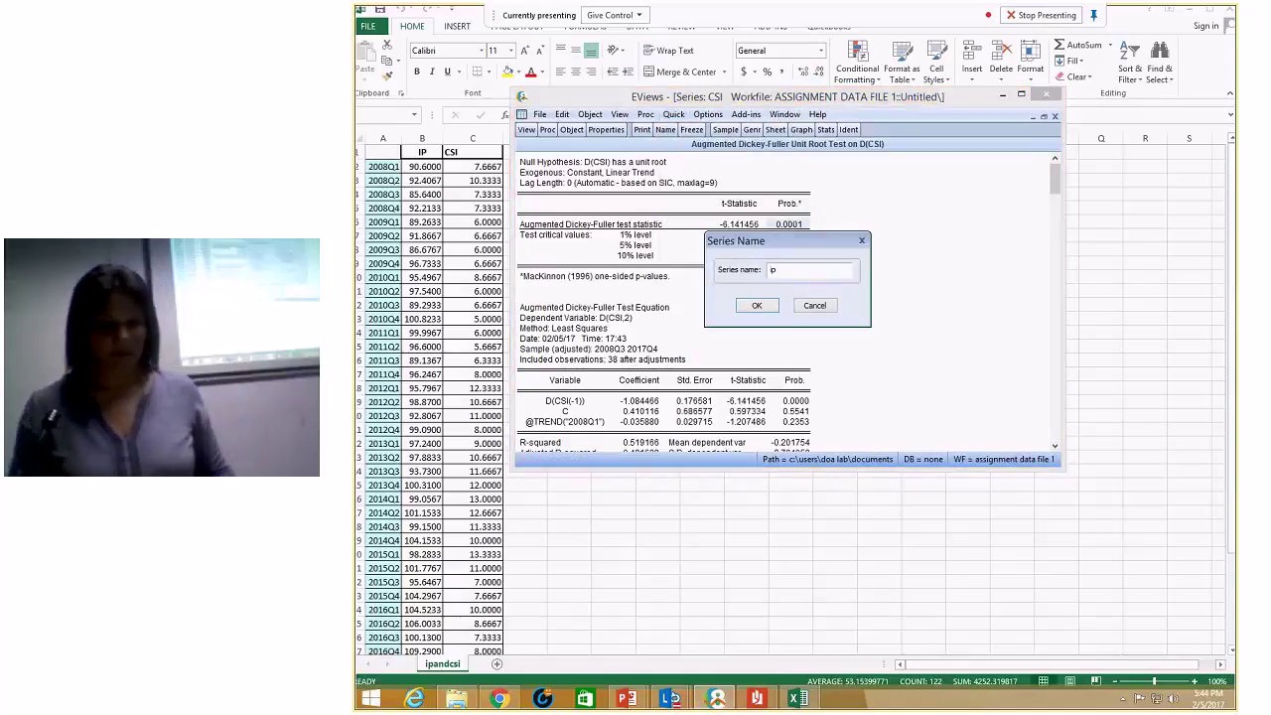
key(Return)
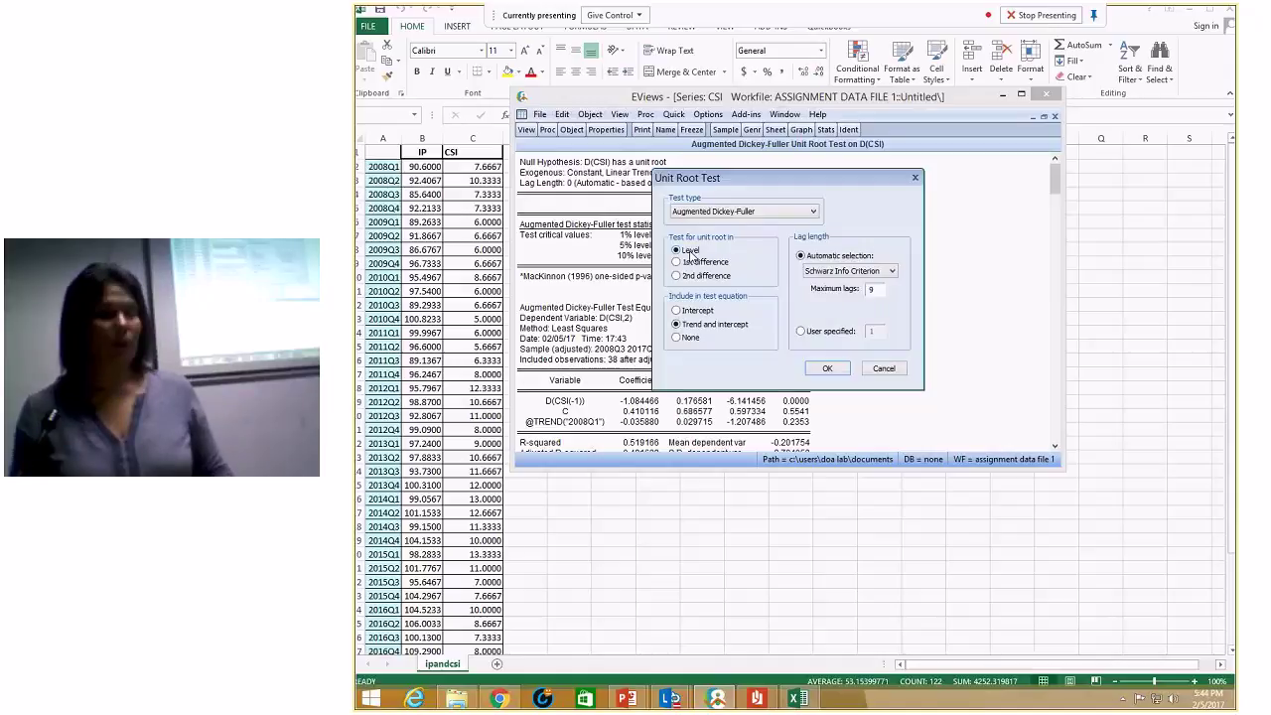
click(838, 371)
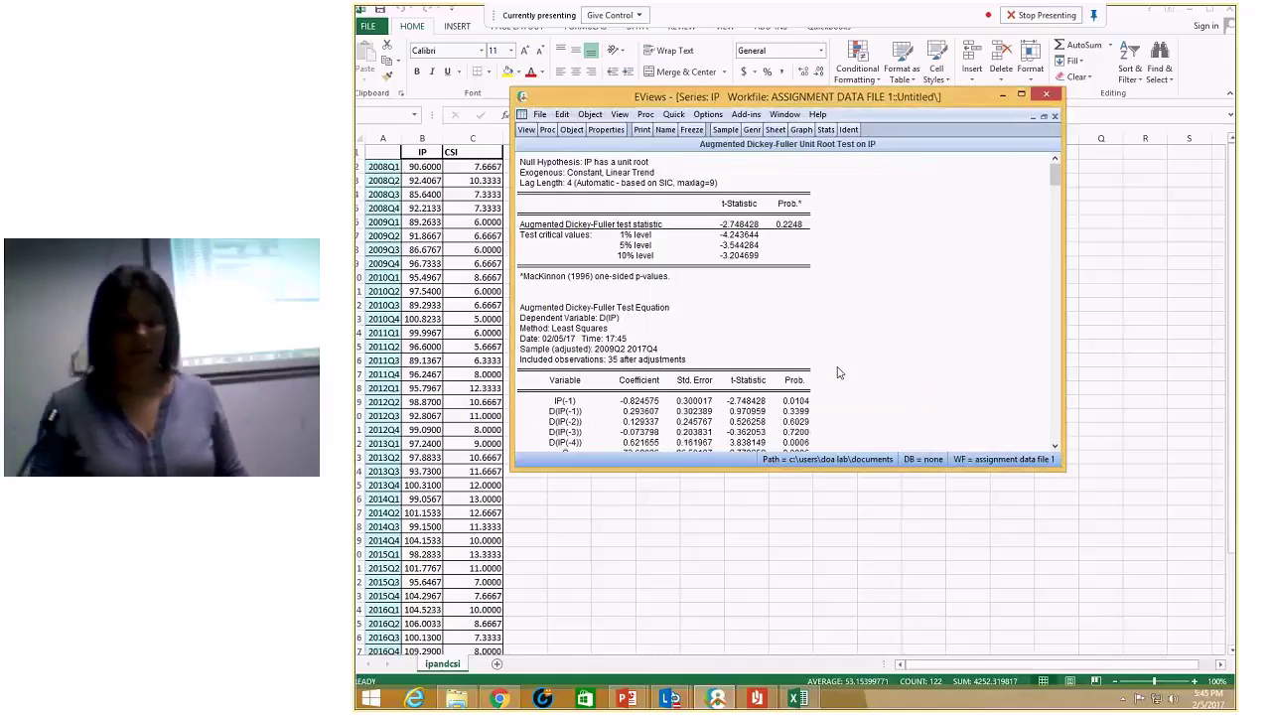
click(789, 224)
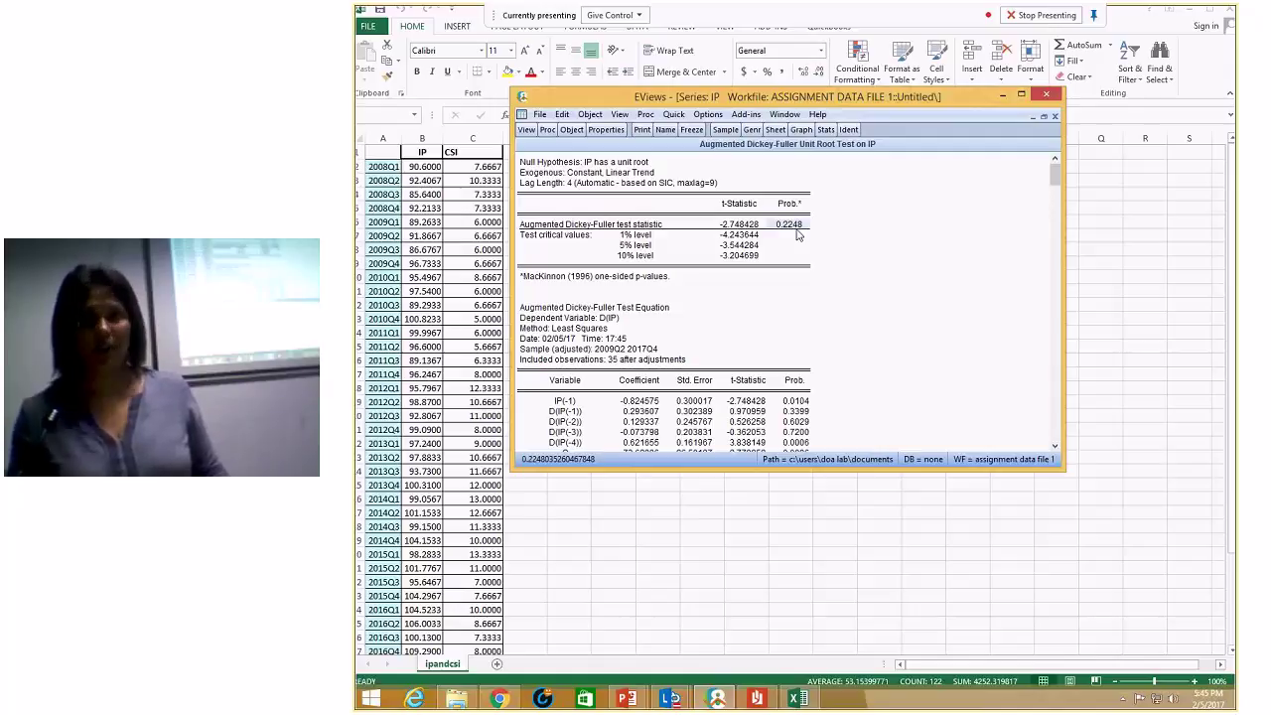
click(641, 164)
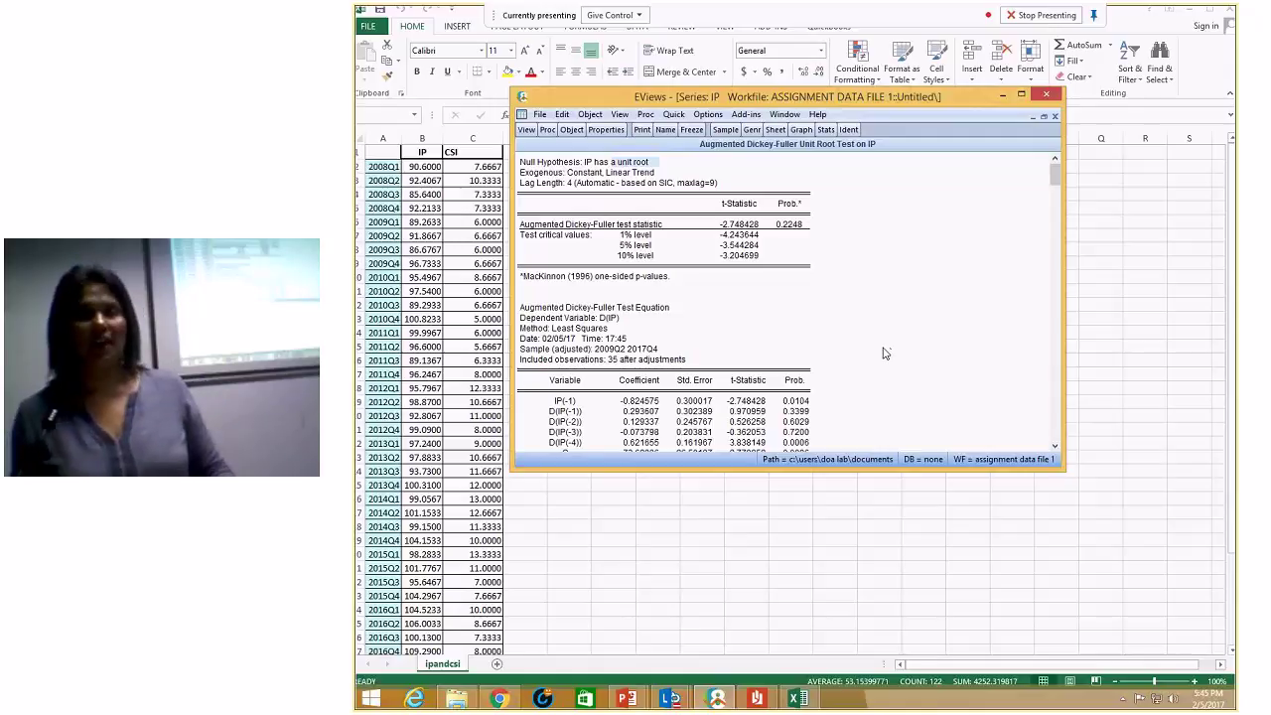
- Run the Augmented Dickey-Fuller unit root test on ip in 1st difference, keeping trend and intercept in the test equation
click(526, 130)
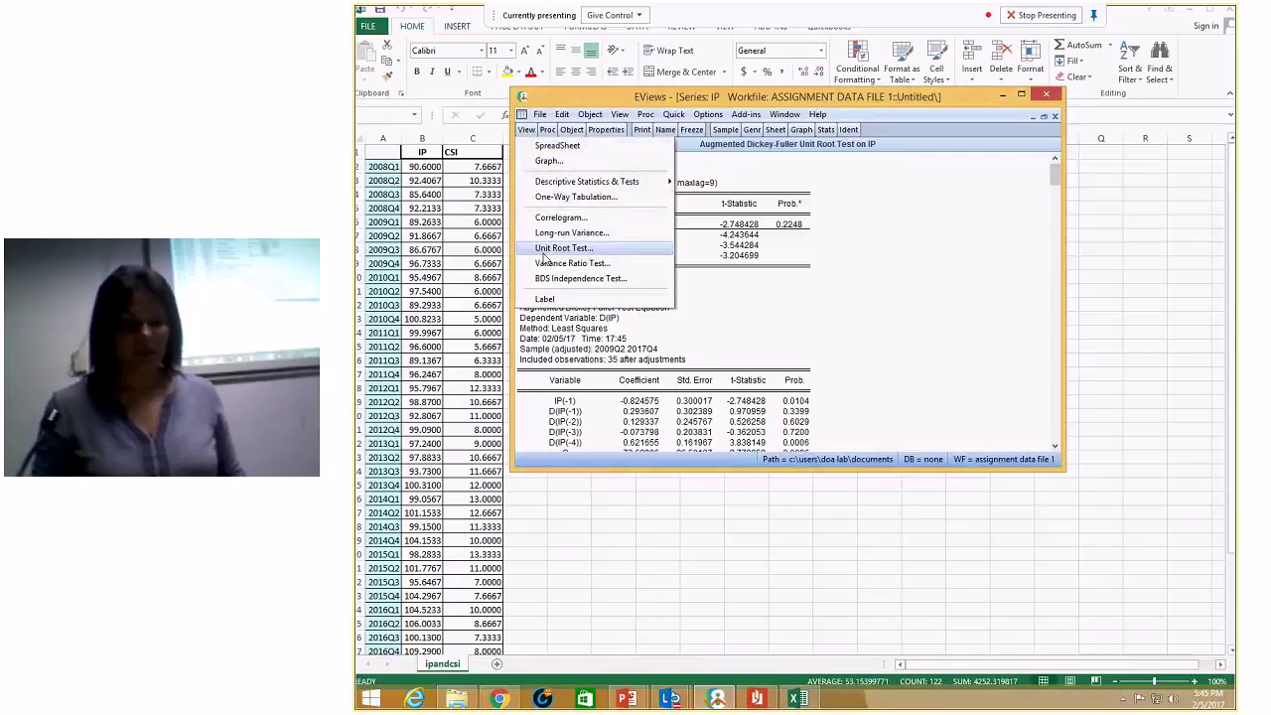
click(558, 248)
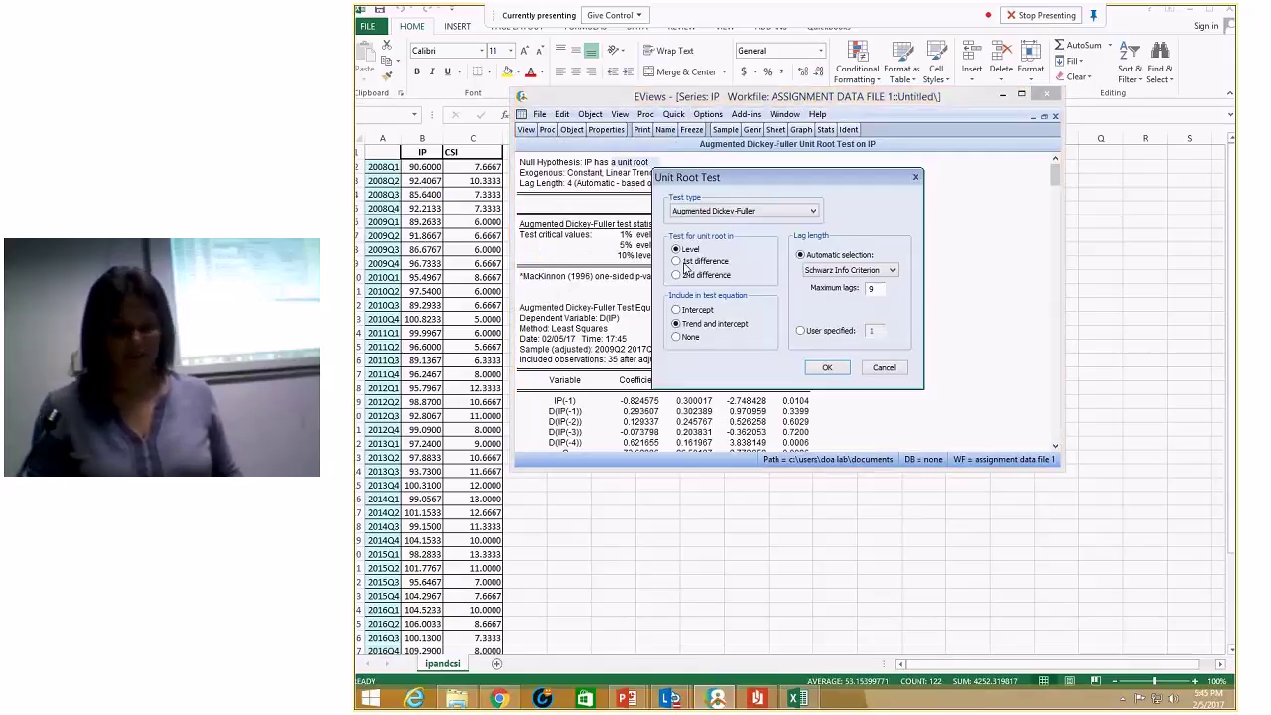
click(679, 262)
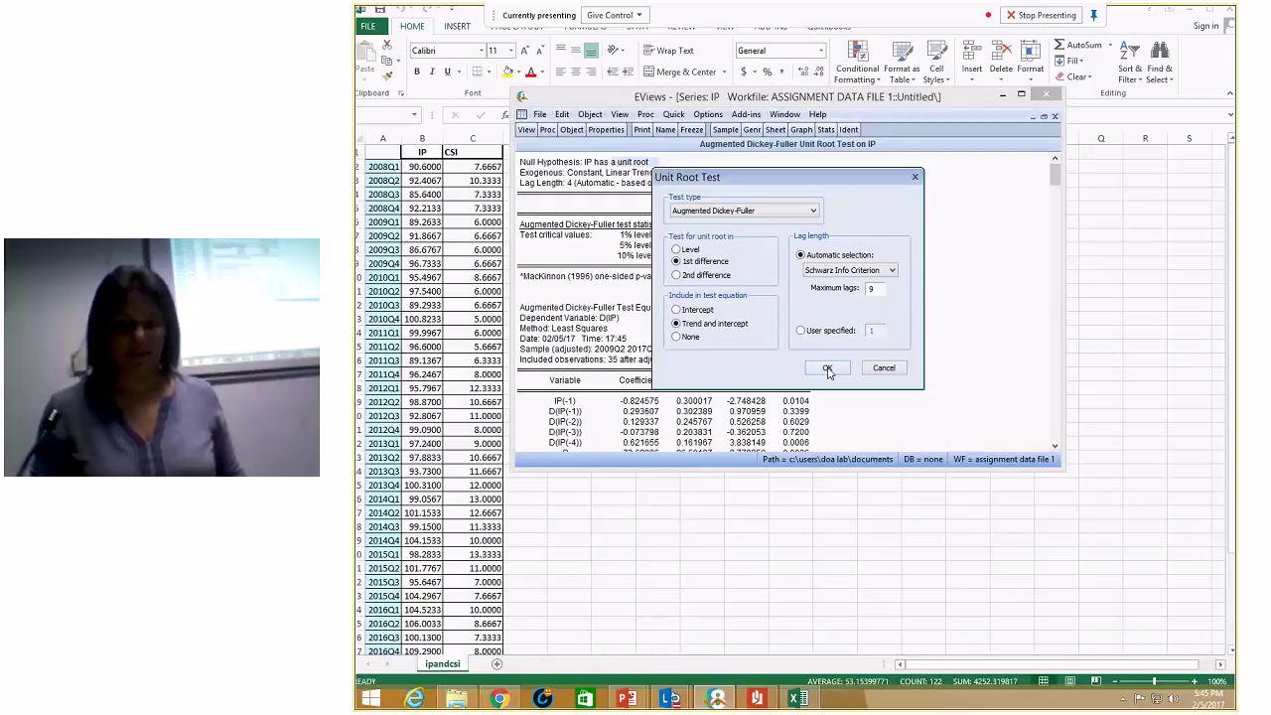
click(828, 369)
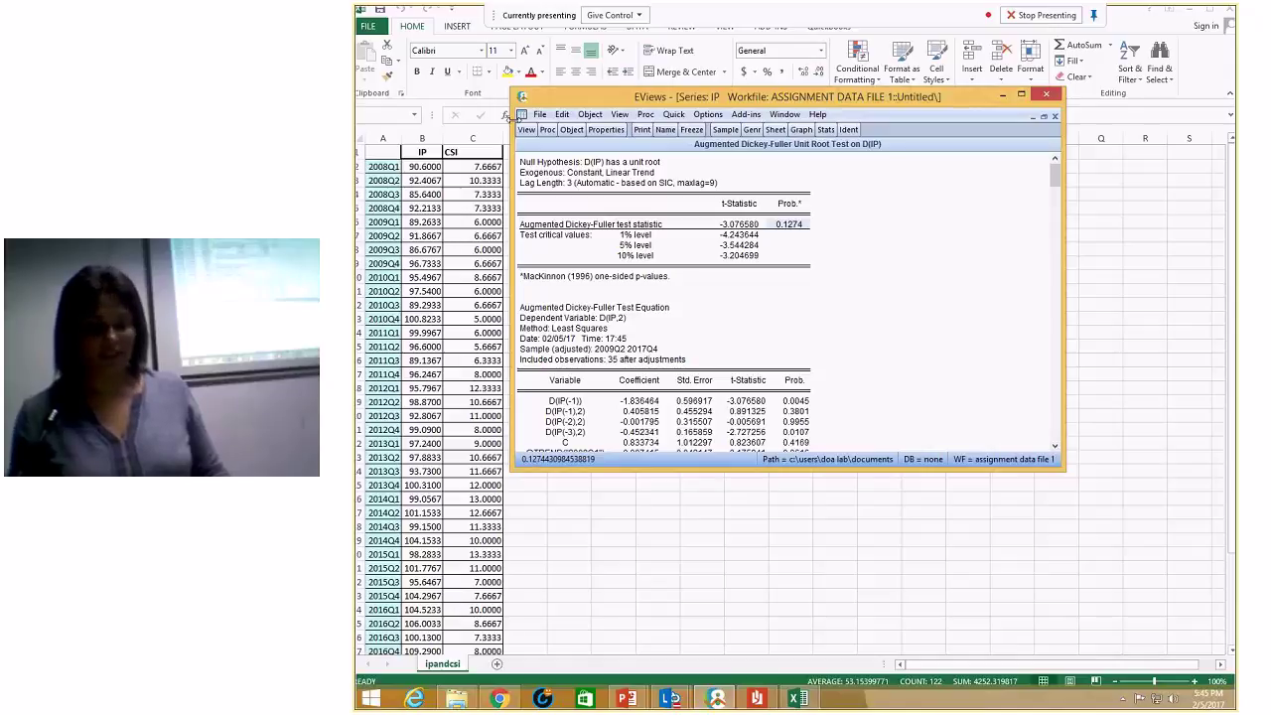
- Rerun the Augmented Dickey-Fuller unit root test on ip in 2nd difference, with trend and intercept in the test equation
click(526, 130)
click(553, 251)
click(677, 275)
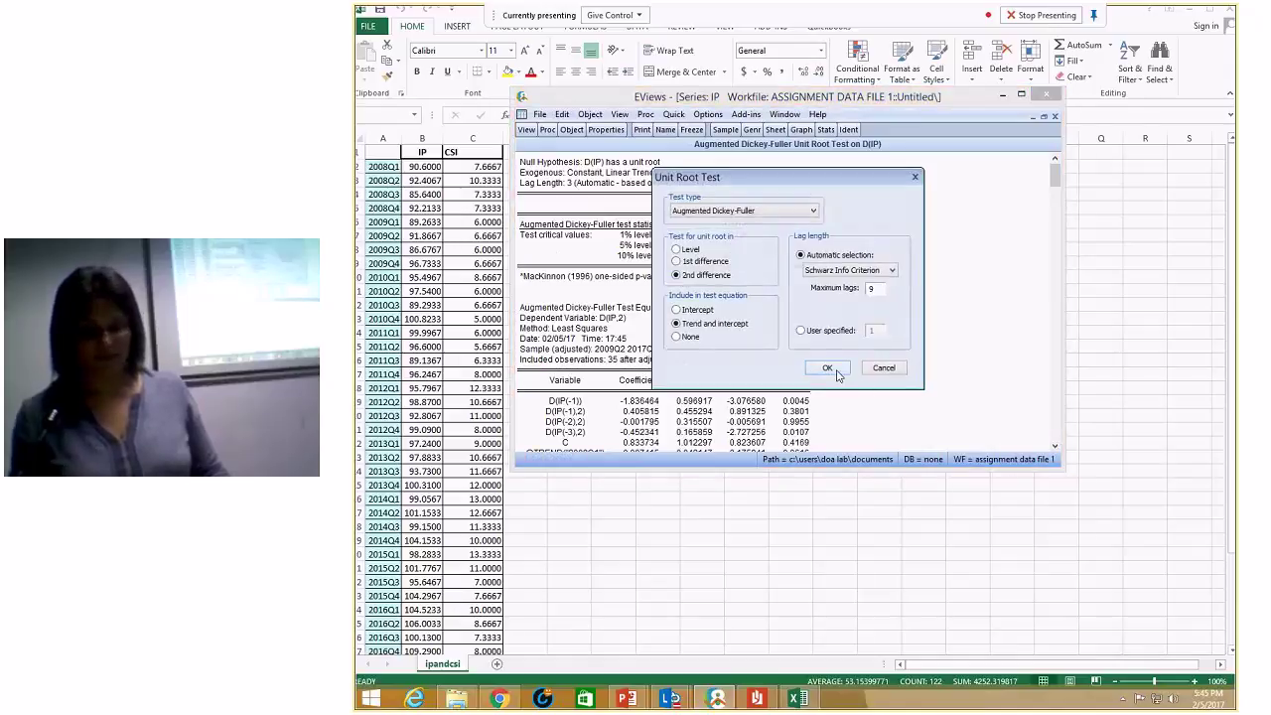
click(828, 369)
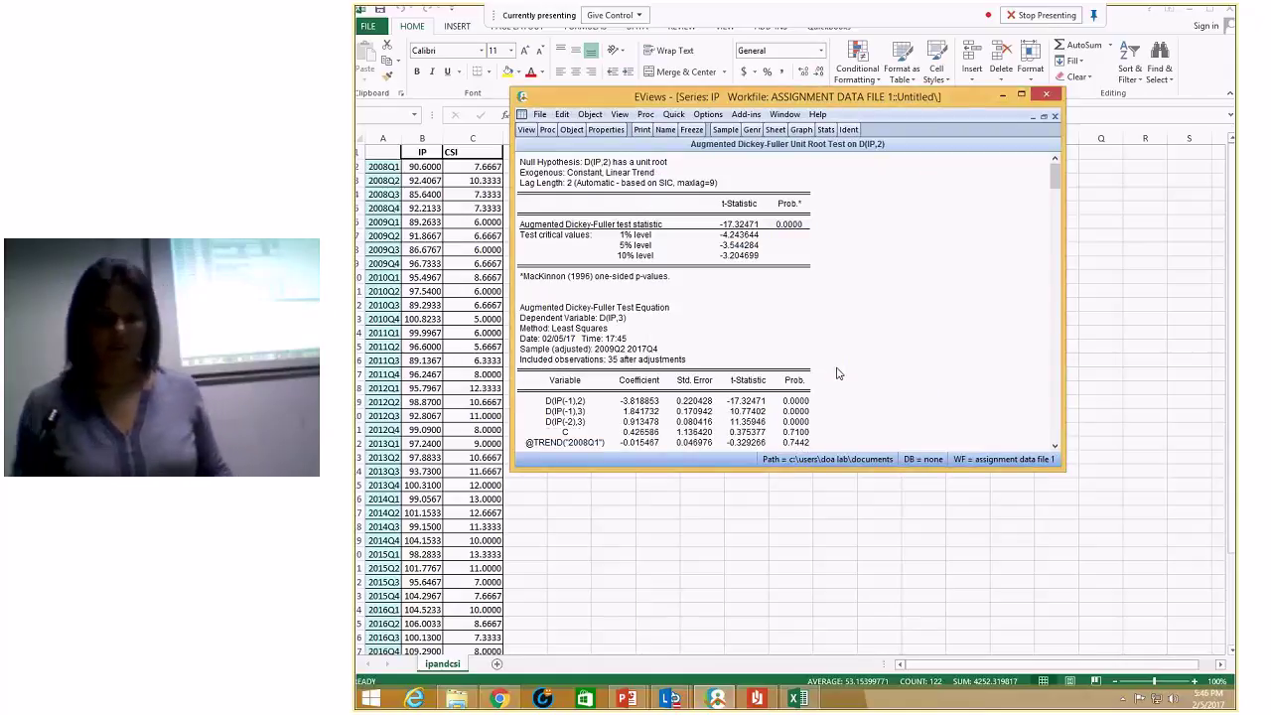
- Rerun the Augmented Dickey-Fuller unit root test on ip in 1st difference, including only an intercept in the test equation
click(526, 130)
click(582, 250)
click(679, 263)
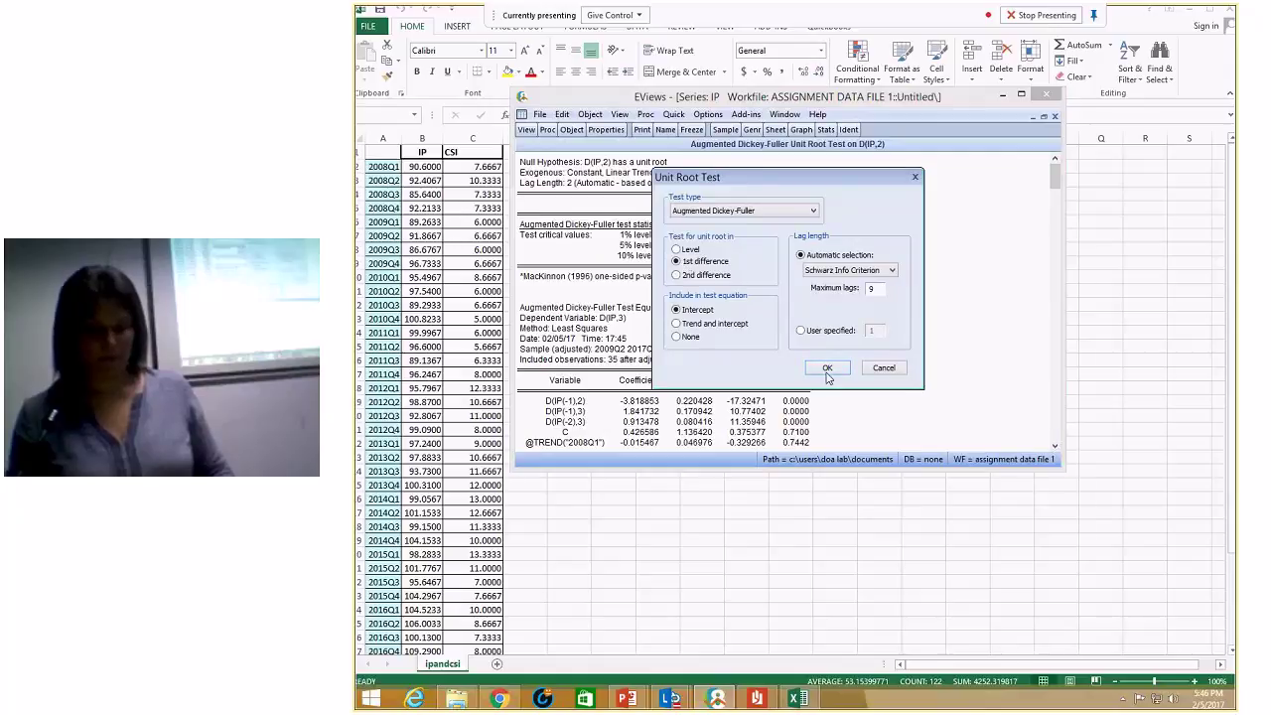
click(828, 368)
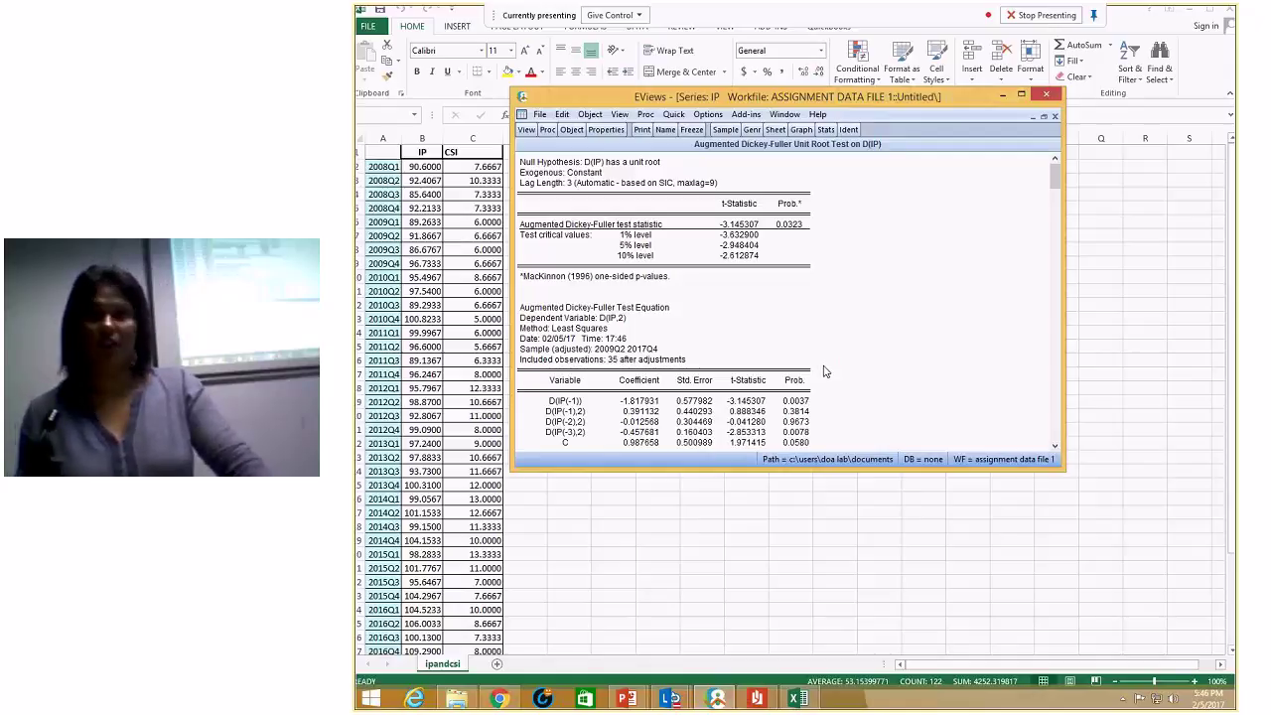
click(674, 115)
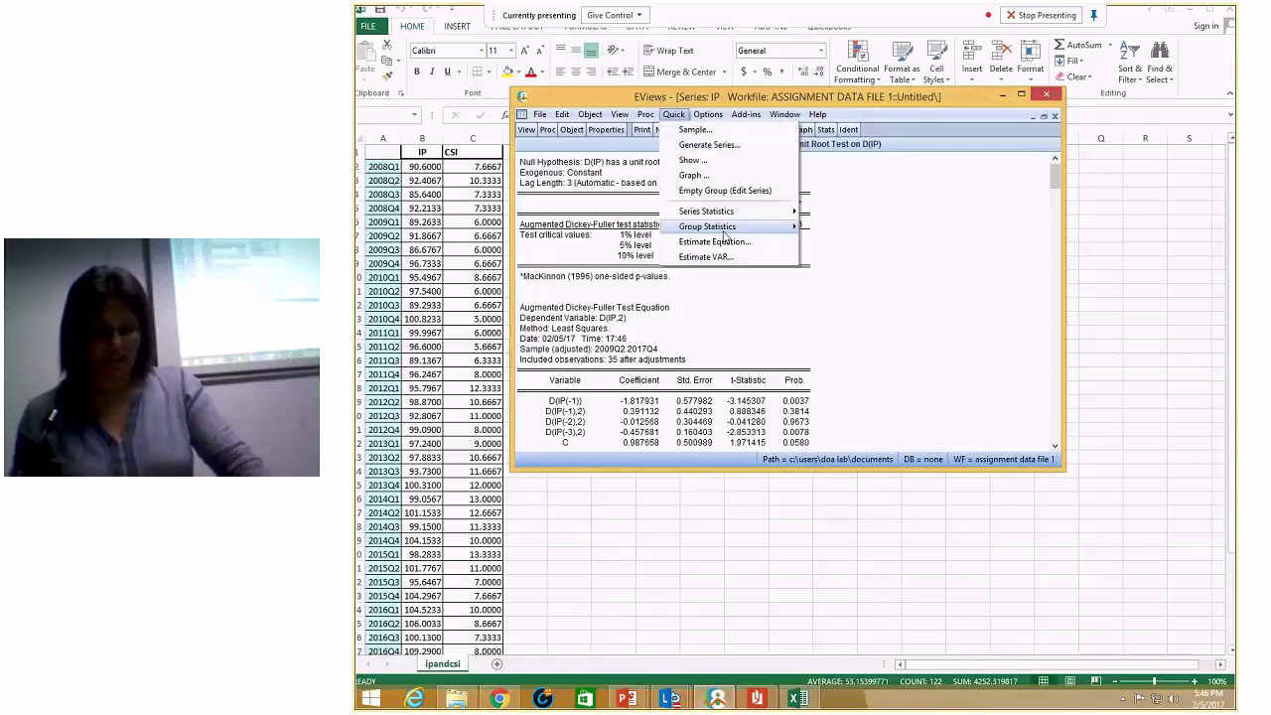
click(692, 175)
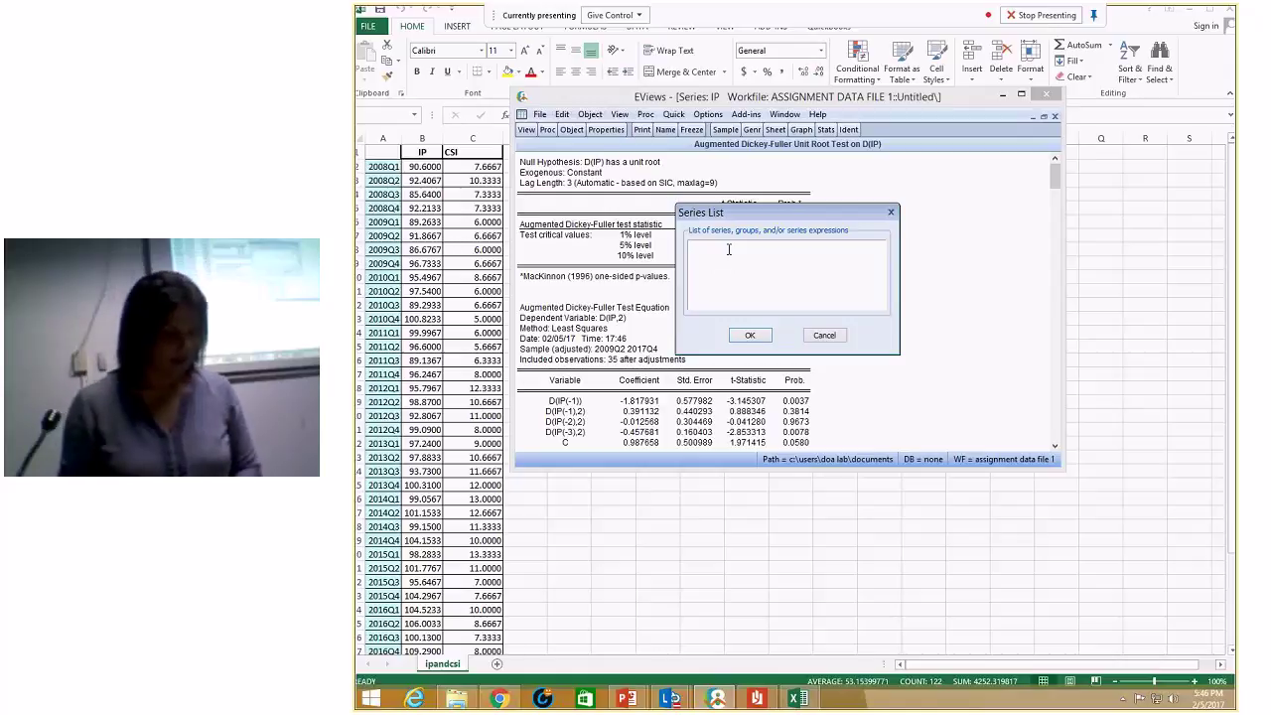
text(csi)
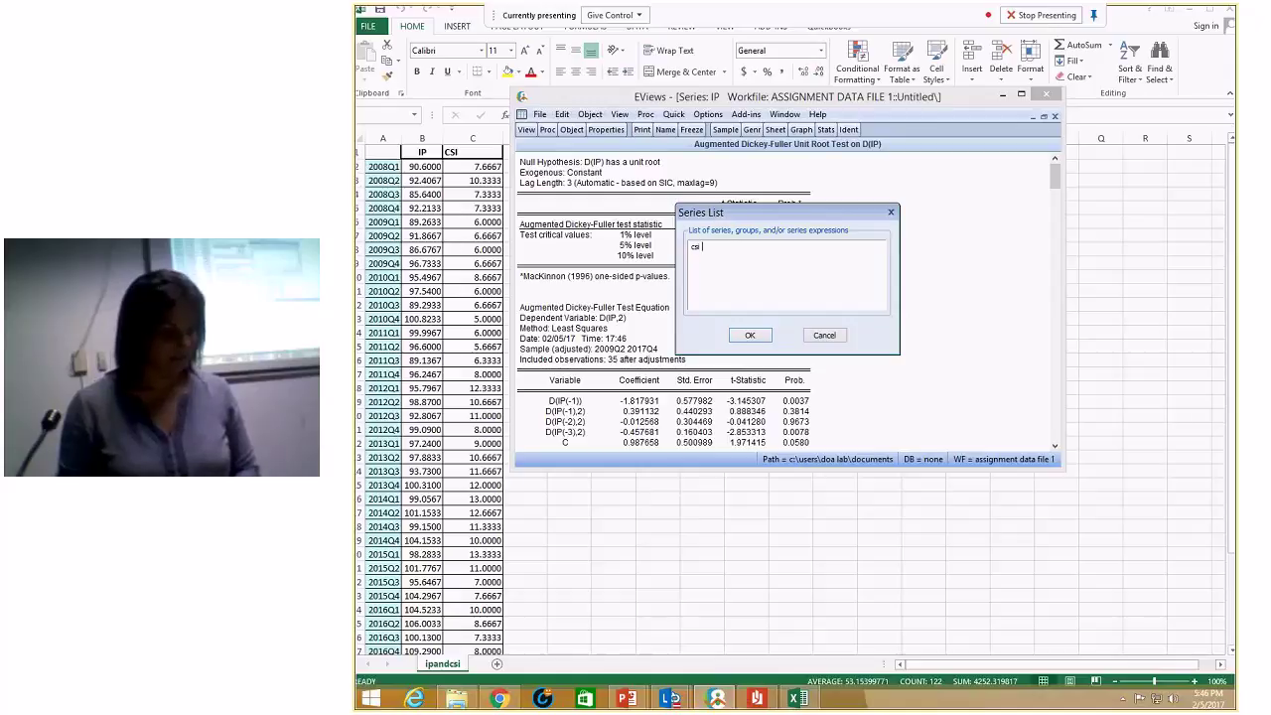
text( ip)
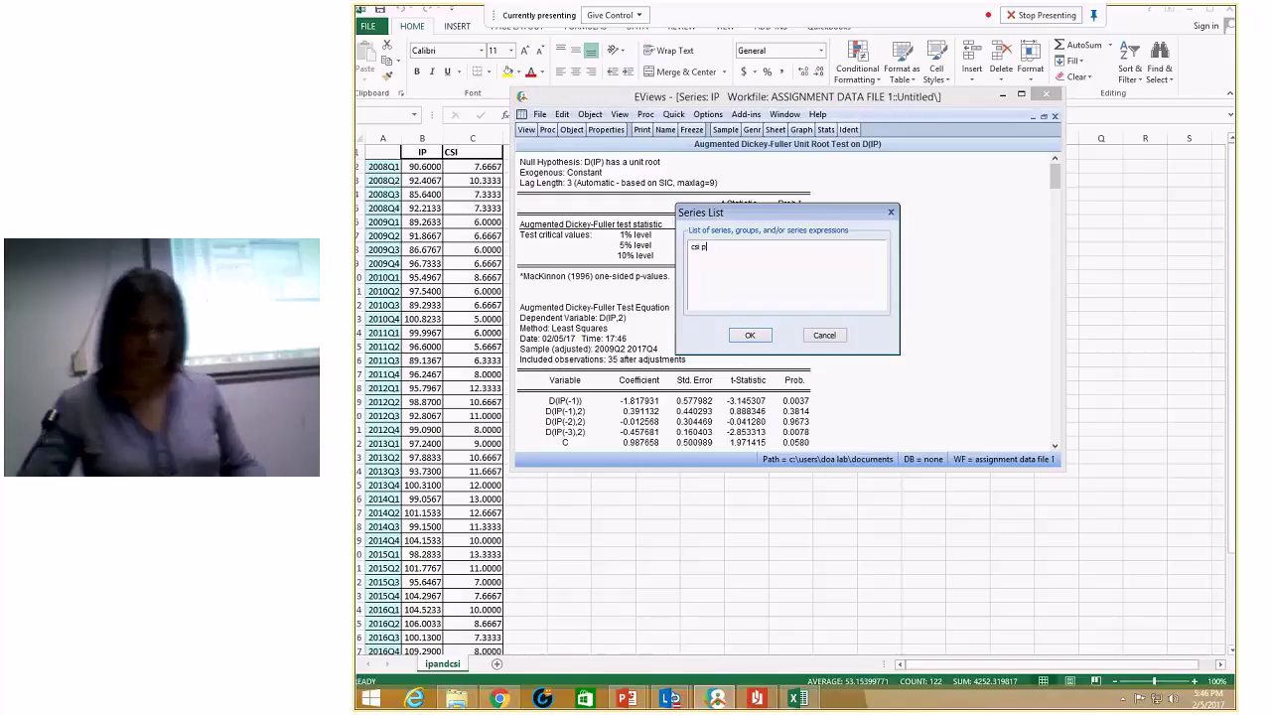
key(Return)
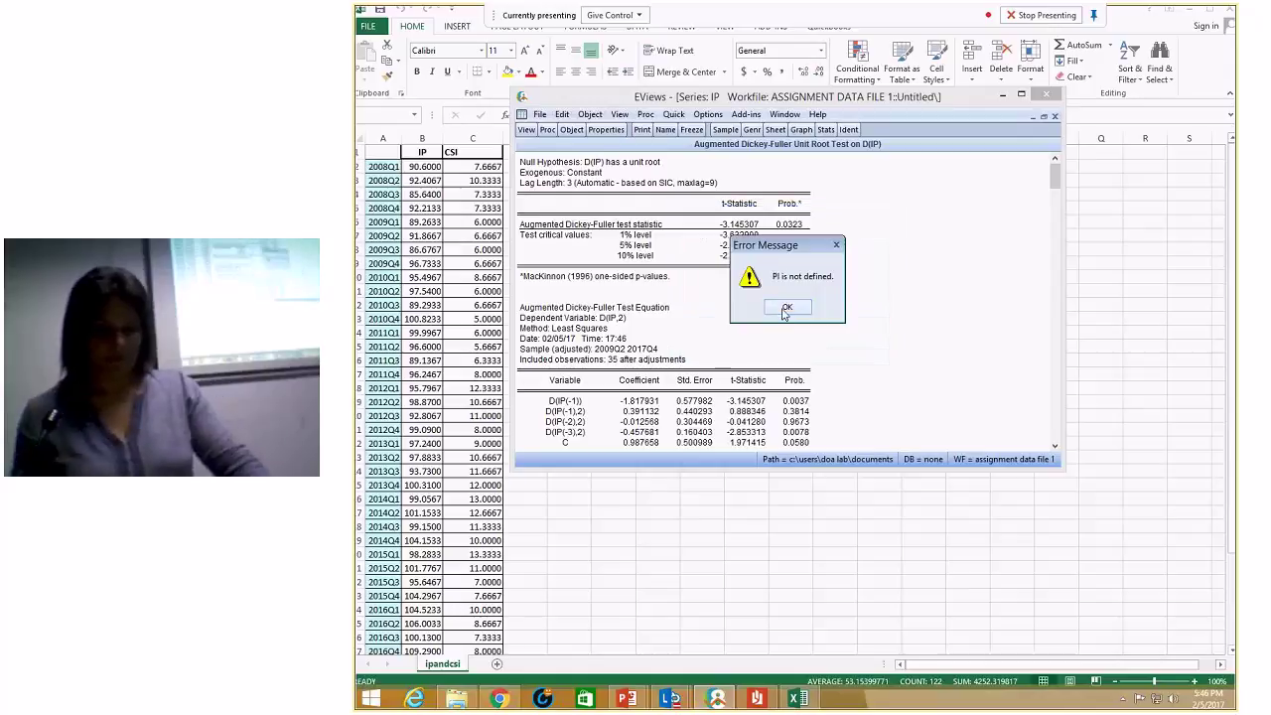
click(783, 311)
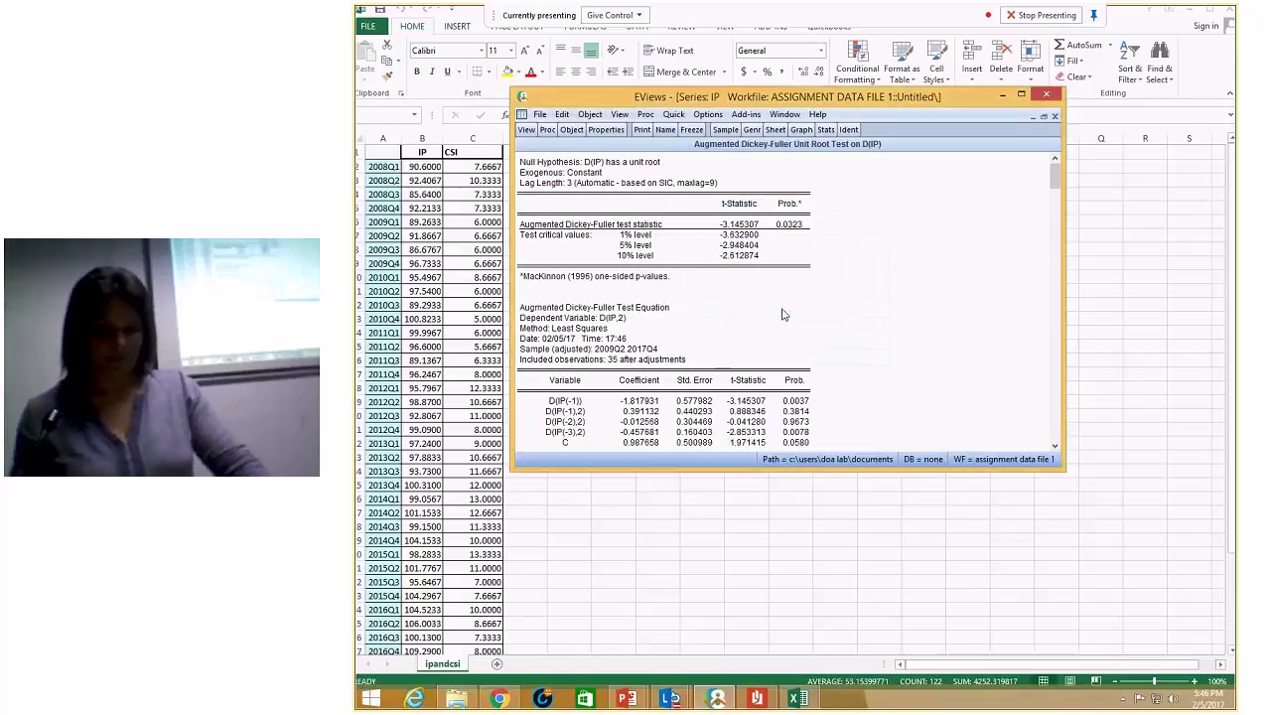
- Plot the csi and ip series as line graphs, with each series in its own graph
click(673, 114)
click(694, 174)
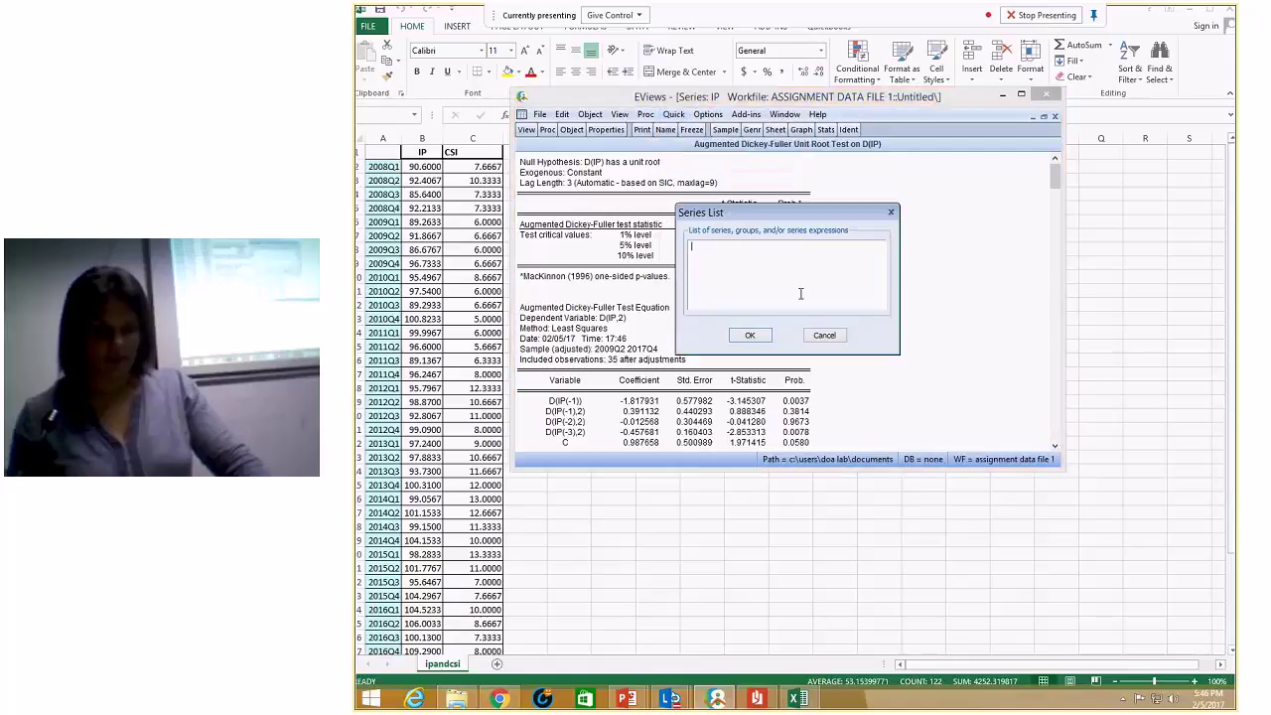
text(csi ip)
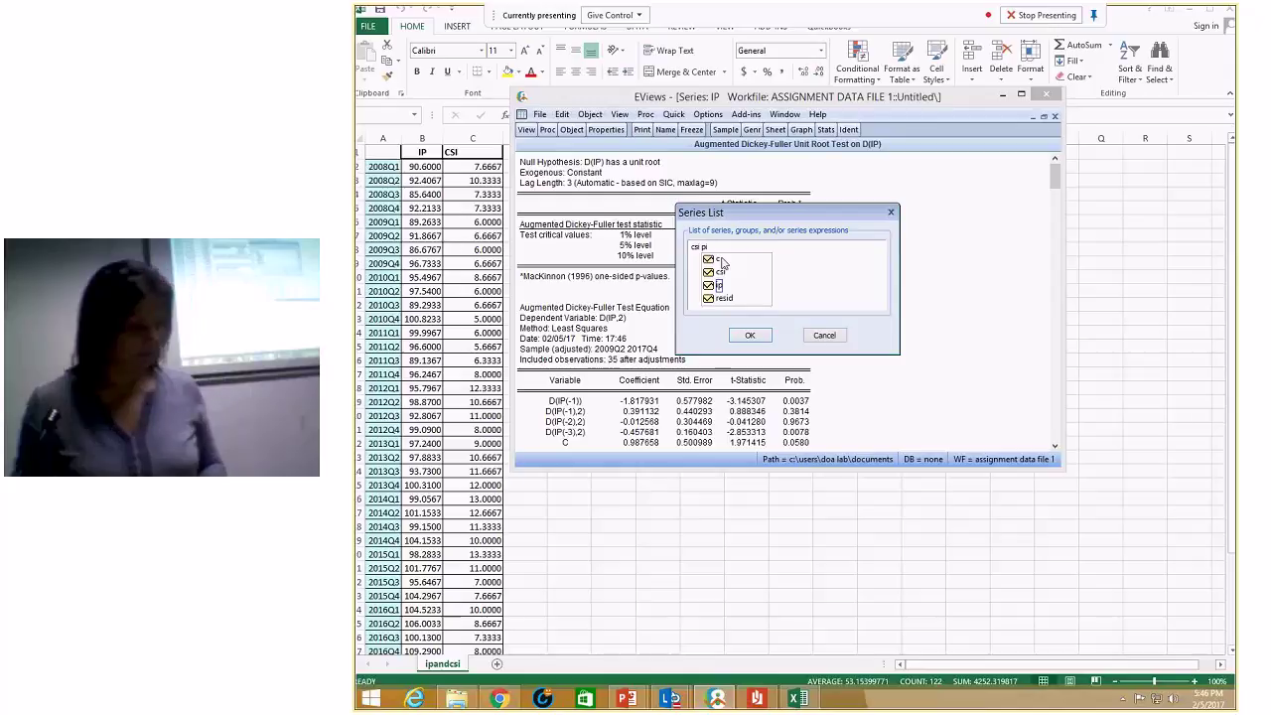
click(723, 260)
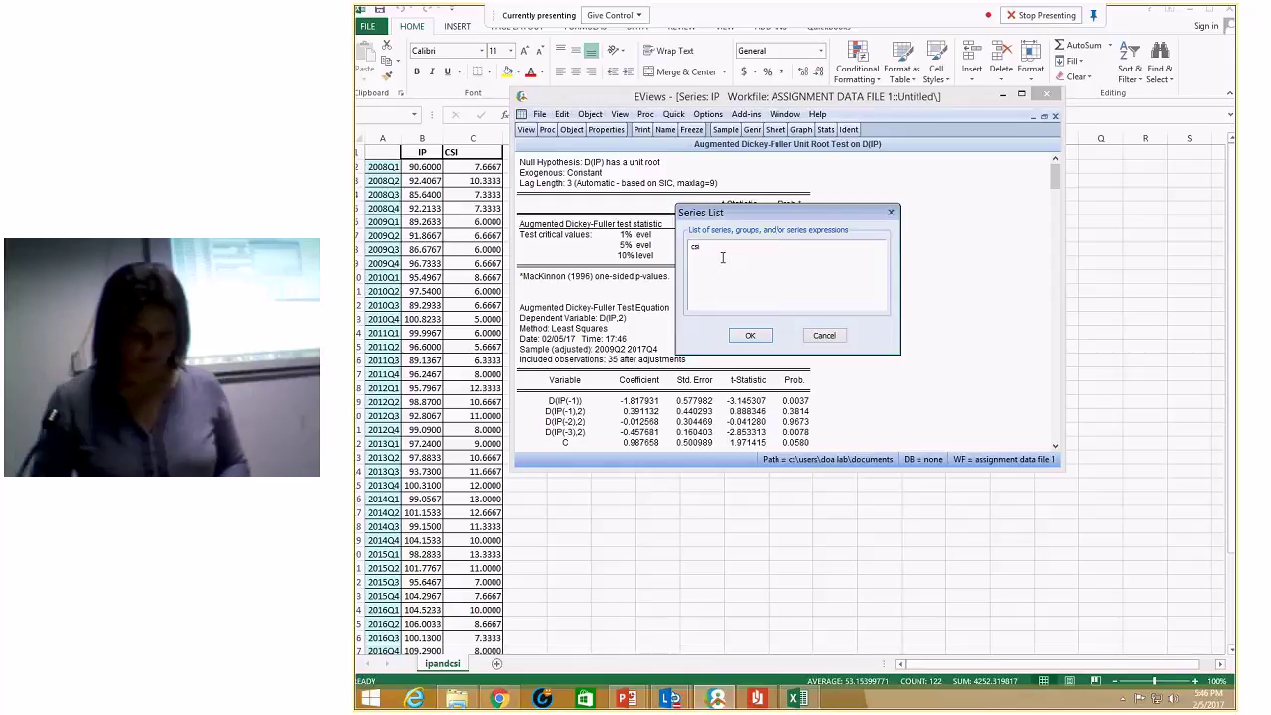
text(ip)
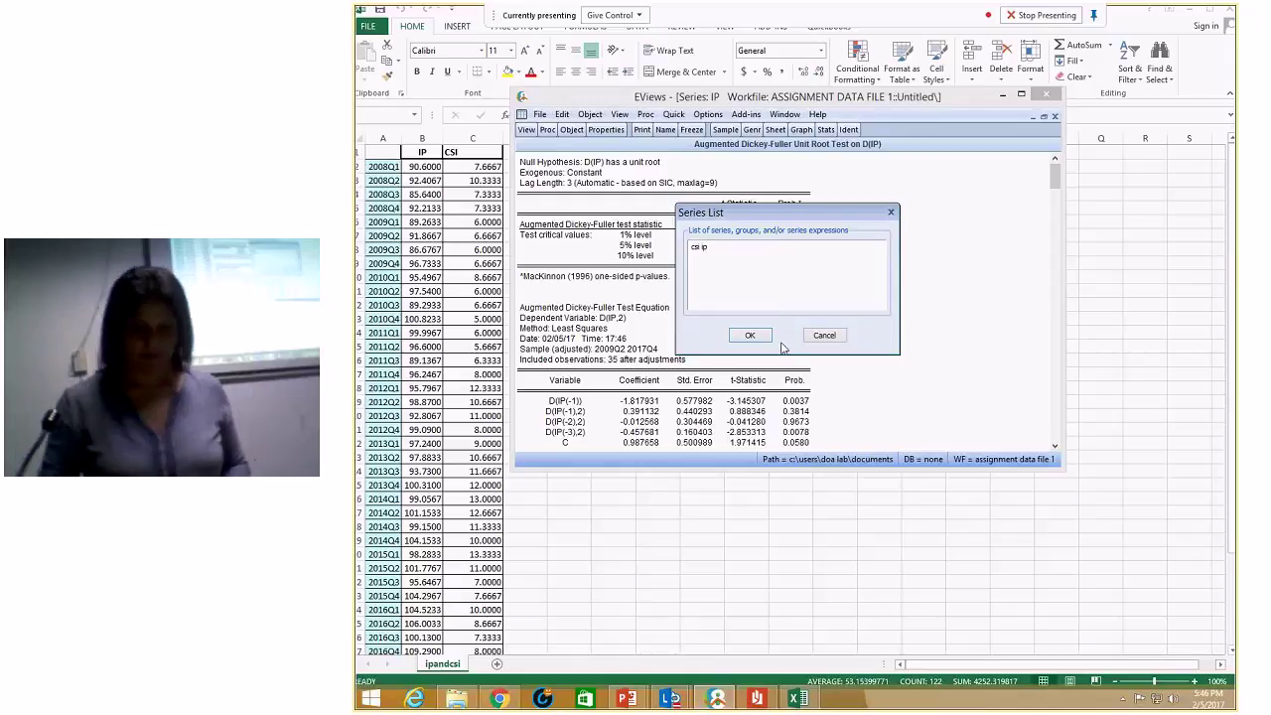
click(750, 336)
click(978, 245)
click(894, 266)
click(897, 406)
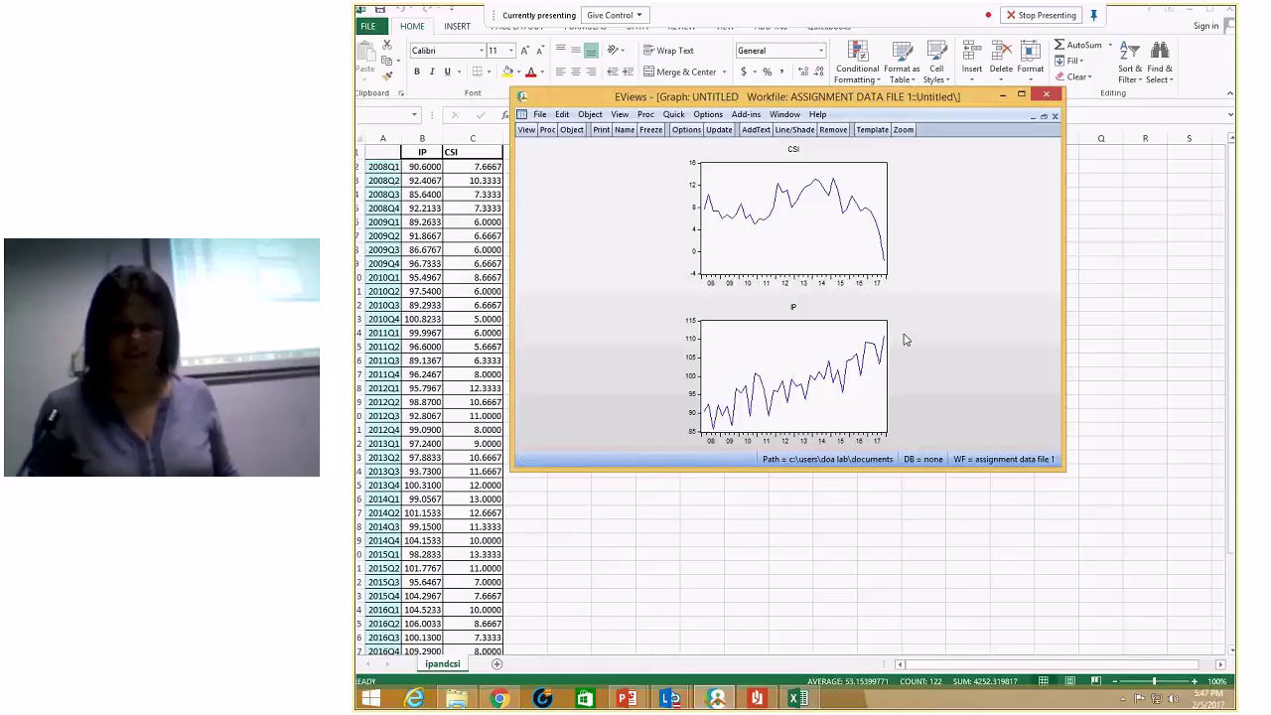
- Run the Augmented Dickey-Fuller unit root test on ip in level, including only an intercept in the test equation
click(674, 114)
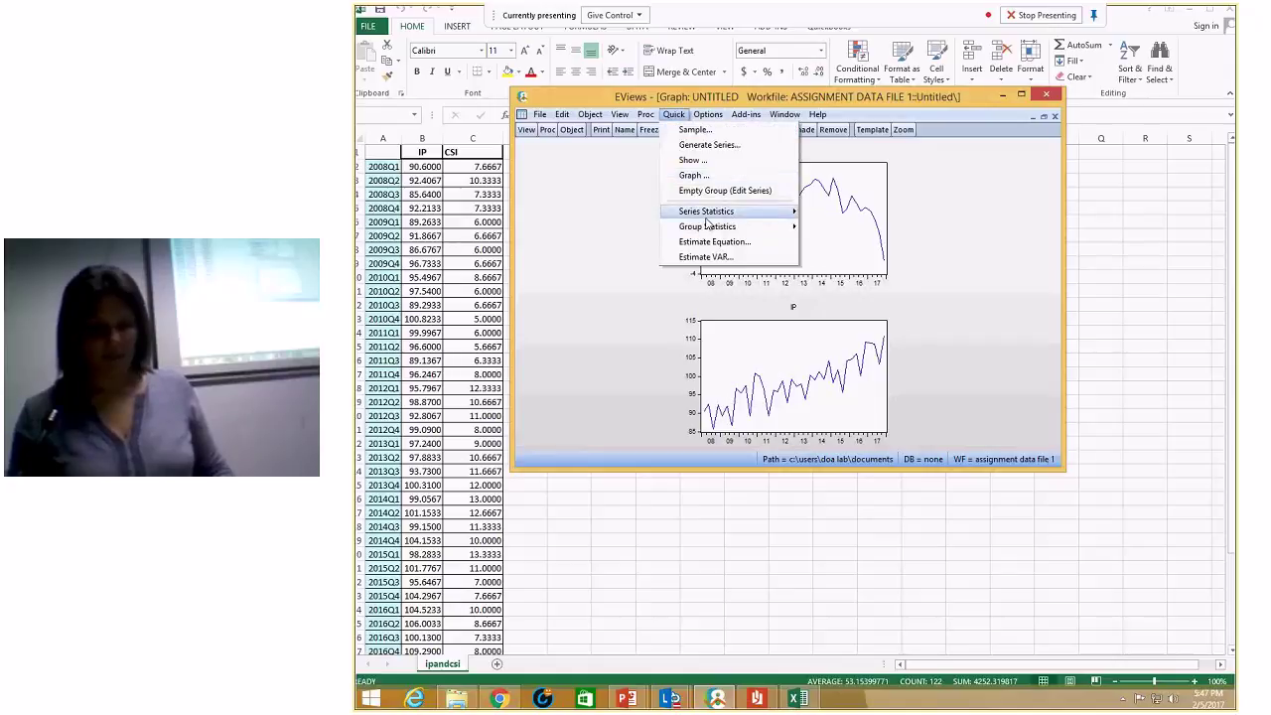
click(849, 246)
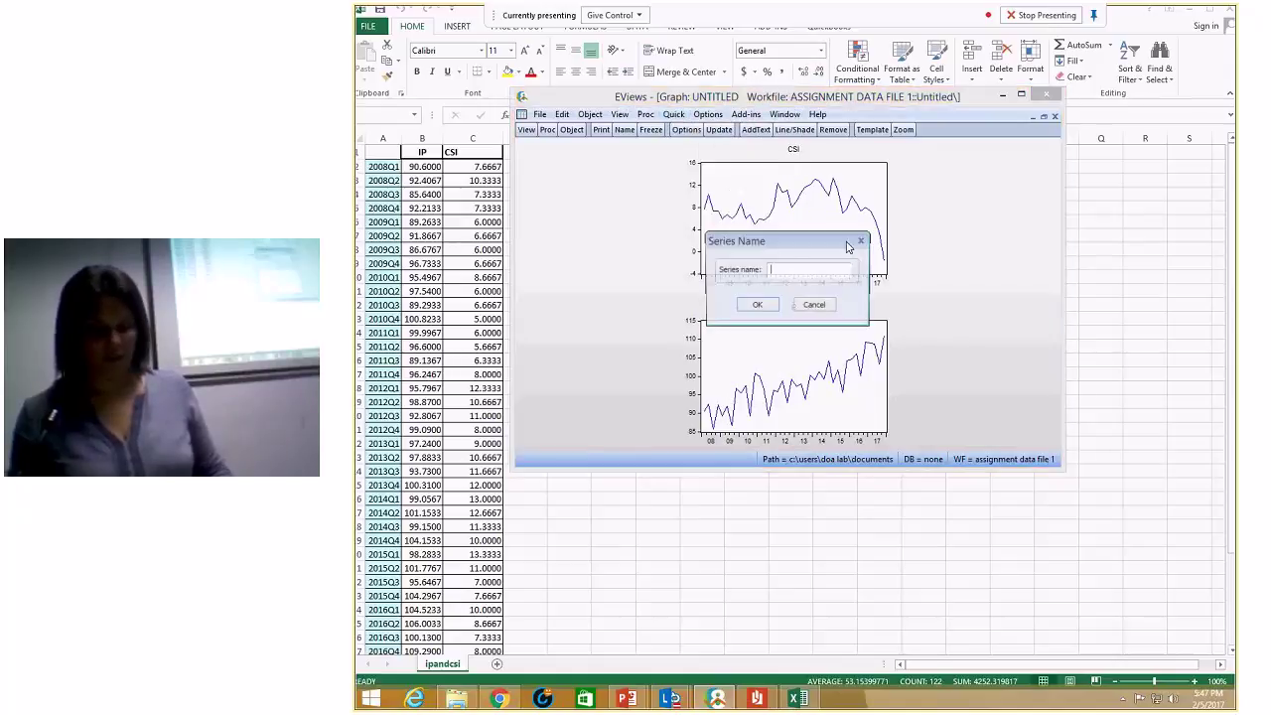
text(ip)
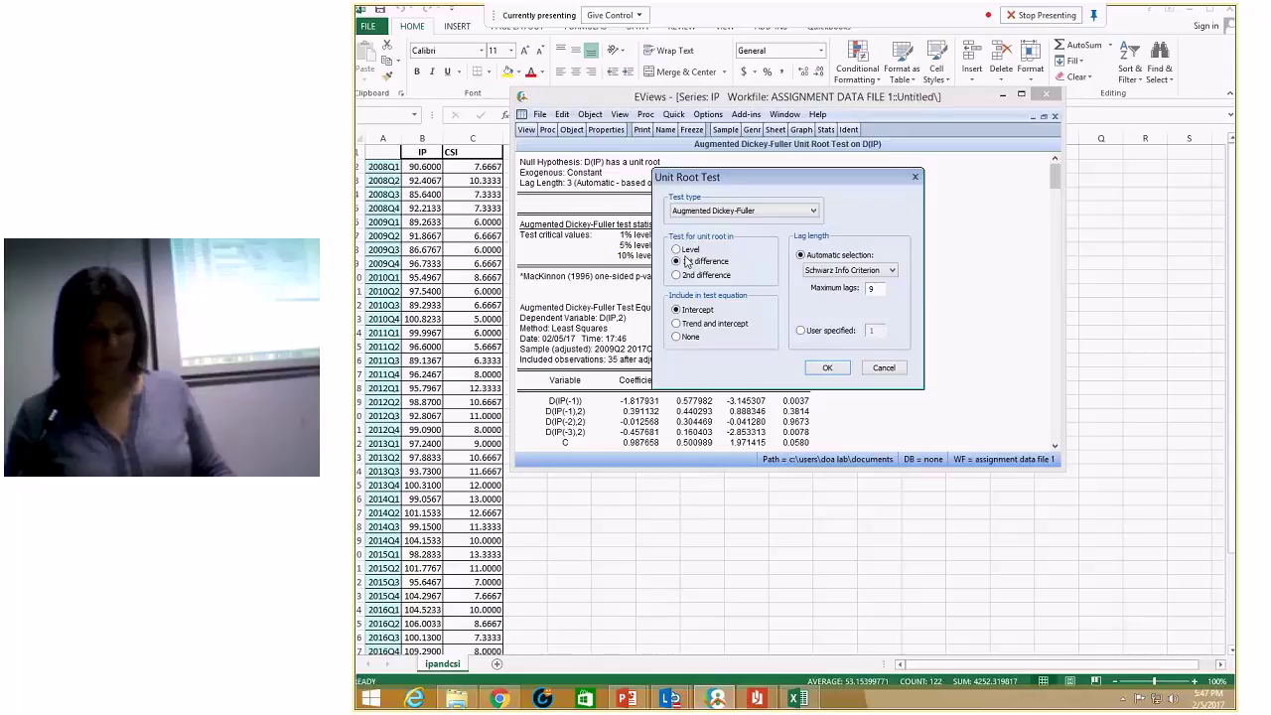
click(685, 249)
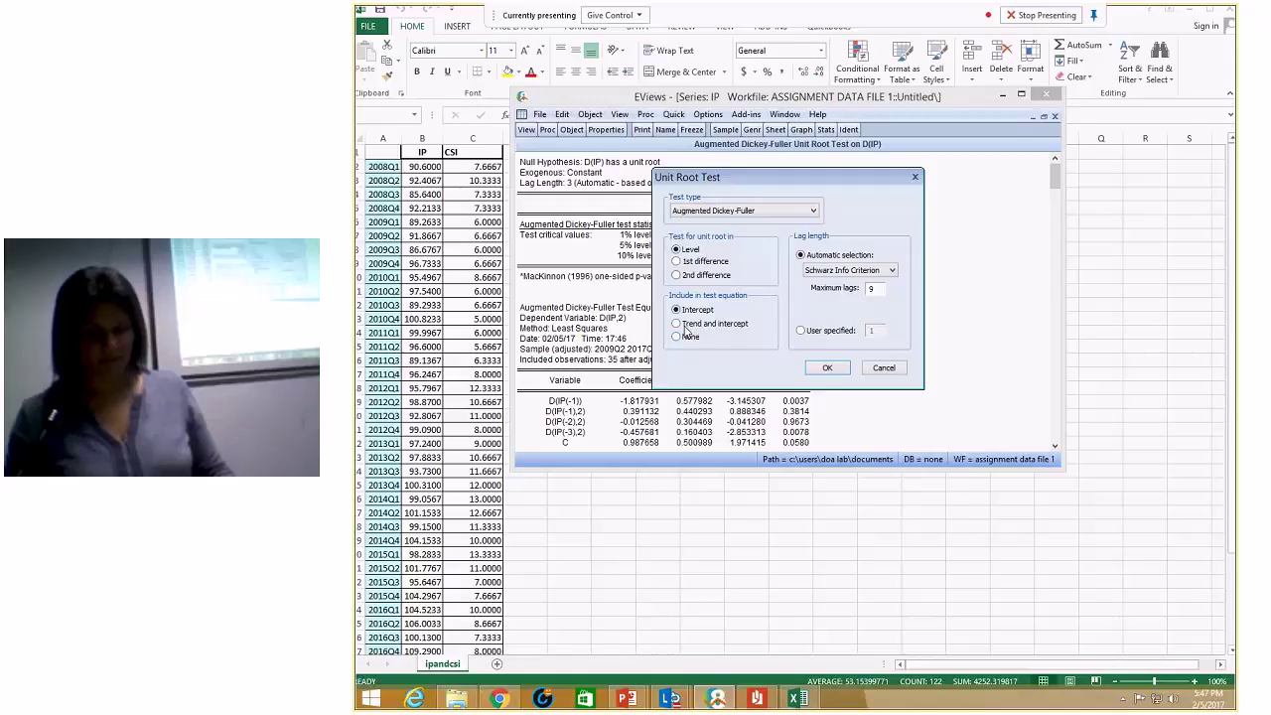
click(827, 368)
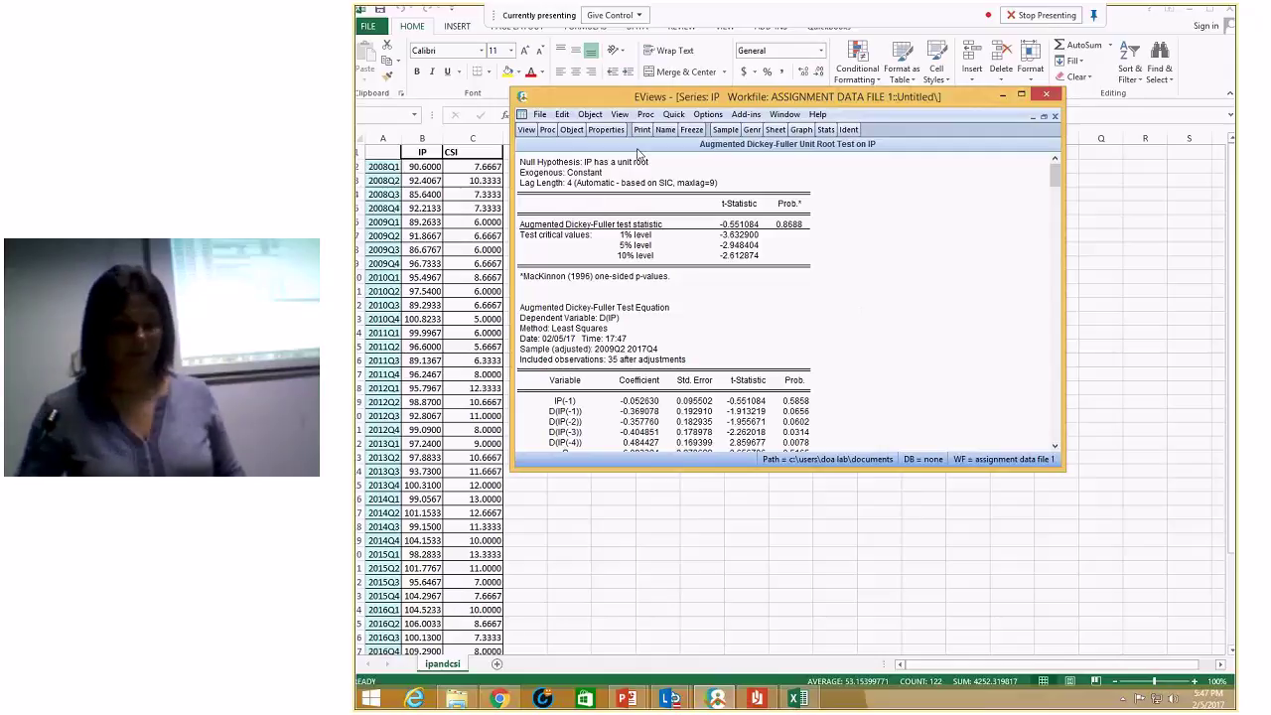
- Rerun the unit root test on ip in 1st difference with only an intercept, and check the test statistic's probability
click(528, 130)
click(698, 266)
click(698, 263)
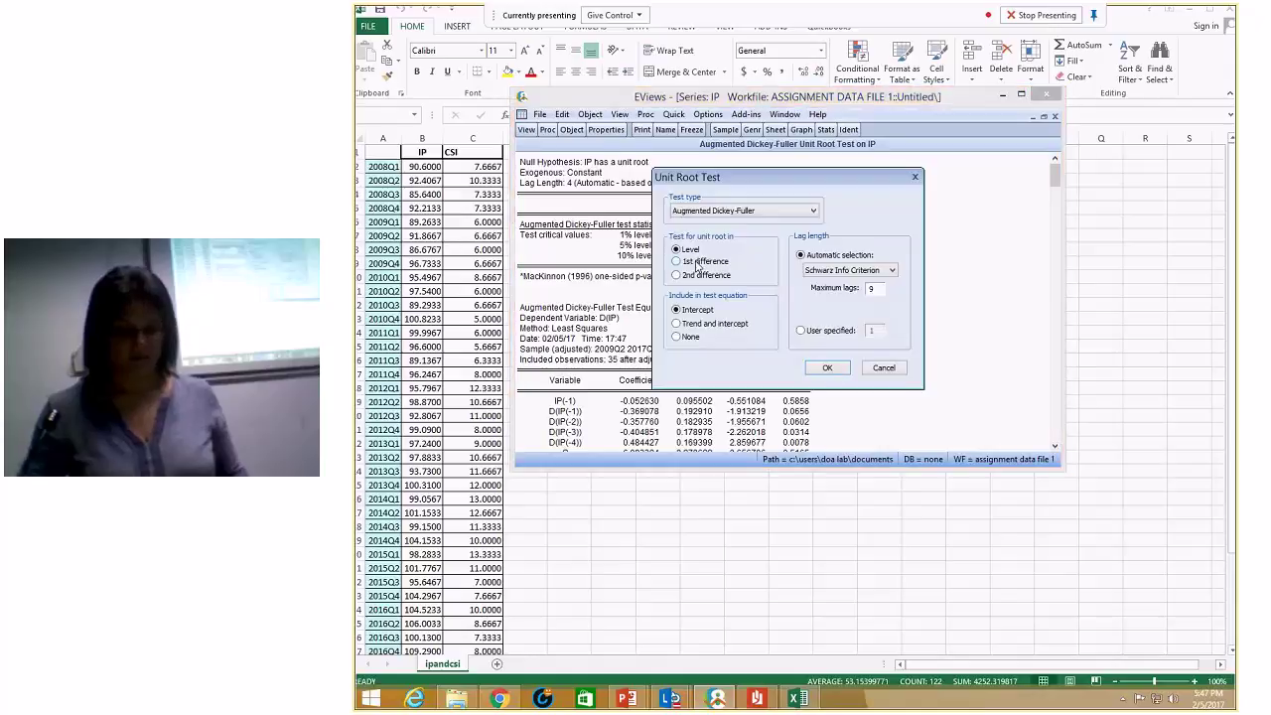
click(828, 368)
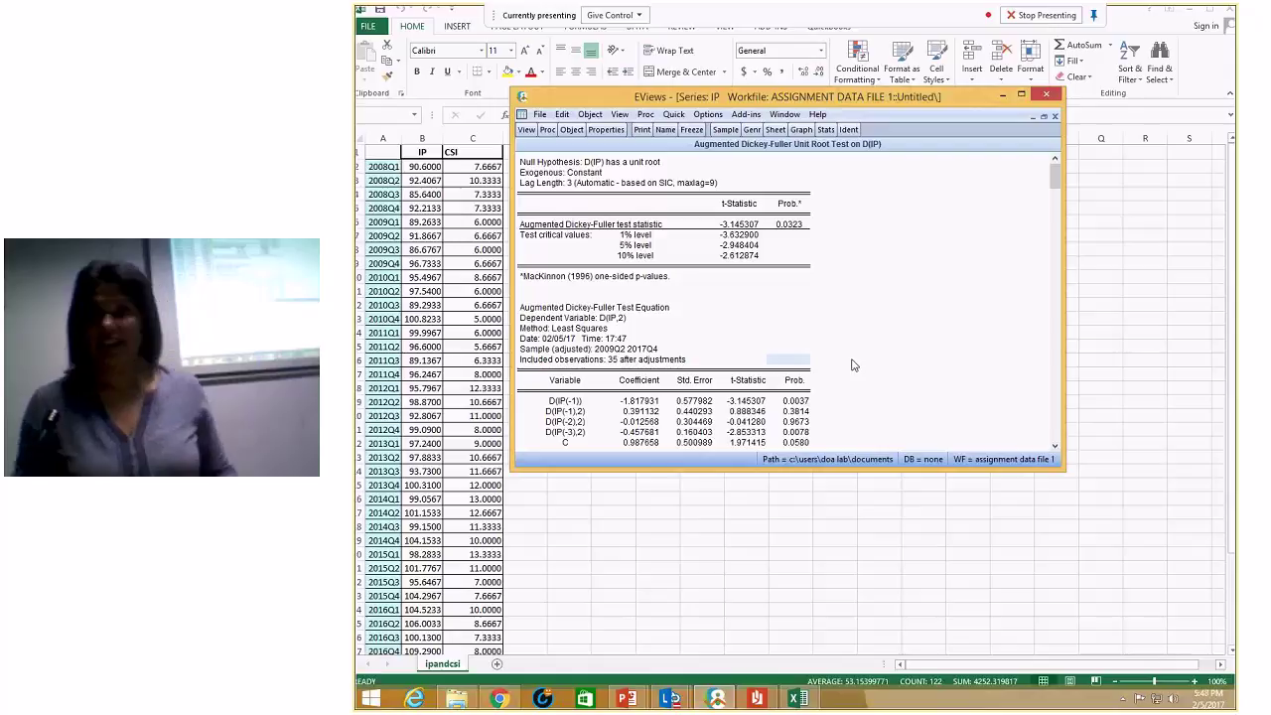
click(792, 226)
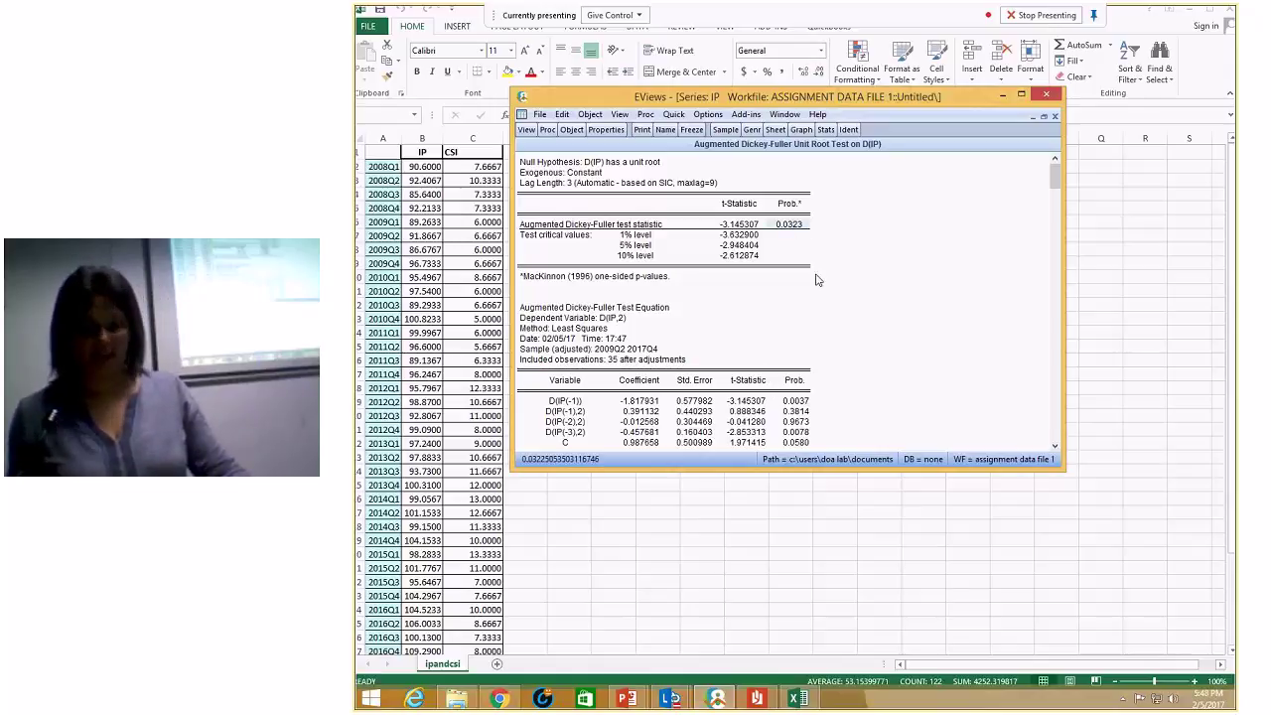
click(812, 329)
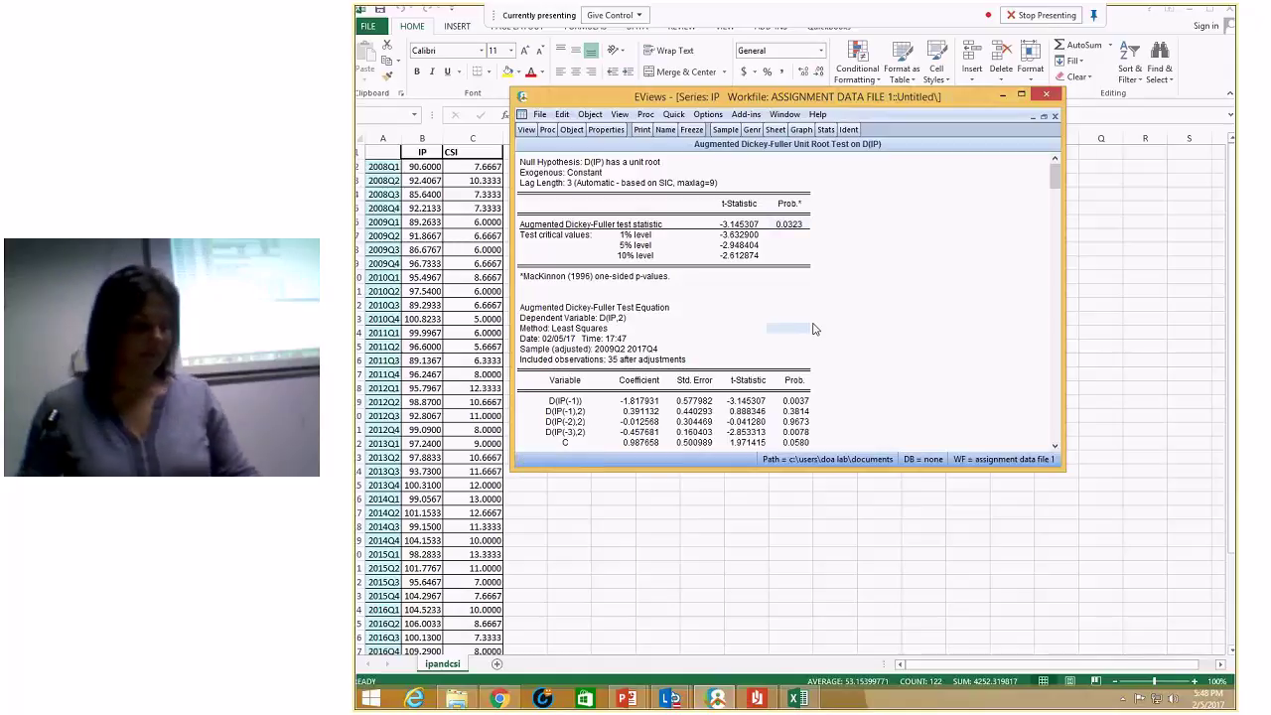
click(818, 319)
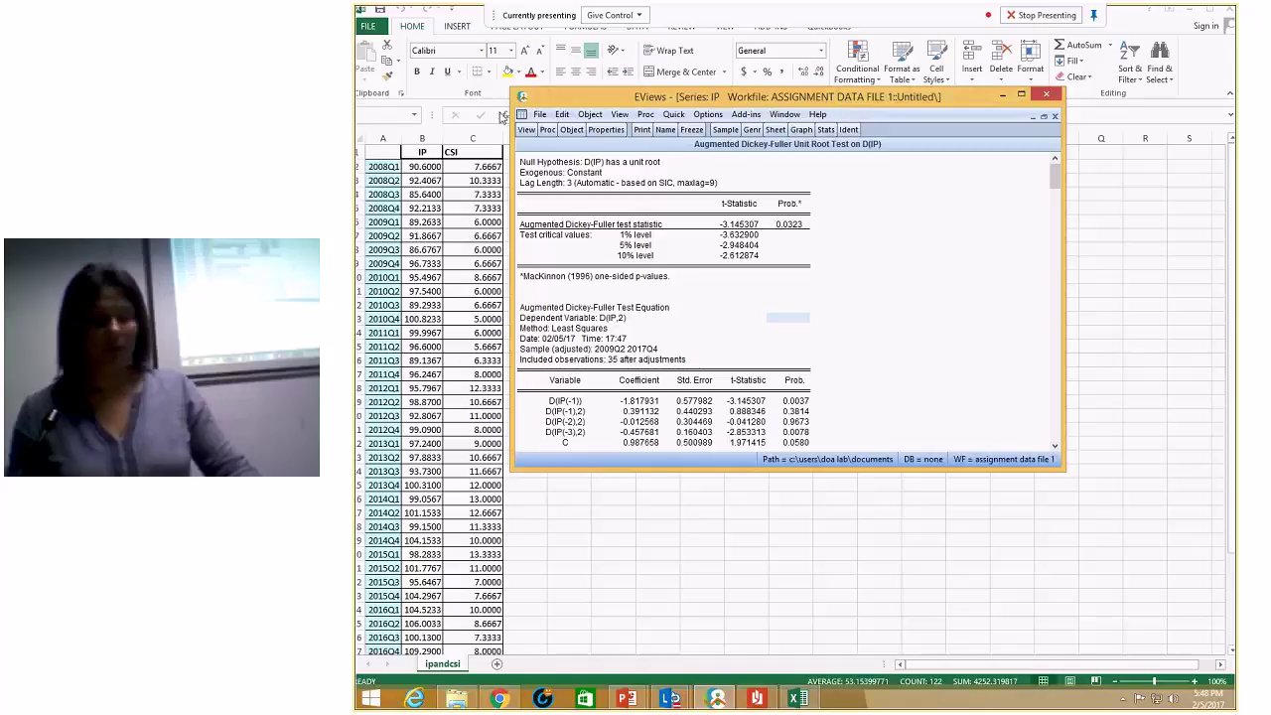
- Display the correlogram of ip in level with 20 lags and examine its autocorrelation and partial correlation values
click(526, 130)
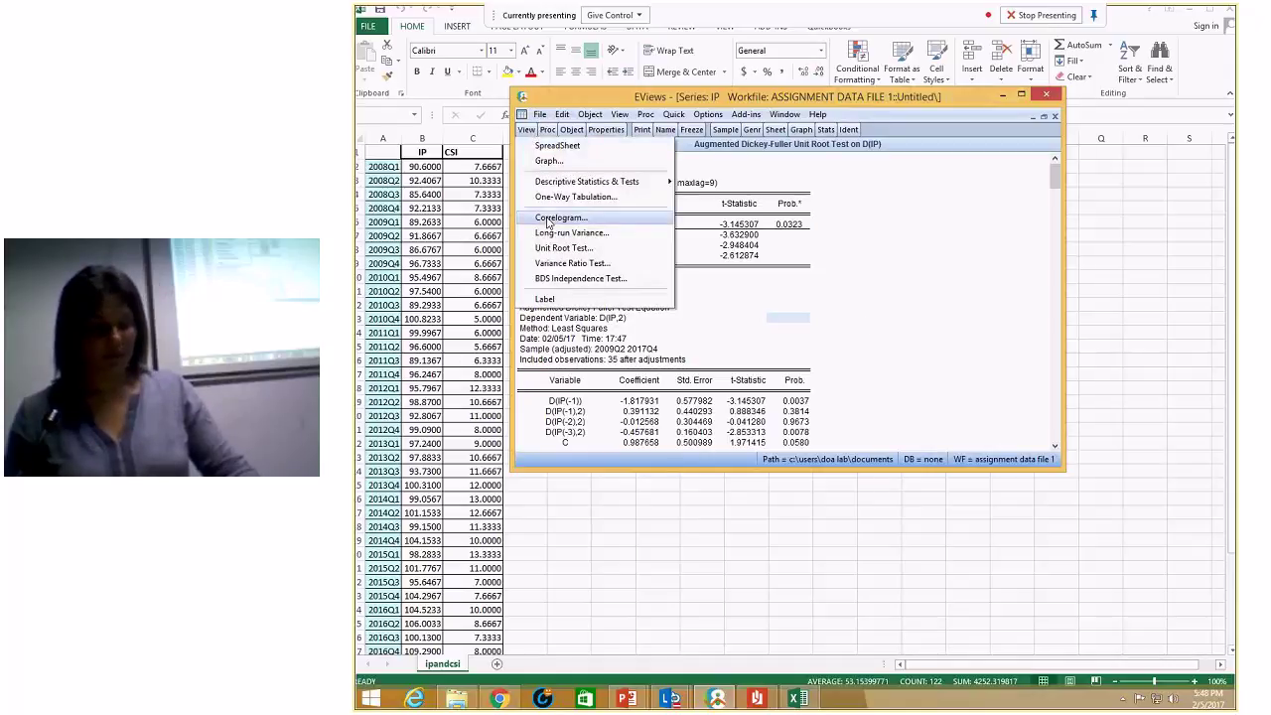
click(548, 218)
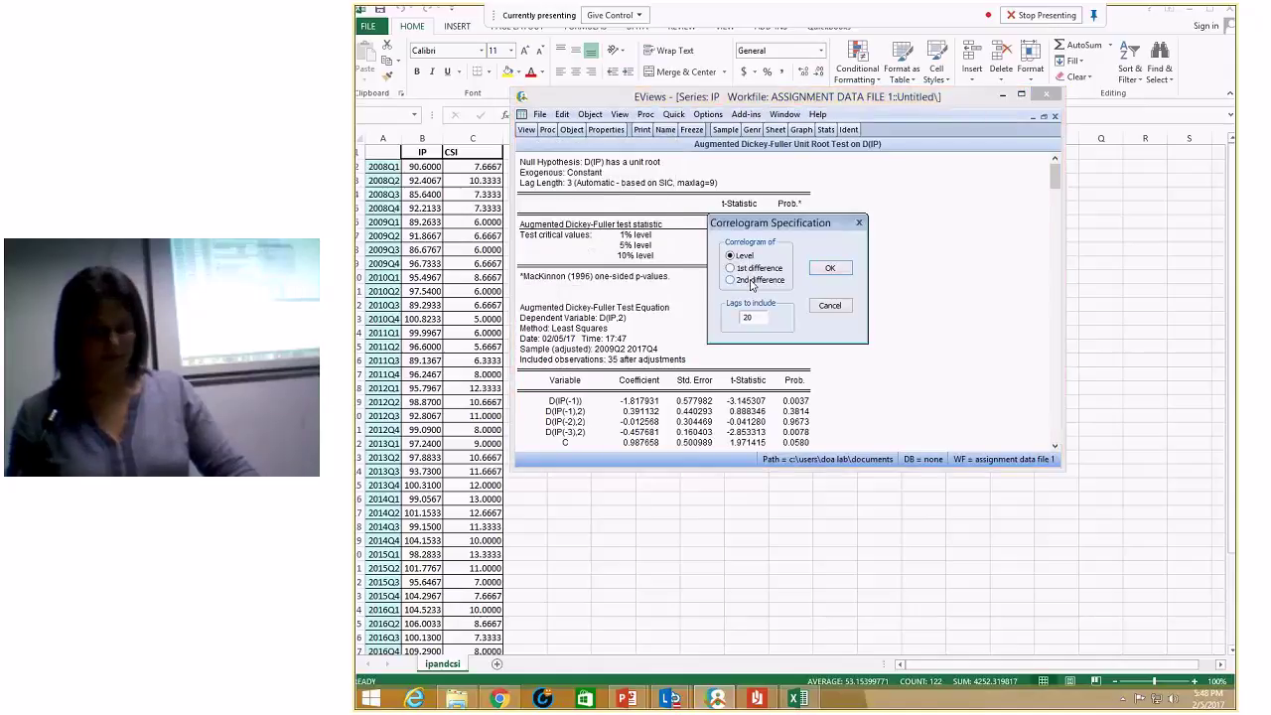
click(831, 270)
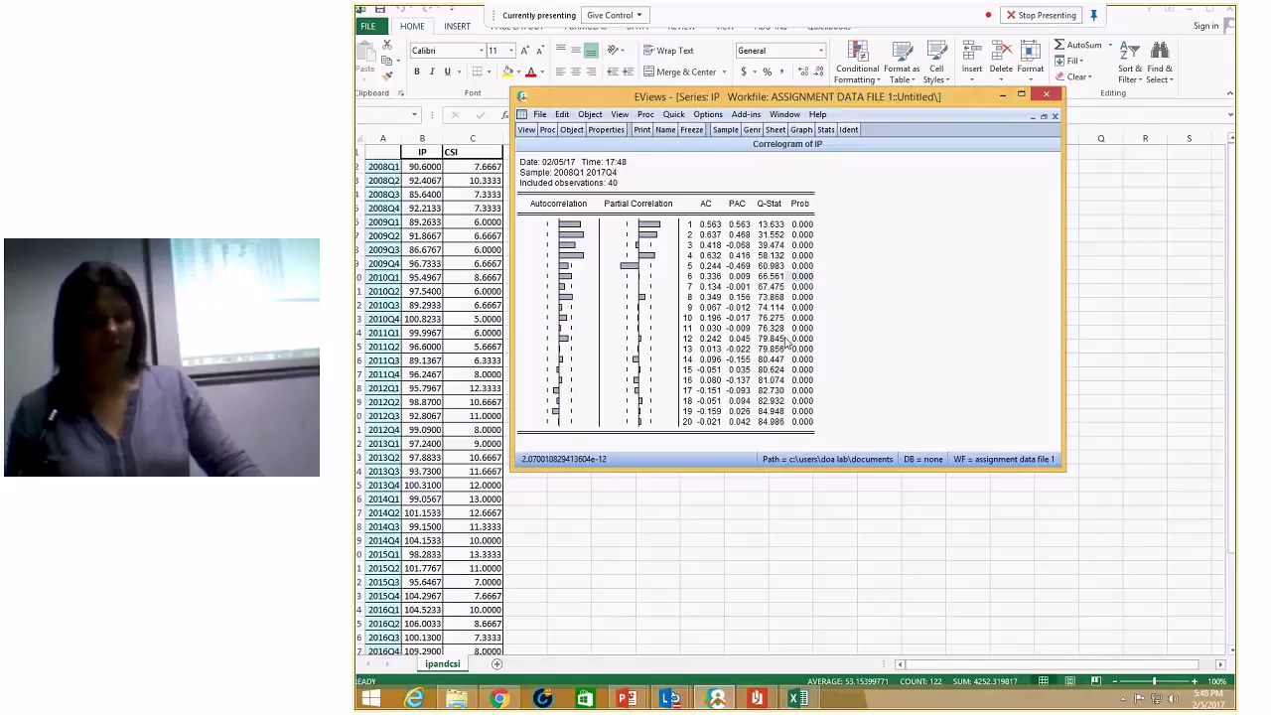
click(741, 257)
click(739, 318)
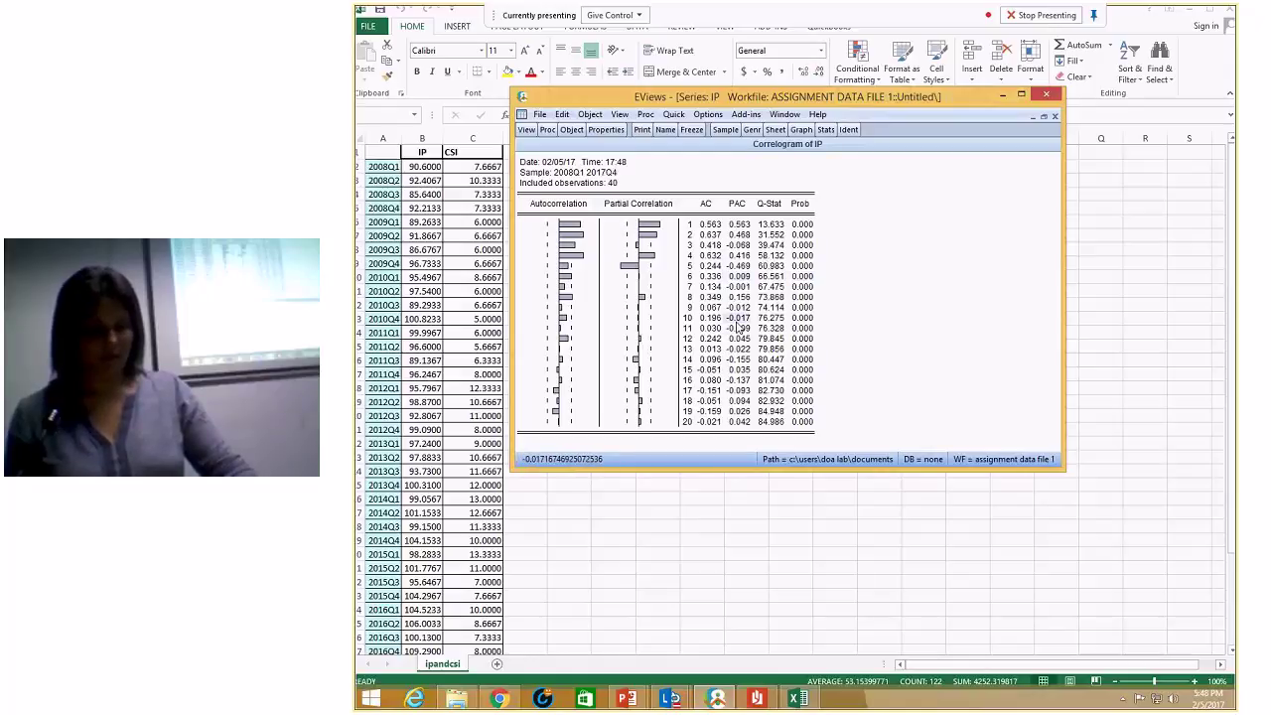
click(711, 392)
click(711, 401)
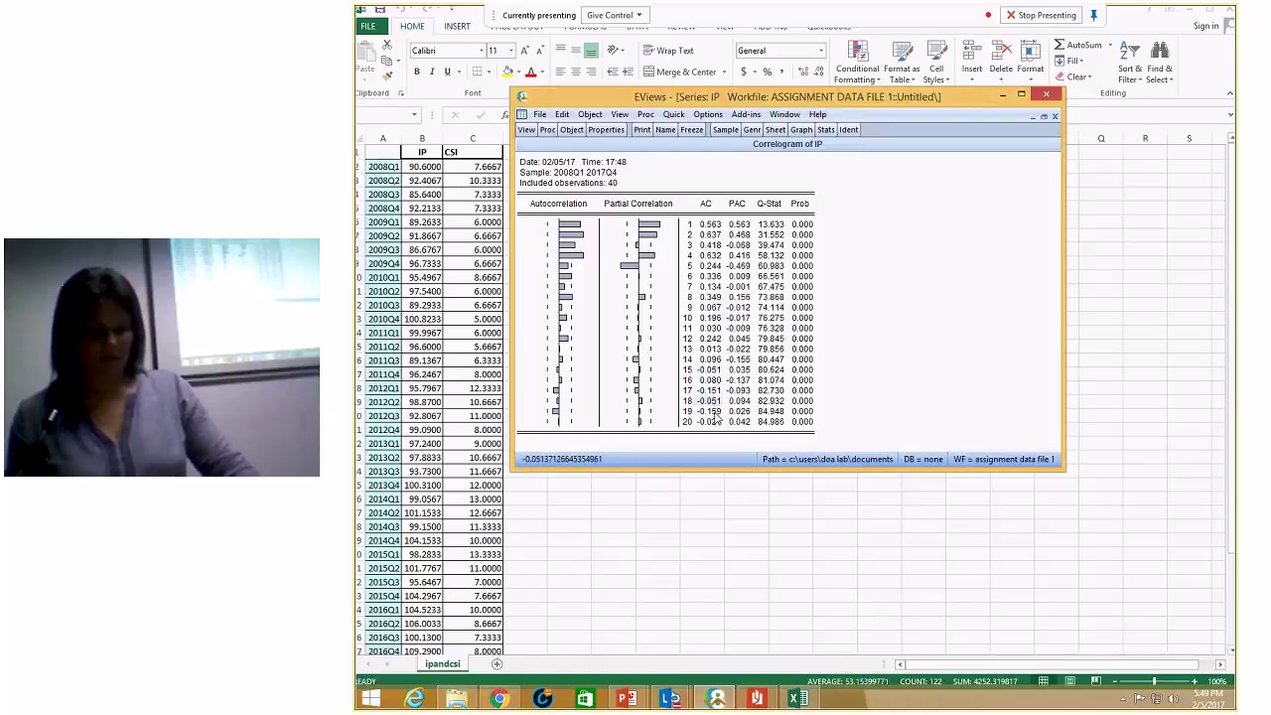
click(711, 411)
click(717, 422)
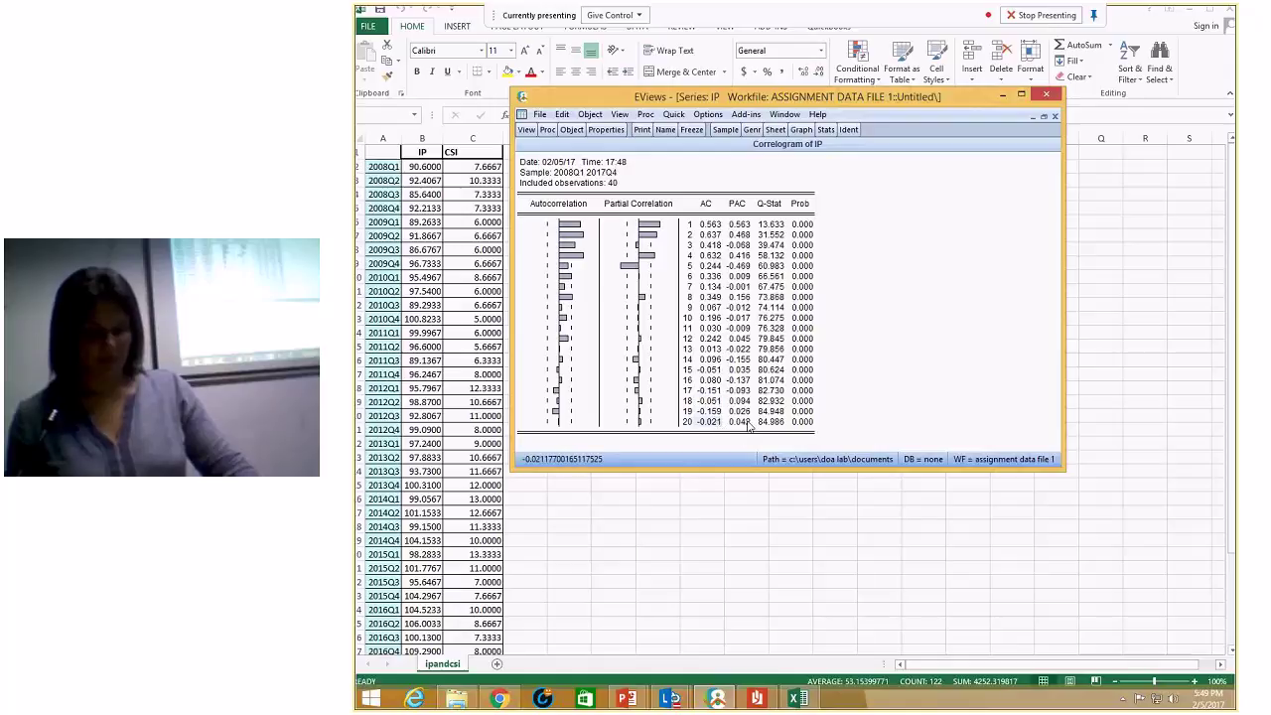
click(739, 255)
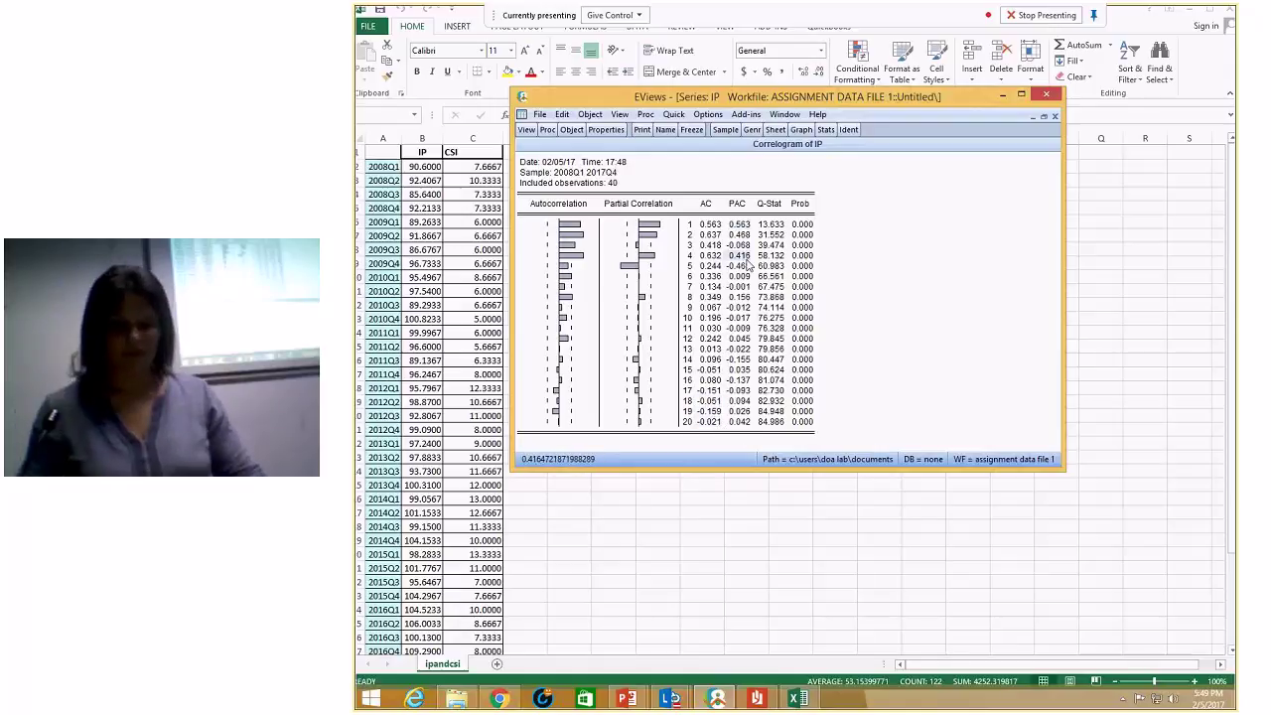
- Close the ip series, delete the untitled graph of csi and ip, and close the csi test results to return to the workfile
click(1053, 117)
click(527, 130)
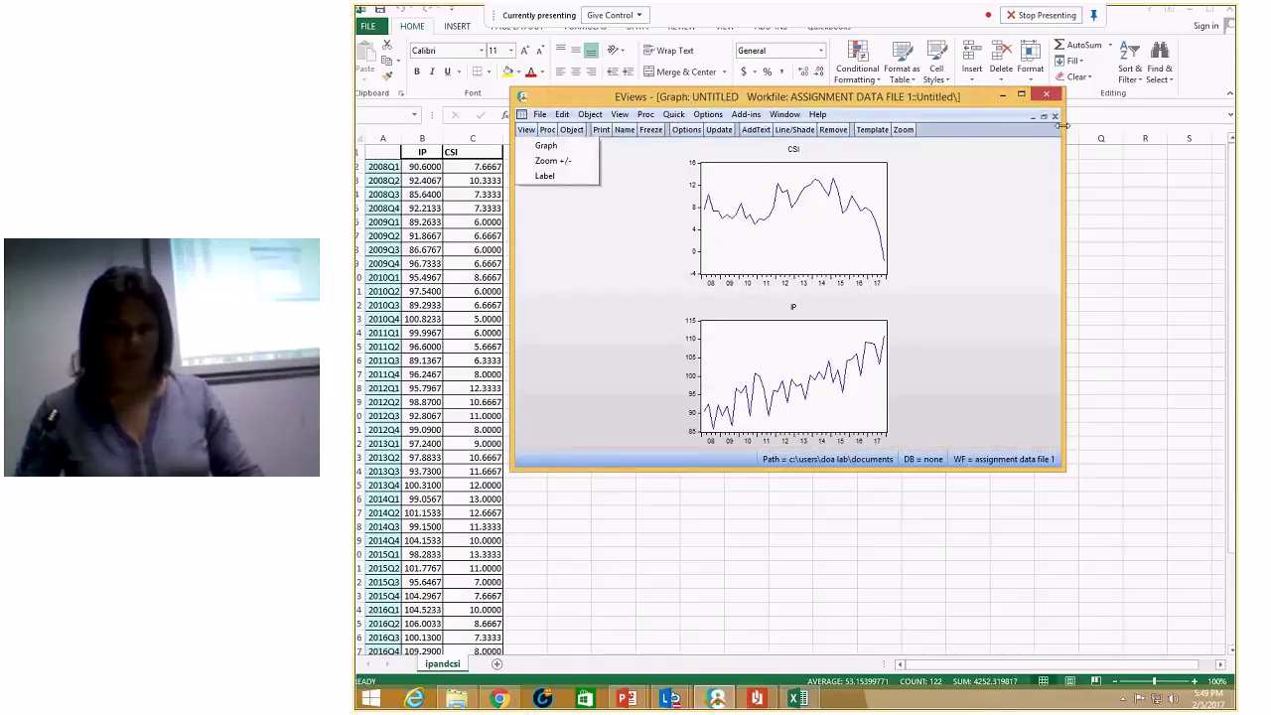
click(1054, 116)
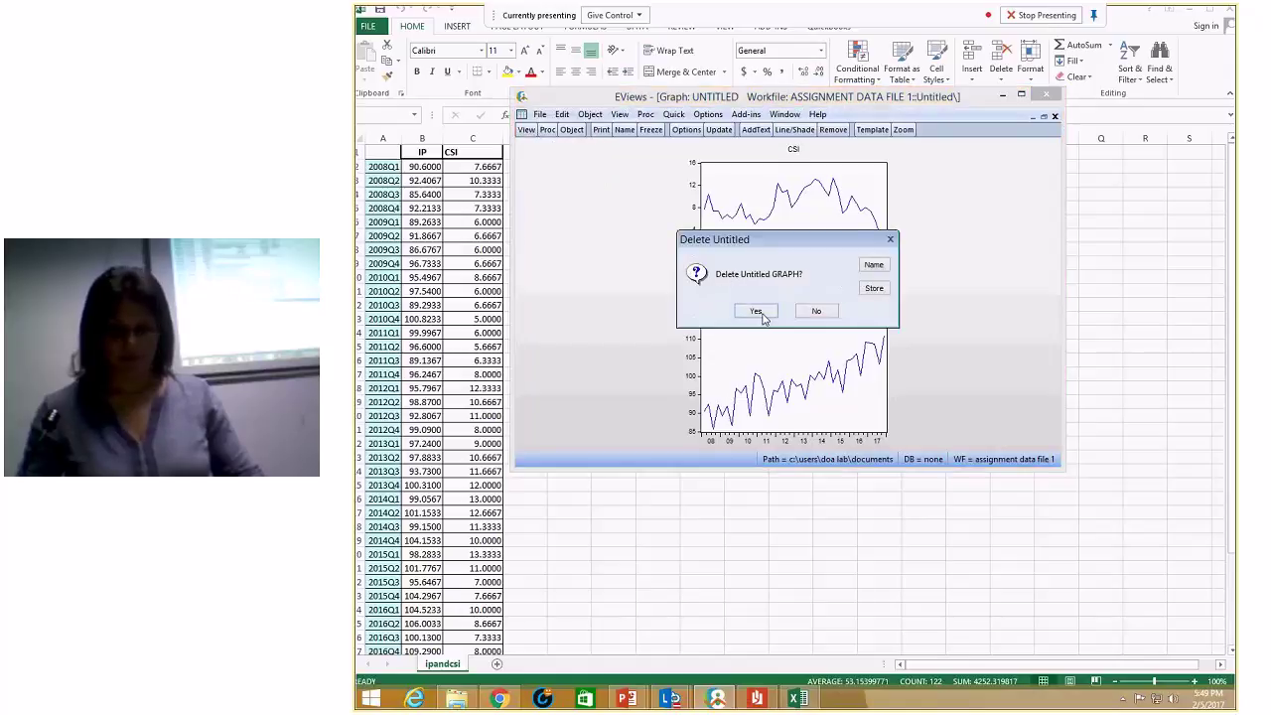
click(755, 310)
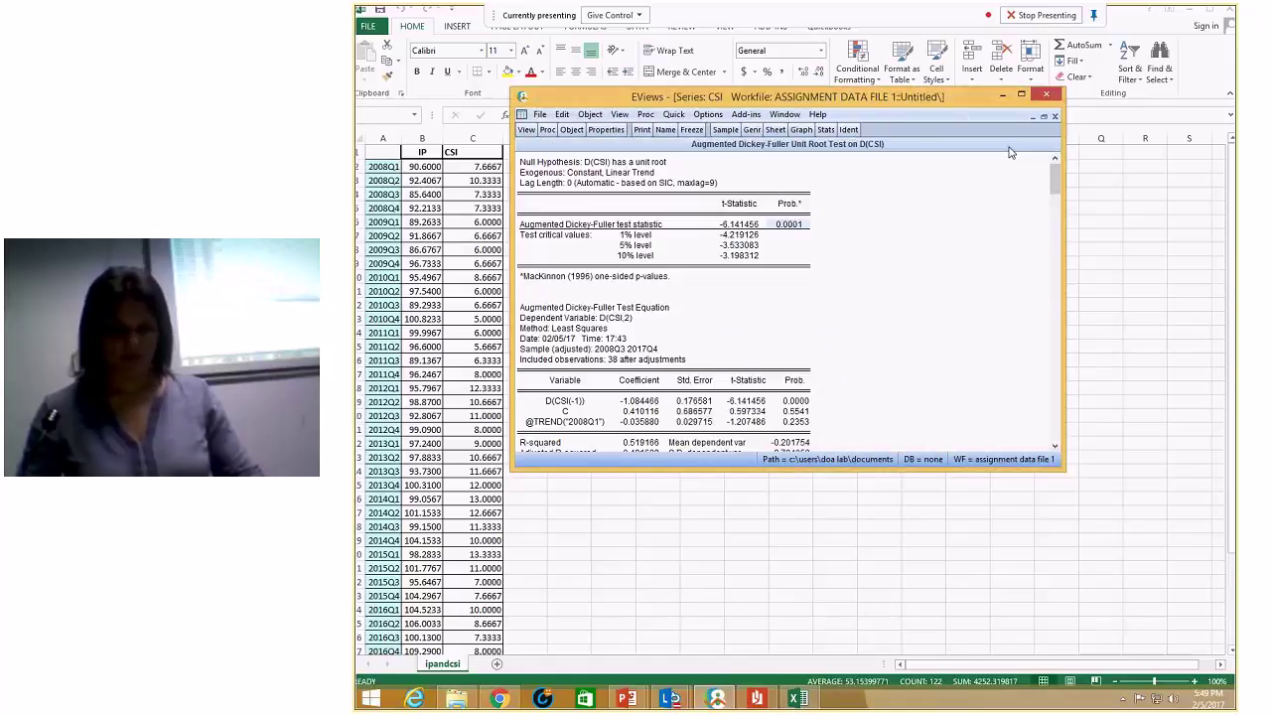
click(1055, 117)
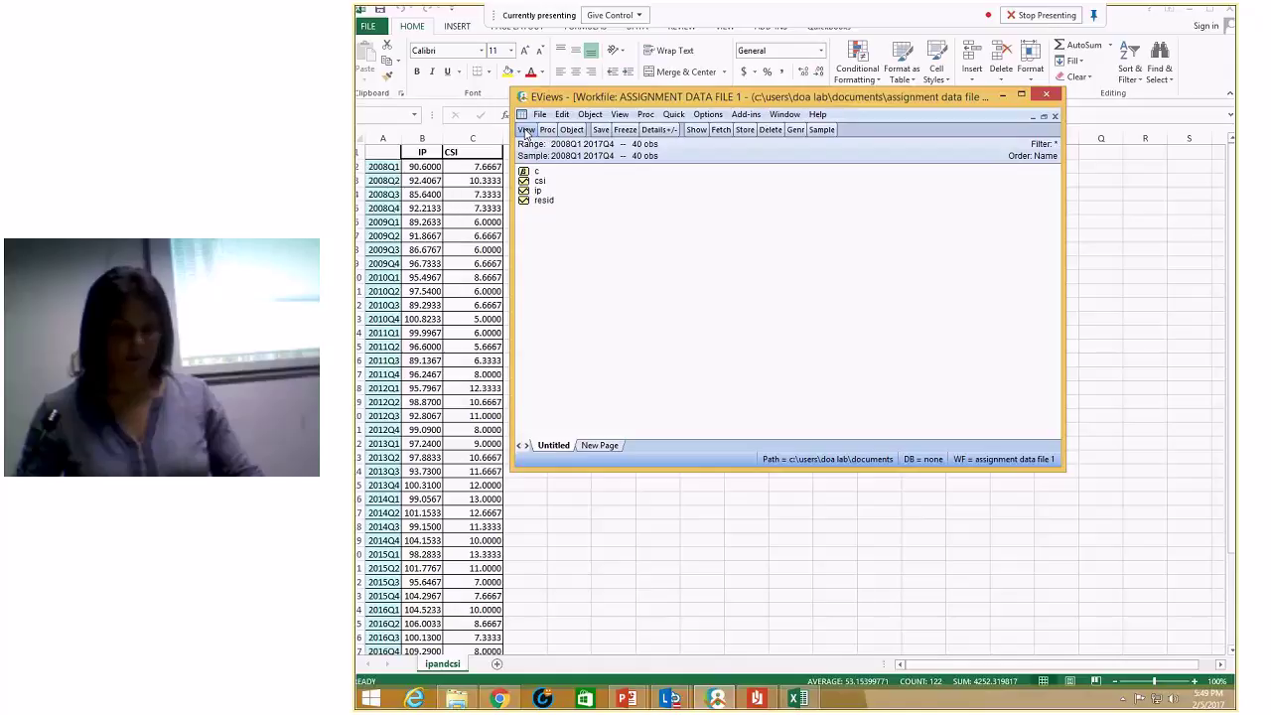
- Display the correlogram of the csi series in level with 20 lags, examine the whole table, and close it
click(673, 114)
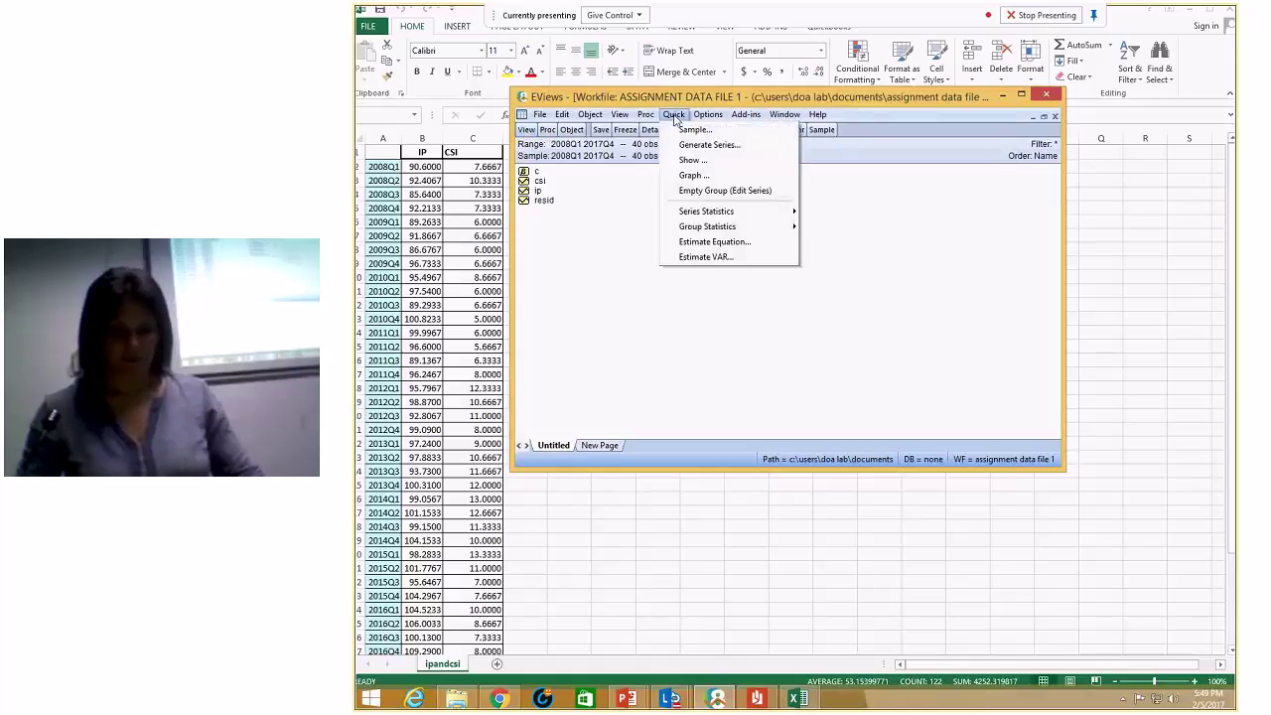
mouse_move(705, 216)
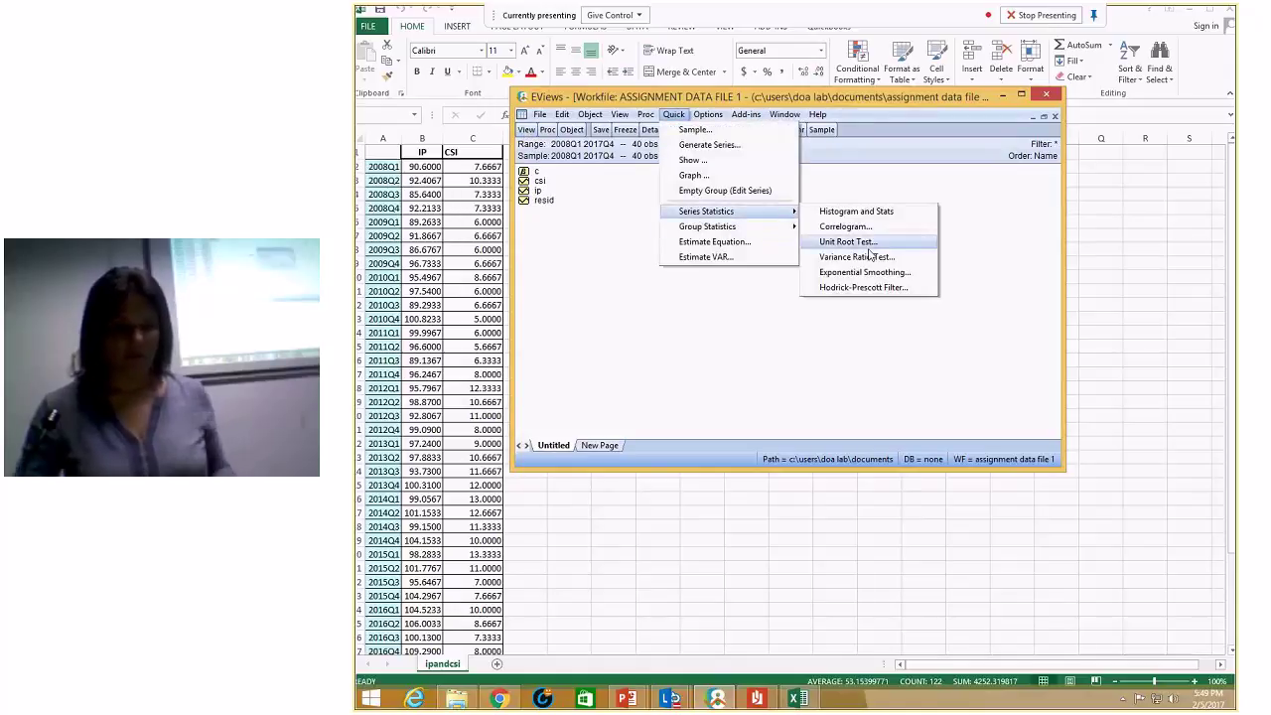
click(844, 227)
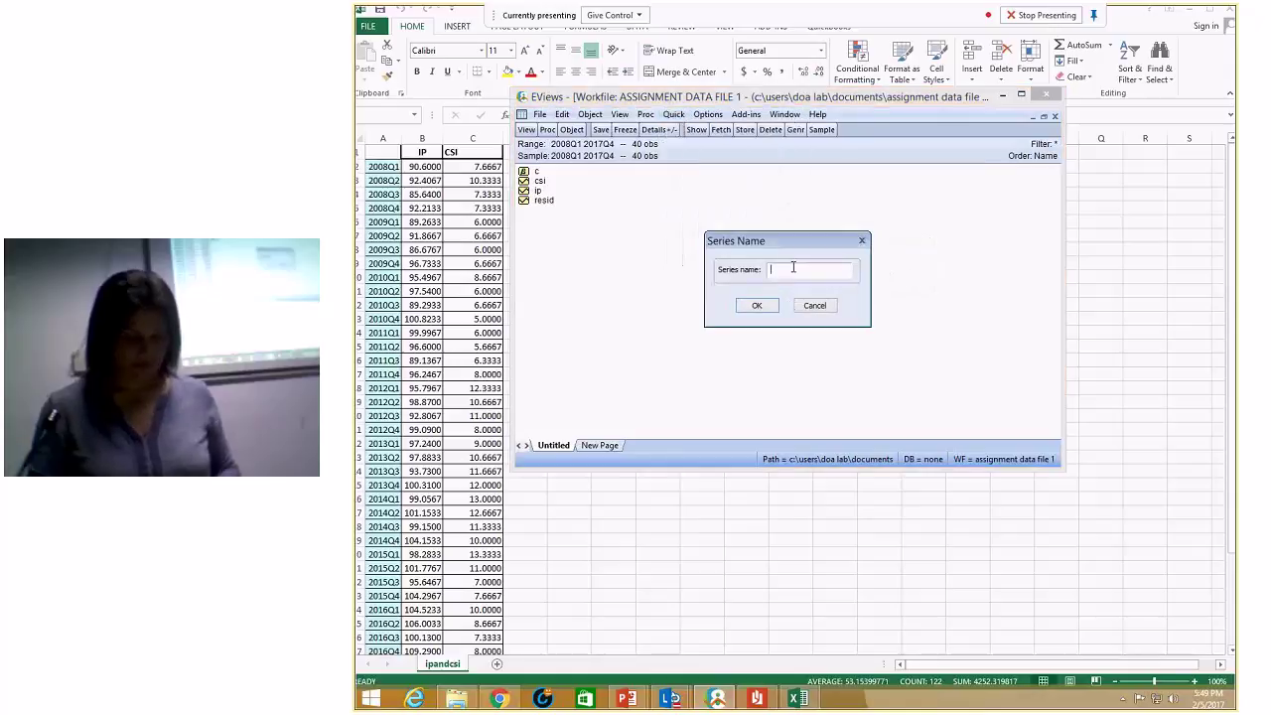
text(csi)
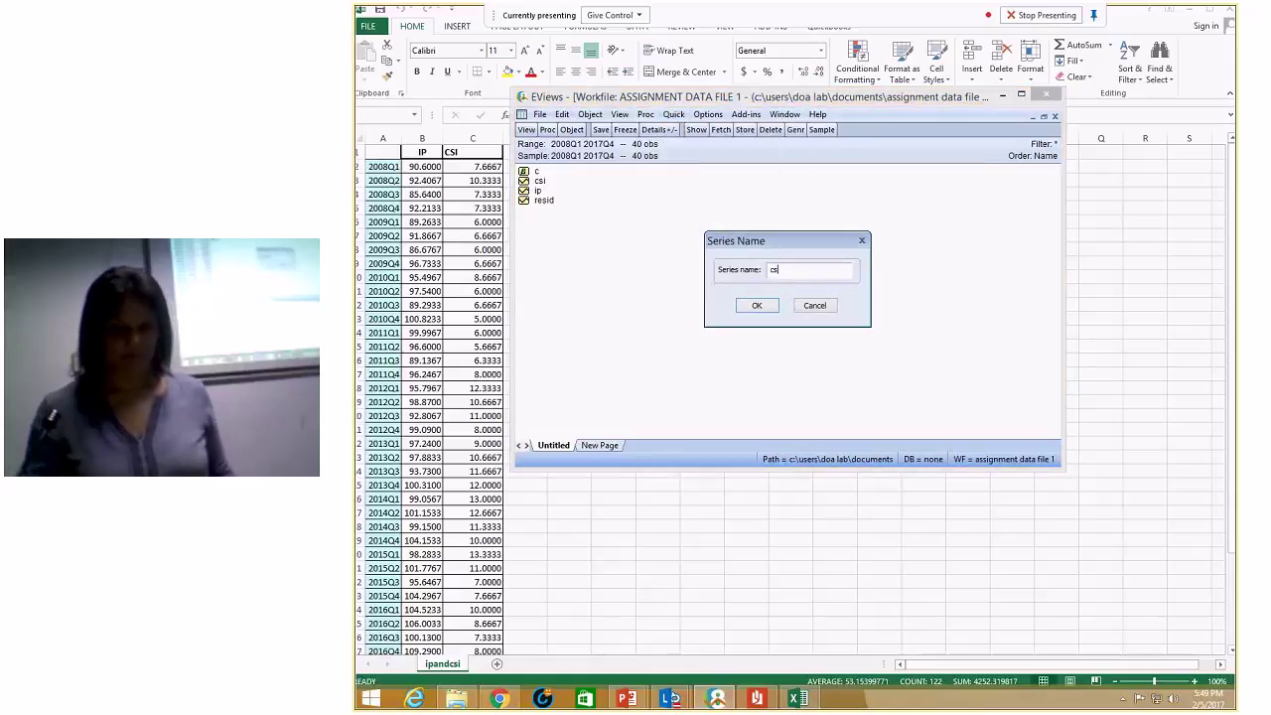
click(757, 306)
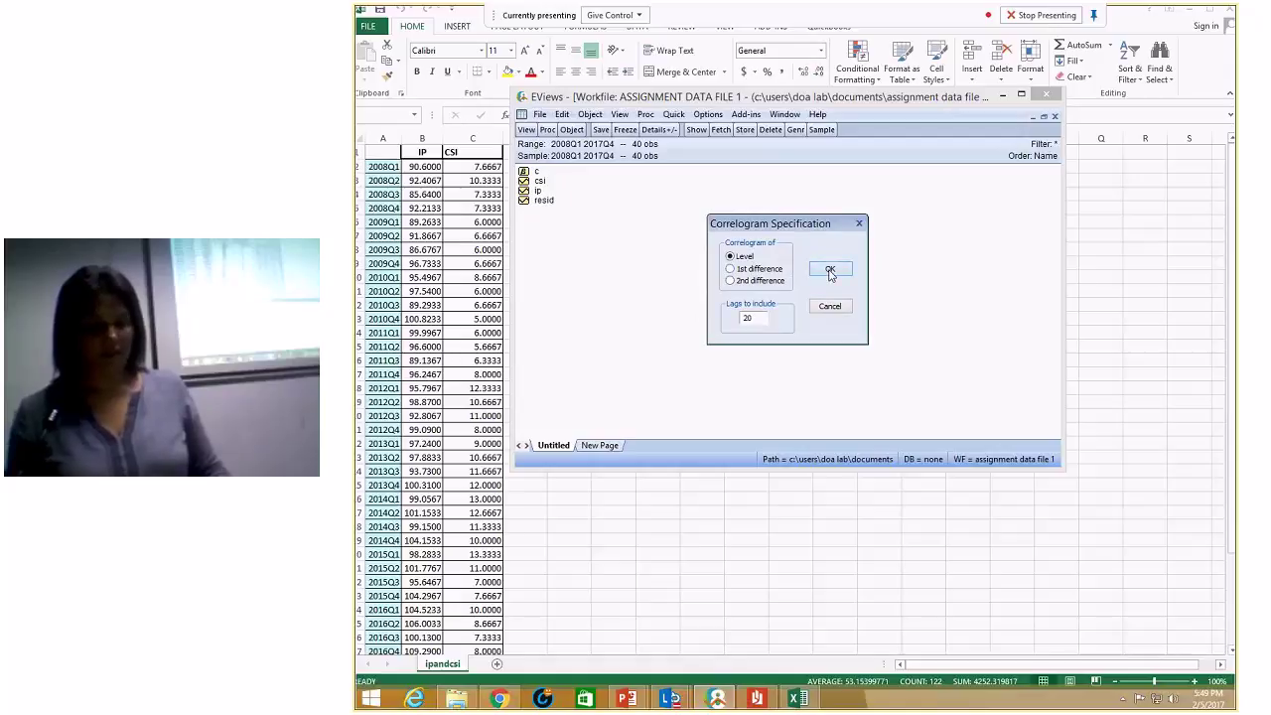
click(830, 271)
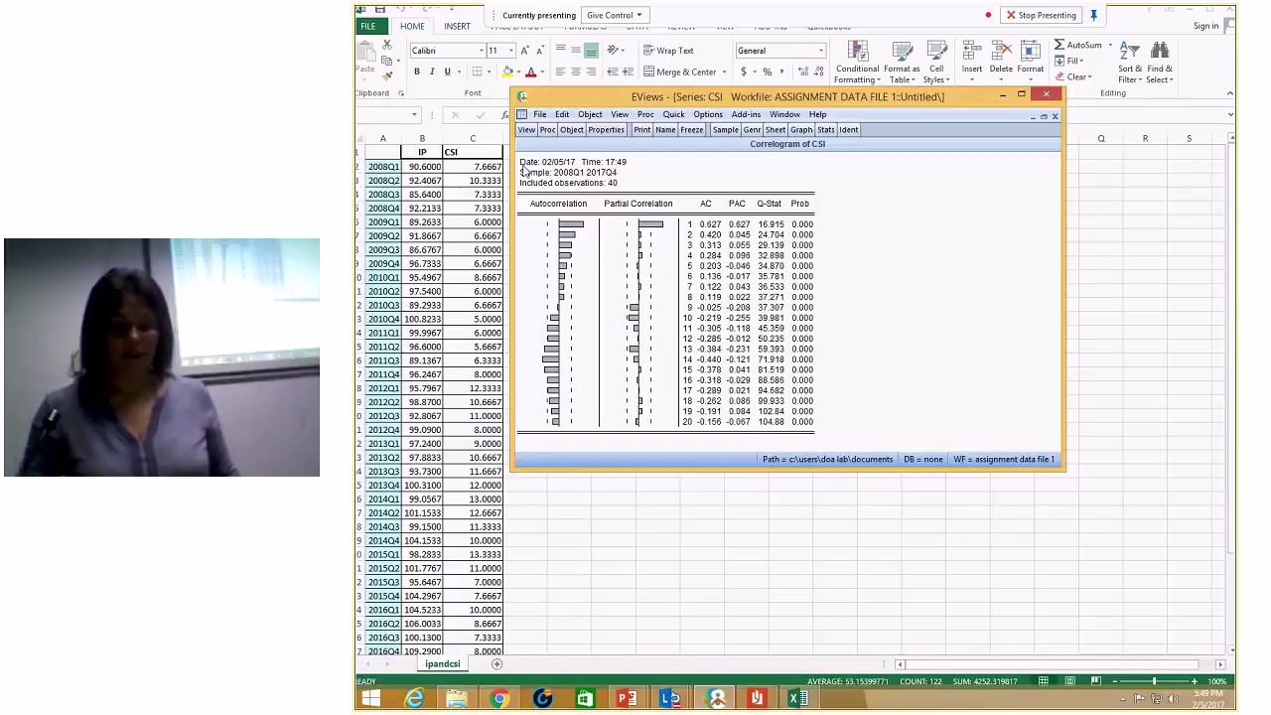
drag(523, 165, 820, 437)
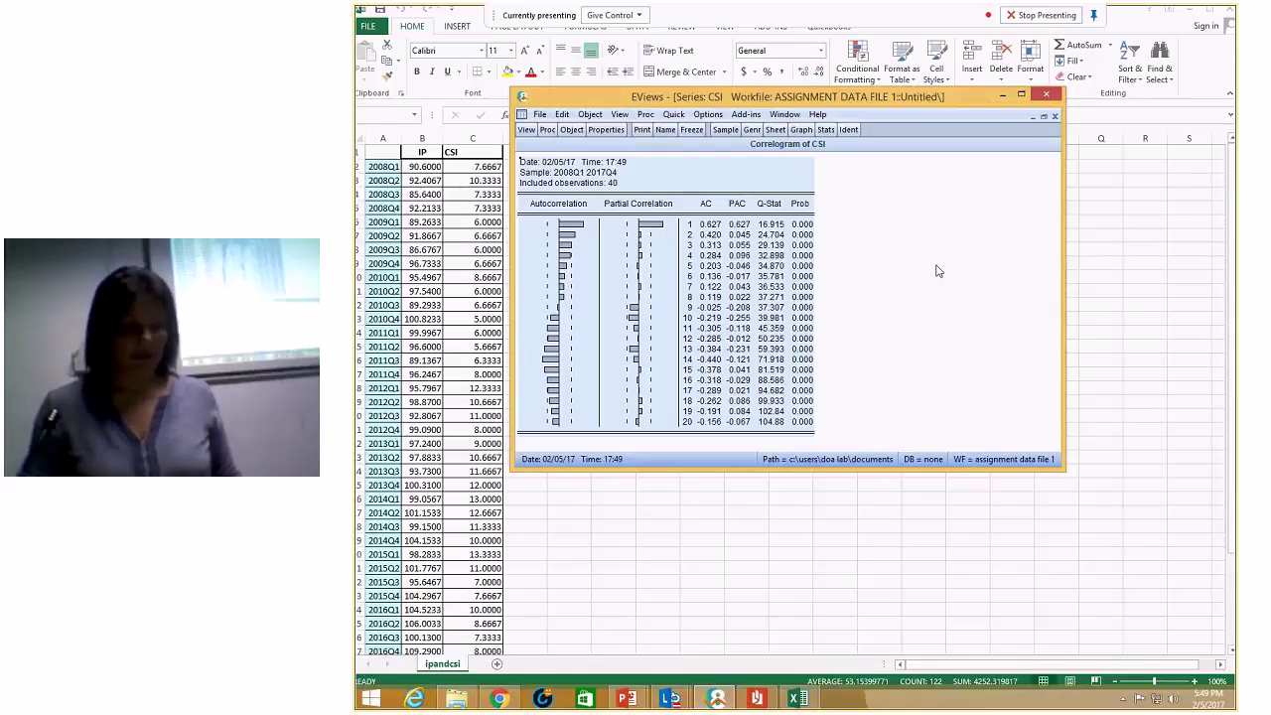
click(896, 233)
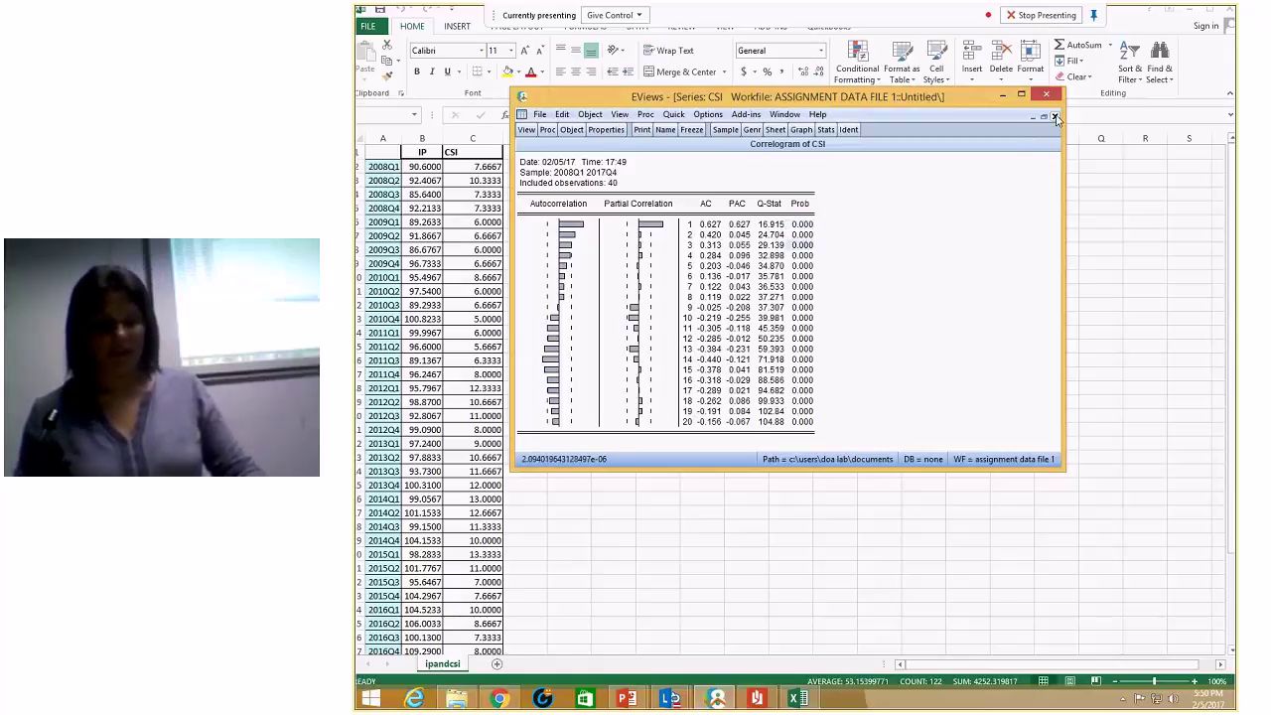
click(1056, 119)
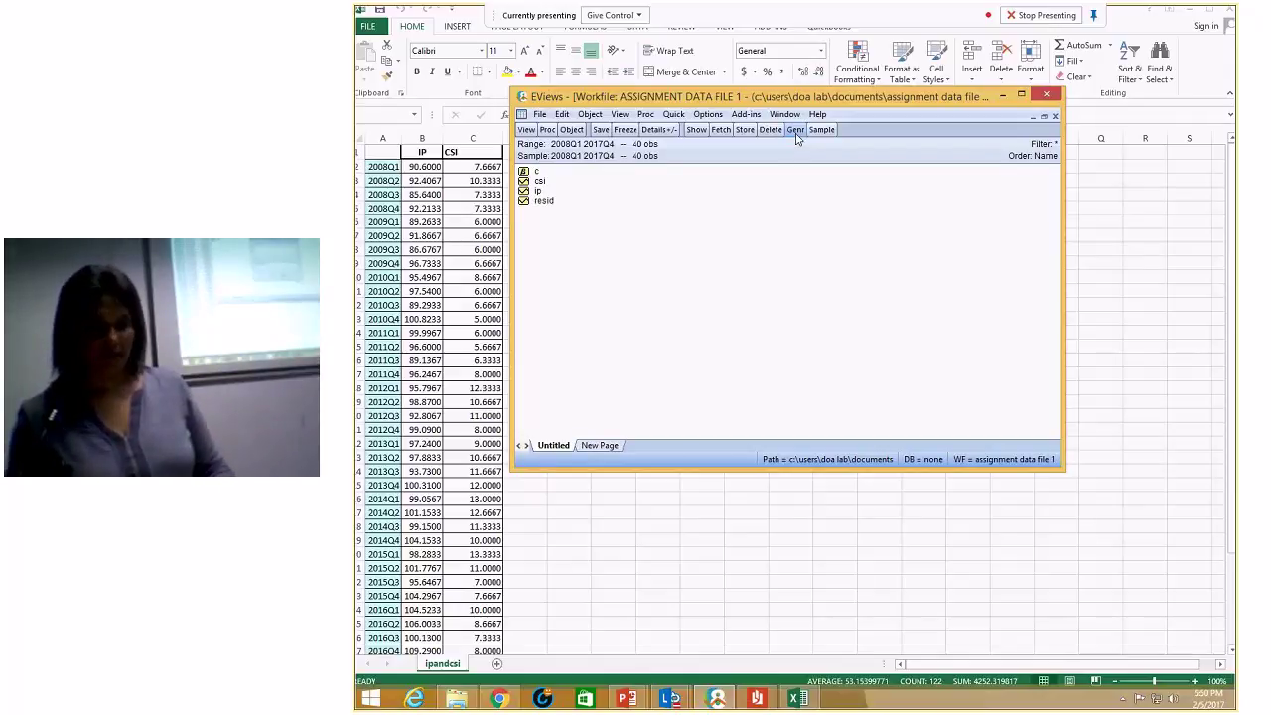
- Generate a new series from the equation dcsi = d(csi) over the sample 2008Q1 2017Q4
click(797, 135)
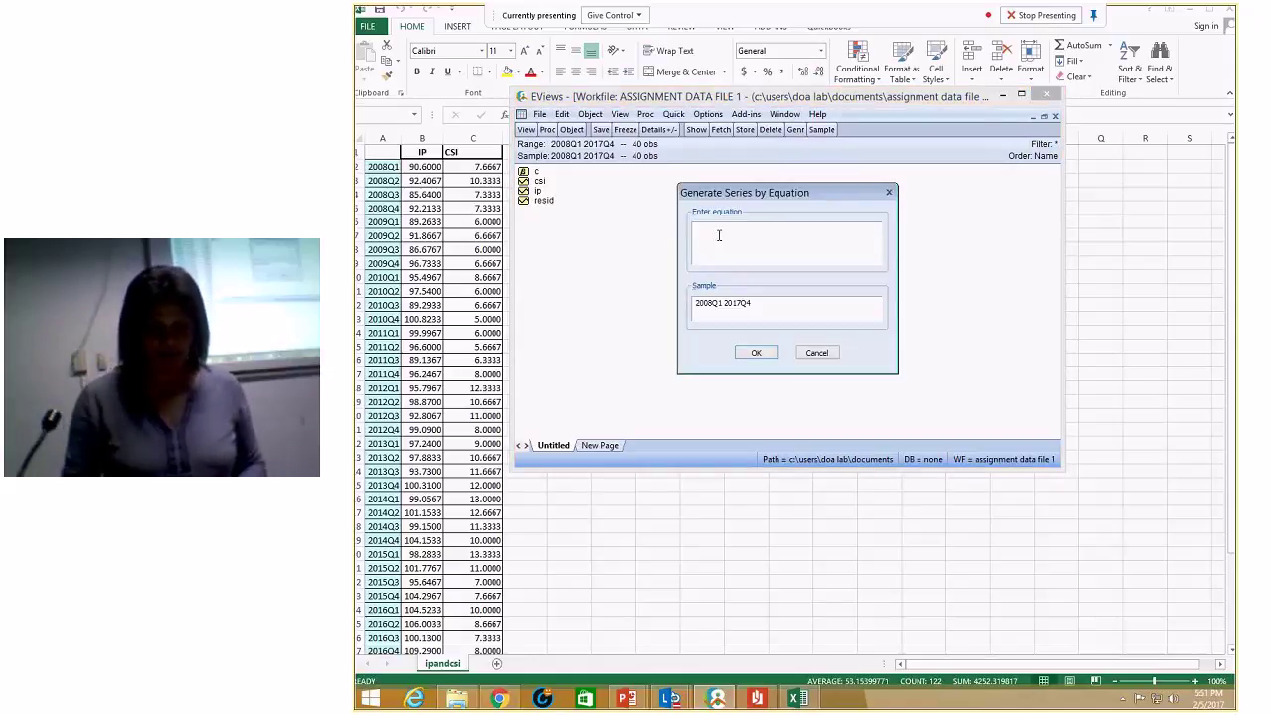
text(dcsi)
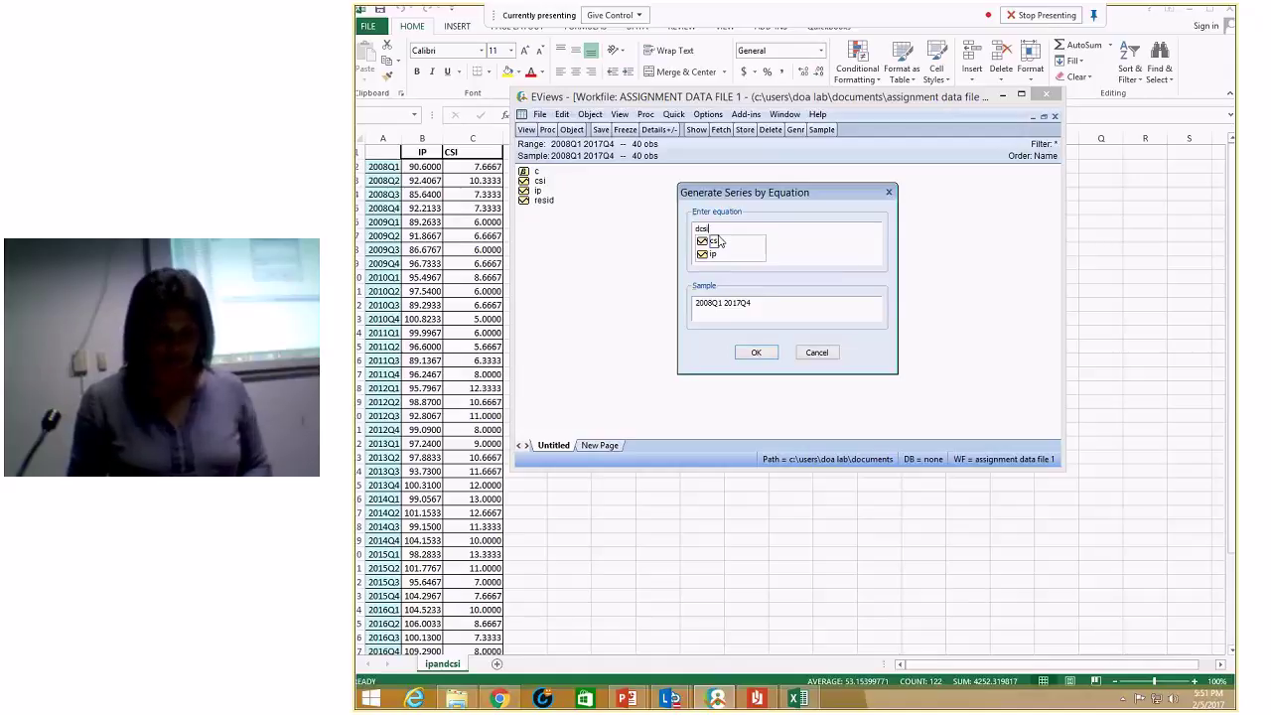
text( = d)
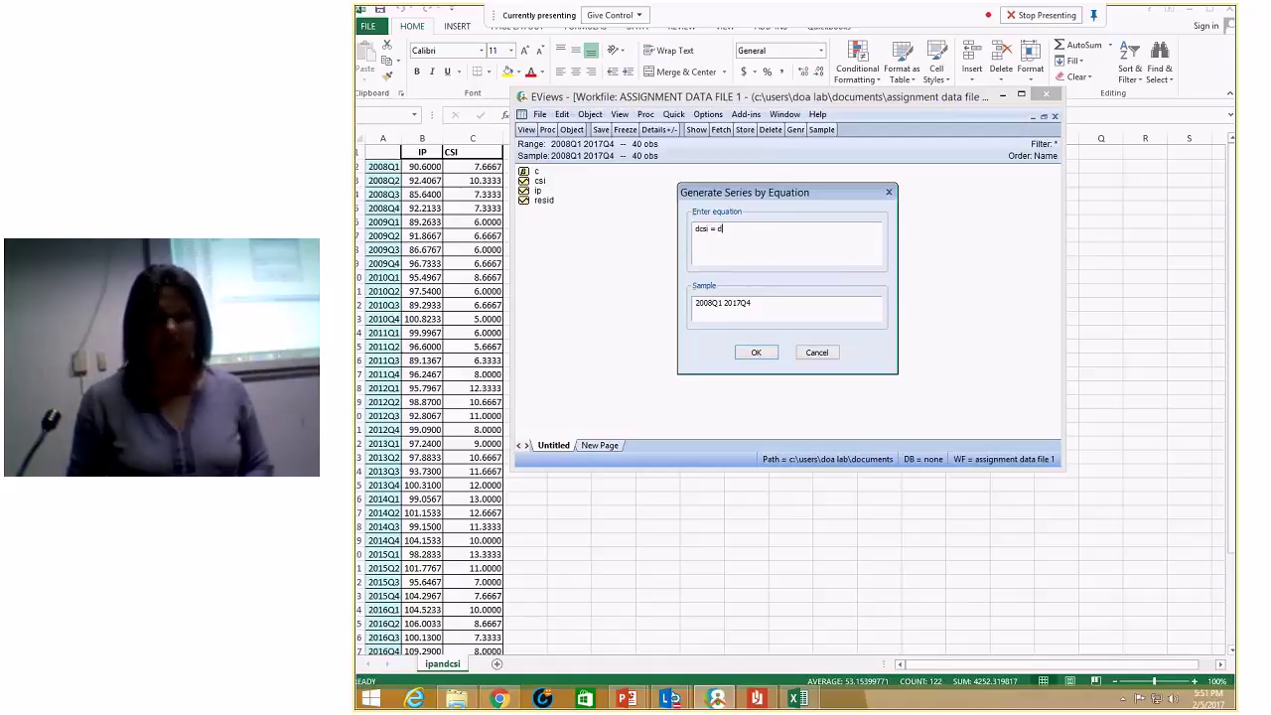
text(()
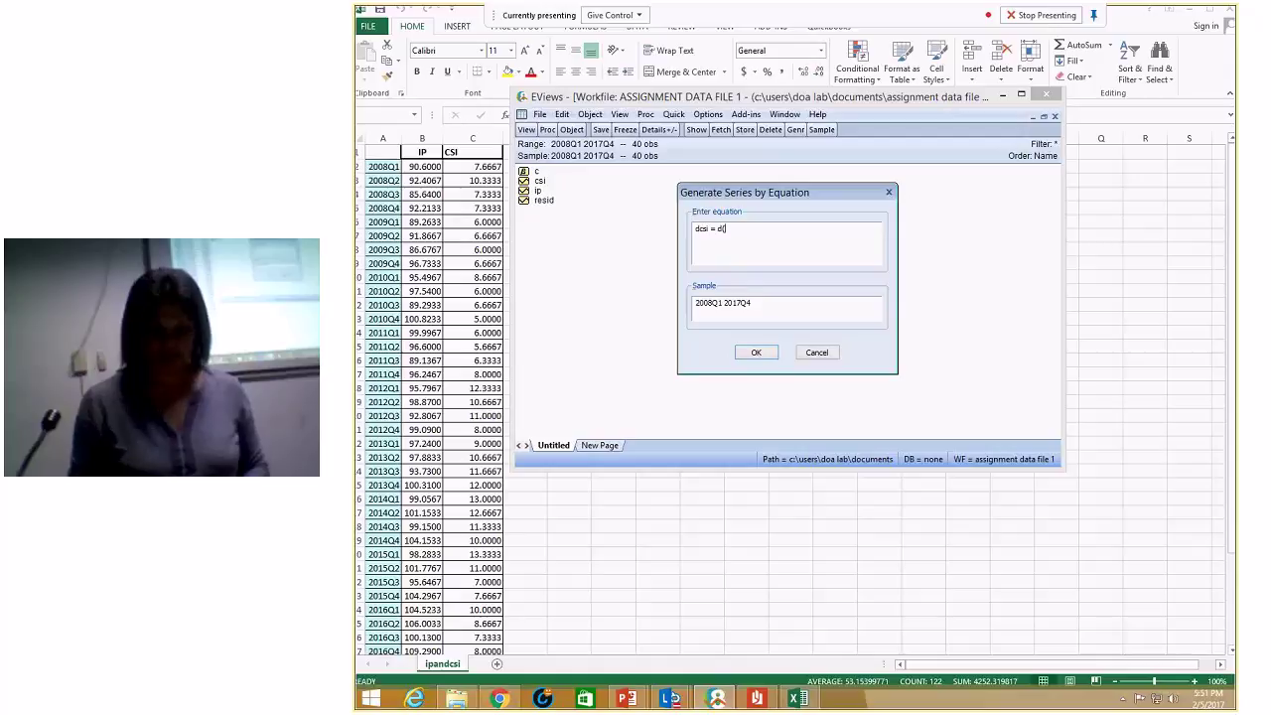
text(csi)
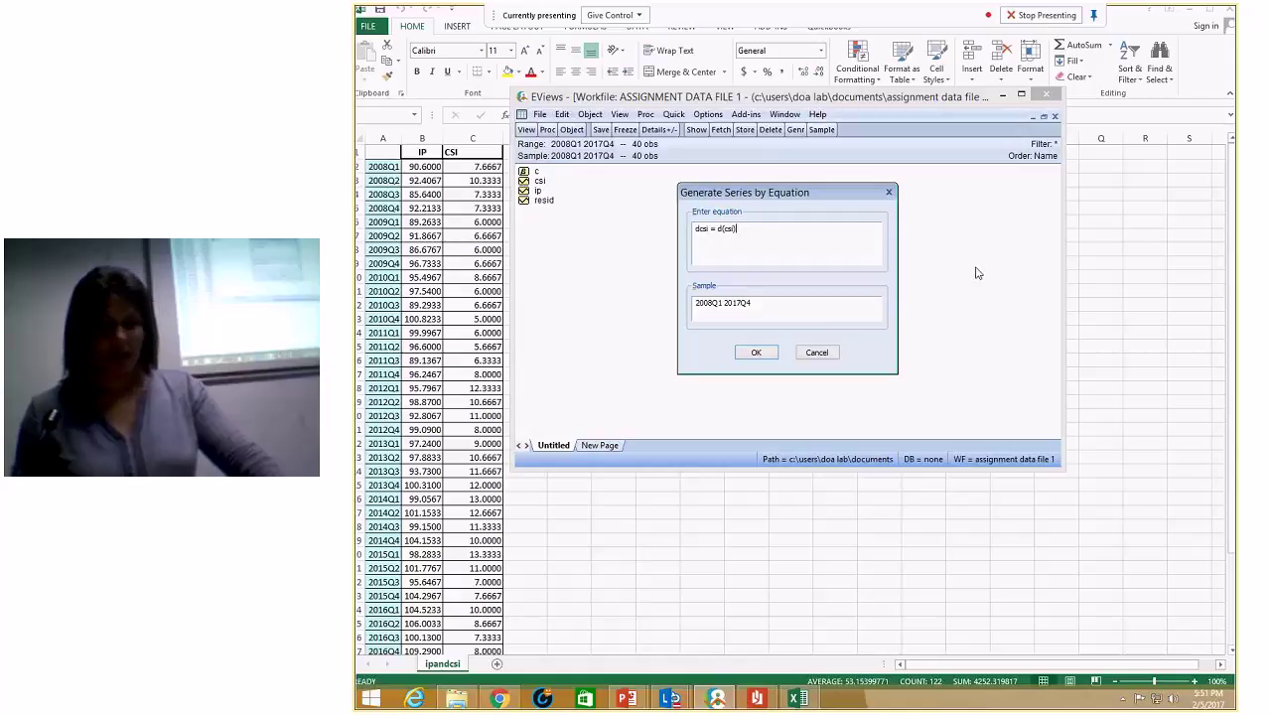
click(756, 353)
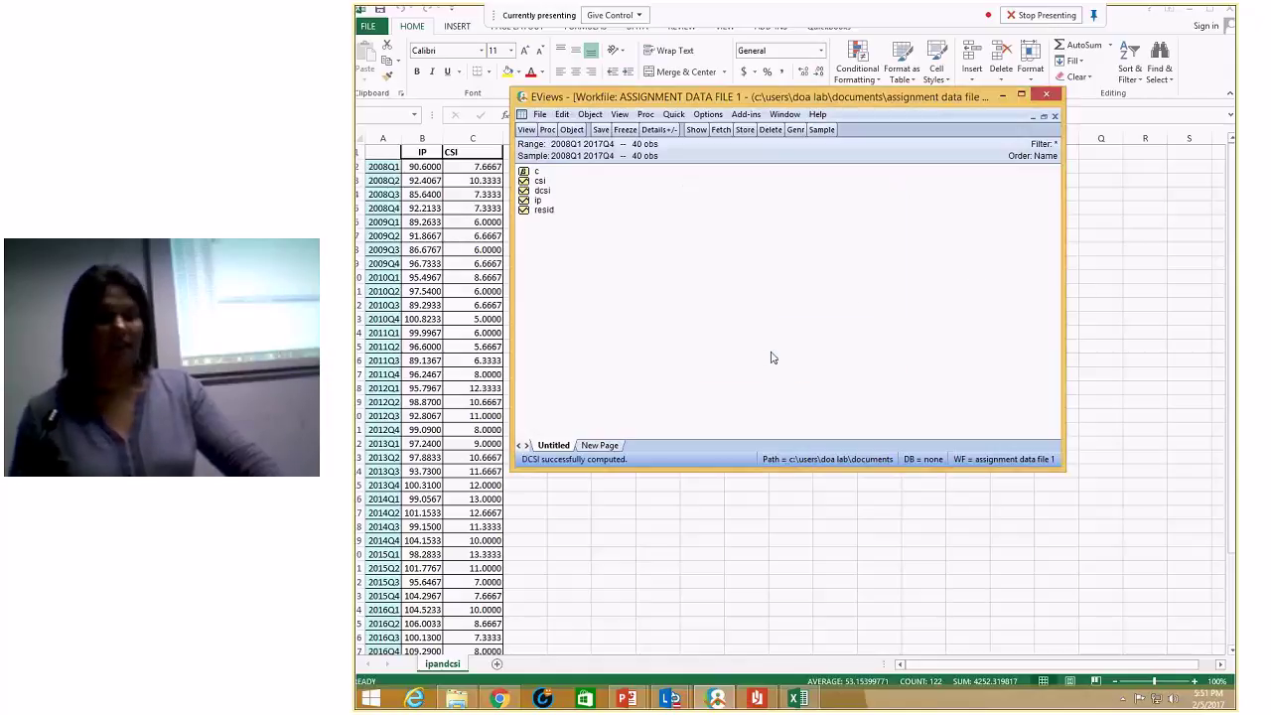
- Display the values of the dcsi series and examine its first quarterly observations
double_click(545, 193)
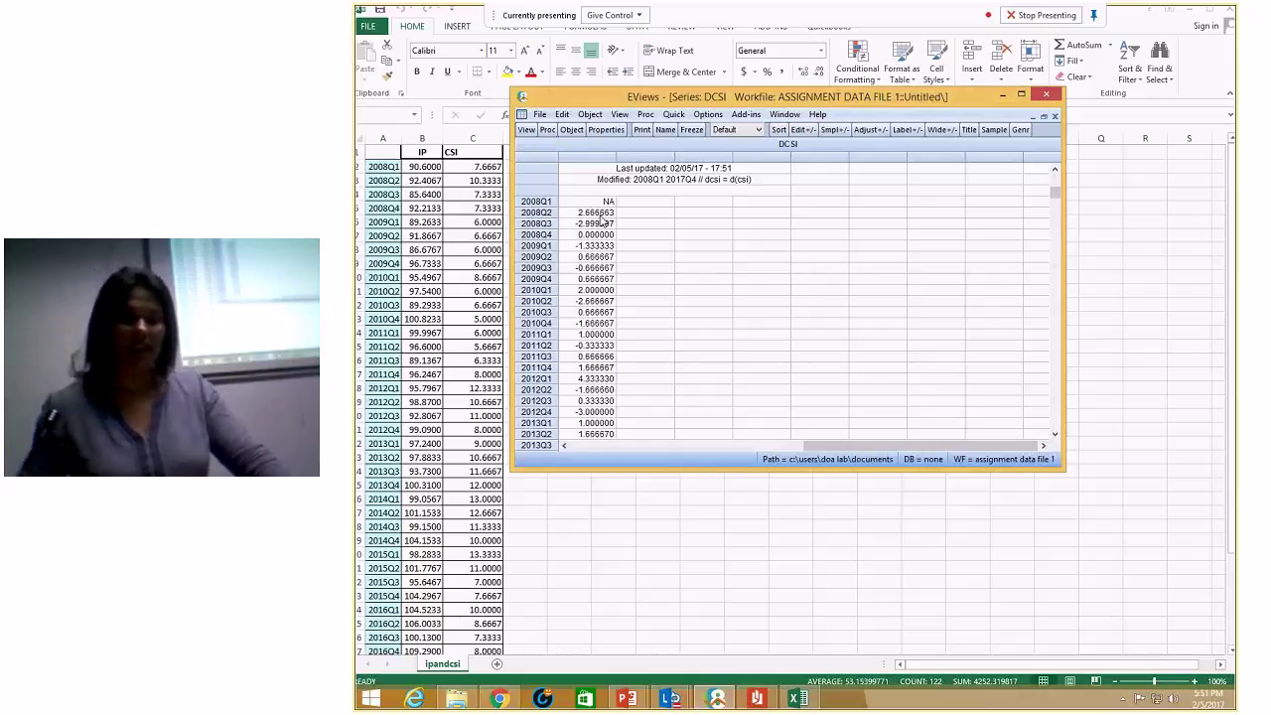
click(600, 212)
click(600, 224)
click(602, 236)
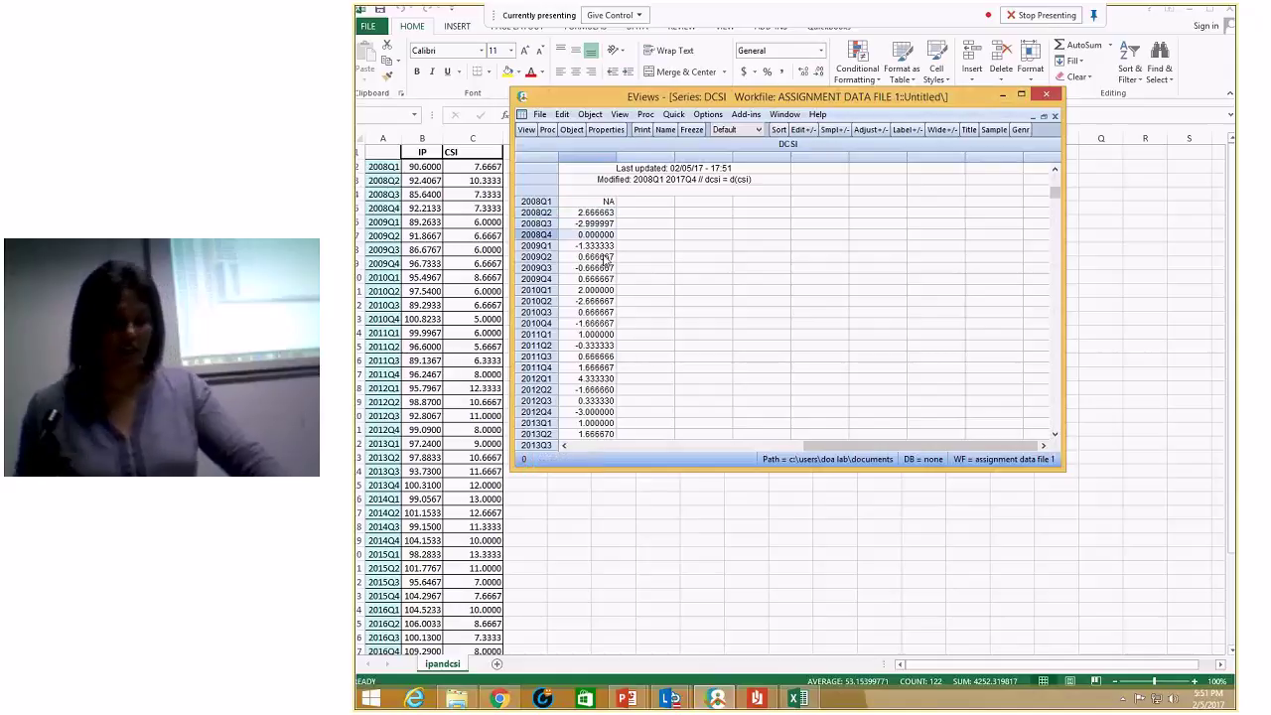
- Run an Augmented Dickey-Fuller test on dcsi in level with trend and intercept, check its probability, and close the series
click(526, 130)
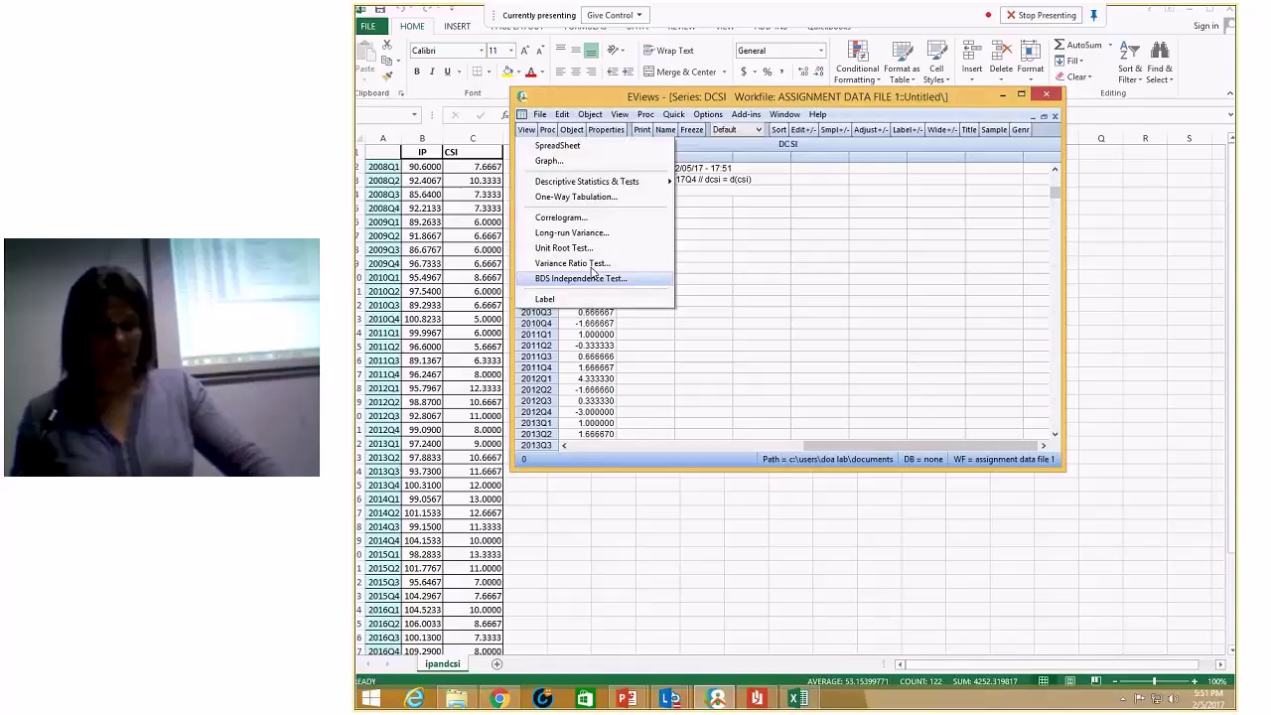
click(566, 247)
click(698, 250)
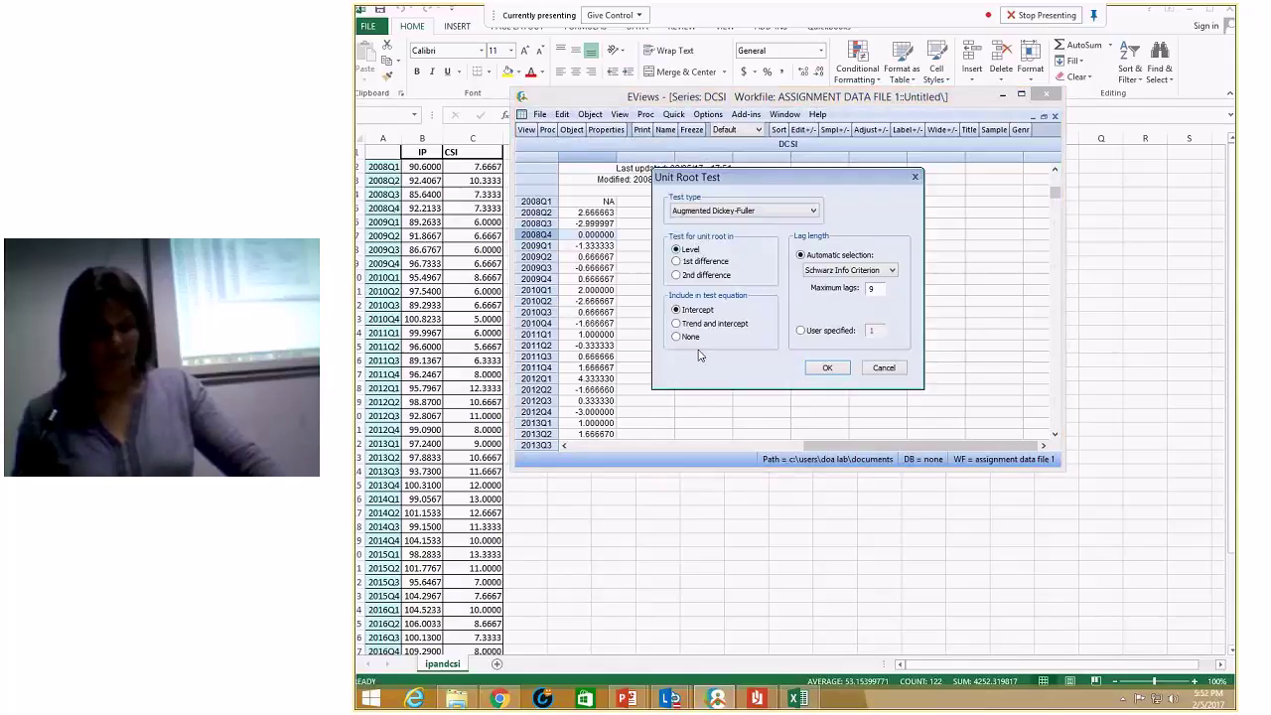
click(707, 325)
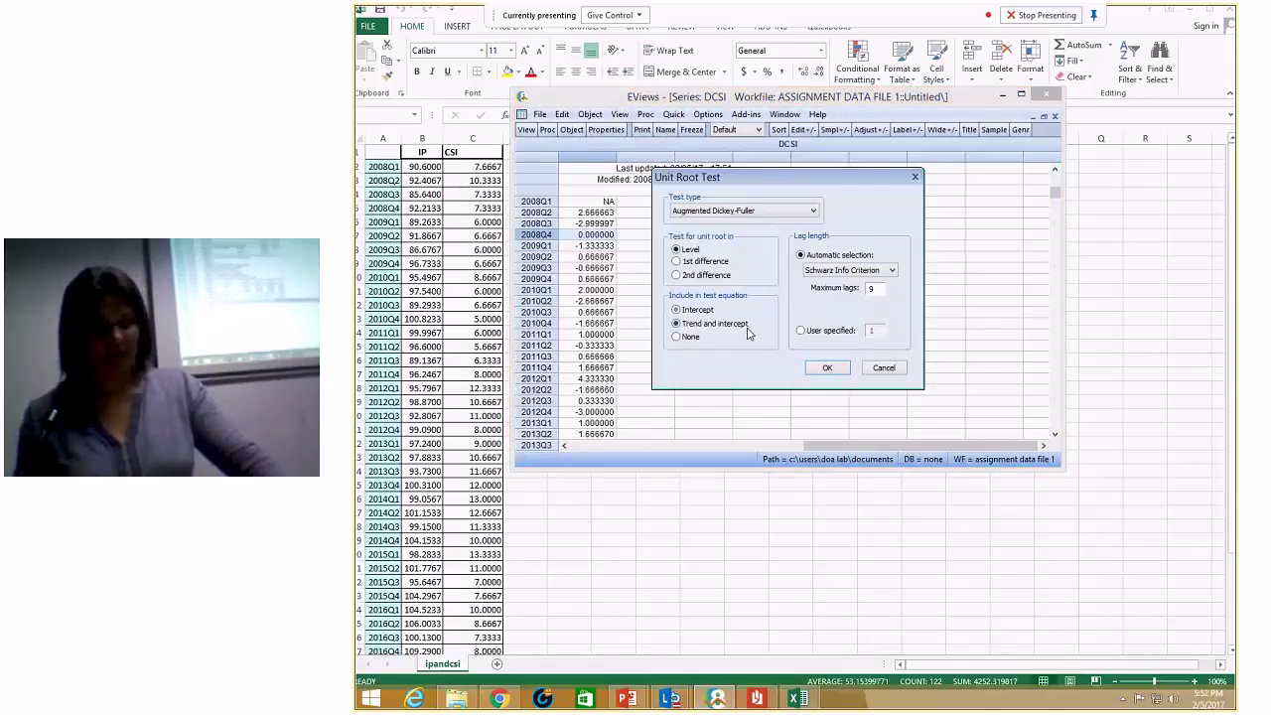
click(828, 369)
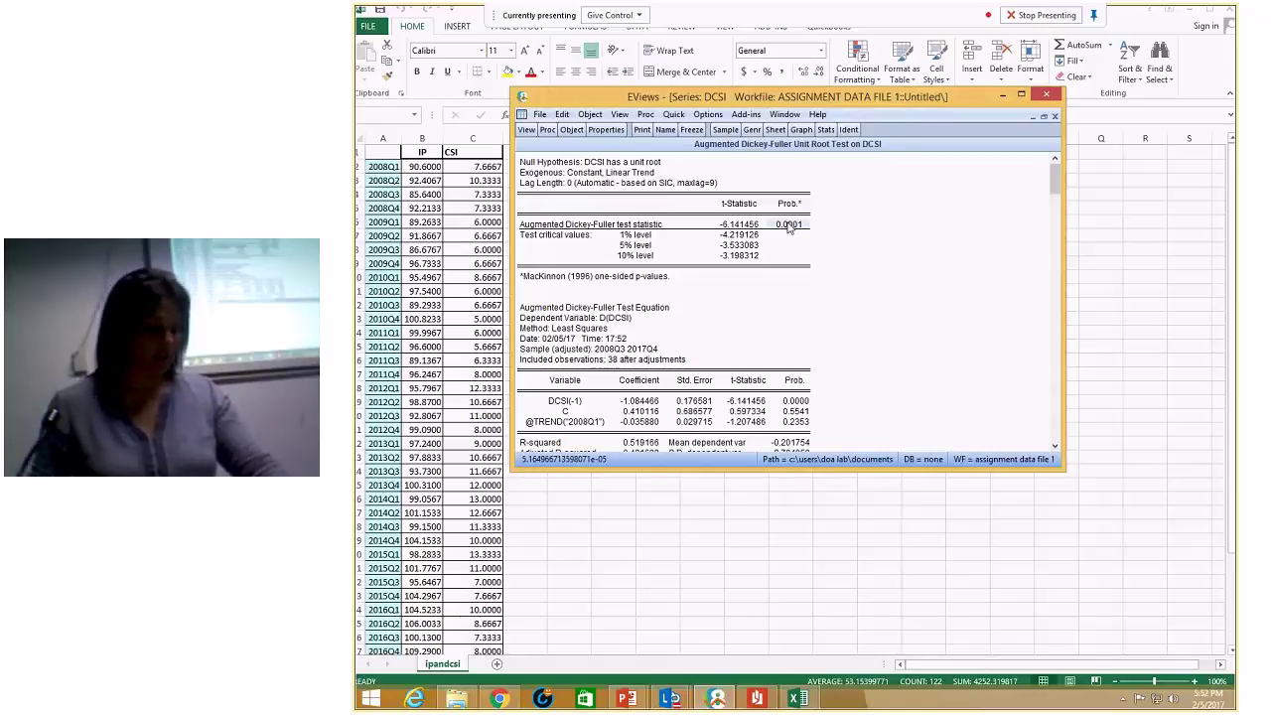
click(859, 269)
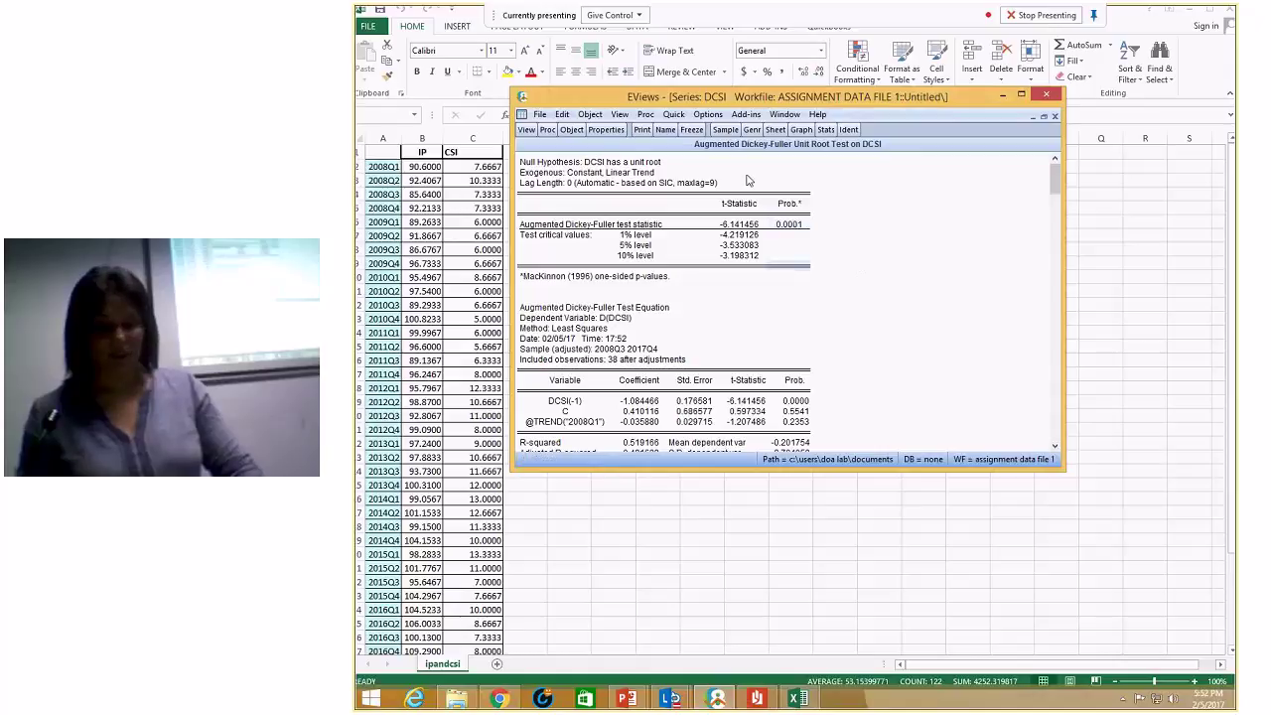
click(1055, 117)
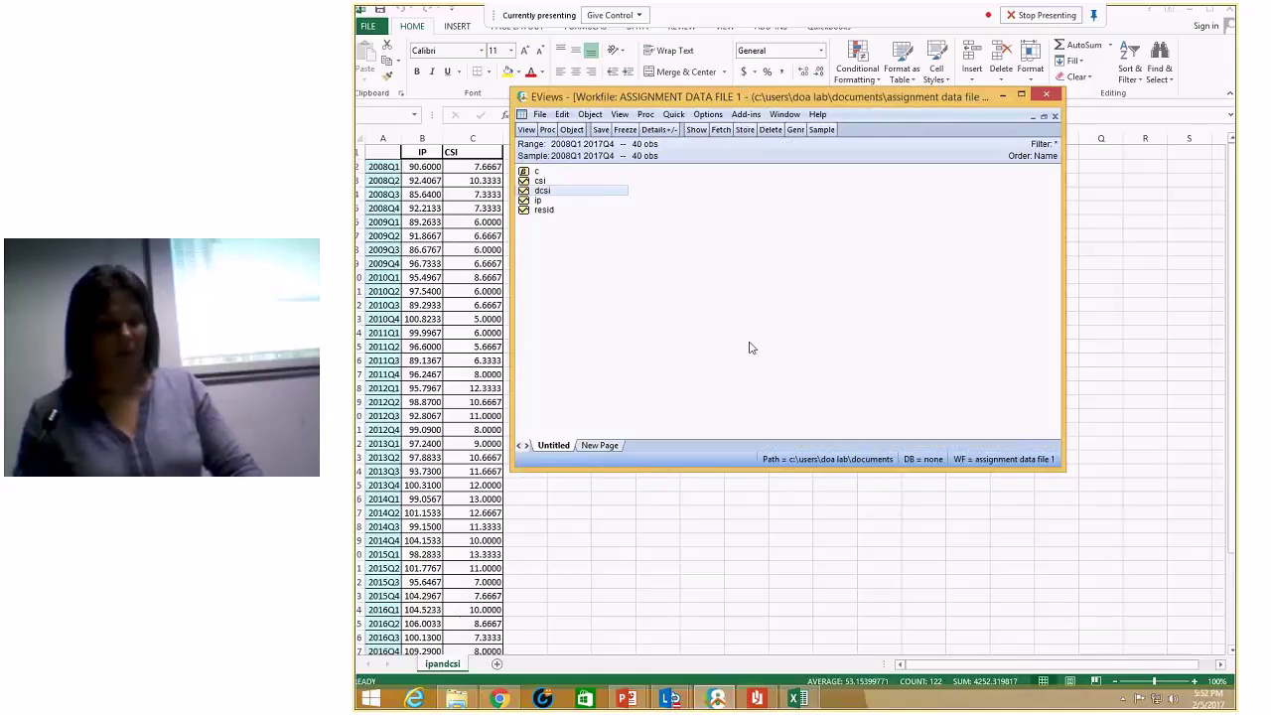
- Reopen dcsi, plot it as a Line & Symbol graph of raw data, and examine its fluctuation over the years
double_click(572, 195)
click(526, 130)
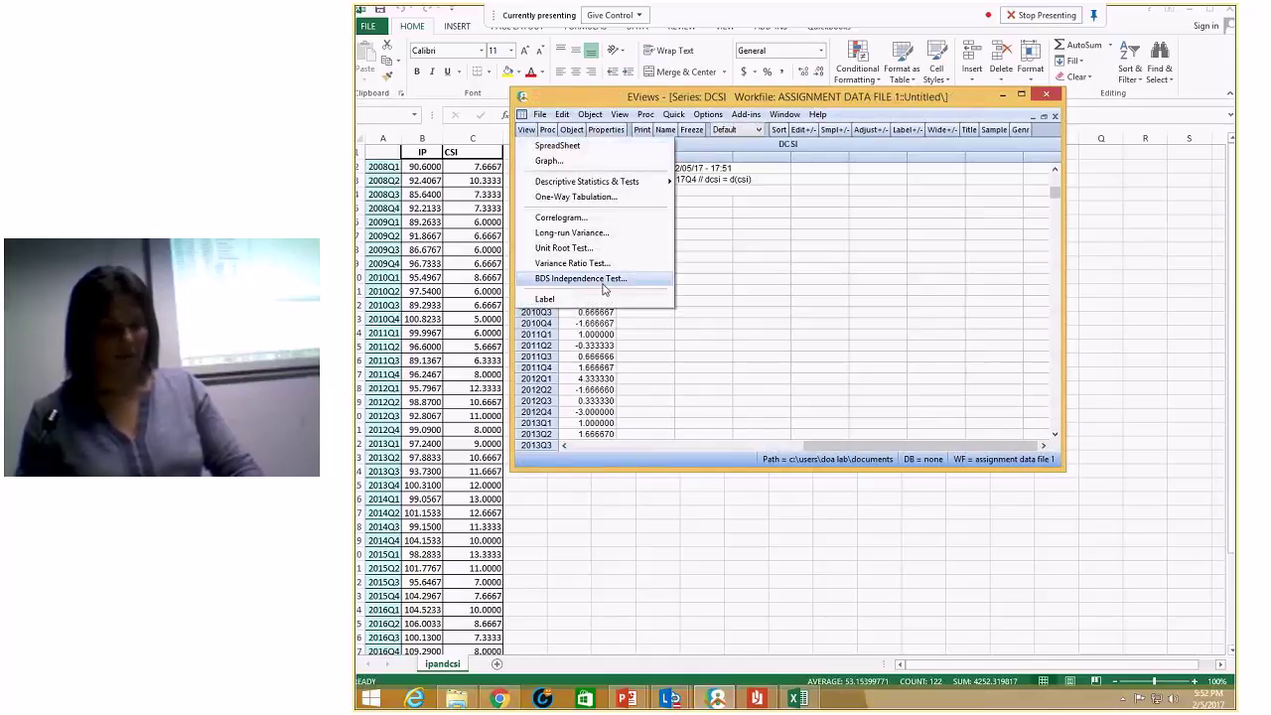
click(745, 274)
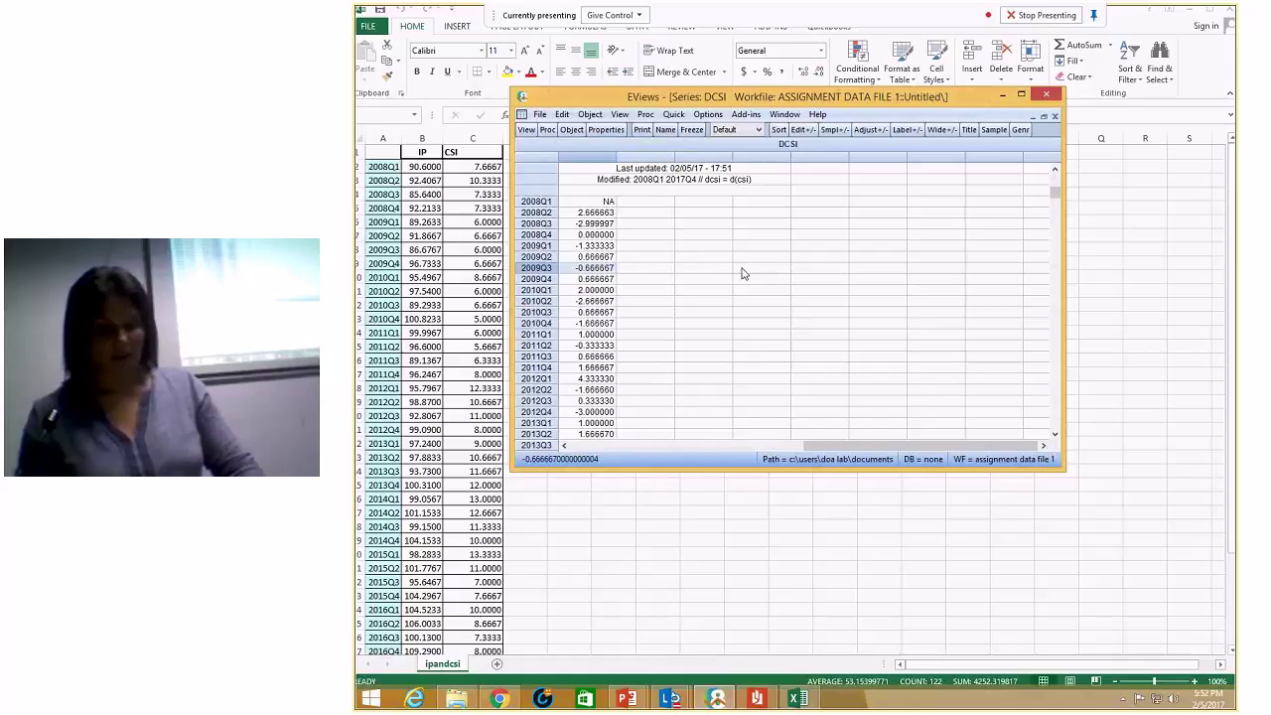
click(705, 115)
mouse_move(674, 115)
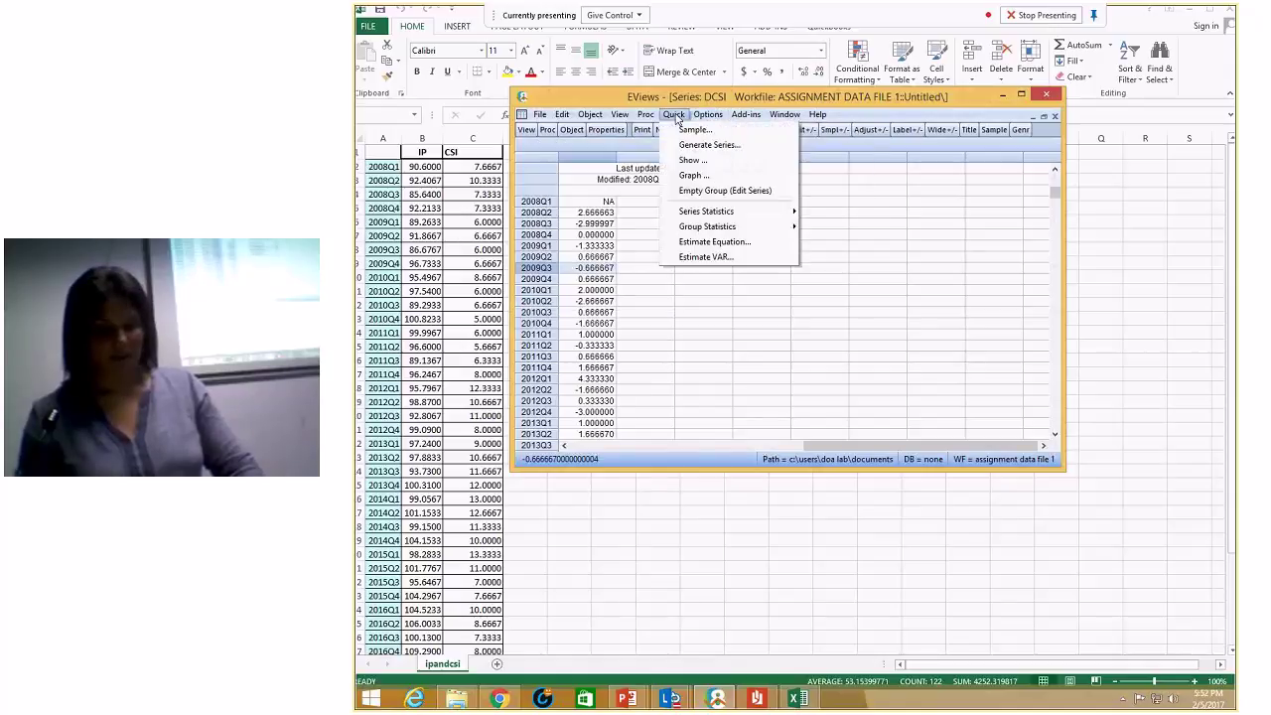
click(693, 194)
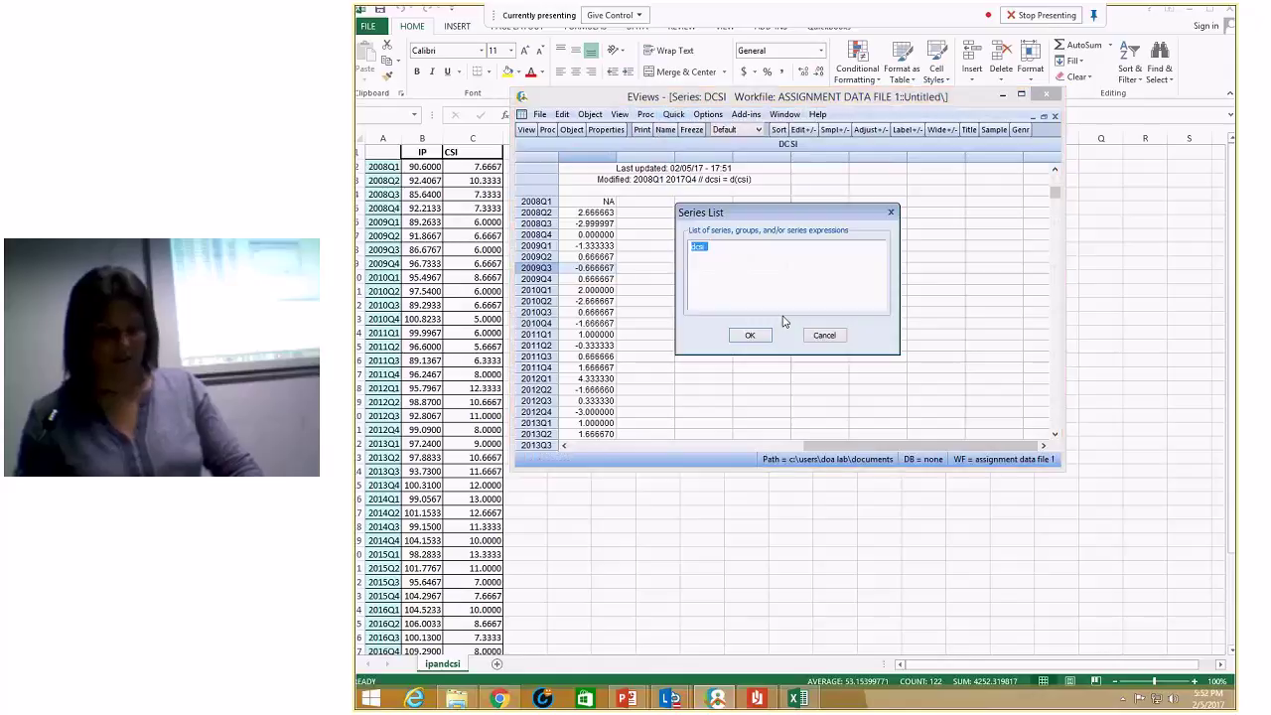
click(750, 335)
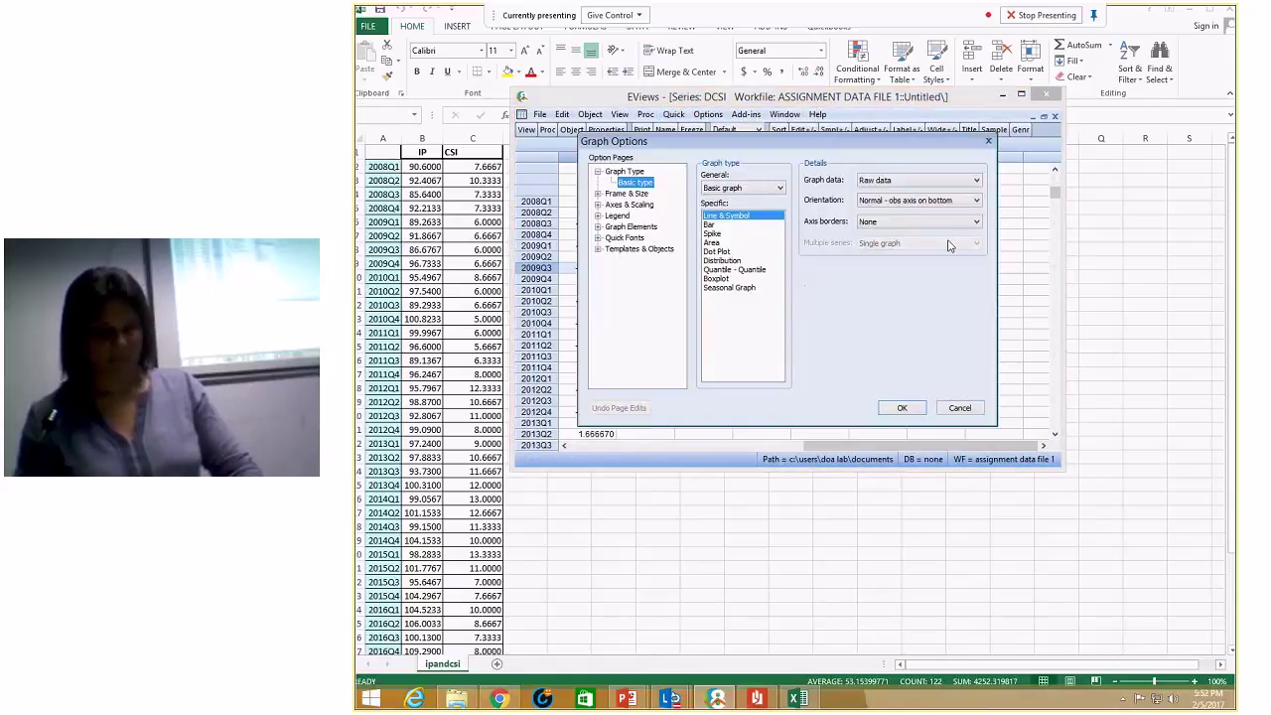
click(902, 408)
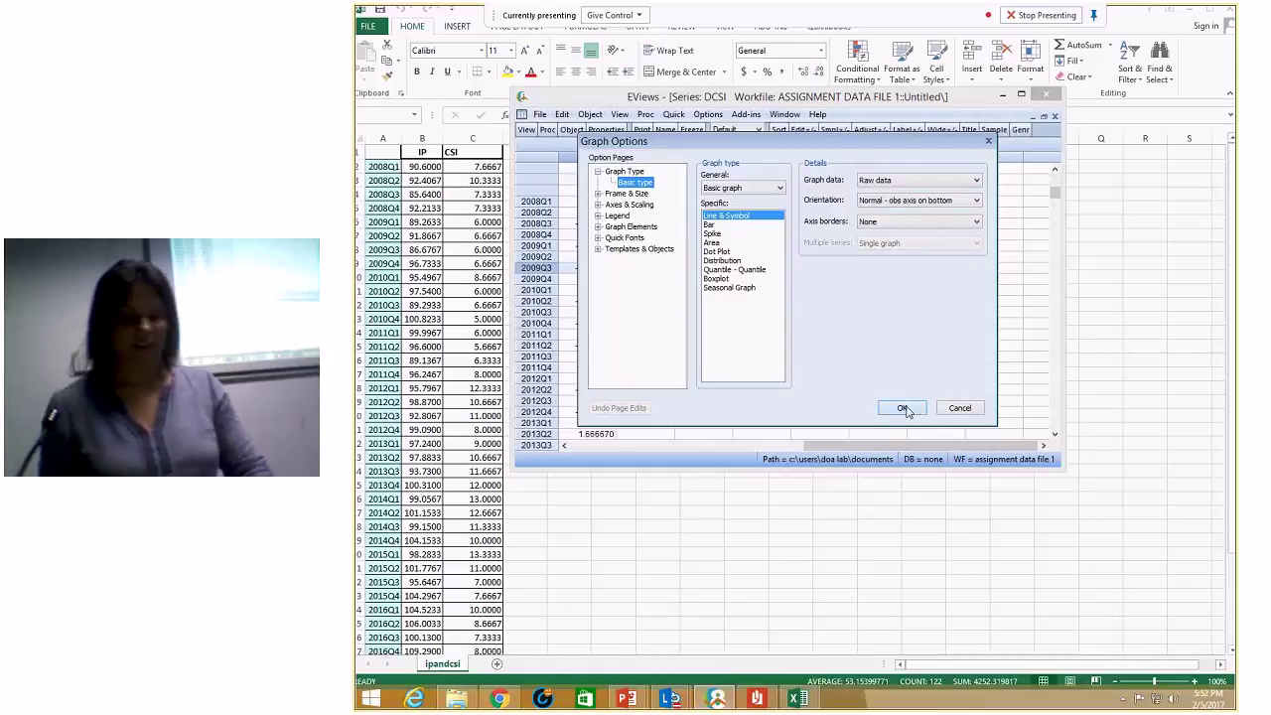
mouse_move(864, 316)
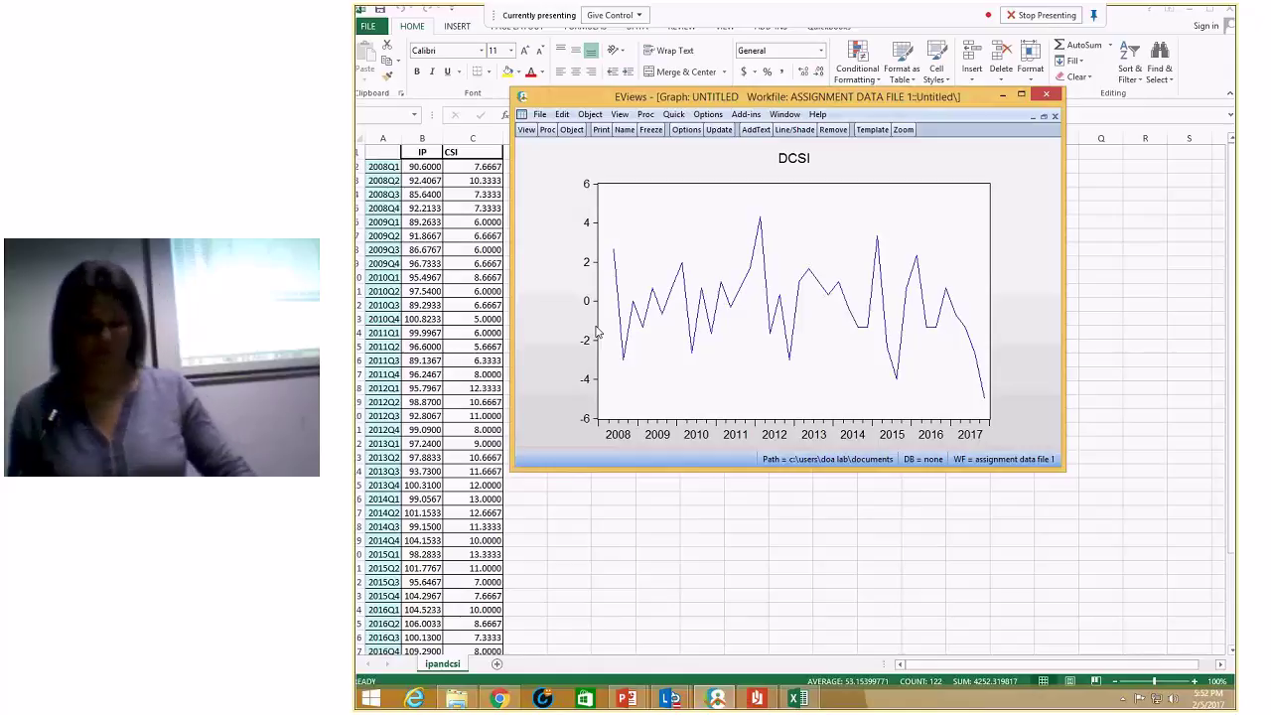
mouse_move(974, 362)
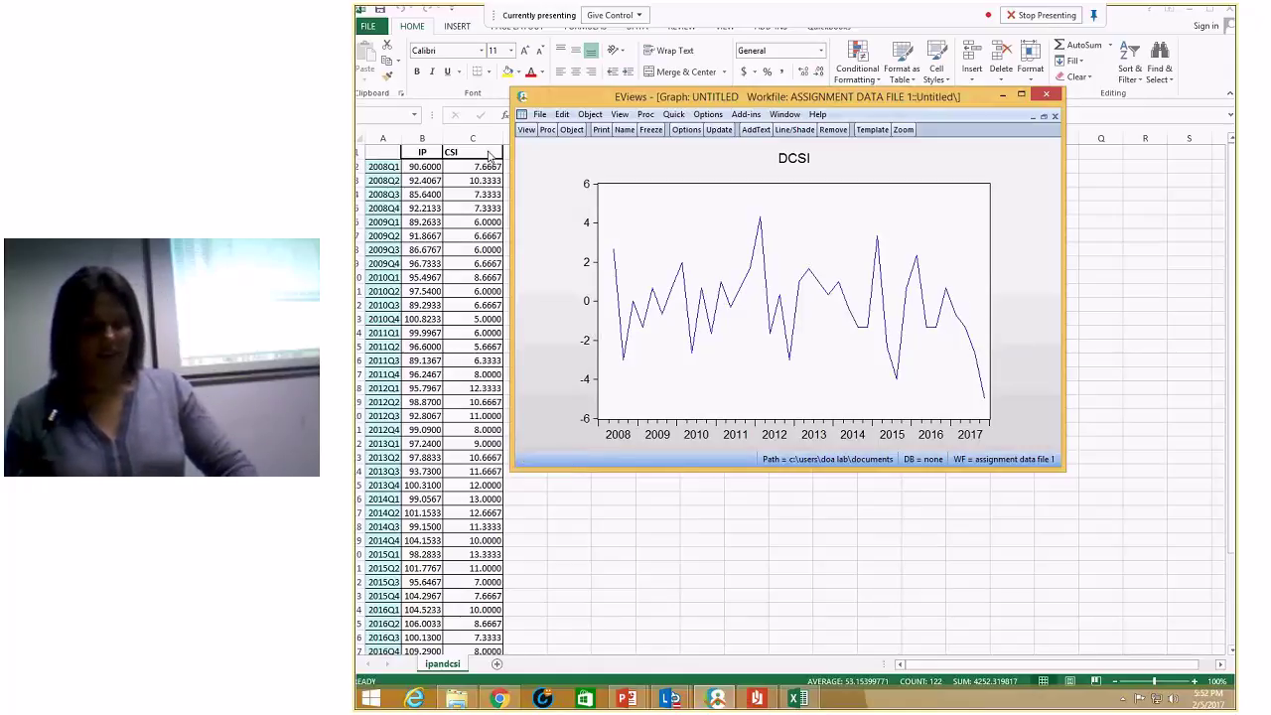
- Discard the untitled dcsi graph and display the correlogram of dcsi in level with 20 lags
click(673, 114)
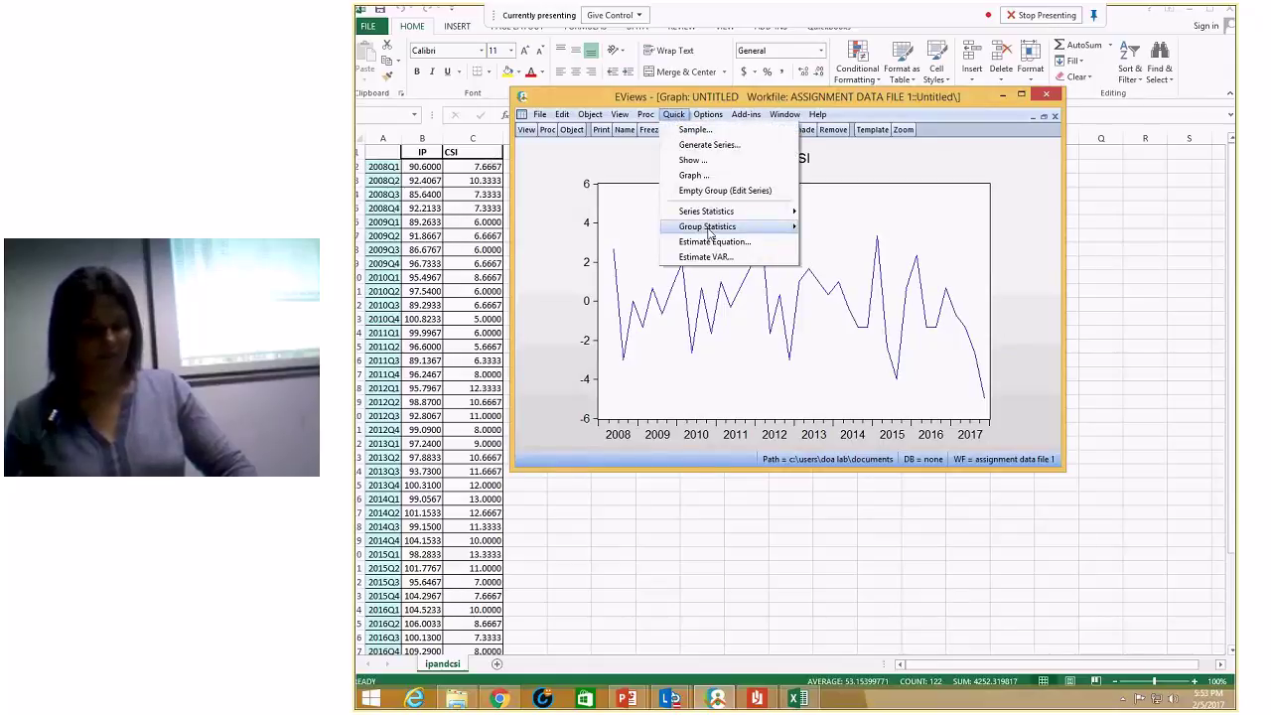
click(526, 129)
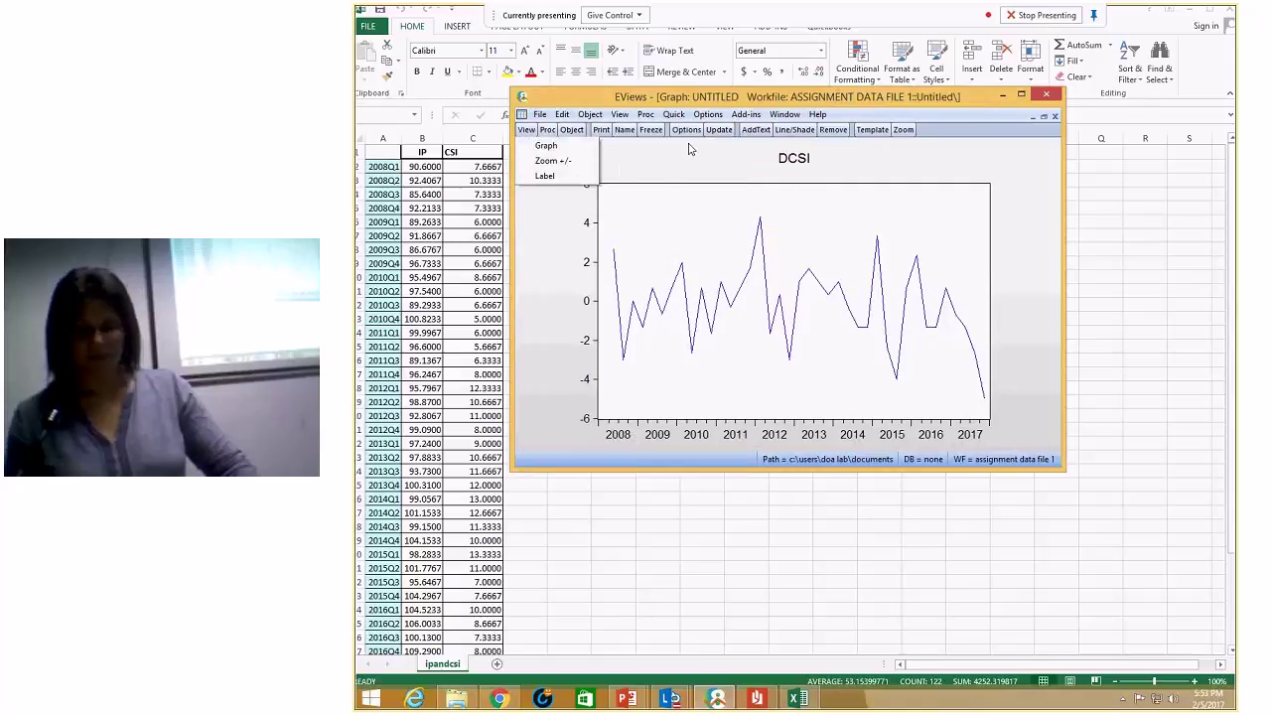
click(1057, 115)
click(753, 312)
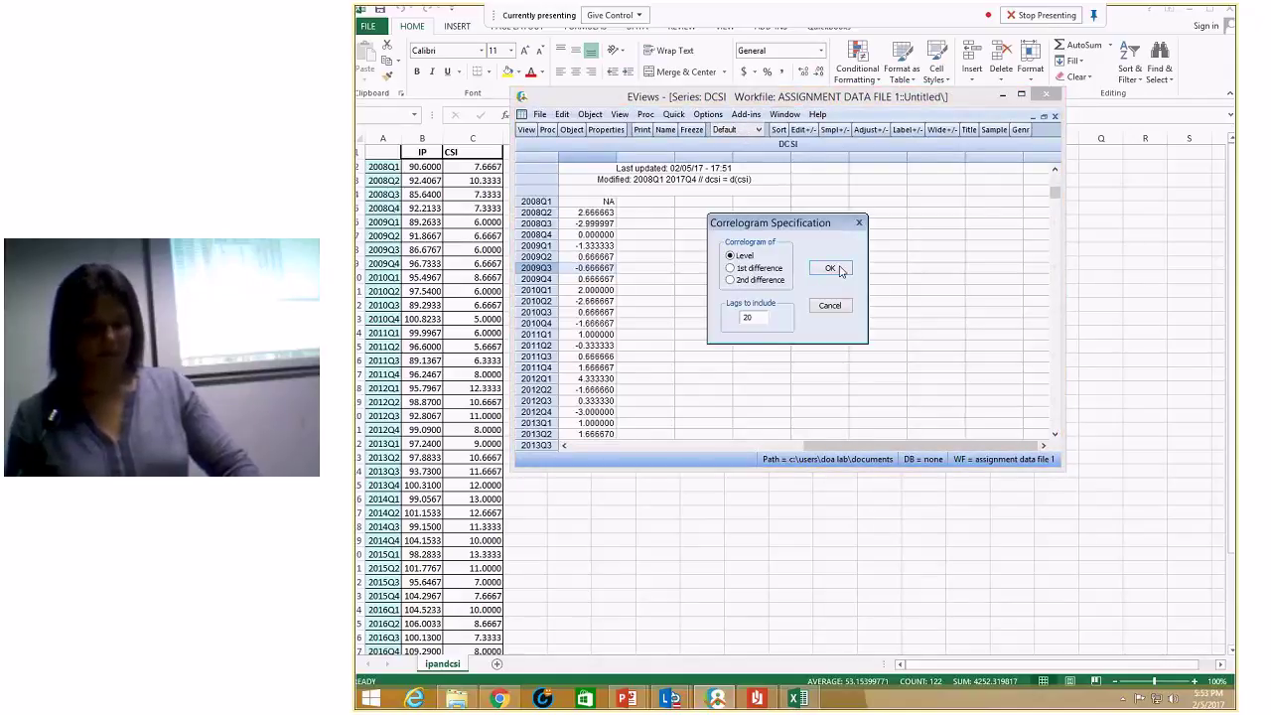
click(831, 268)
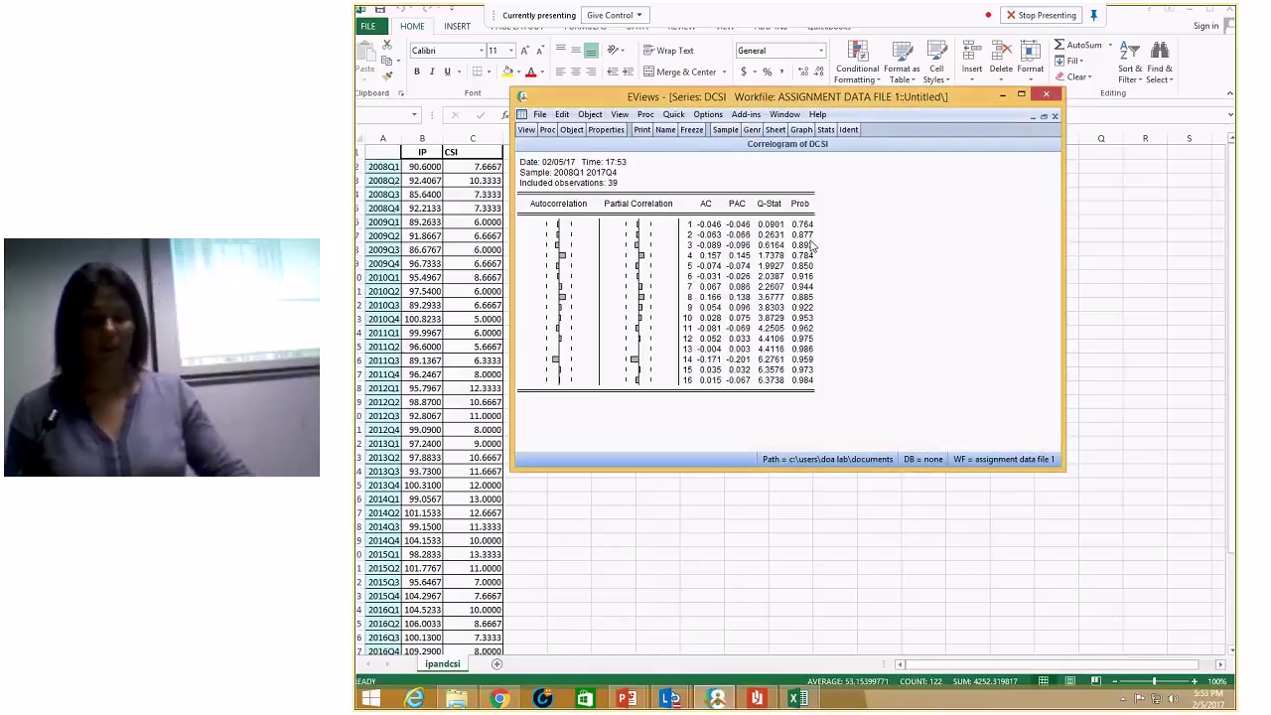
- Examine the probabilities across the lags in the dcsi correlogram, and close it to return to the workfile
click(803, 234)
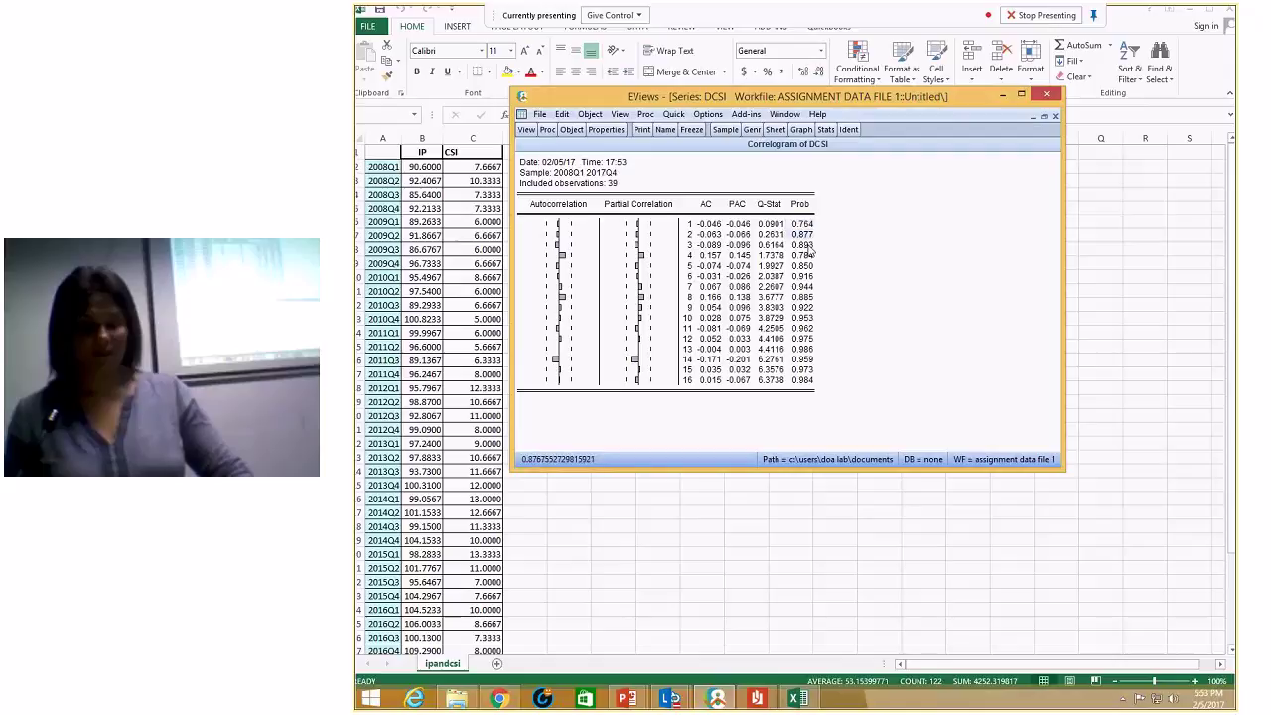
click(806, 286)
click(809, 307)
click(809, 316)
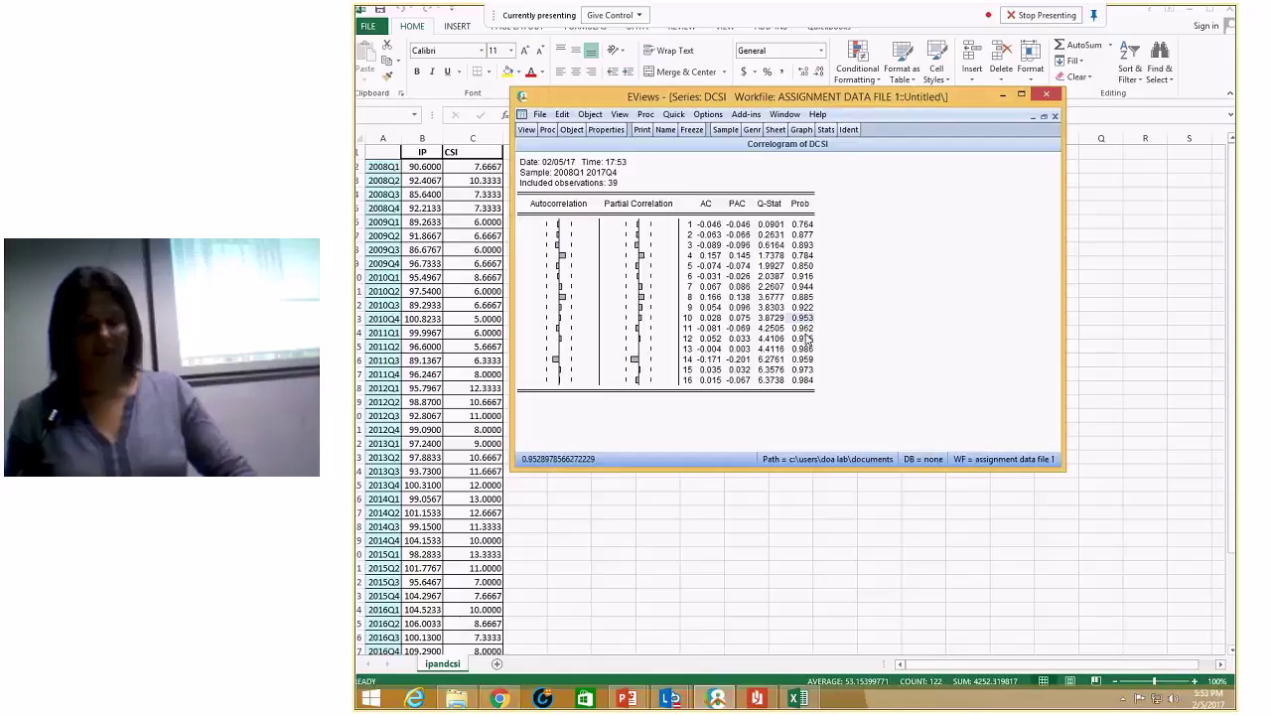
click(809, 380)
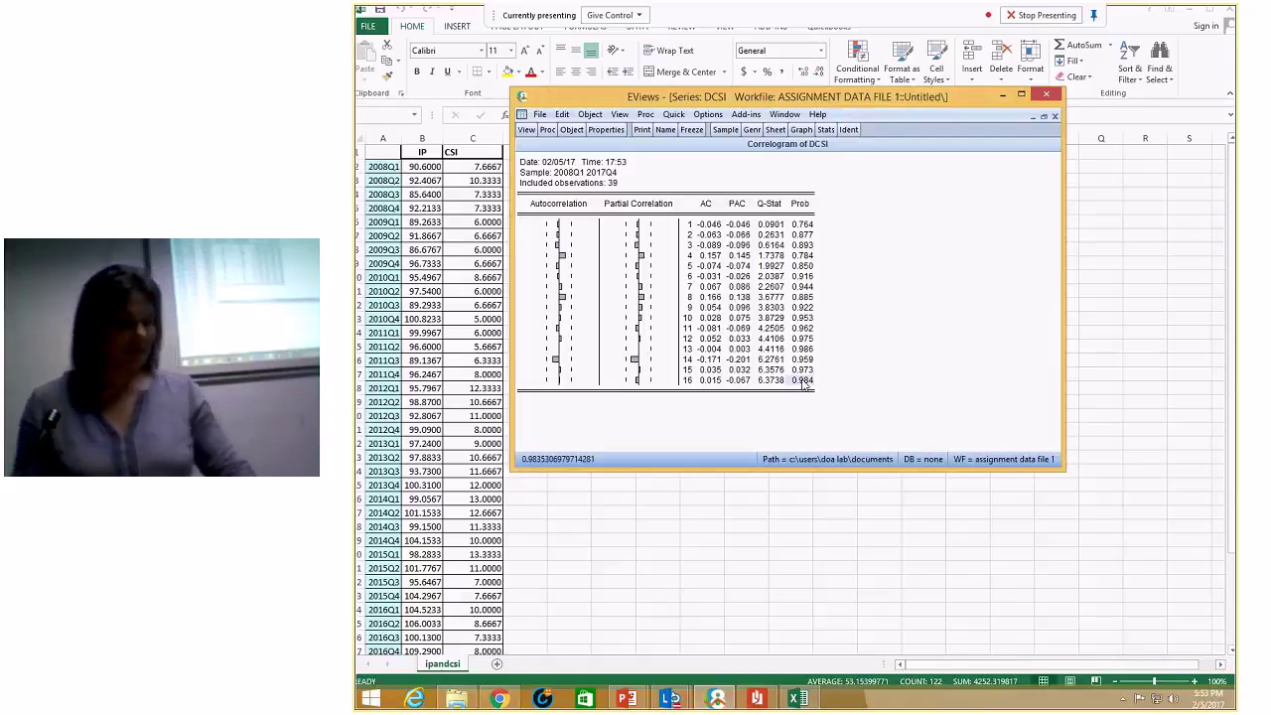
key(Up)
key(Up)
key(Up)
key(Up)
key(Up)
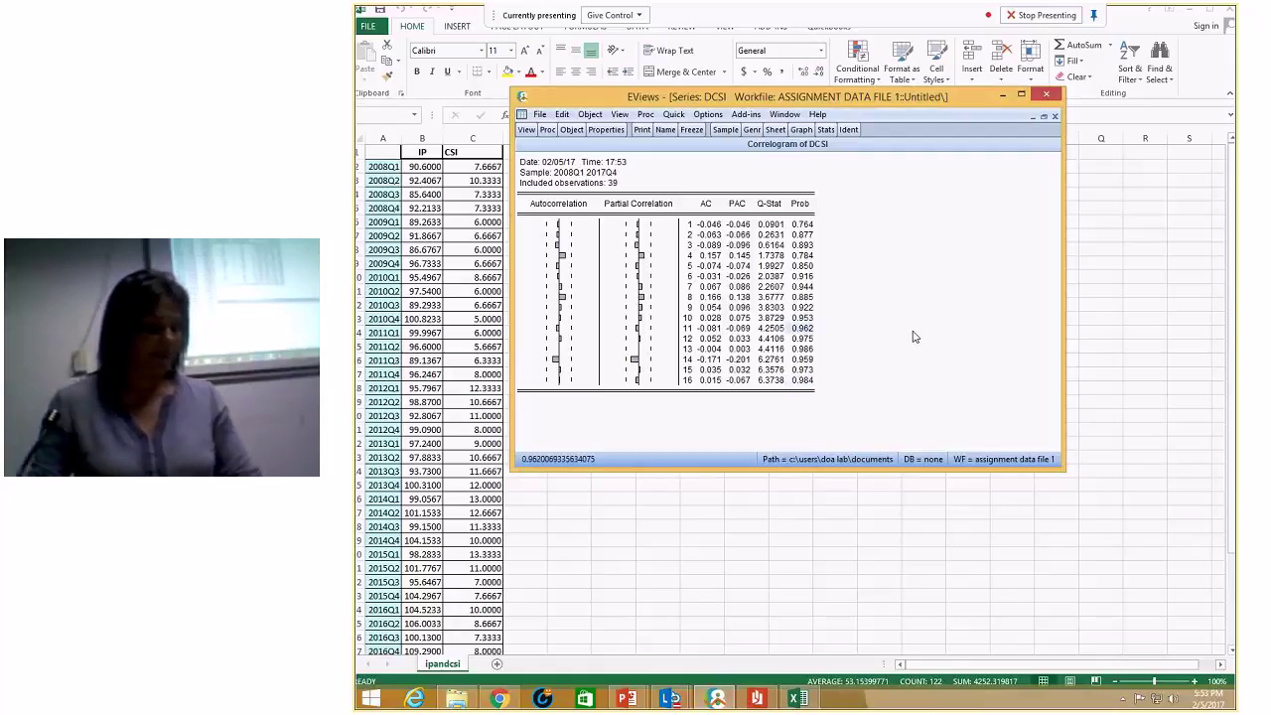
key(Up)
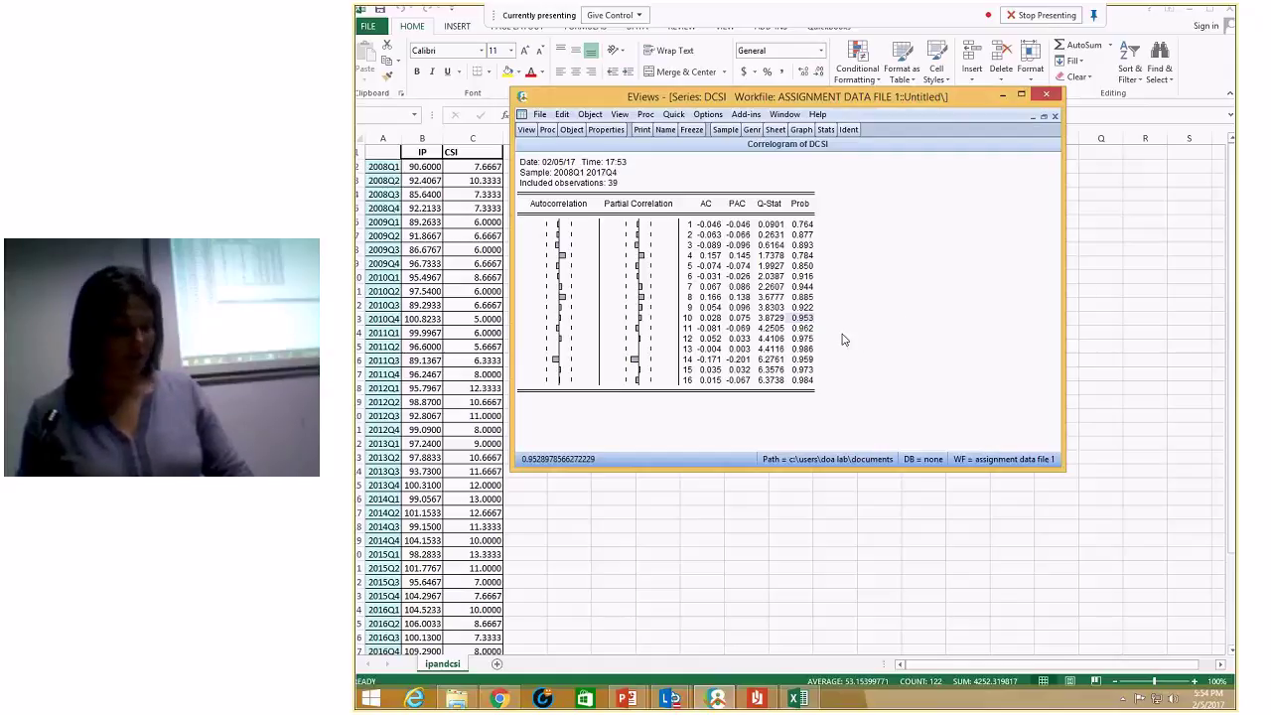
key(Down)
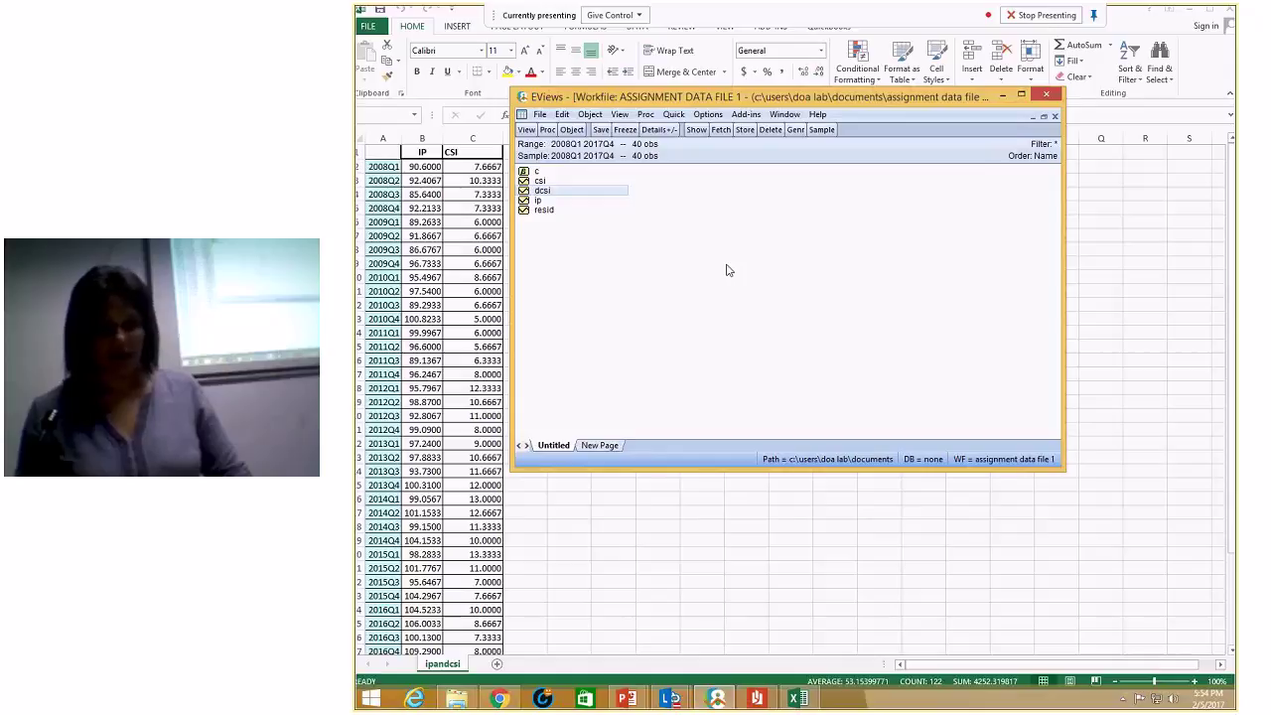
- Generate the first-differenced IP series with the equation dip = d(ip) over the sample 2008Q1 2017Q4
click(795, 130)
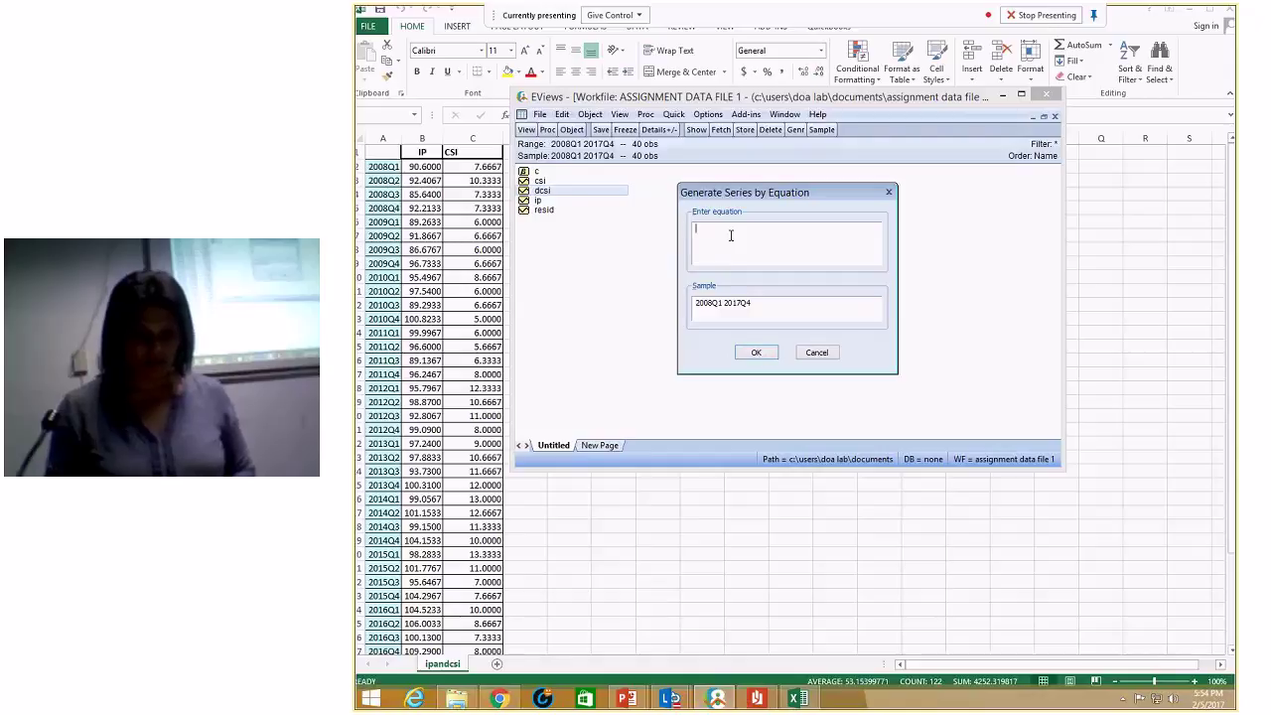
text(dip)
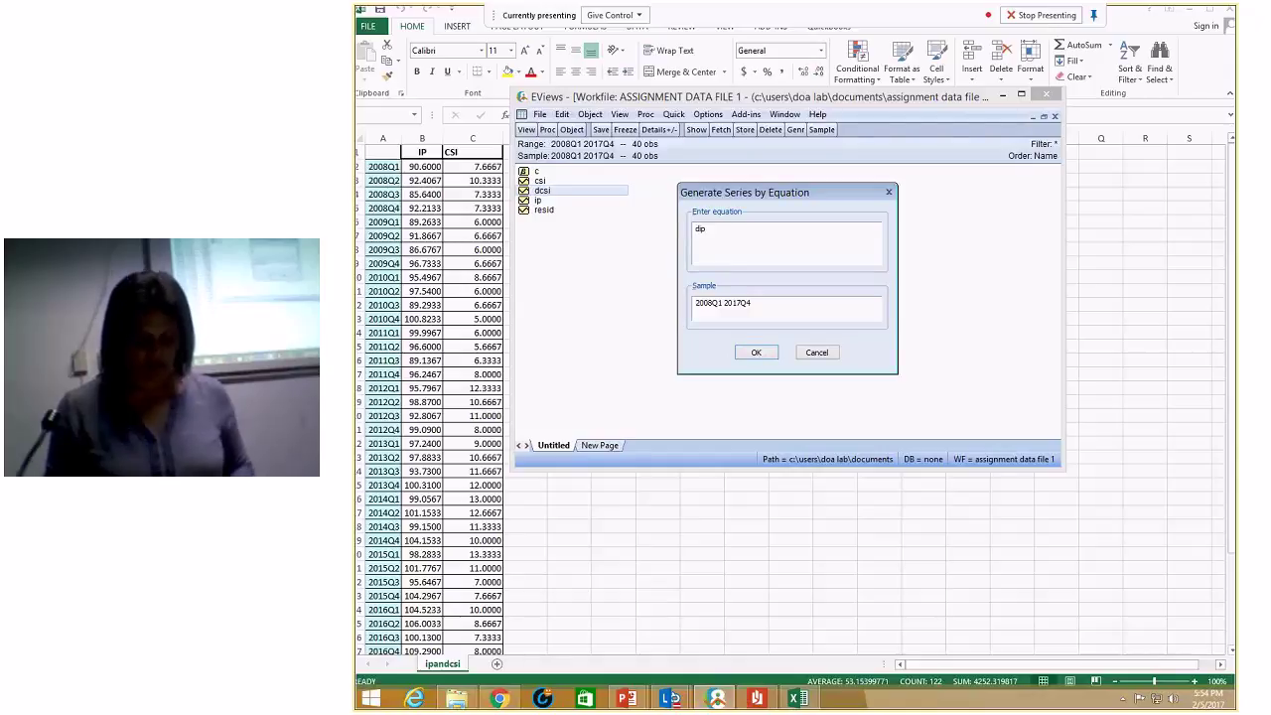
text( = d)
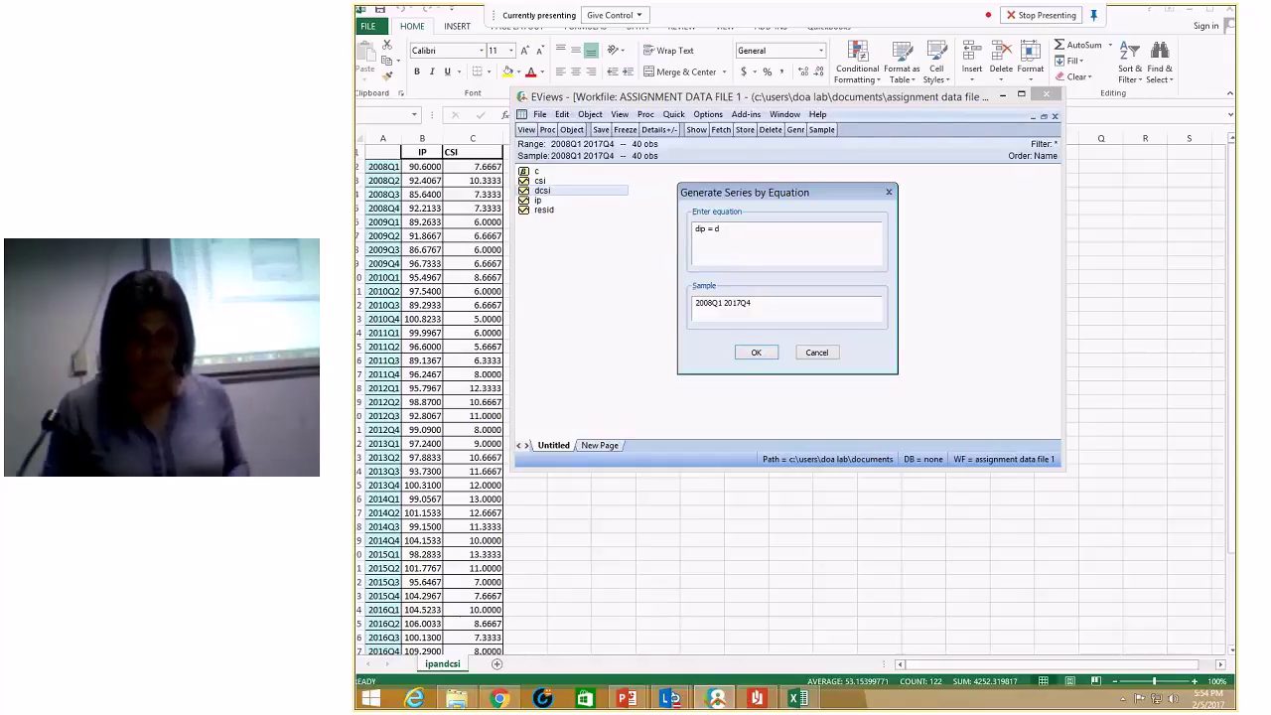
text((ip))
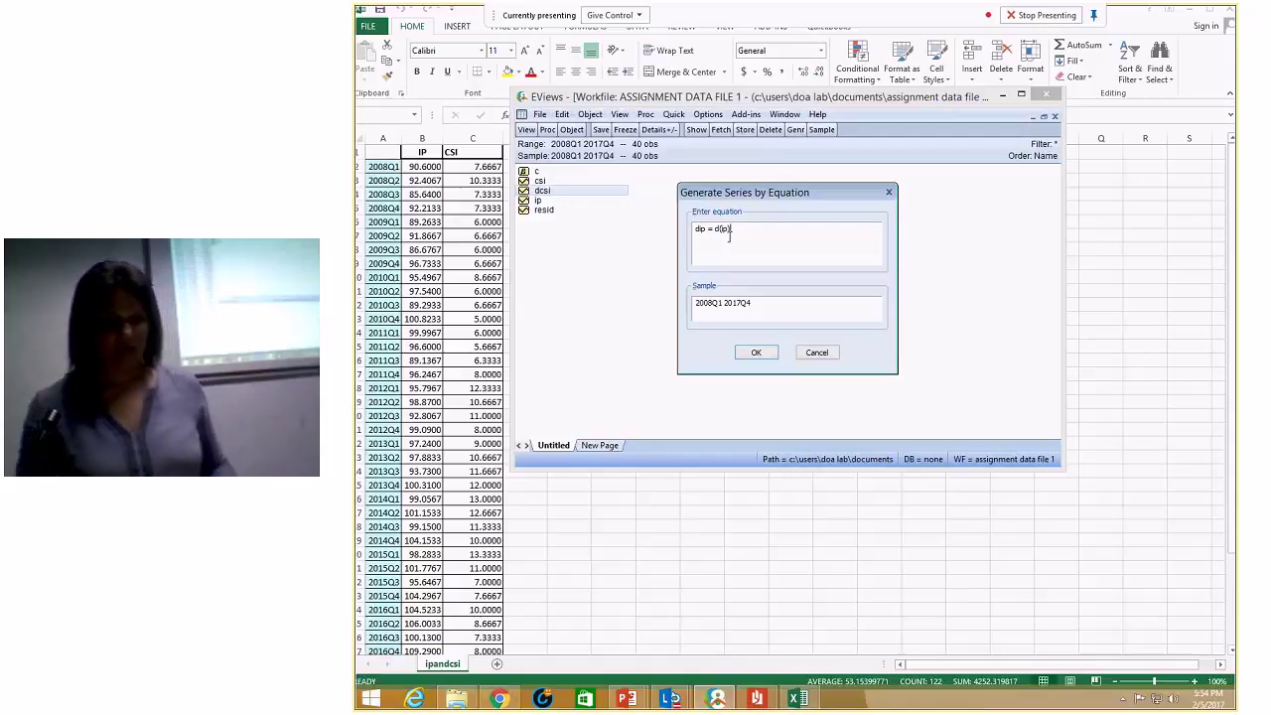
click(755, 354)
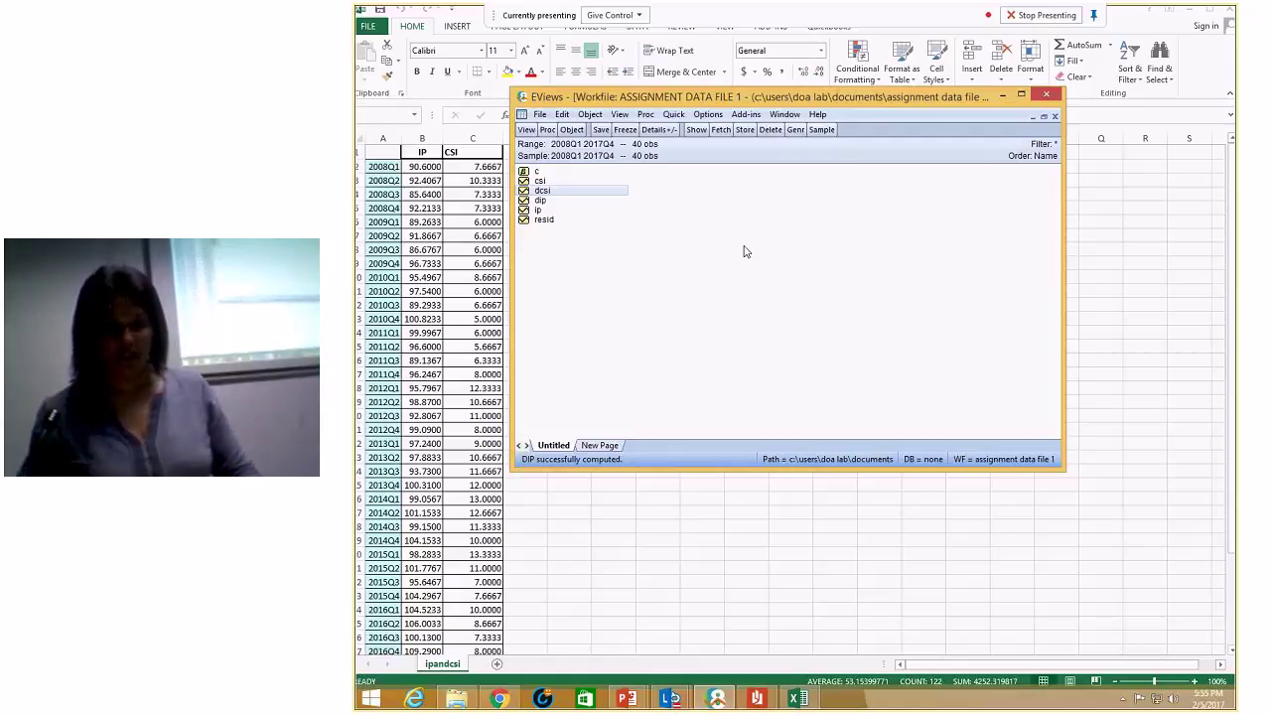
- Try to generate a logged difference series with the equation dlogIP = Log(dip) over the sample 2008Q1 2017Q4
click(794, 131)
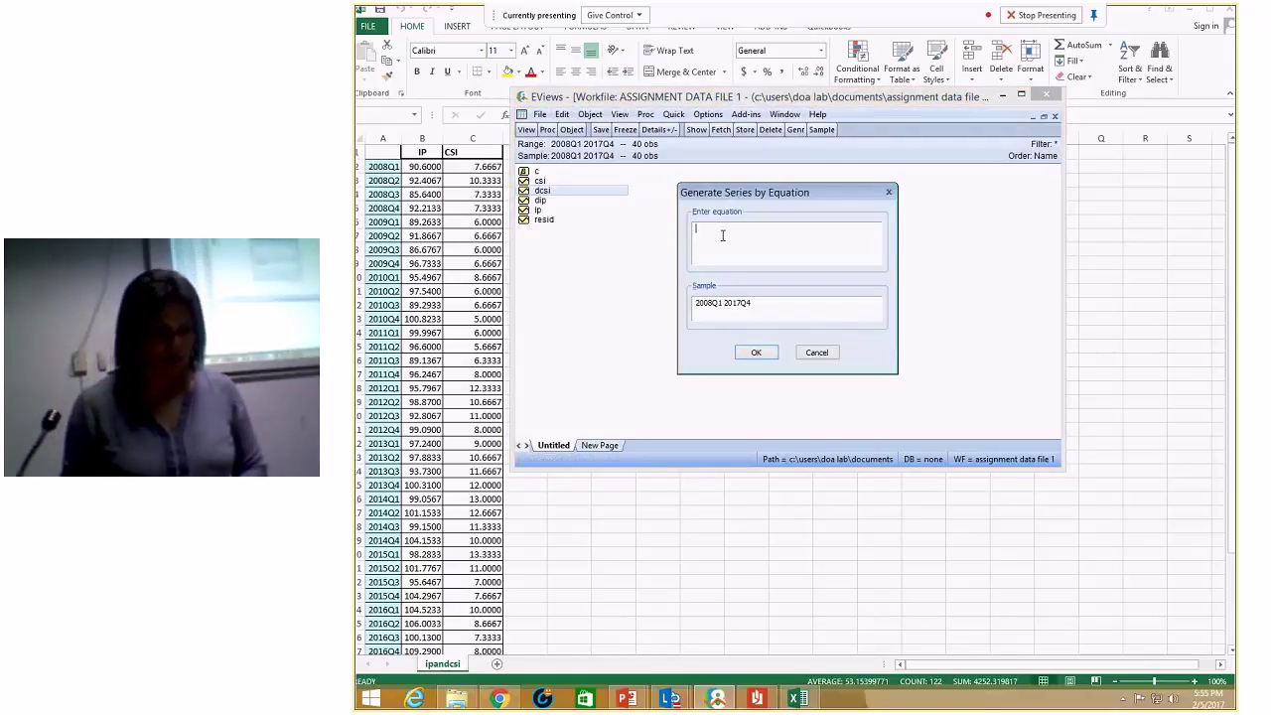
text(dl)
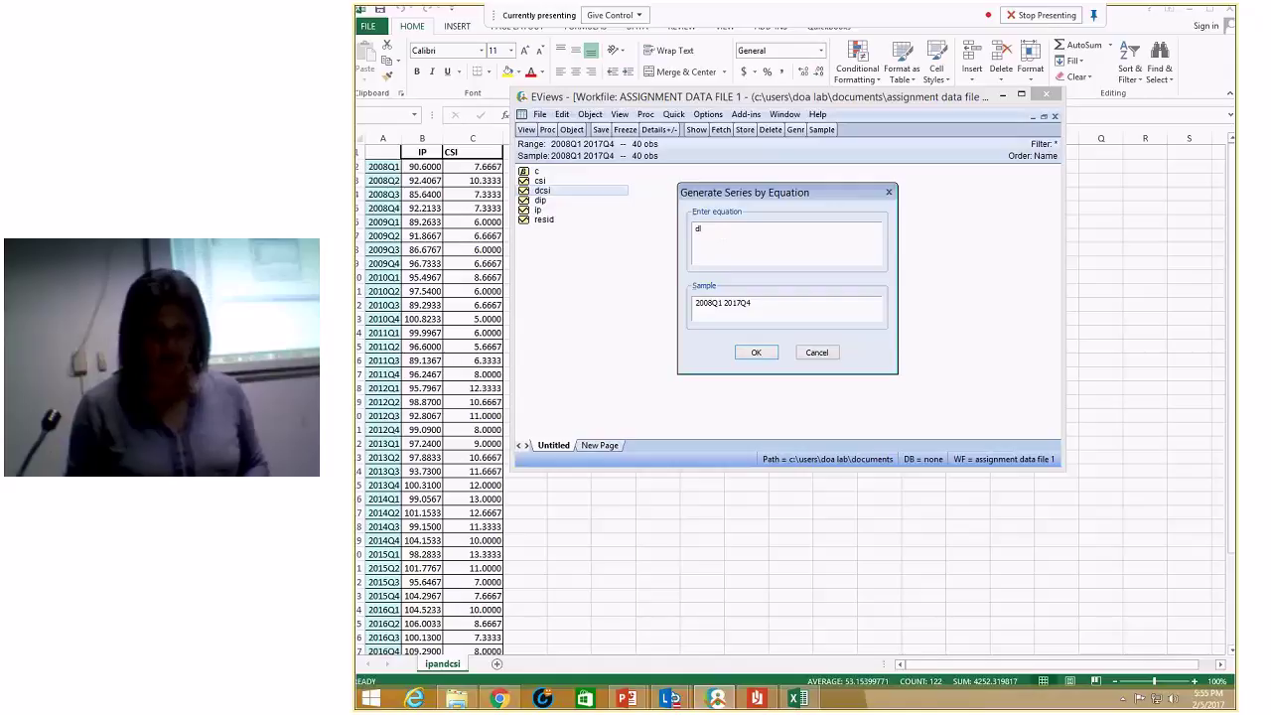
text(og(IP)
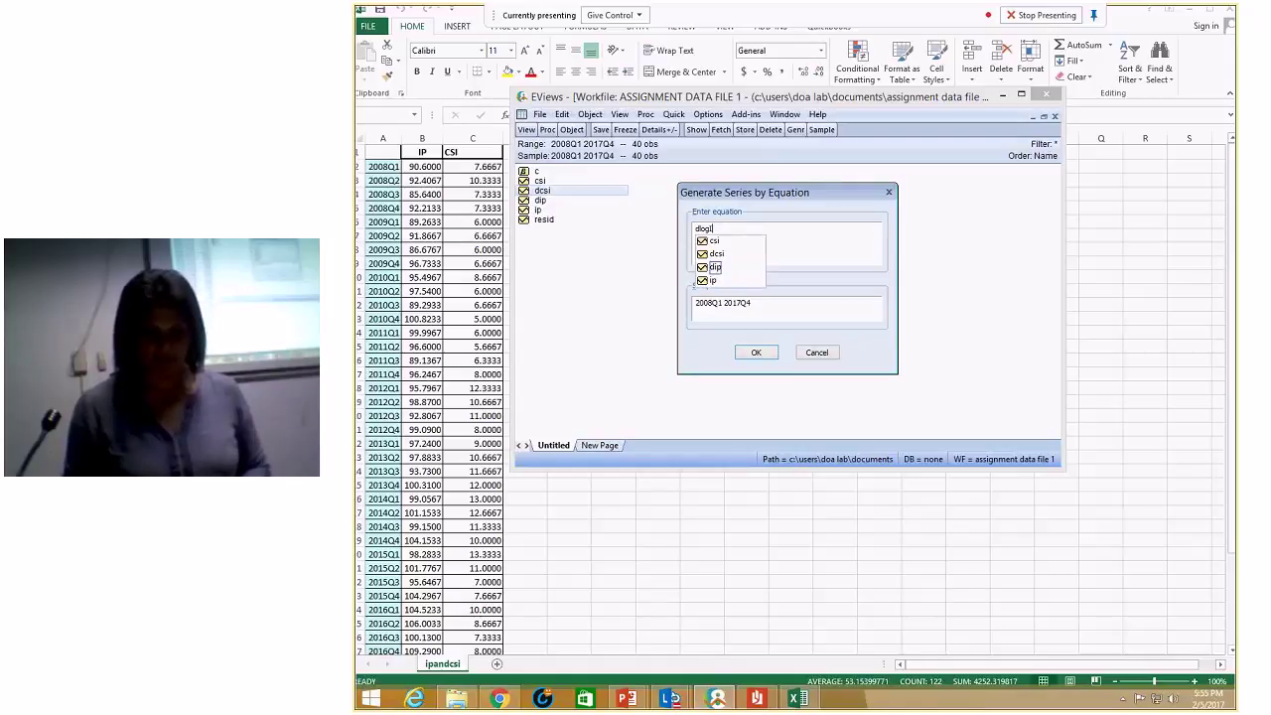
key(BackSpace)
key(BackSpace)
text(ip)
key(BackSpace)
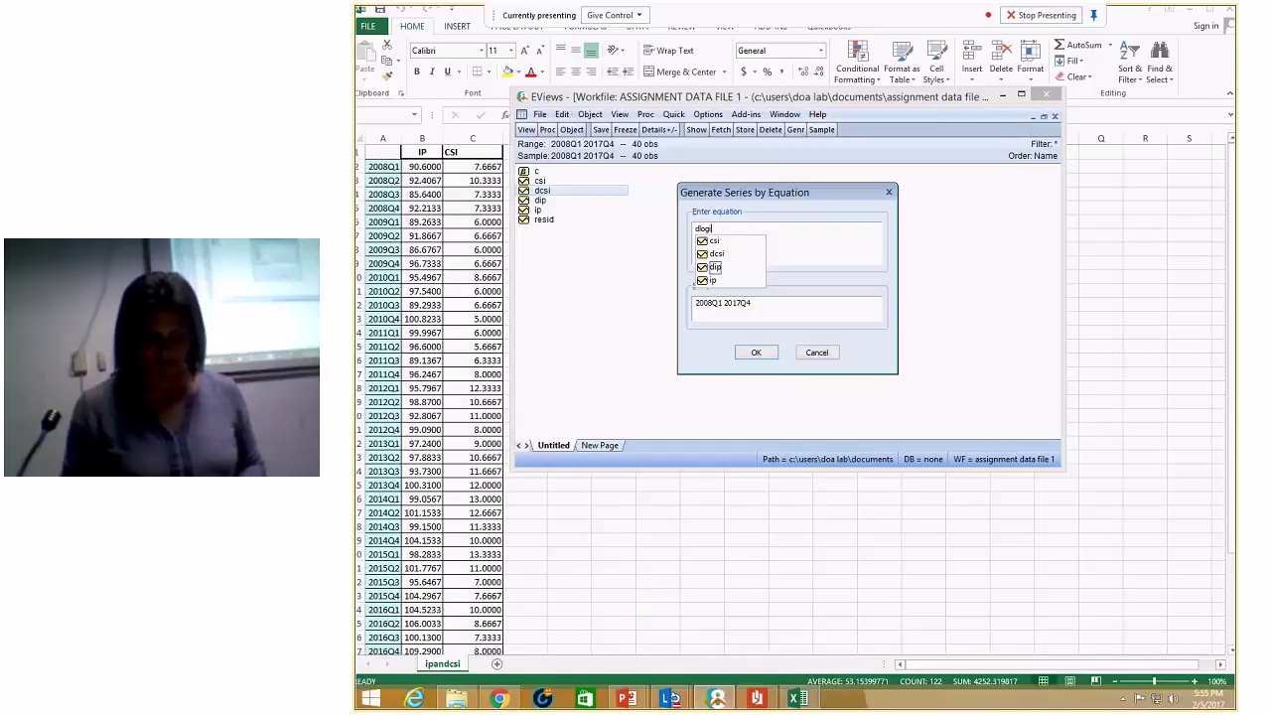
text(IP)
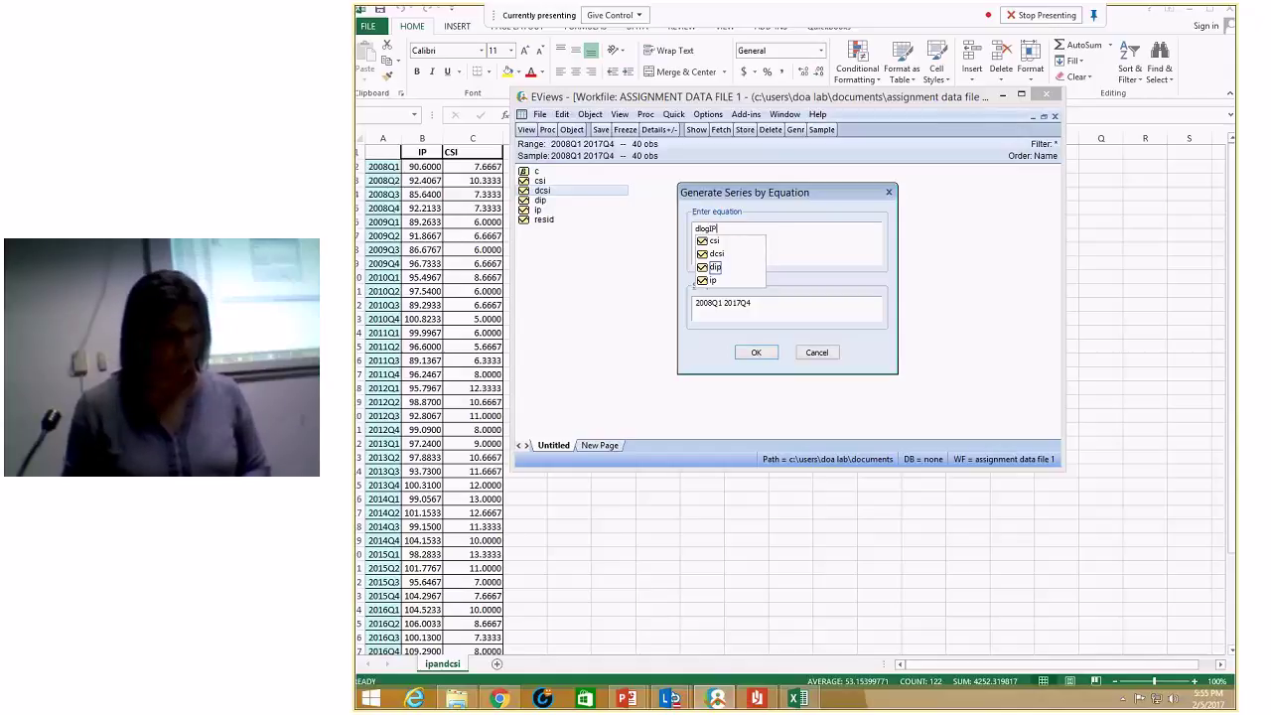
text( = d)
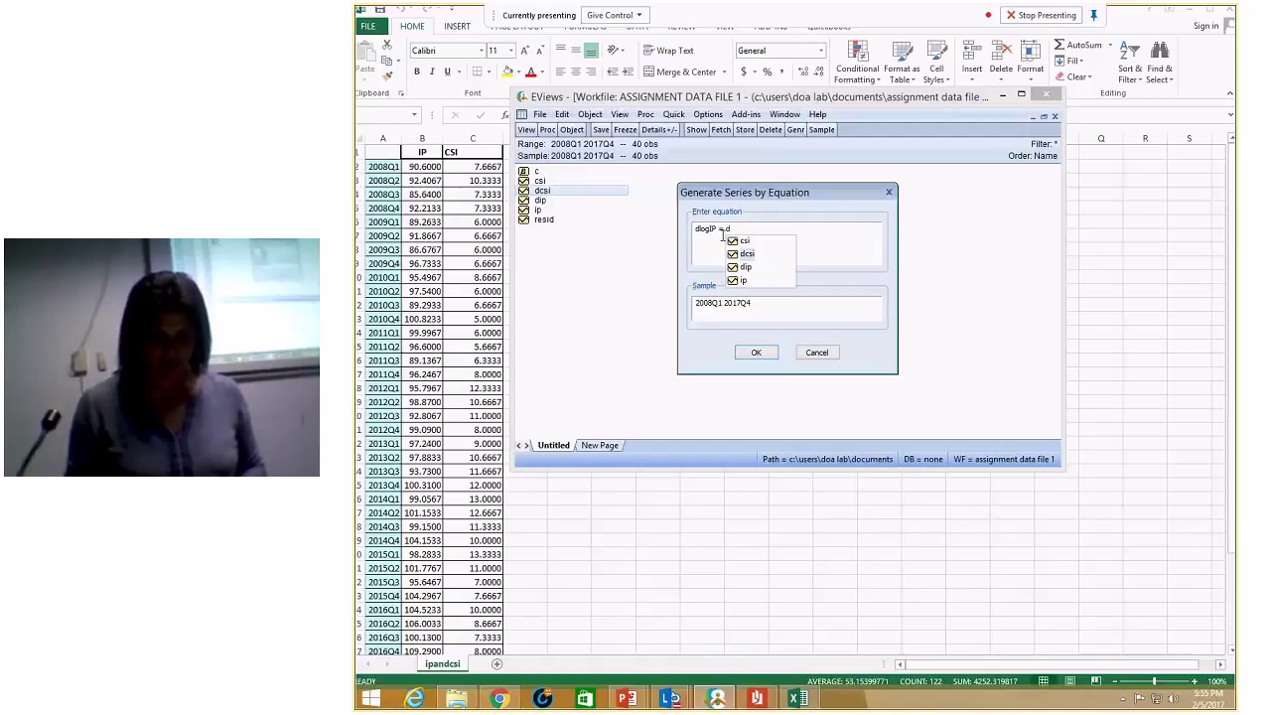
key(BackSpace)
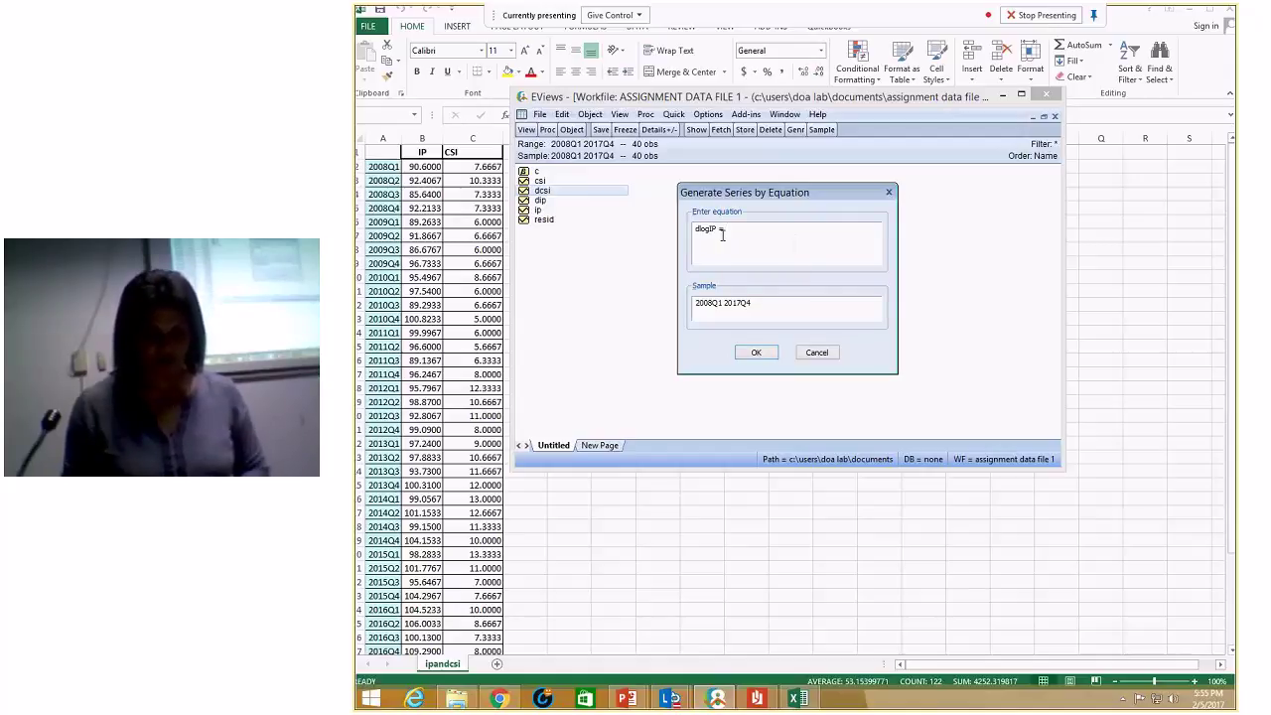
text(Log)
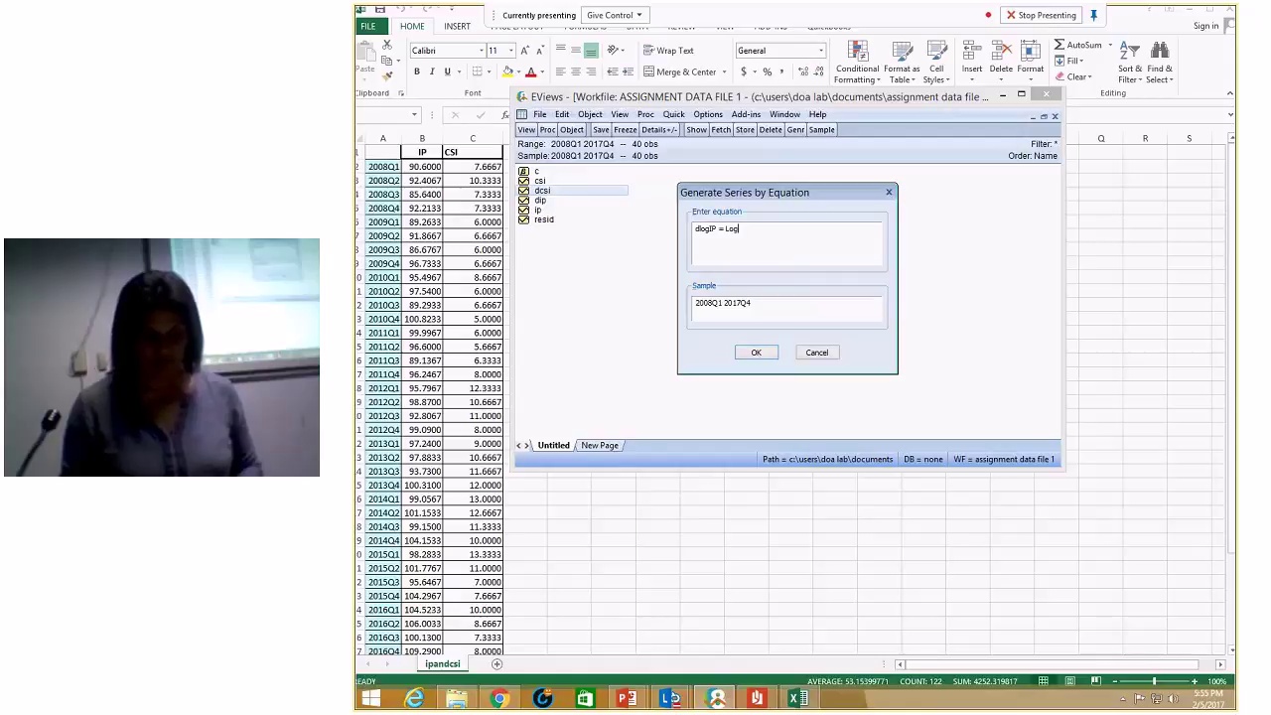
text((dip)
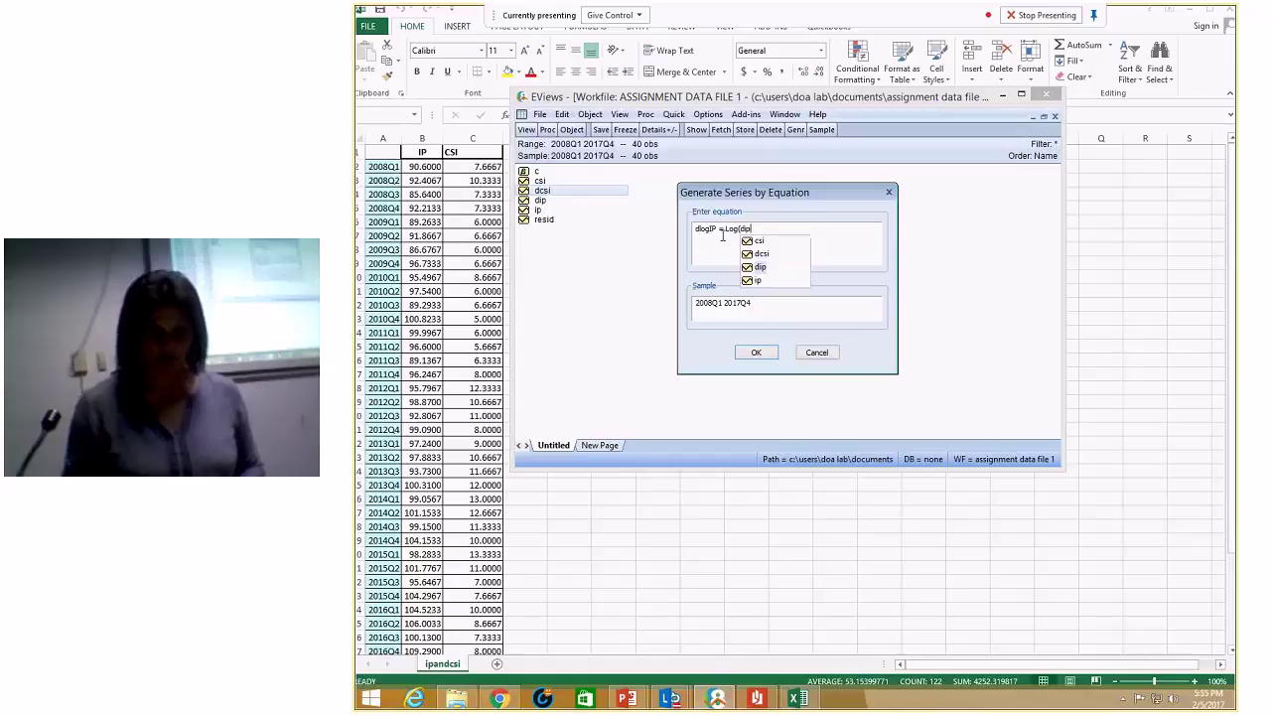
text())
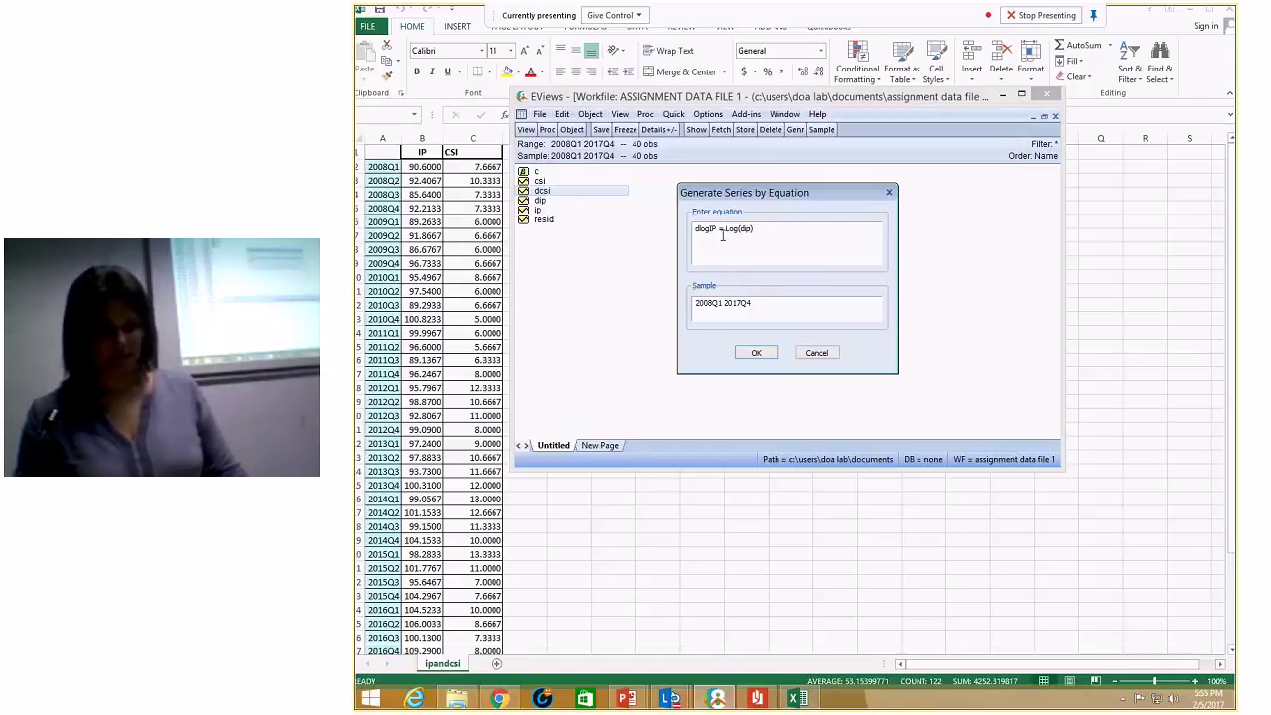
click(756, 353)
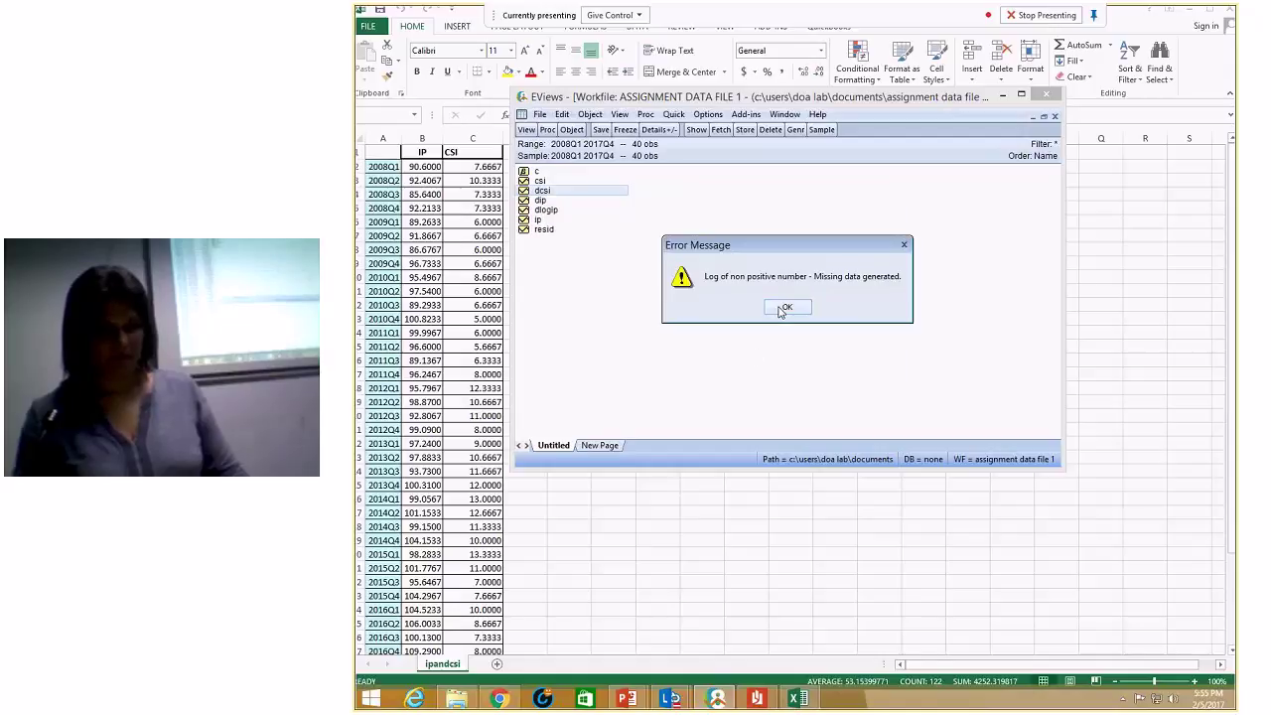
click(779, 311)
click(779, 311)
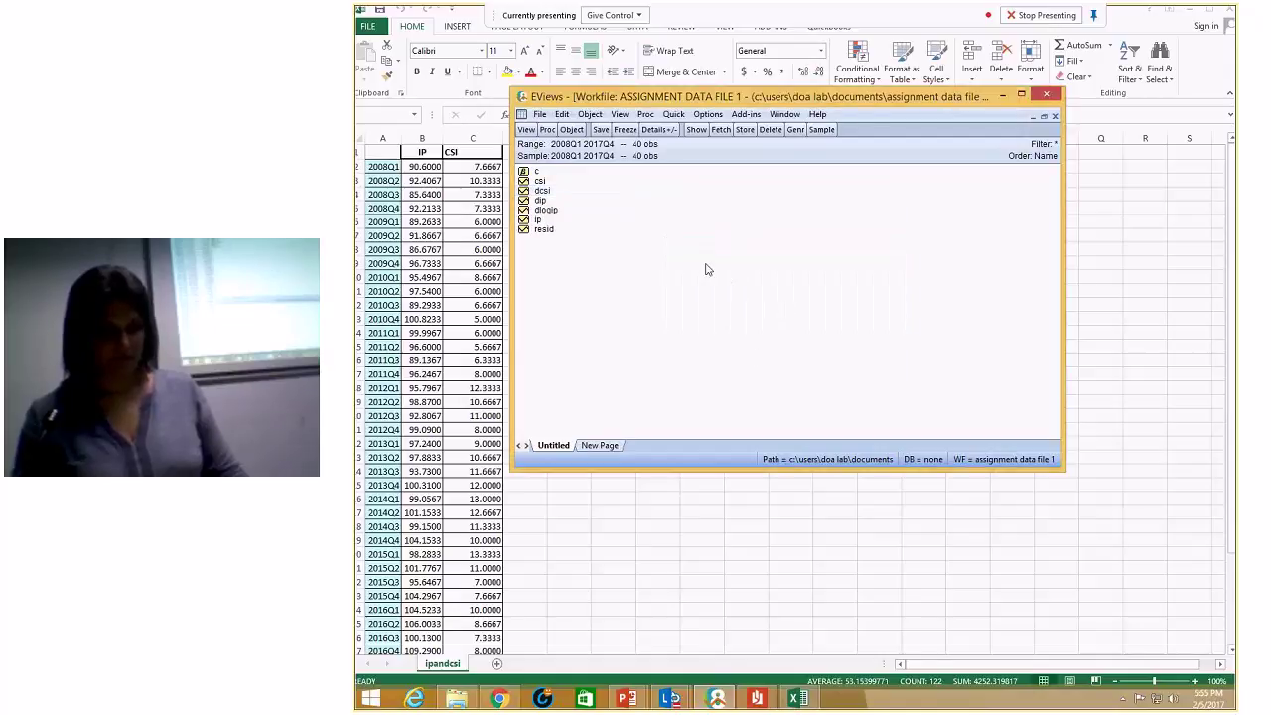
- Check the values of the dlogip series, close it, and delete it from the workfile
double_click(547, 210)
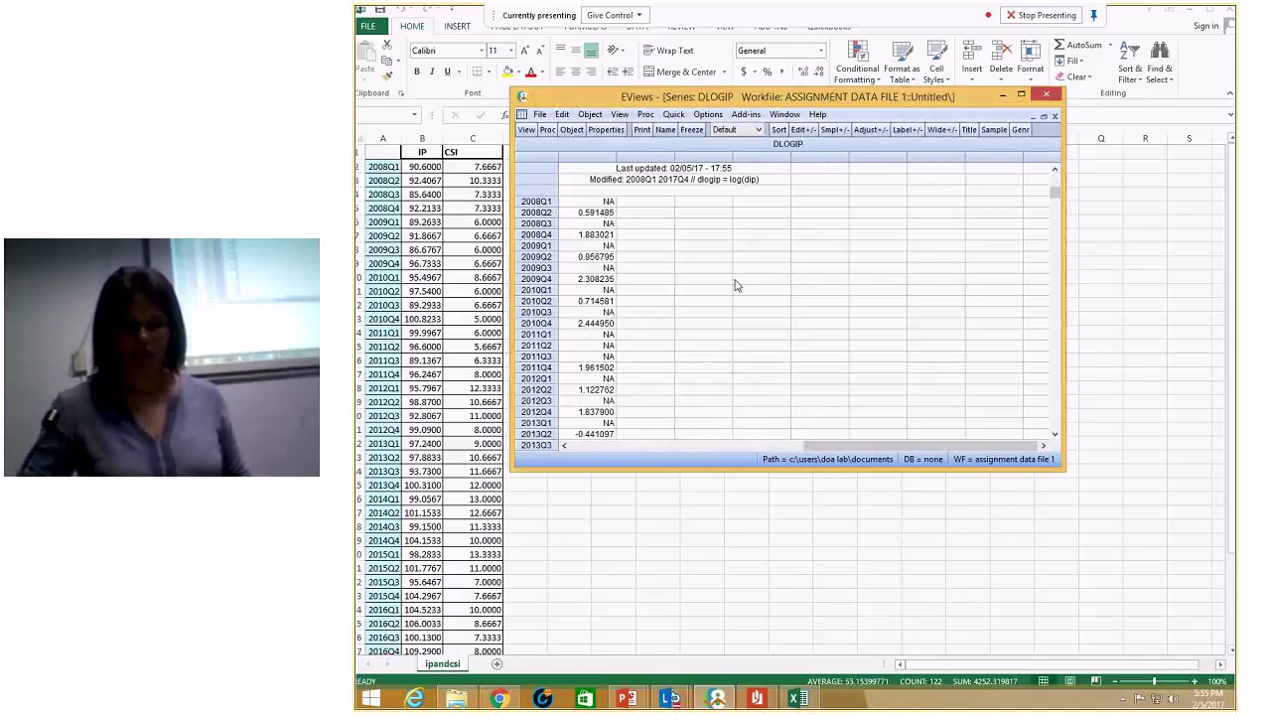
click(1055, 118)
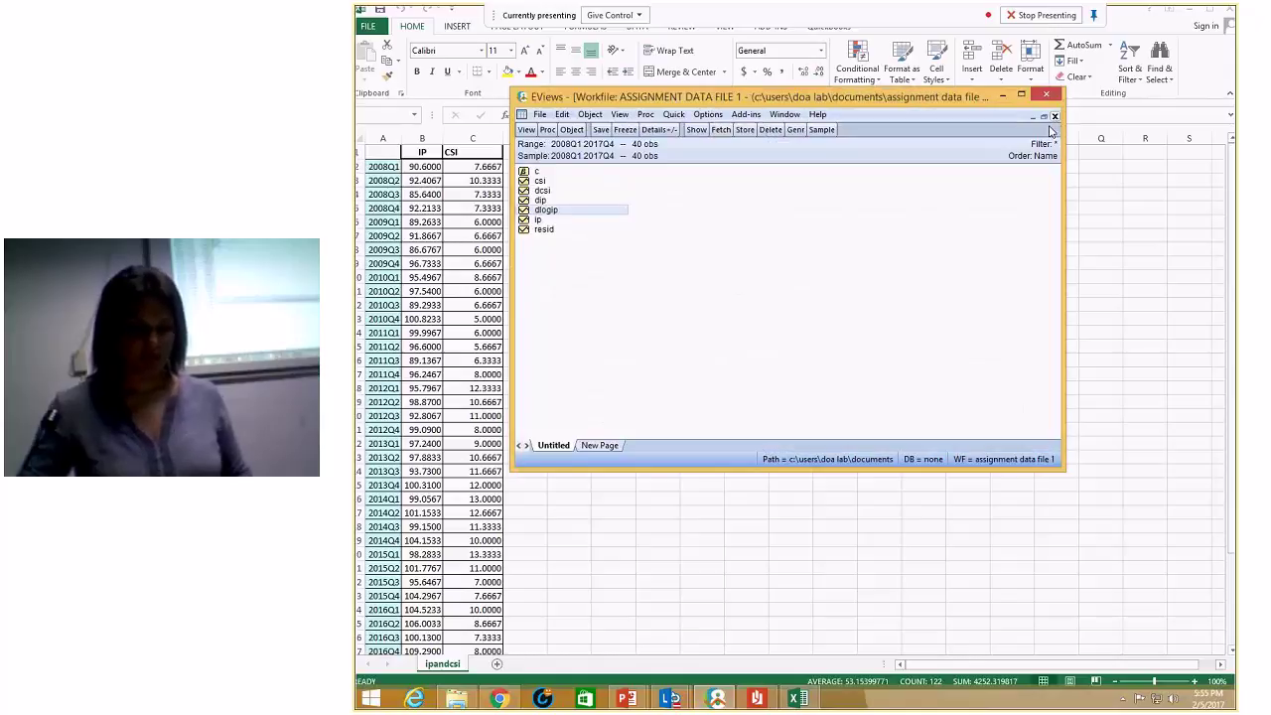
right_click(547, 211)
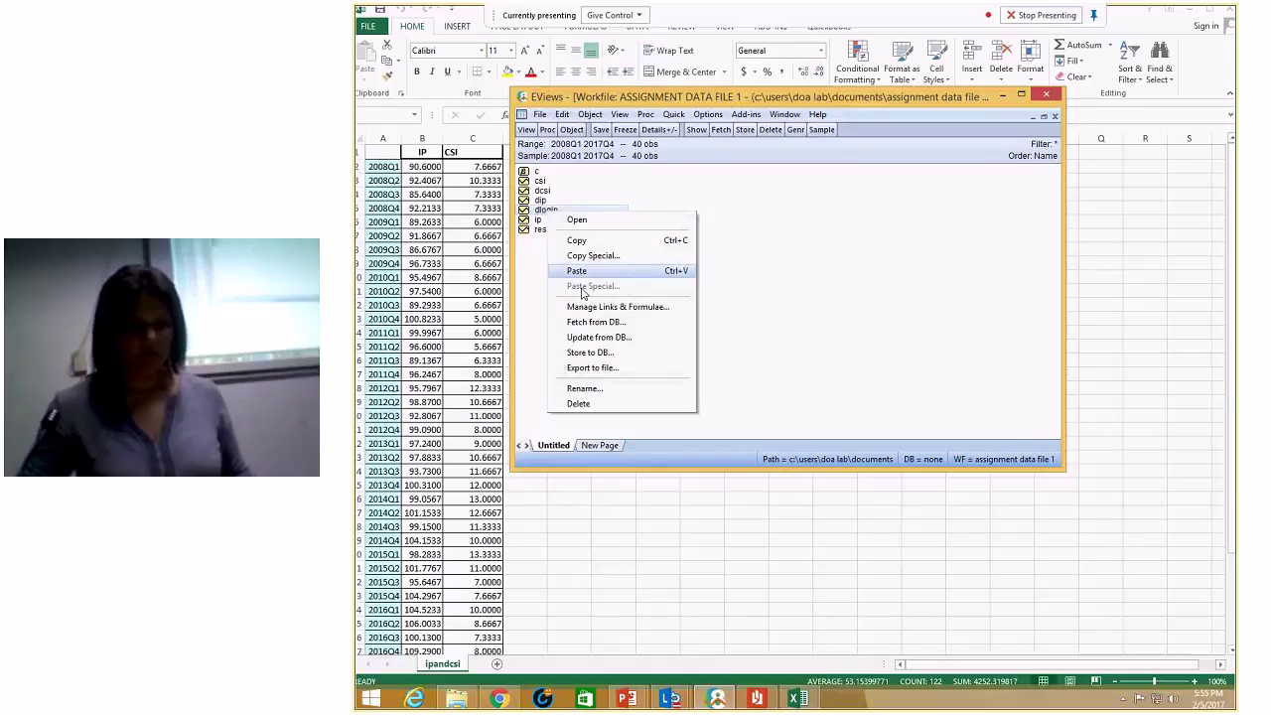
click(578, 403)
click(645, 383)
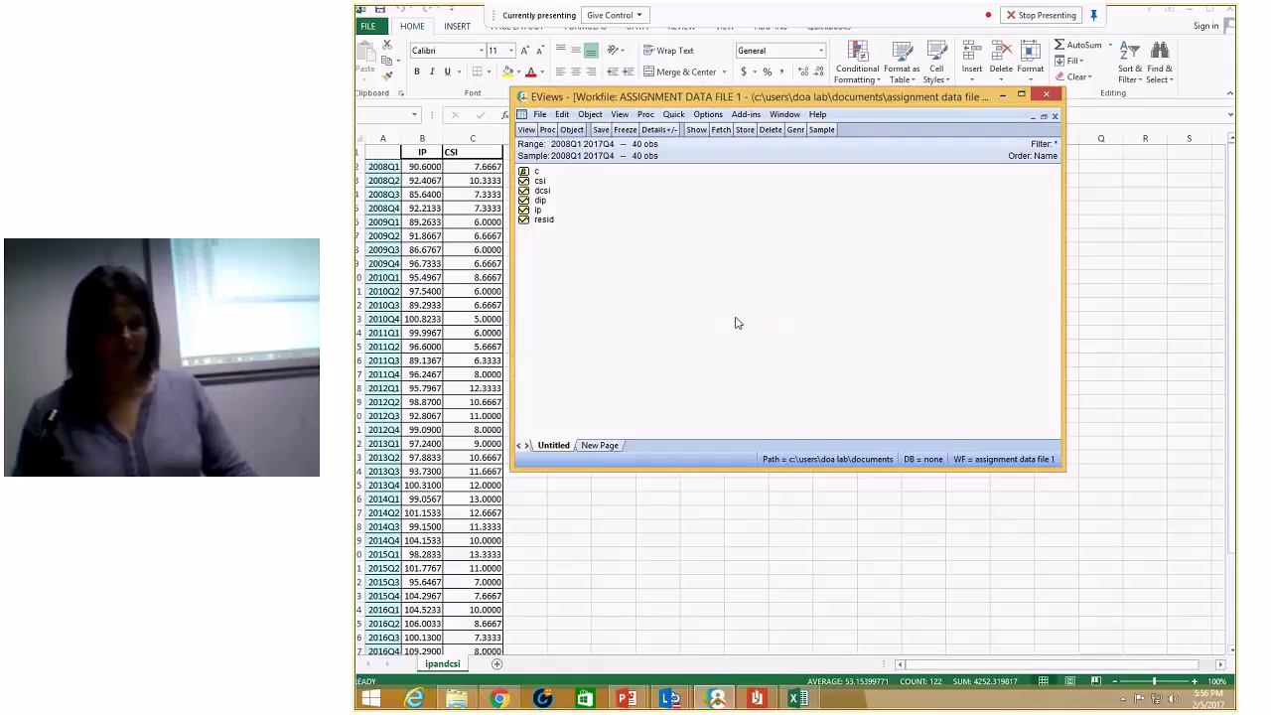
- Estimate a Least Squares equation specified as ip c dcsi over the sample 2008Q1 2017Q4
click(674, 116)
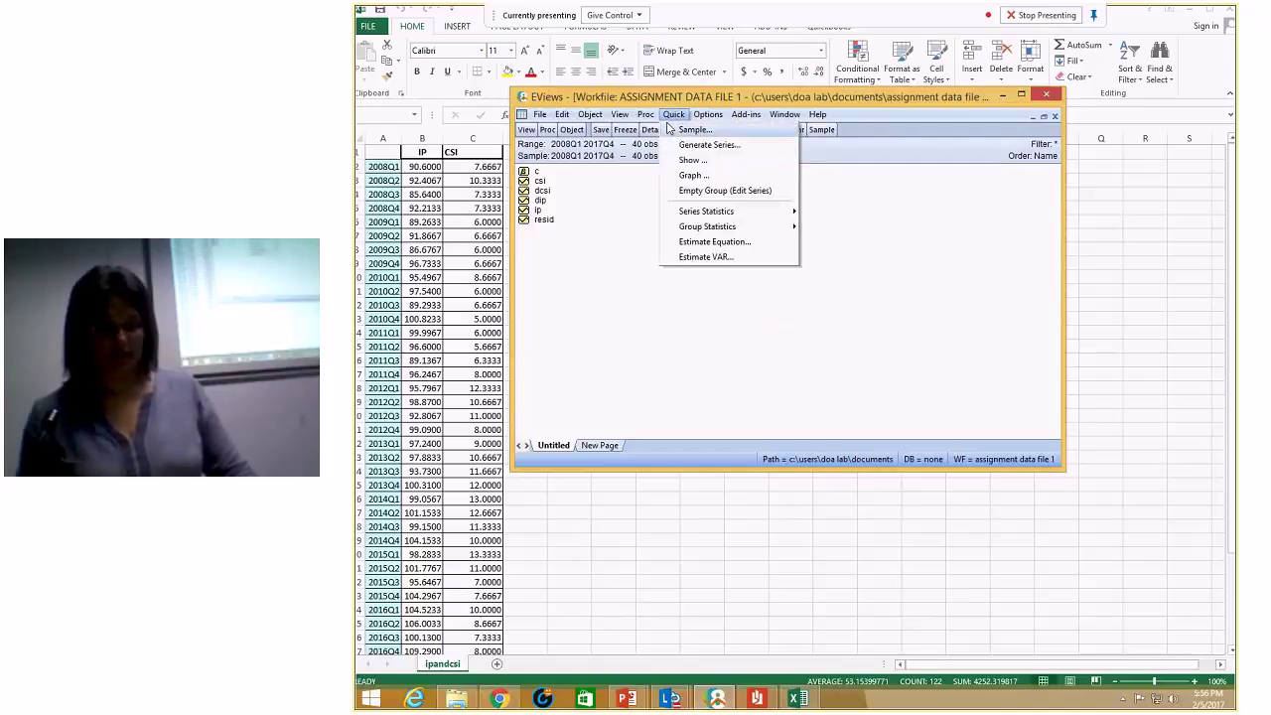
click(735, 242)
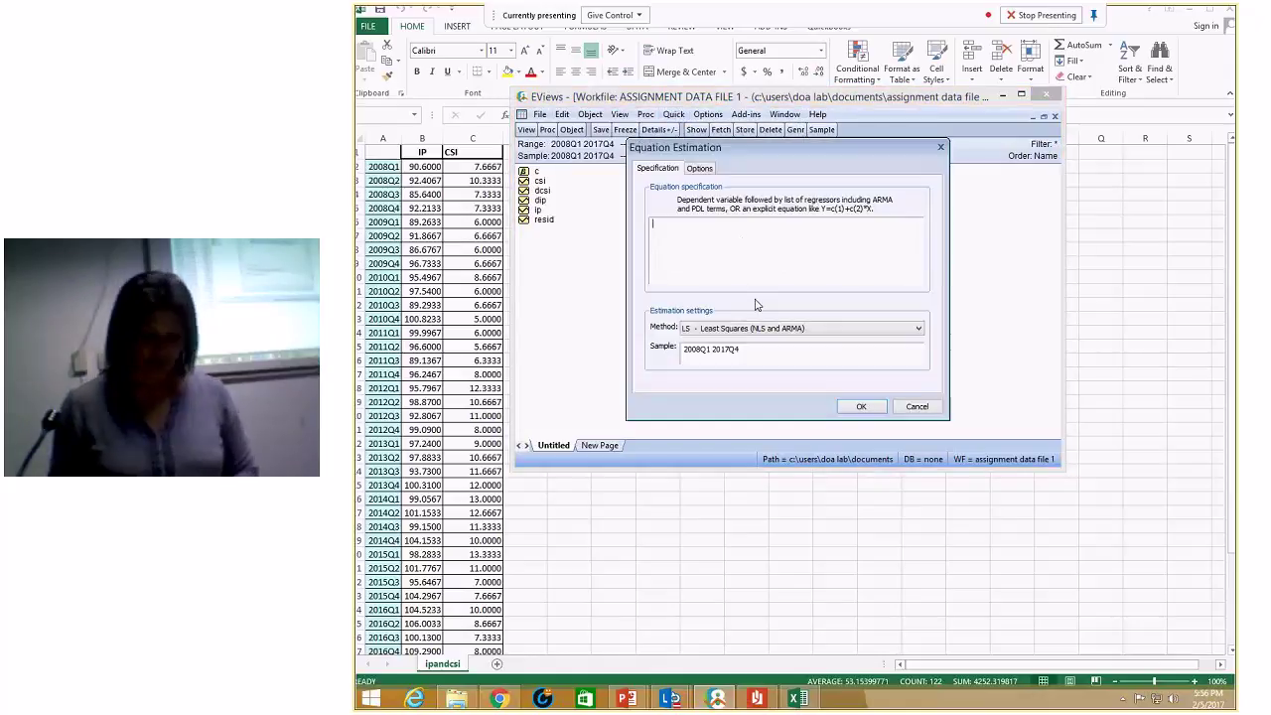
click(683, 236)
text(ip )
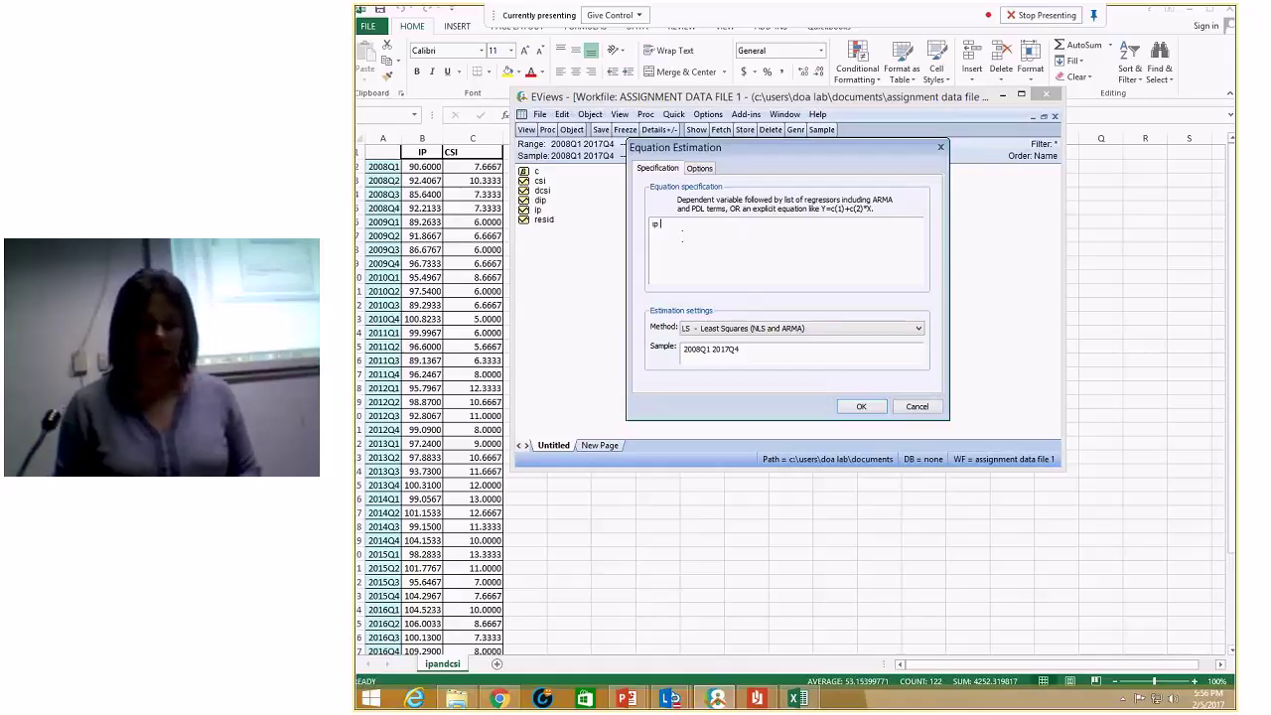
text(c )
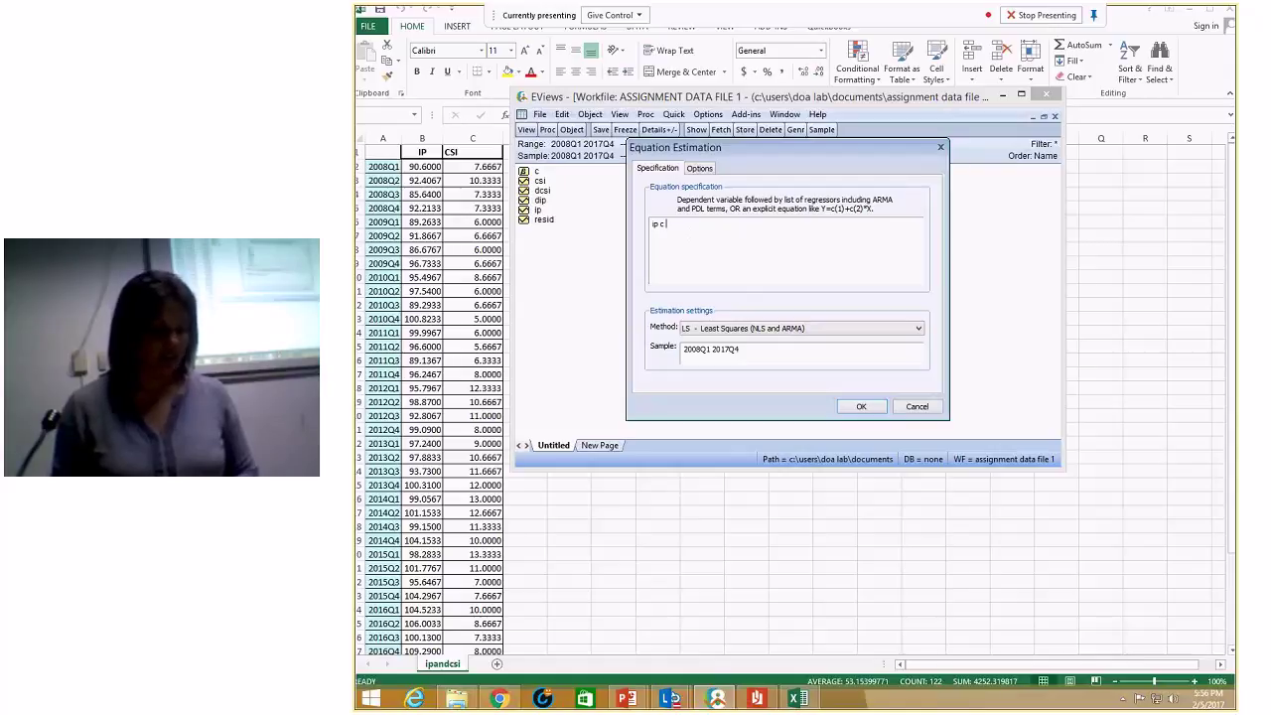
text(d)
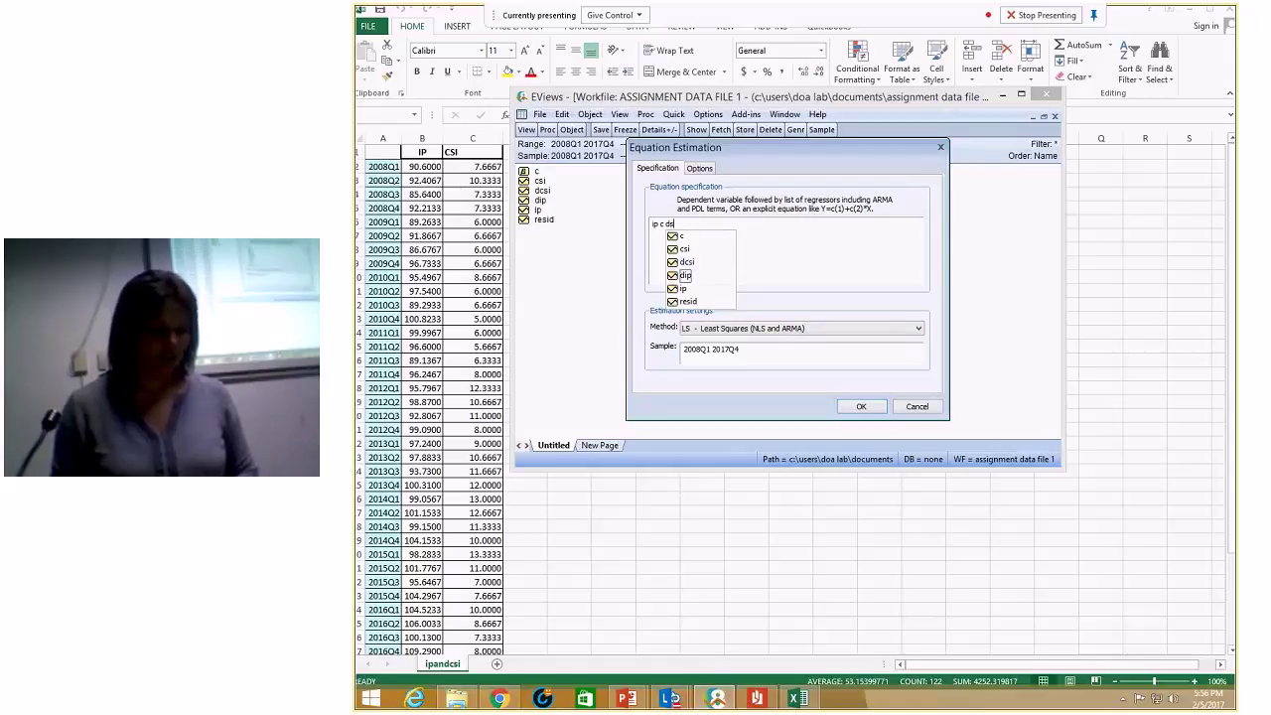
text(csi)
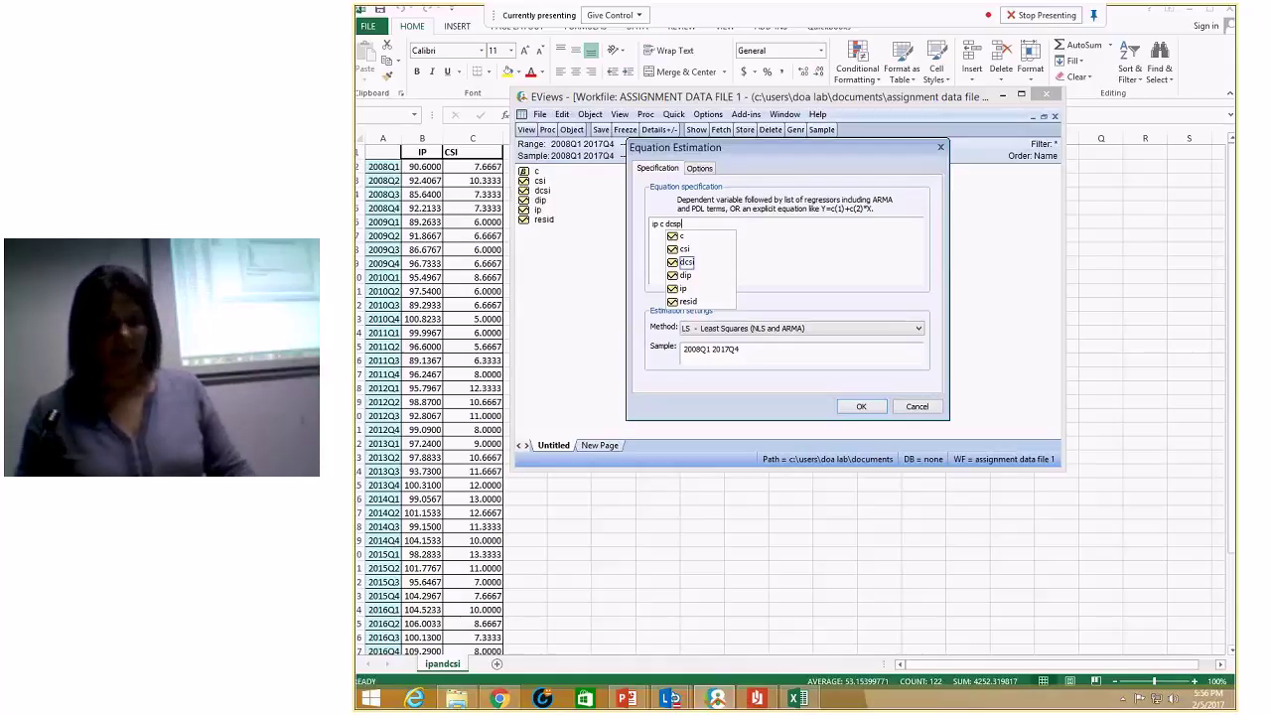
click(798, 279)
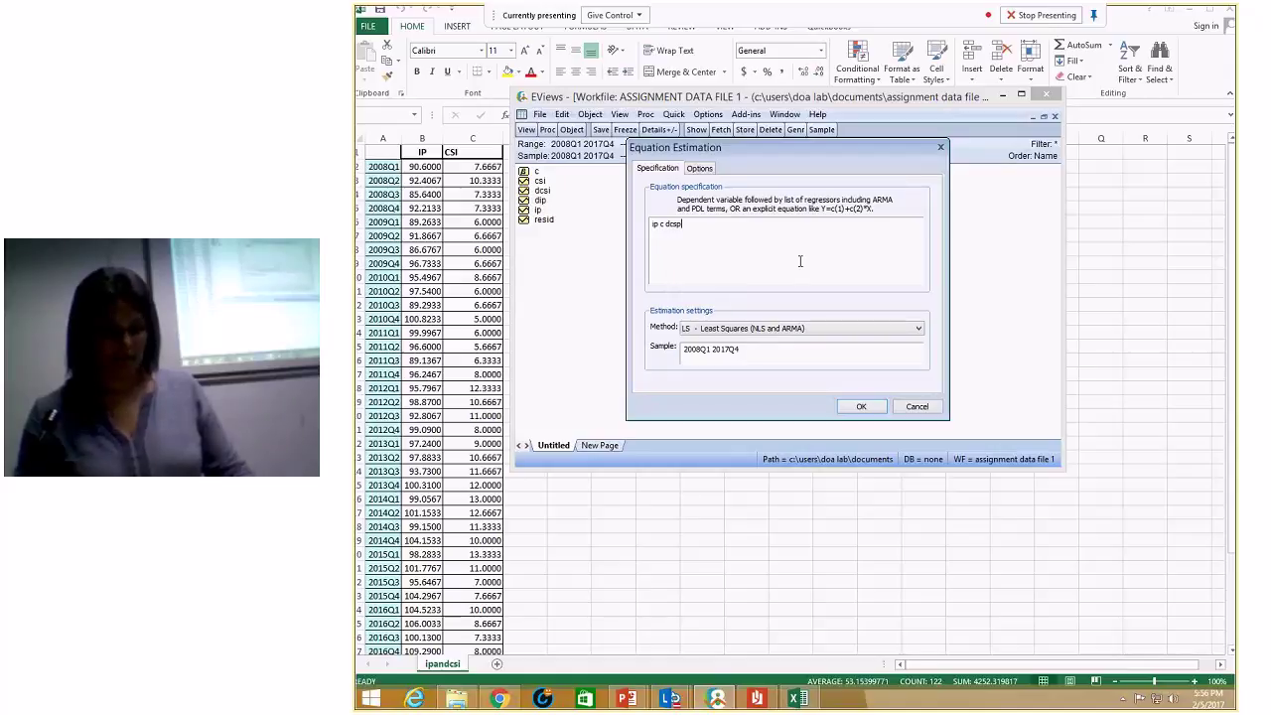
key(Return)
key(Return)
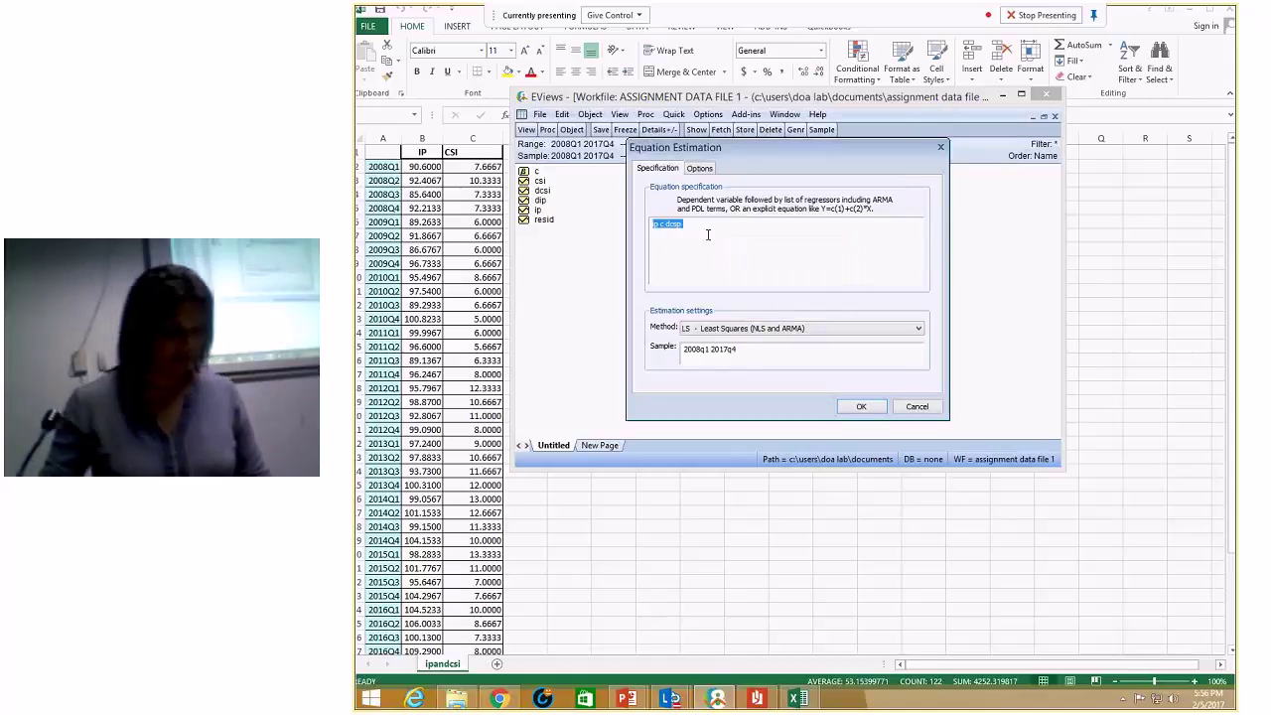
click(708, 234)
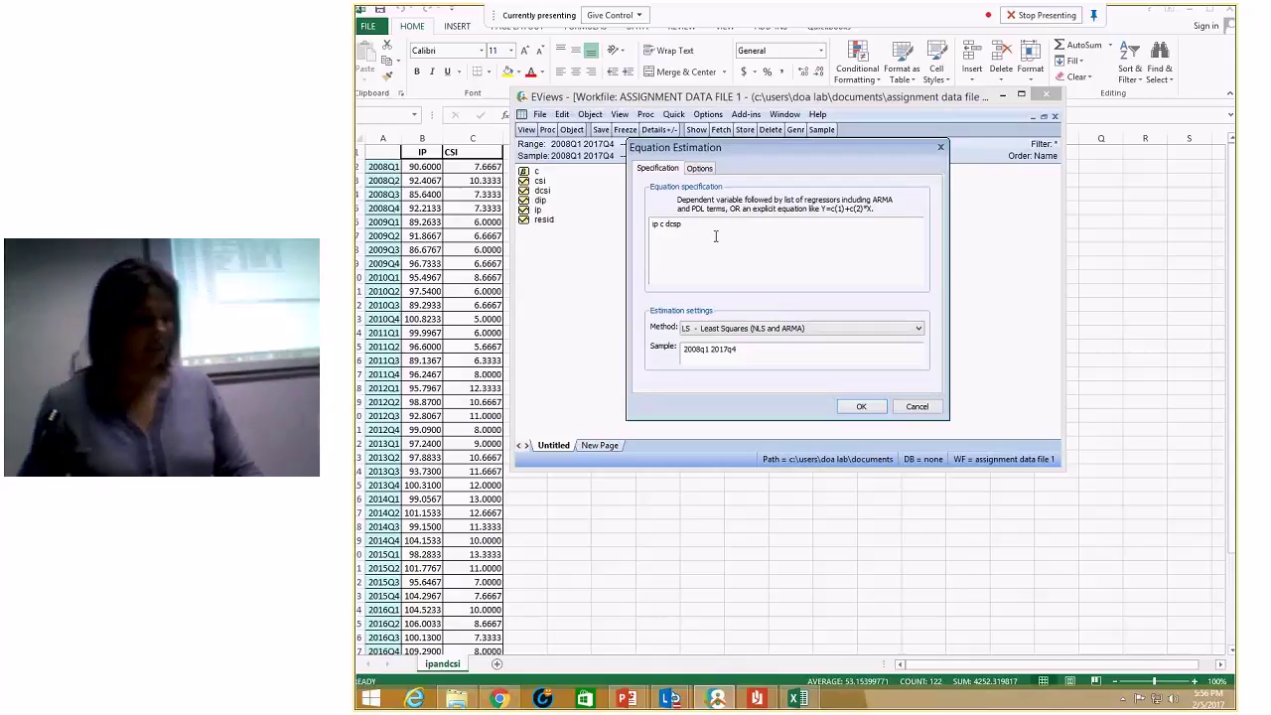
key(BackSpace)
text(i)
key(Return)
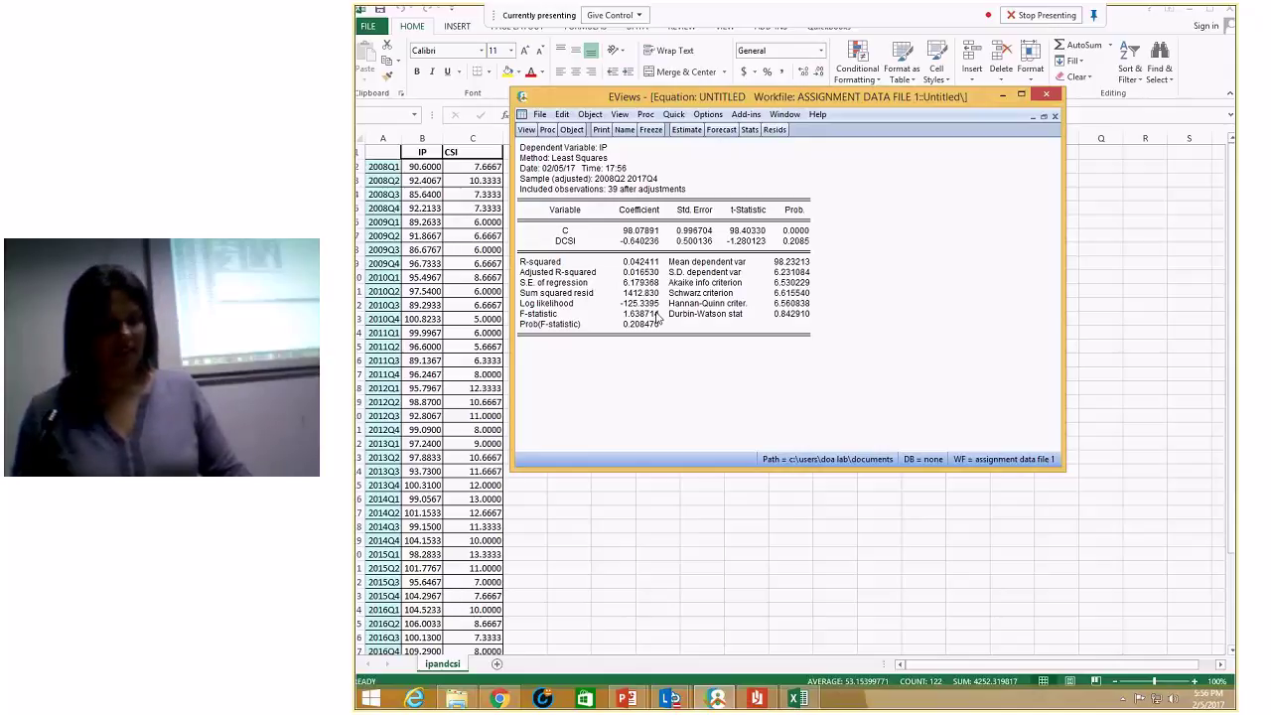
- Examine the R-squared, the F-statistic and its probability in the regression output
click(641, 262)
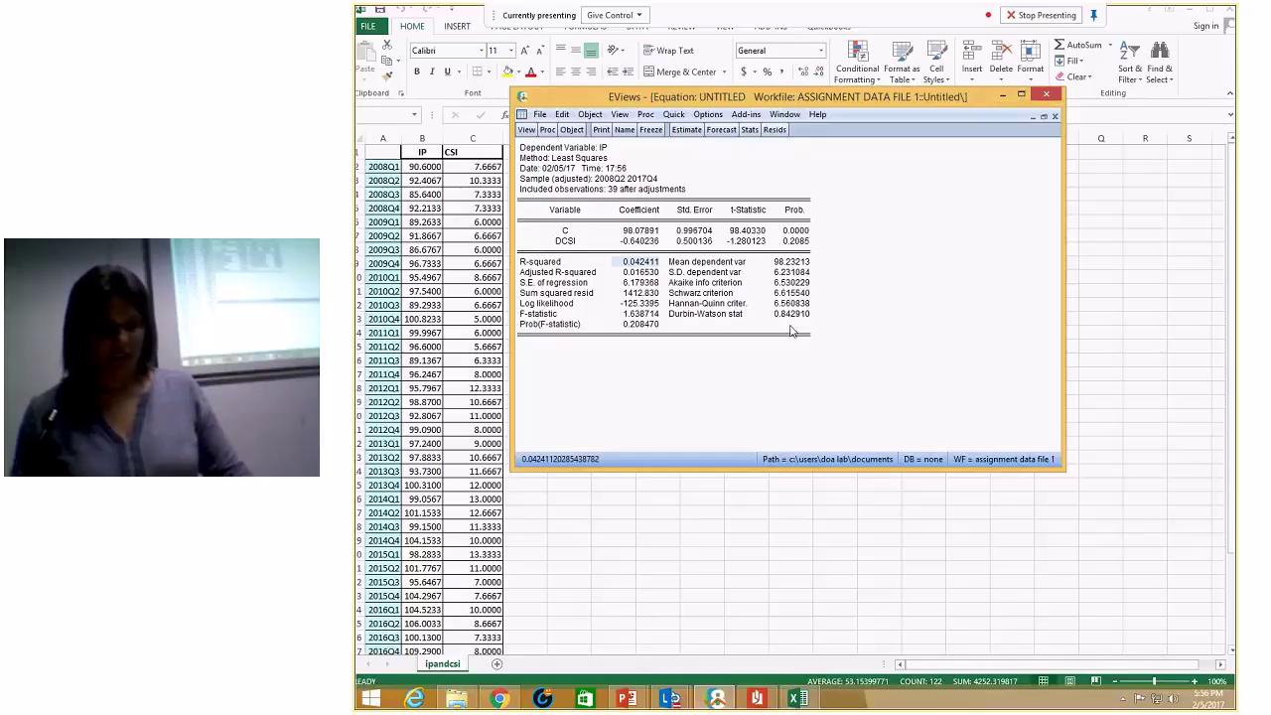
click(648, 325)
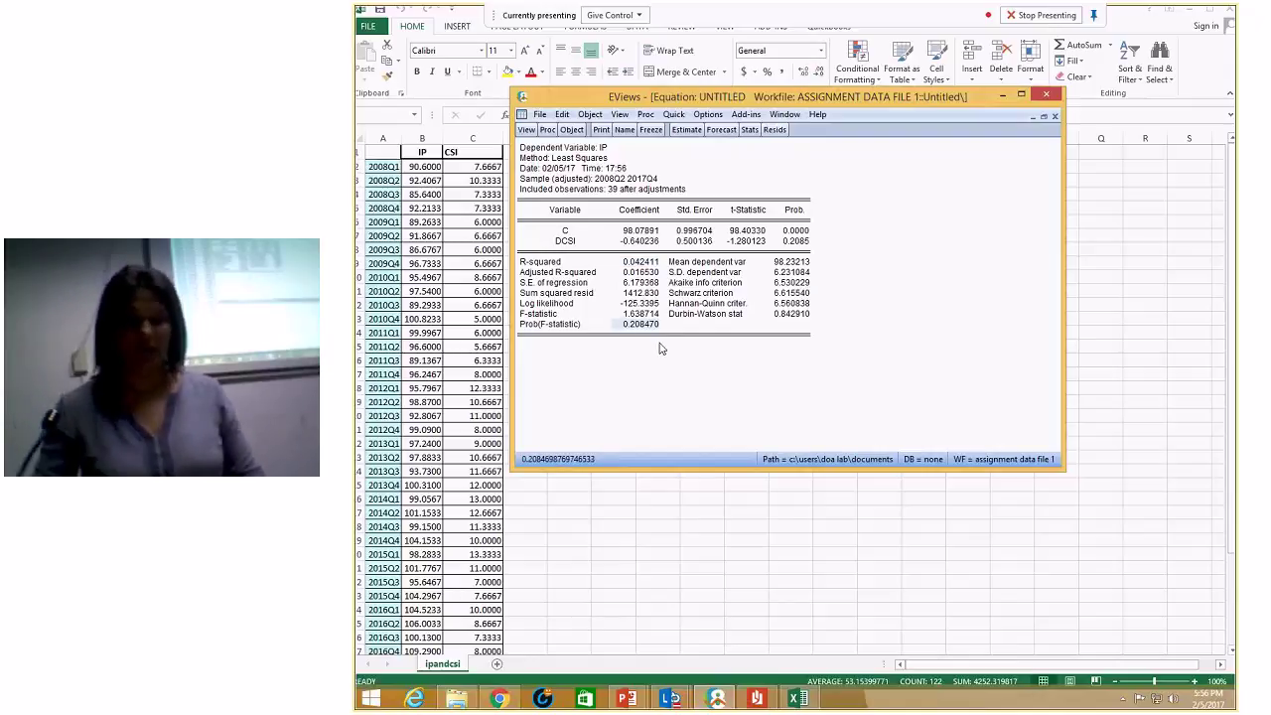
click(646, 315)
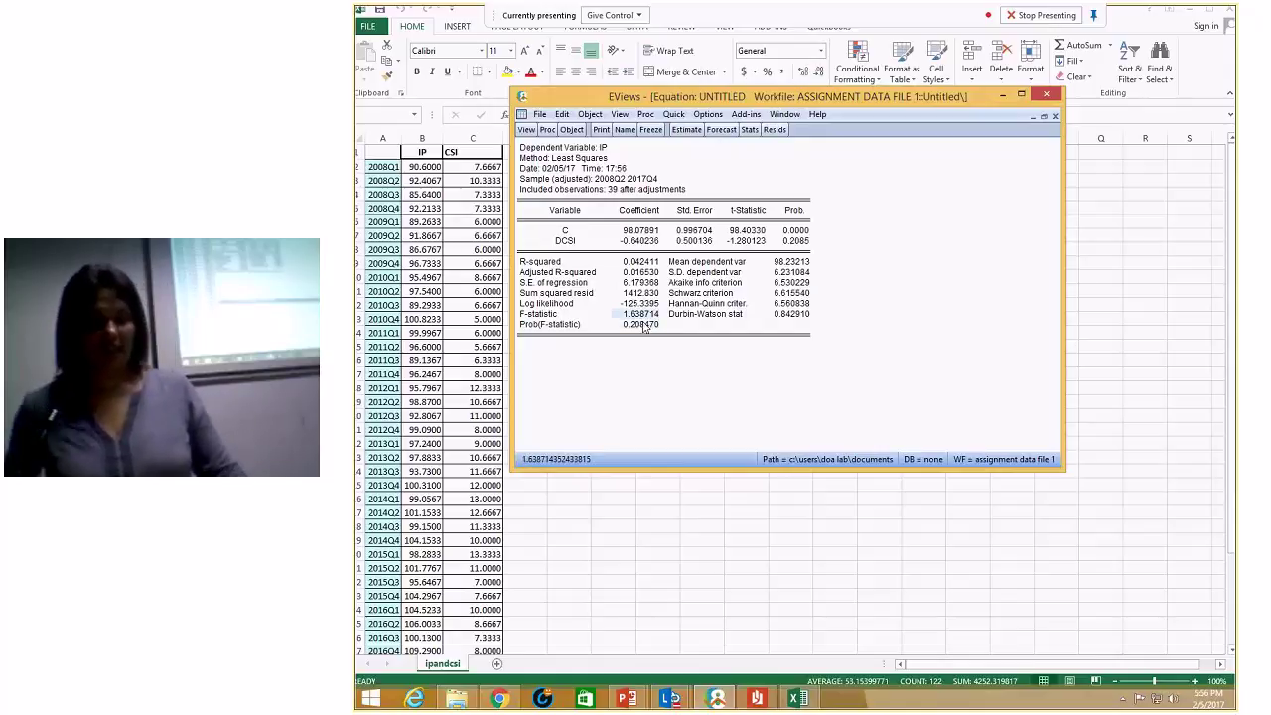
click(645, 325)
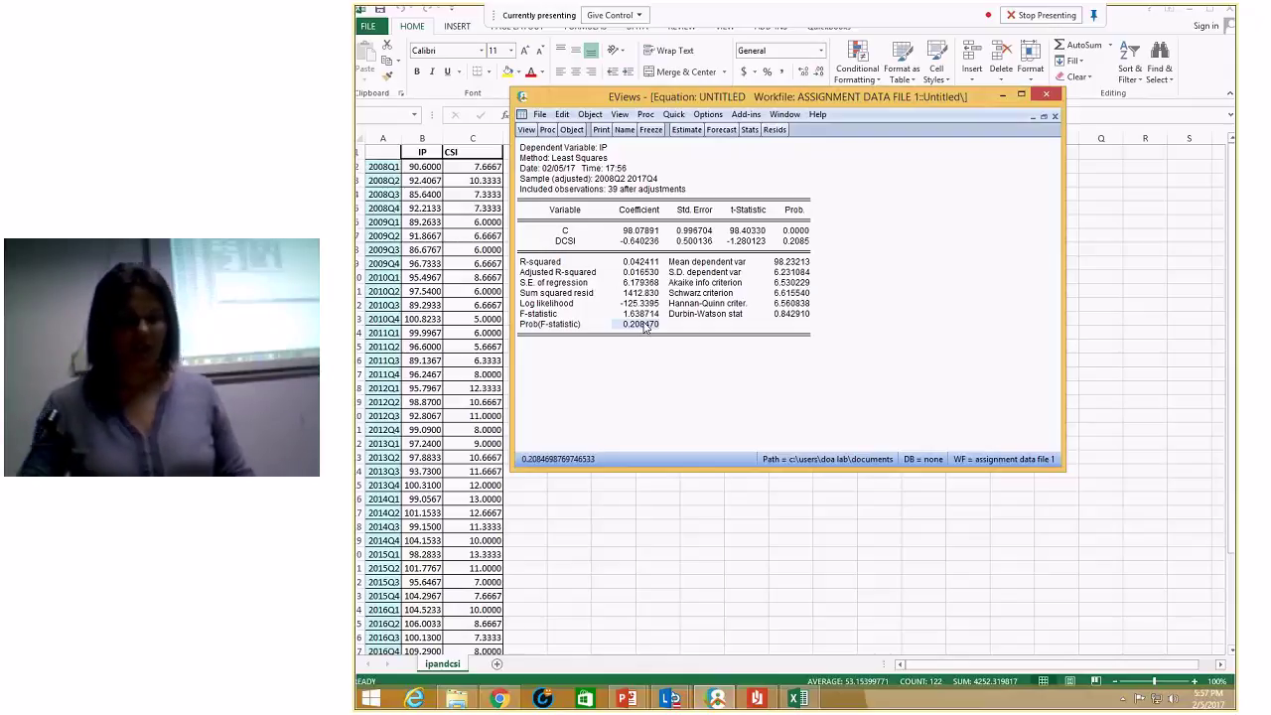
- Check the DCSI probability and Durbin-Watson statistic, and display the equation's residual correlogram with Q-statistics using the default number of lags
click(806, 245)
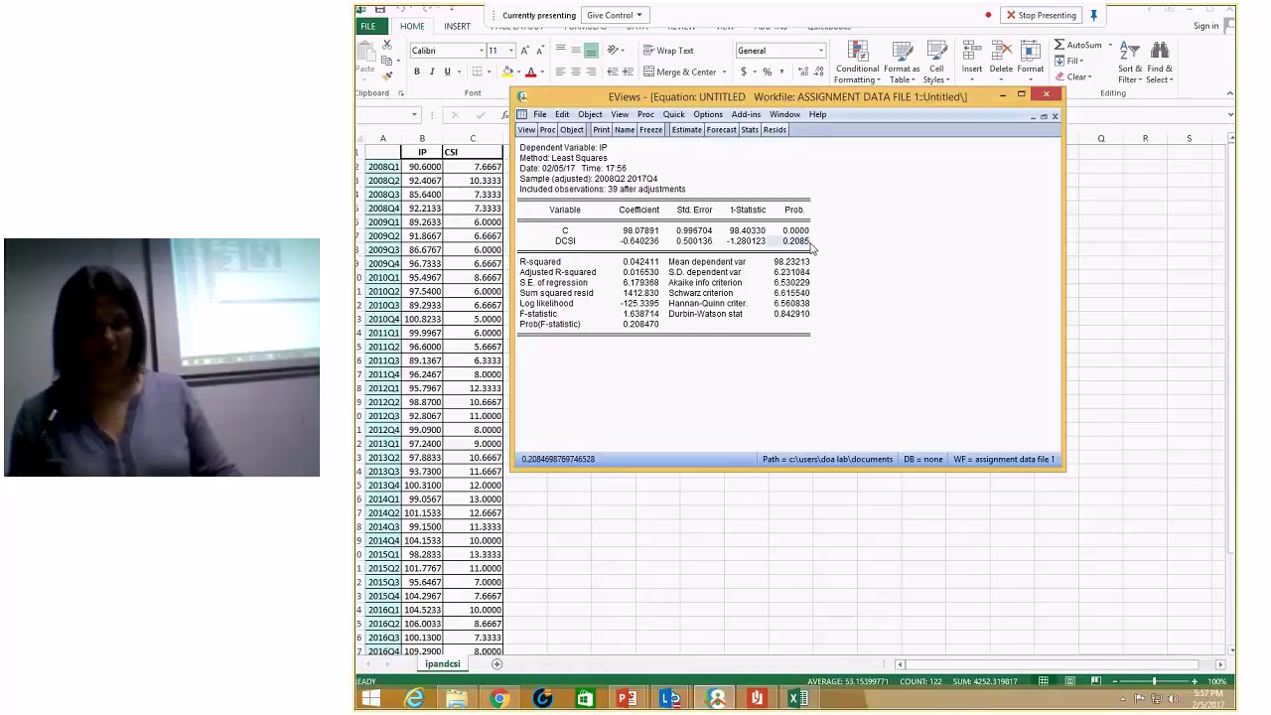
click(792, 316)
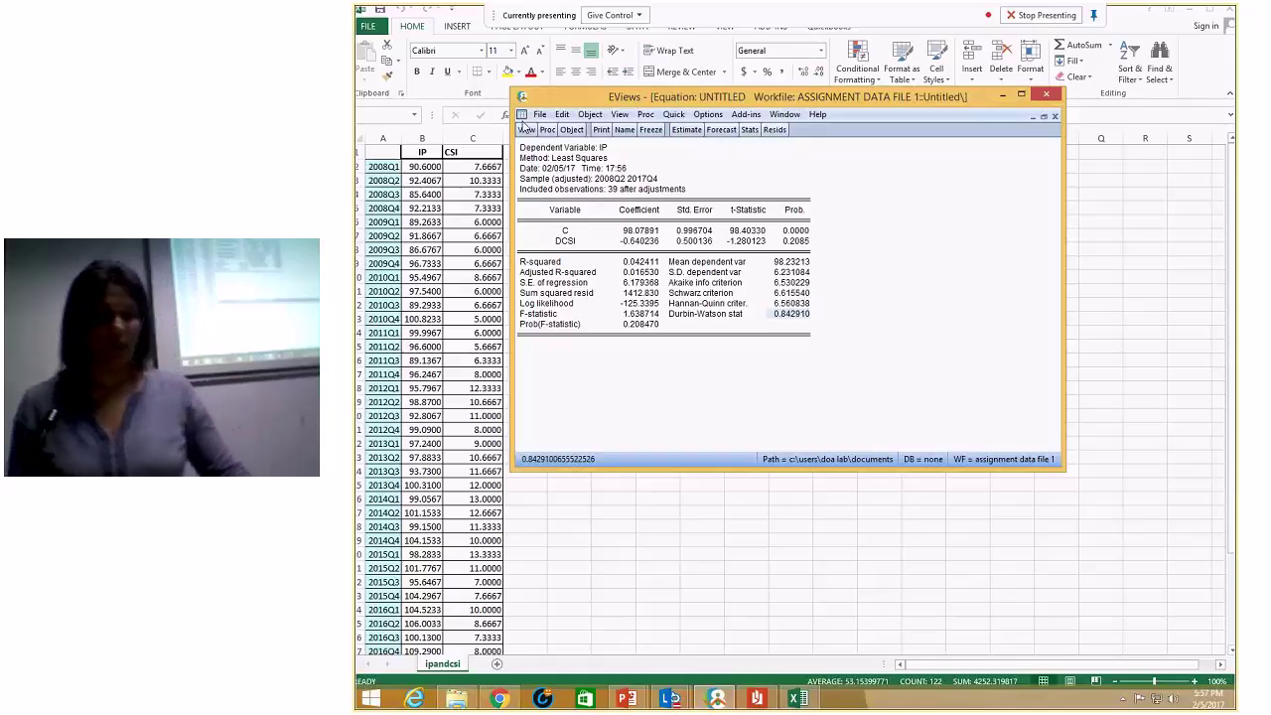
click(525, 130)
mouse_move(568, 260)
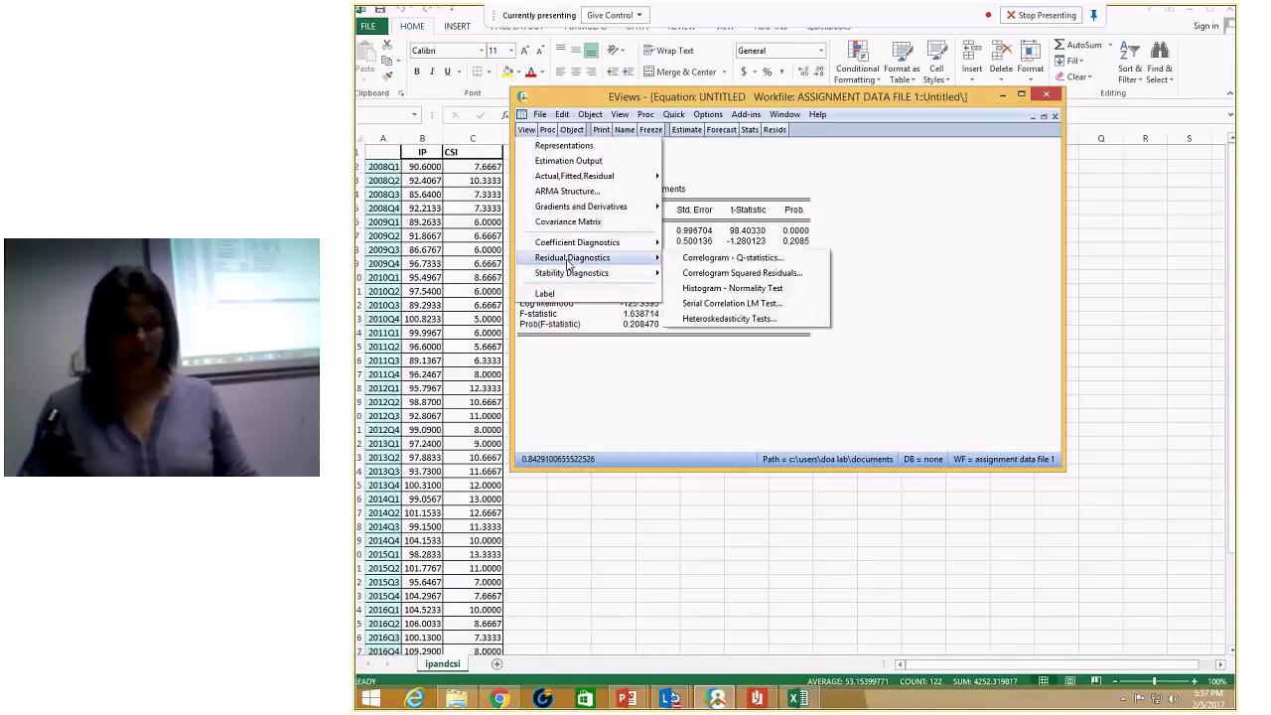
click(761, 260)
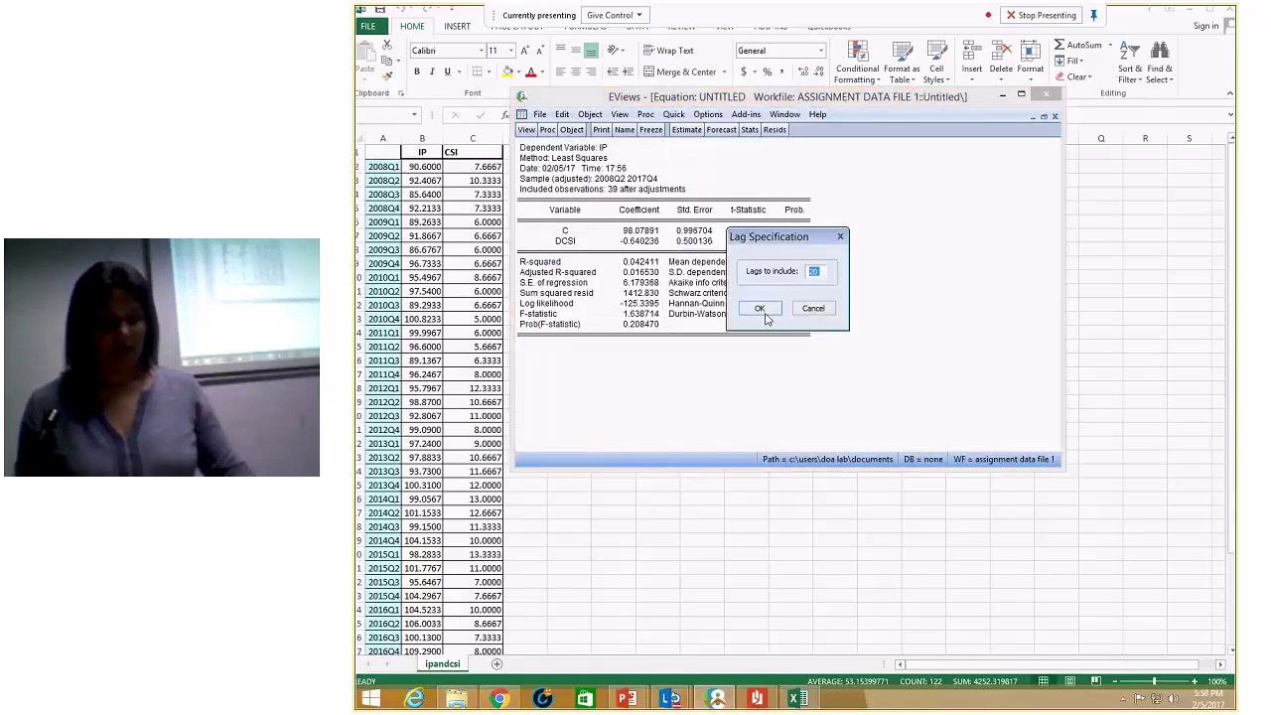
click(761, 309)
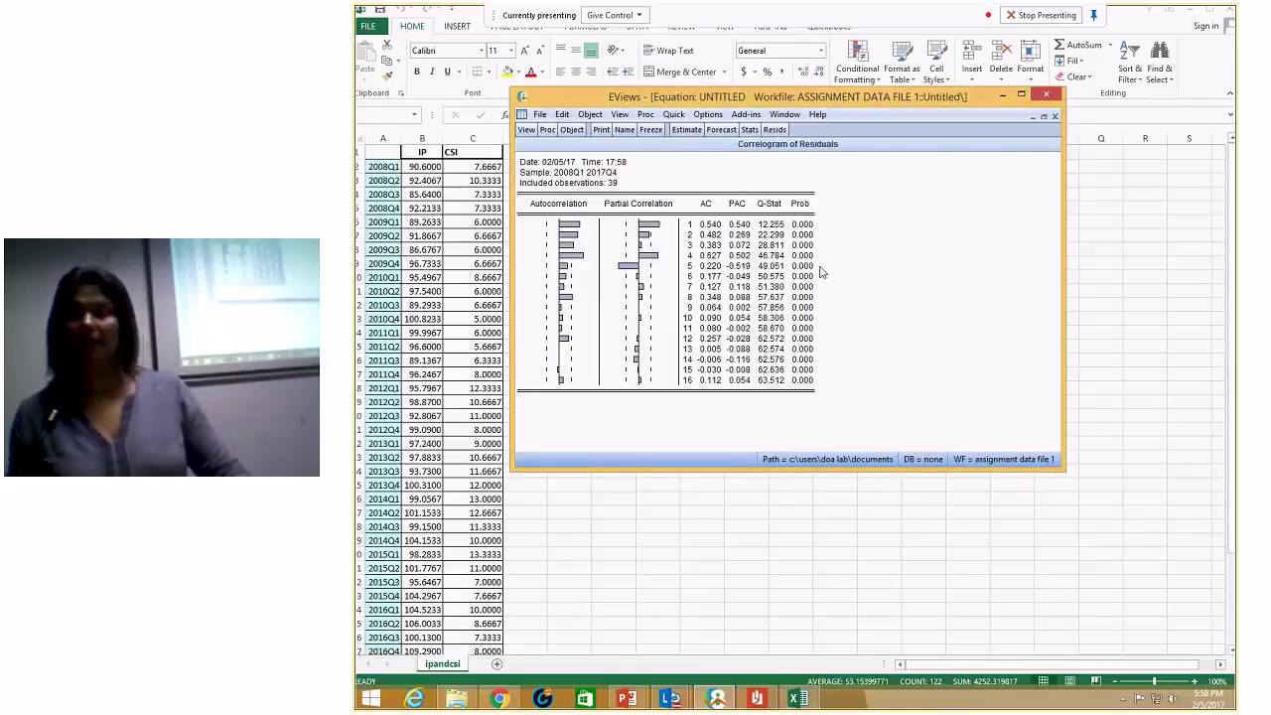
- Examine the Q-statistic probabilities and the partial correlation spikes at lags 4 and 5 in the residual correlogram
click(802, 224)
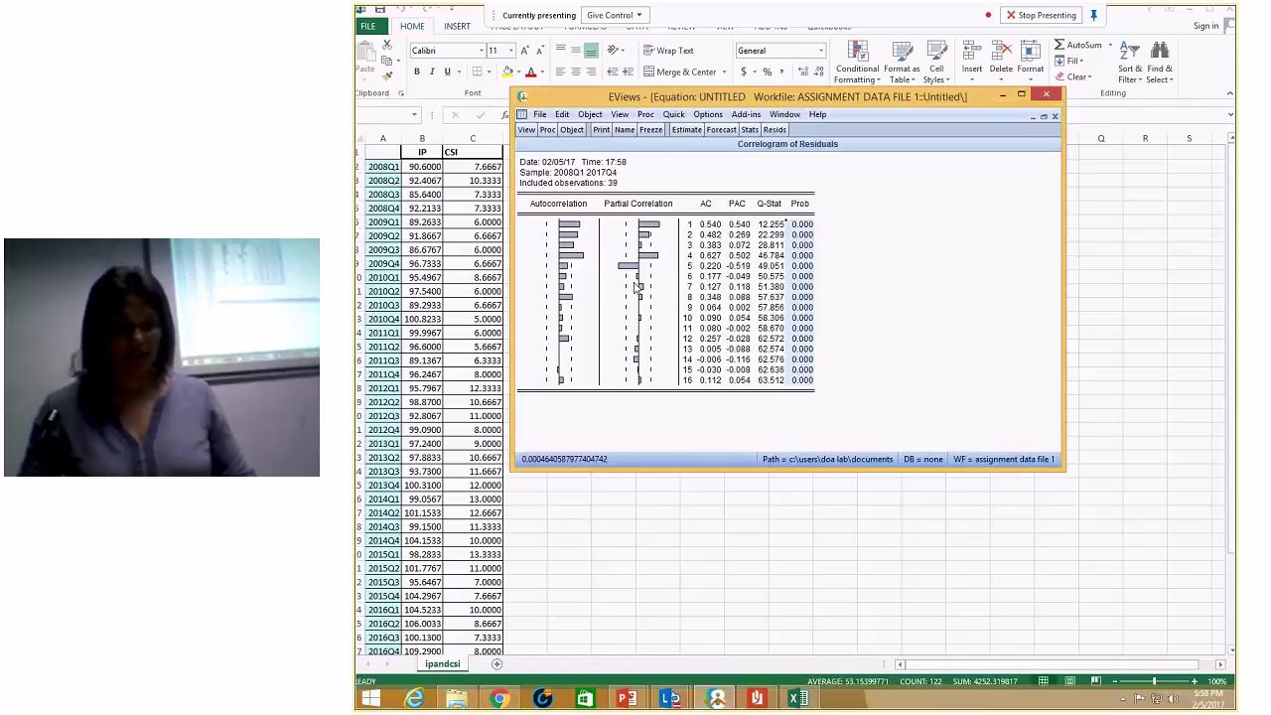
click(658, 256)
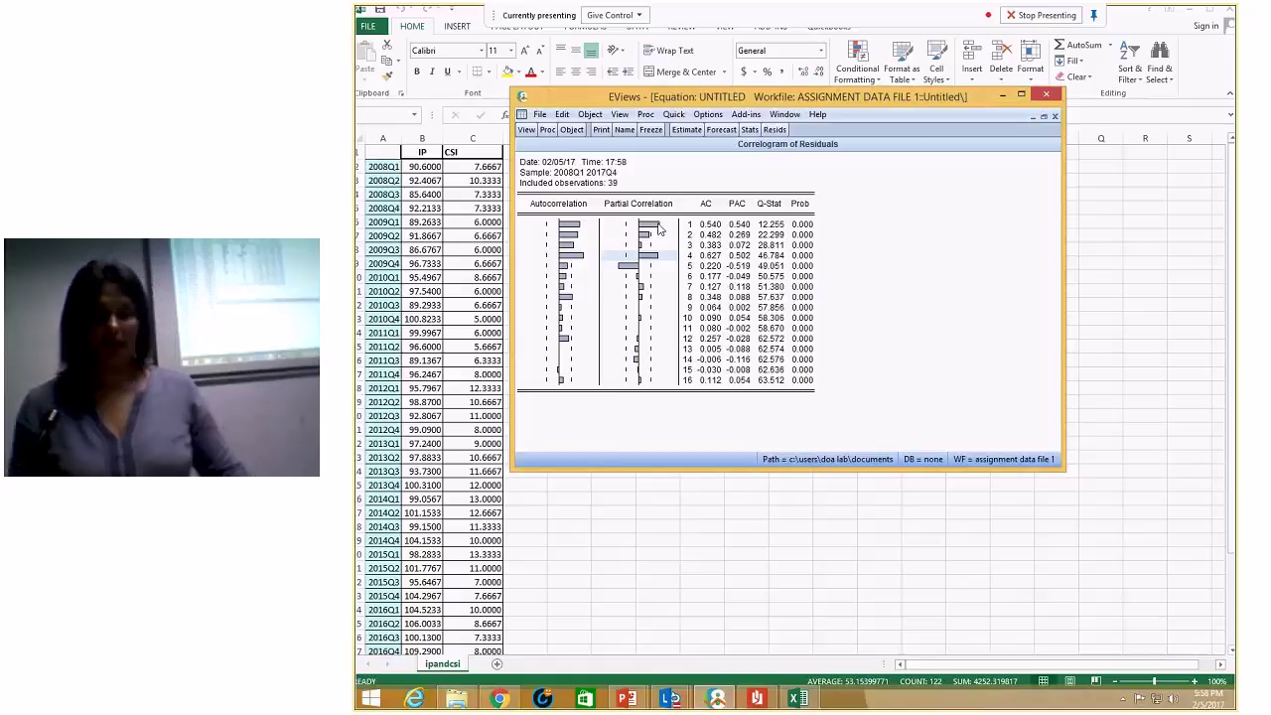
click(621, 268)
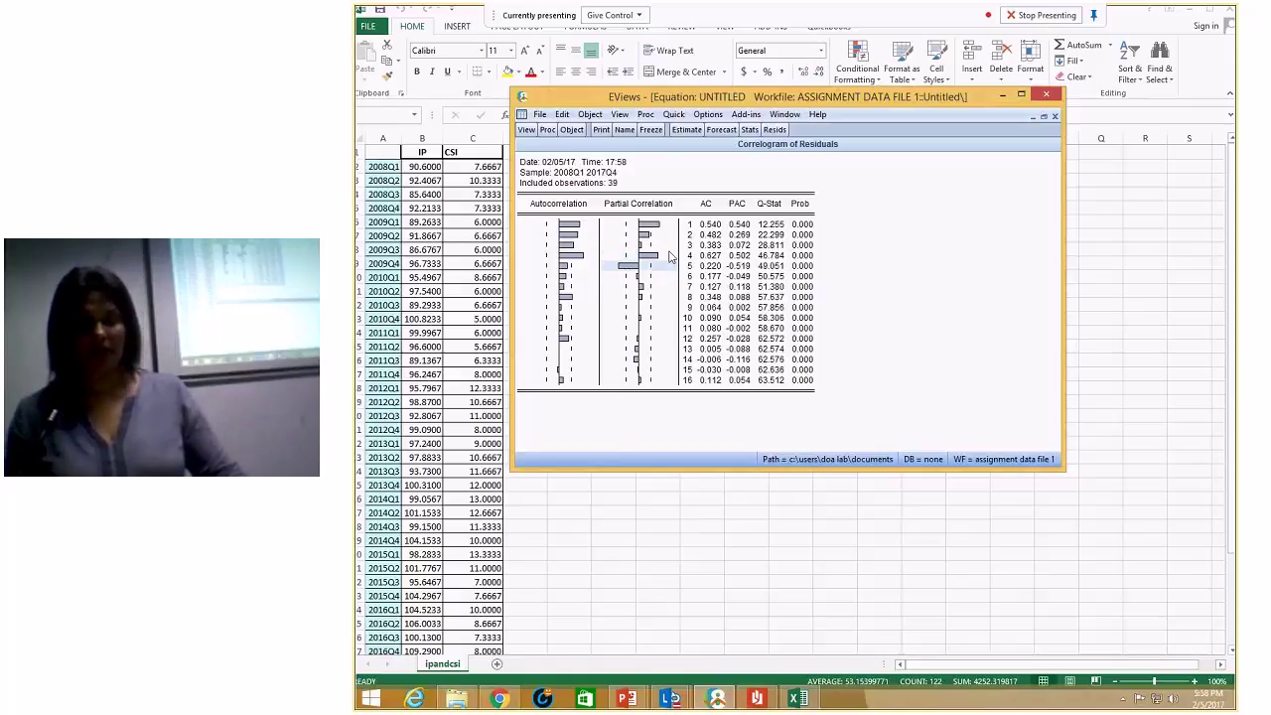
click(648, 257)
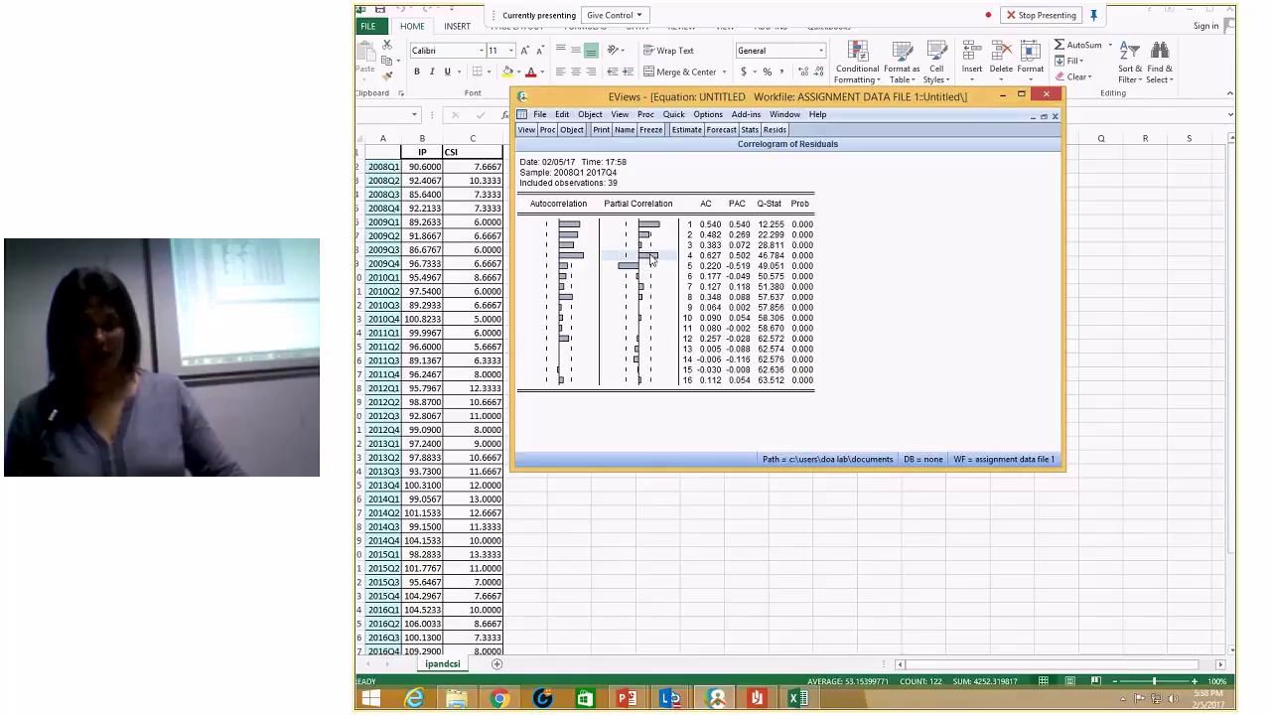
- Run the serial correlation LM test on the equation's residuals with 2 lags and check its chi-square probability
click(806, 225)
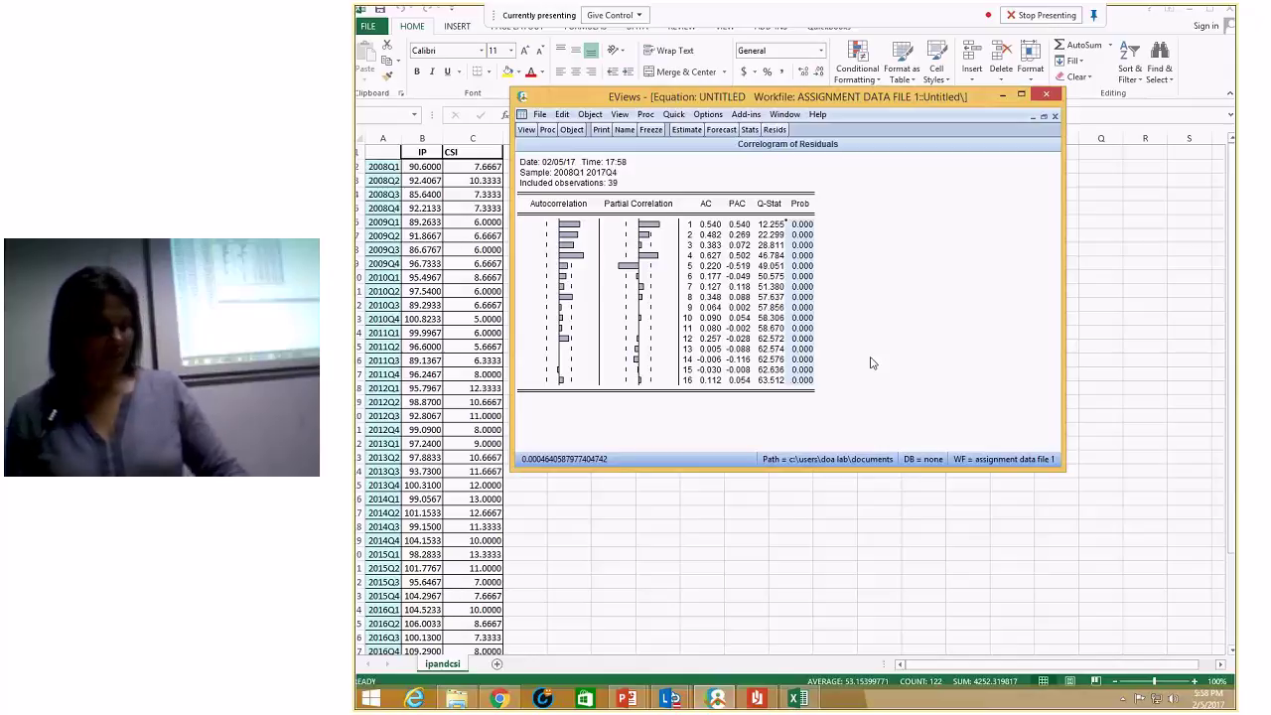
key(Down)
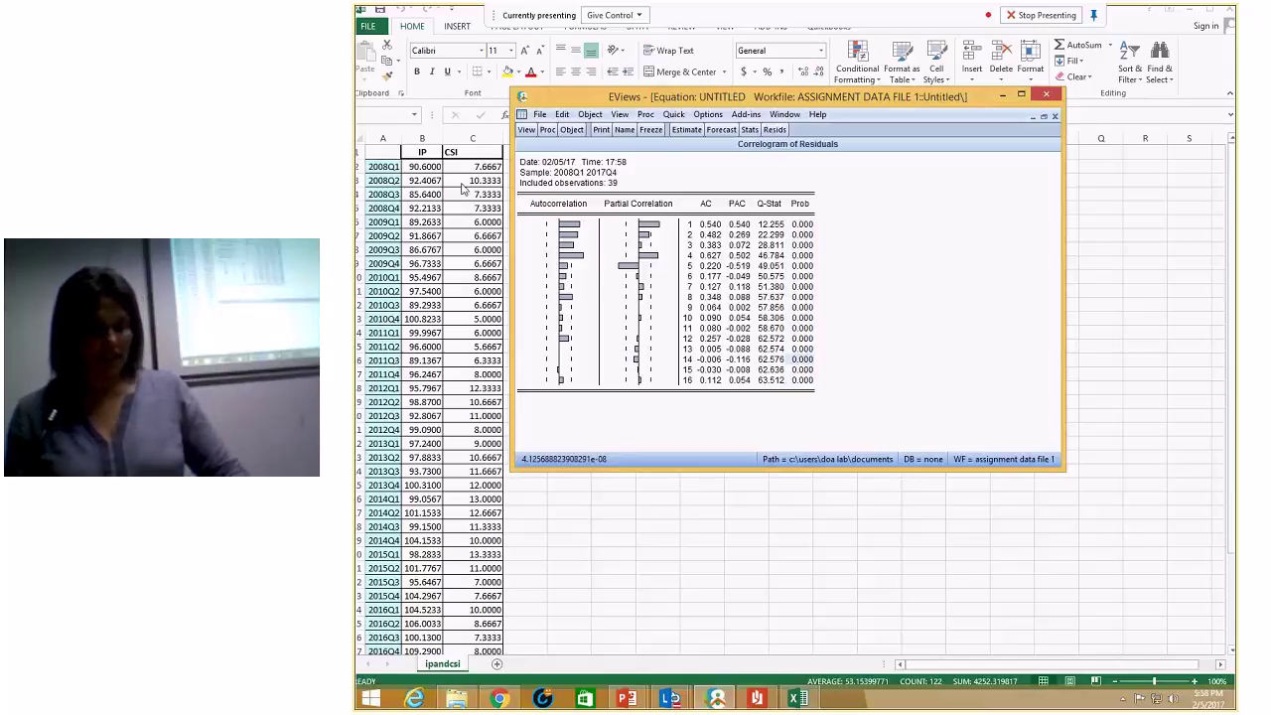
click(526, 130)
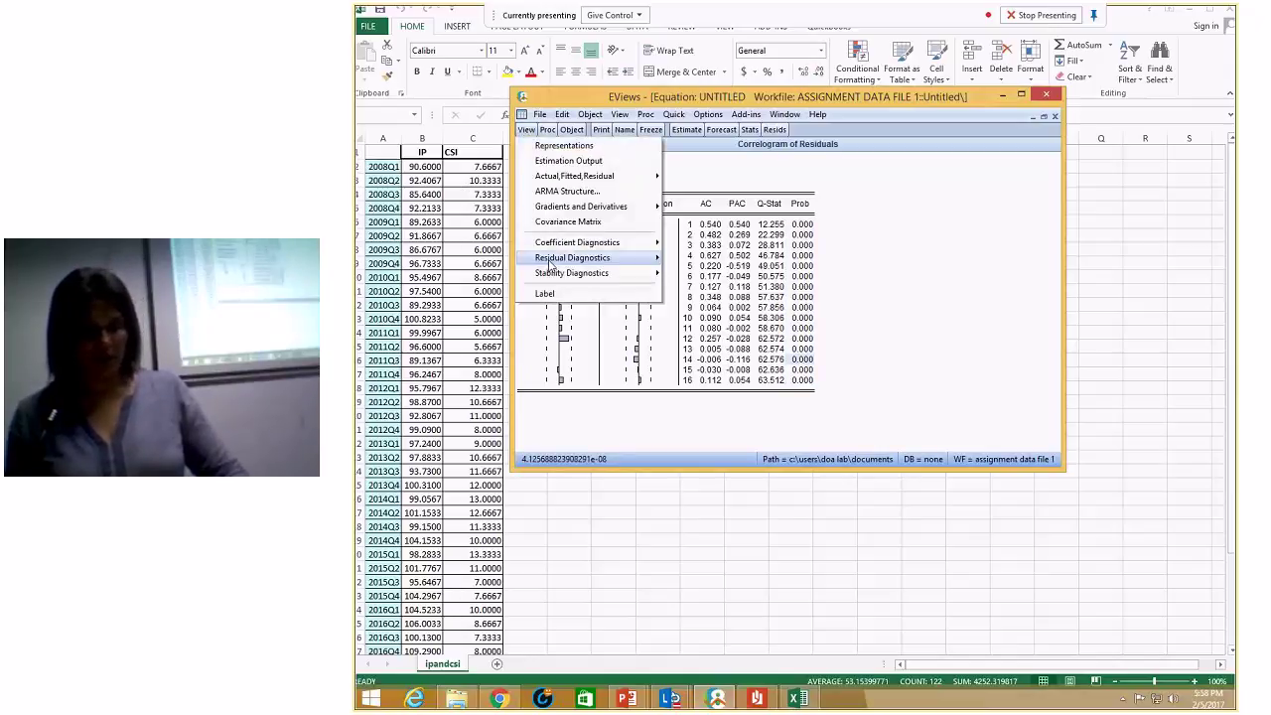
mouse_move(552, 259)
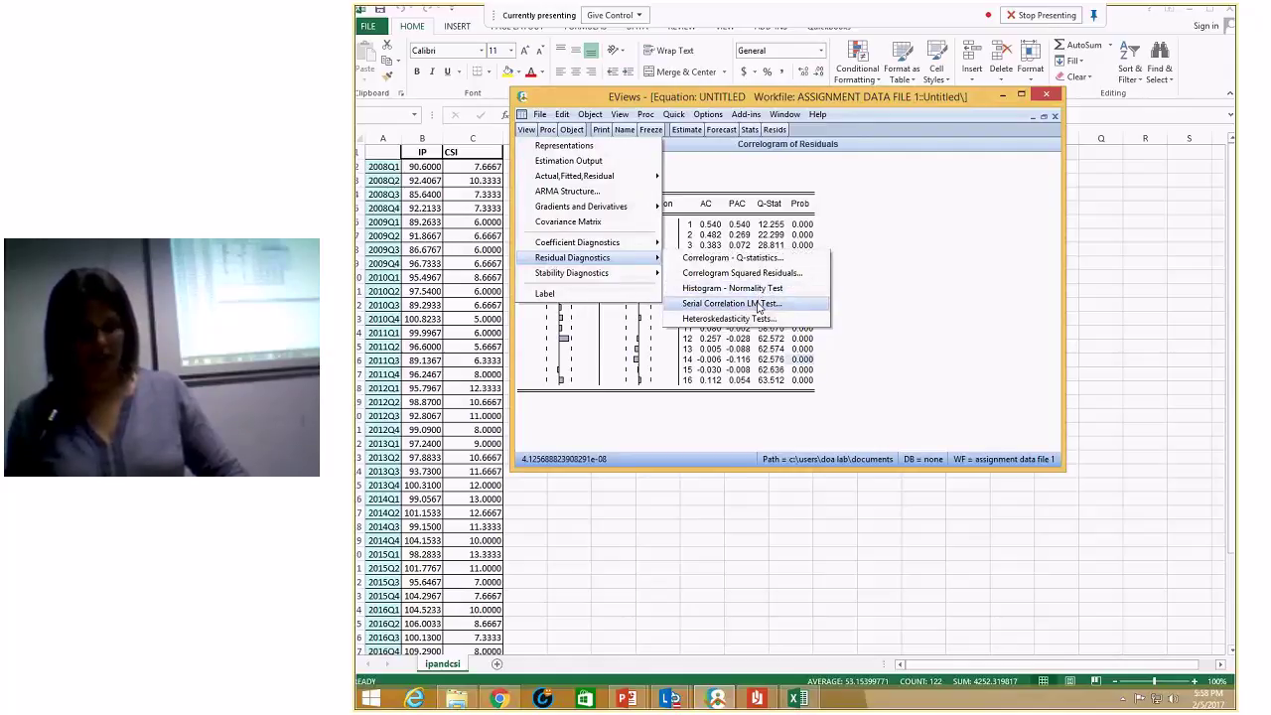
click(757, 304)
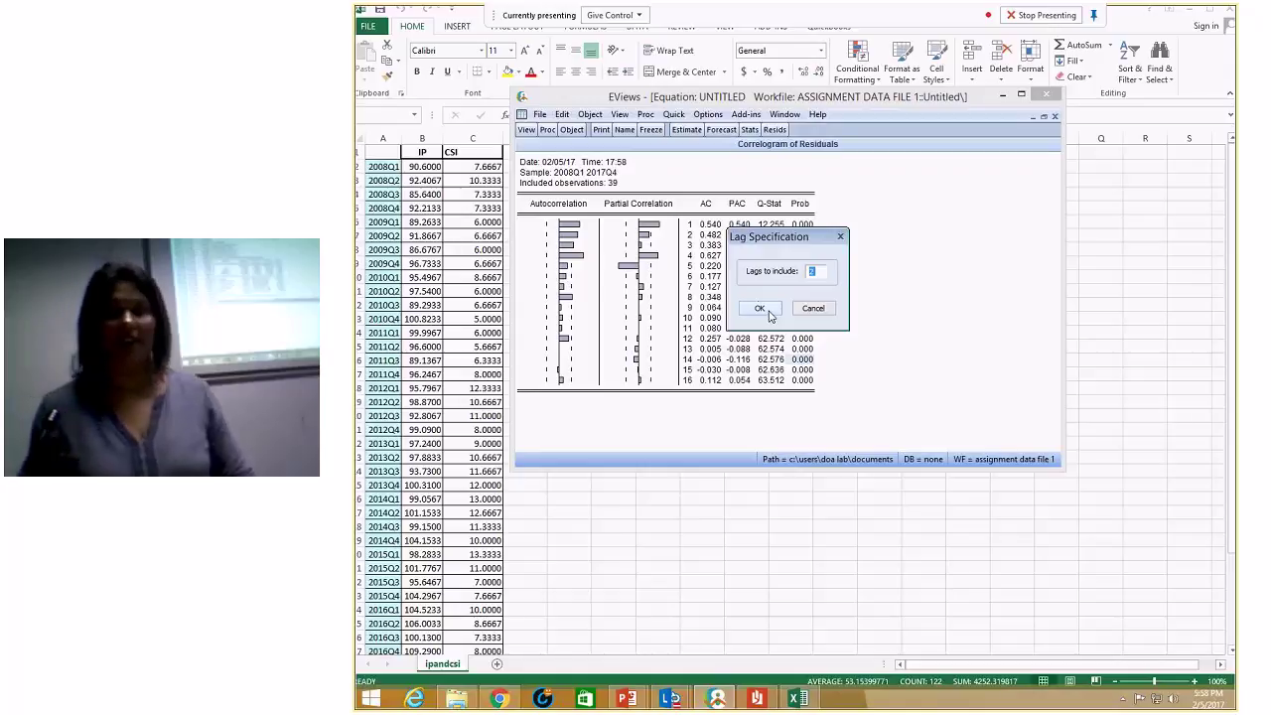
click(760, 309)
click(797, 180)
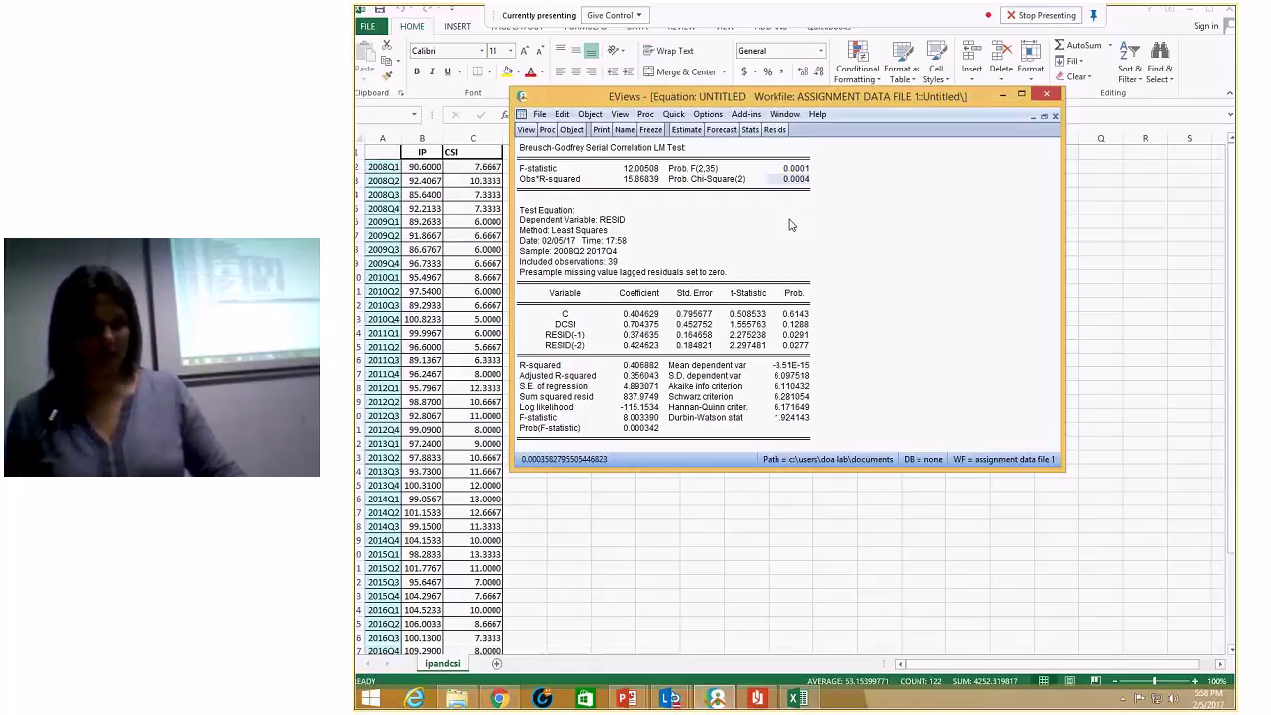
- Run the Breusch-Pagan-Godfrey heteroskedasticity test with regressors c and dcsi, and check its chi-square probability
click(527, 130)
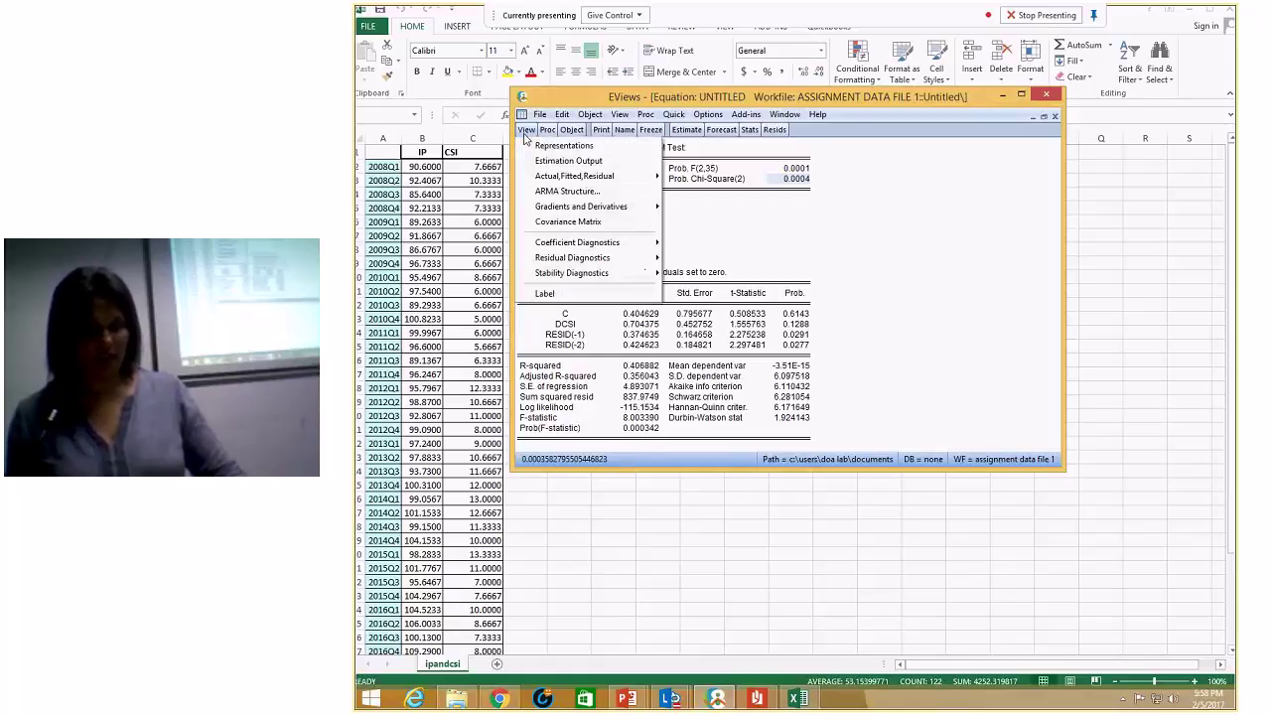
mouse_move(596, 258)
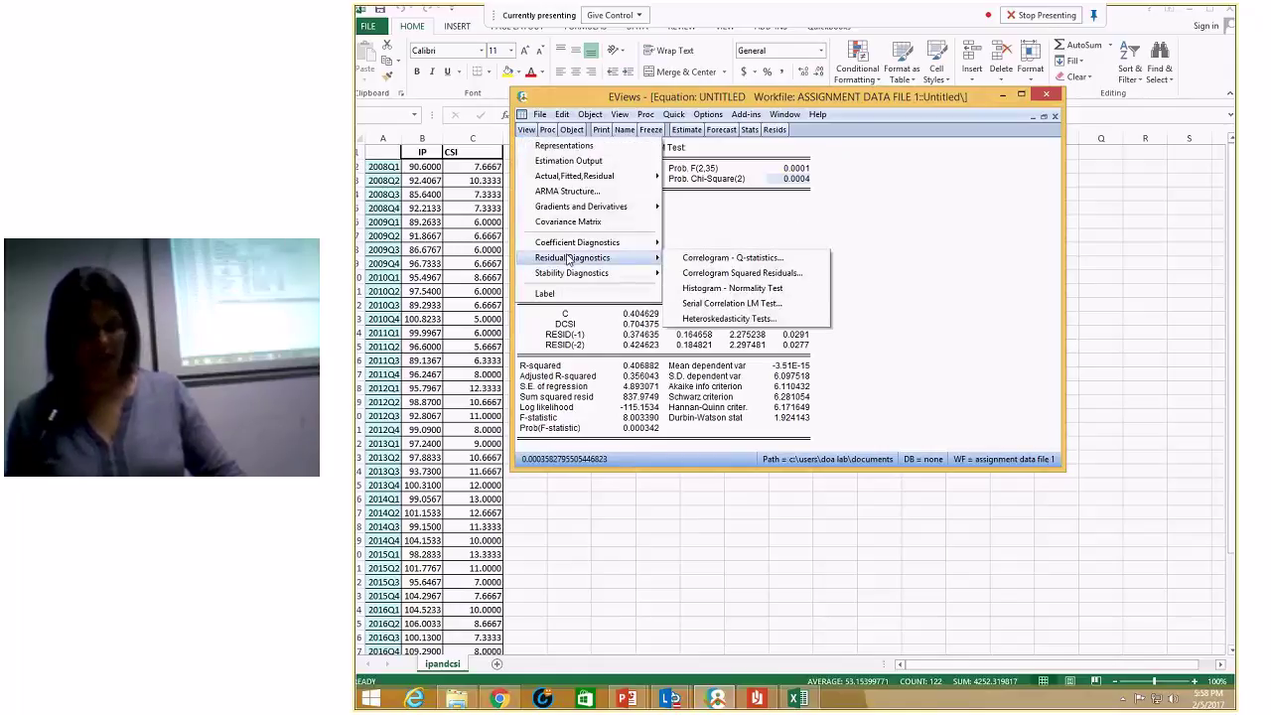
click(746, 320)
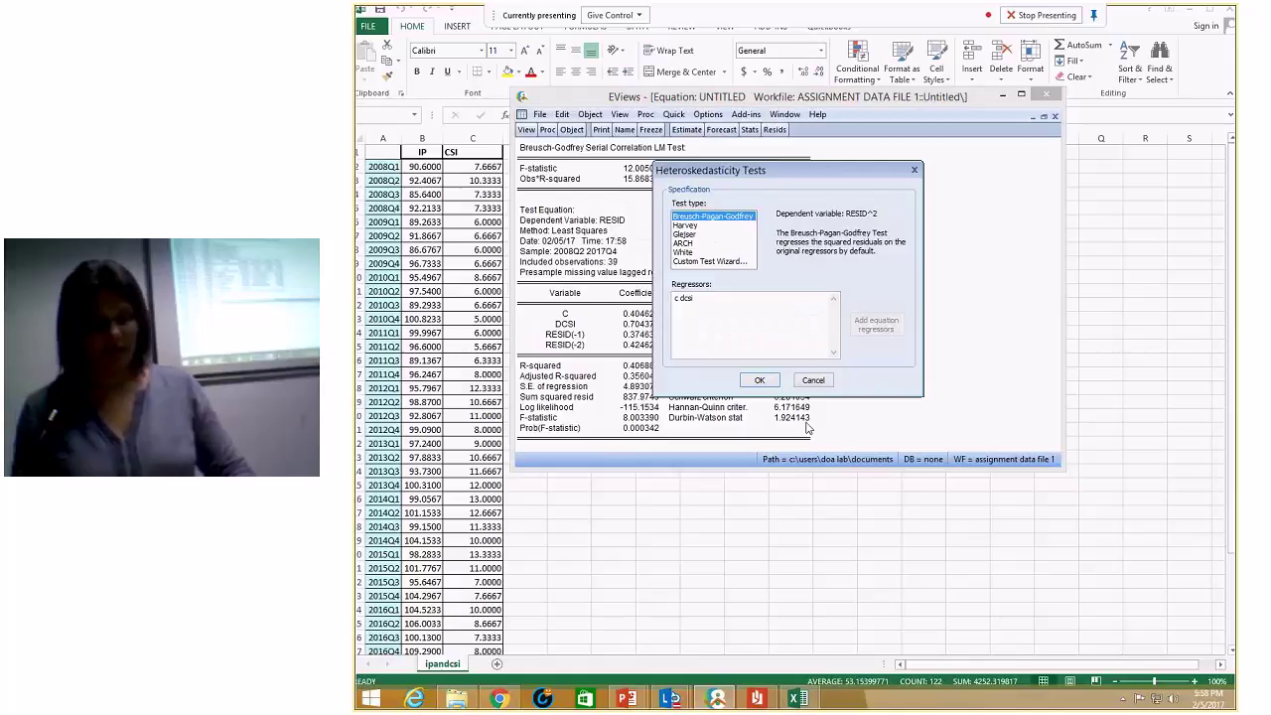
click(760, 382)
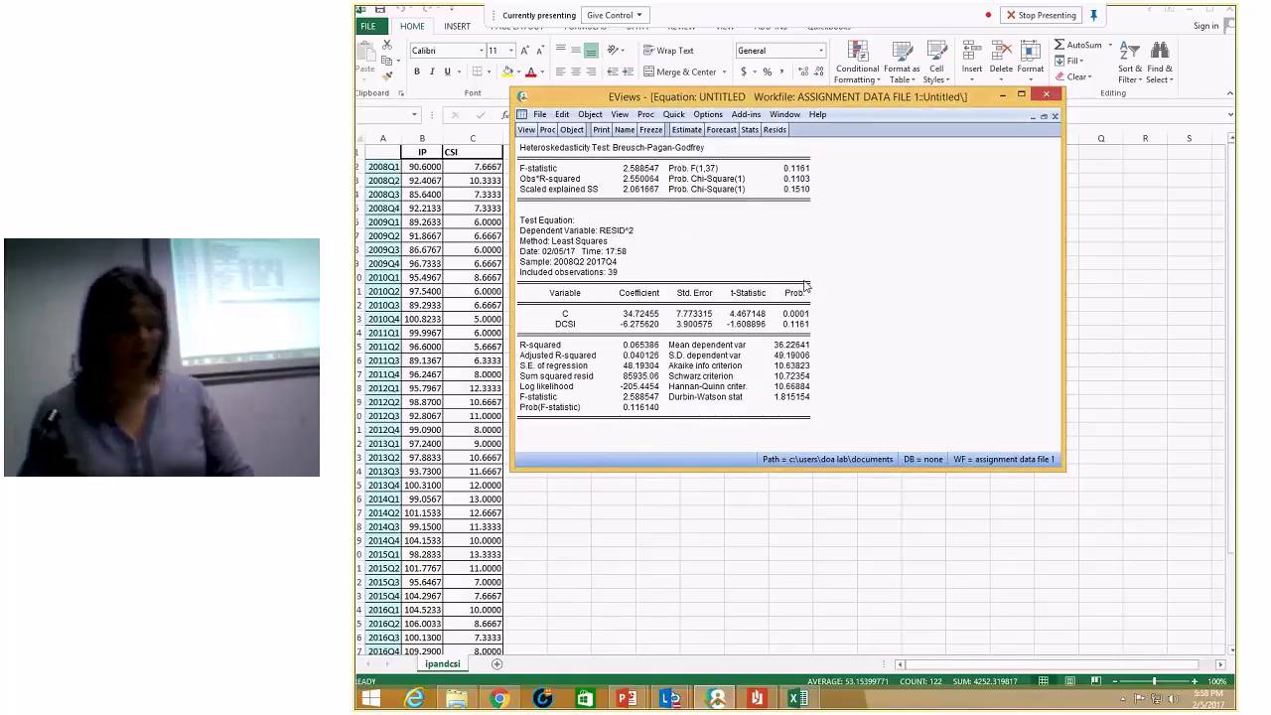
click(796, 178)
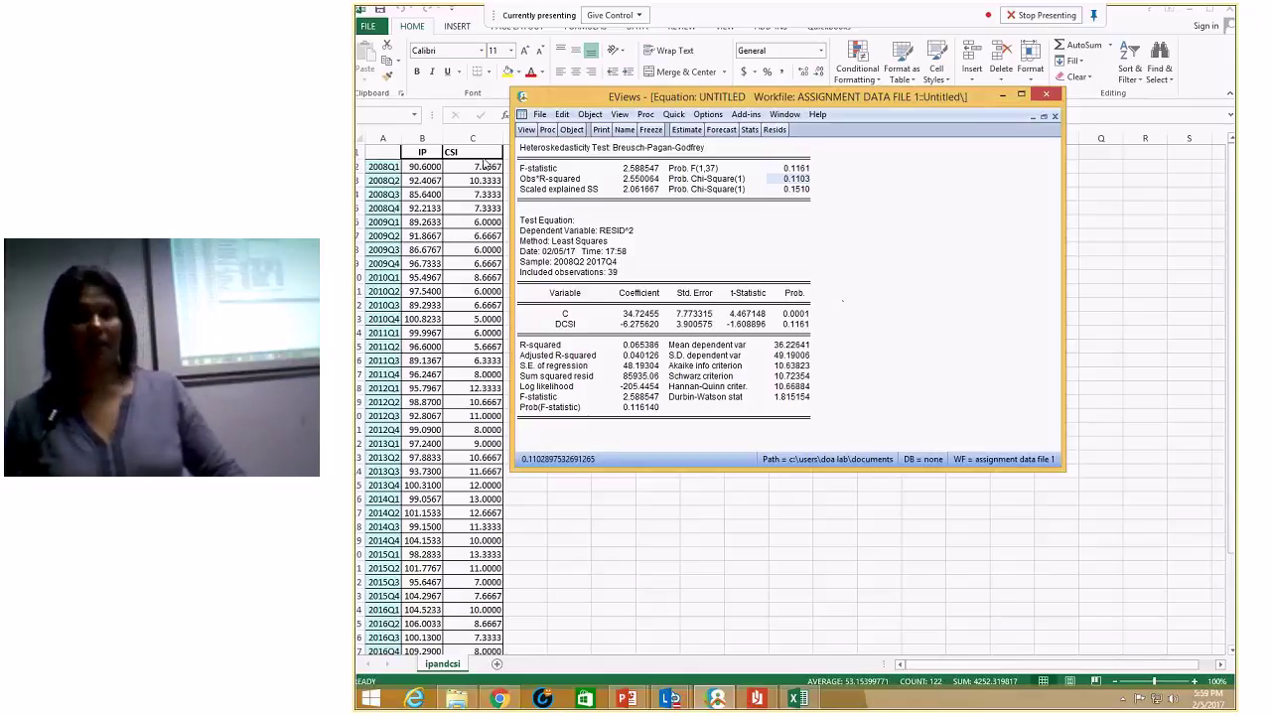
- Run the histogram normality test on the residuals, and close the untitled equation to return to the workfile
click(529, 131)
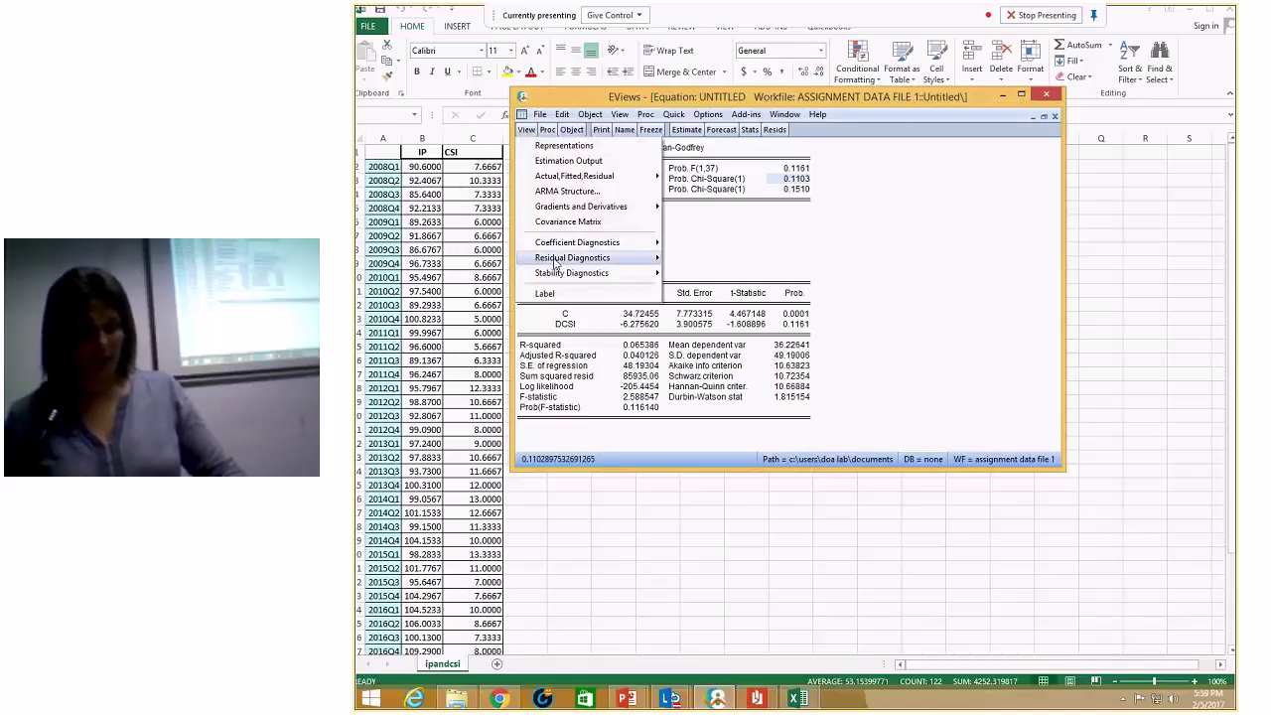
mouse_move(558, 261)
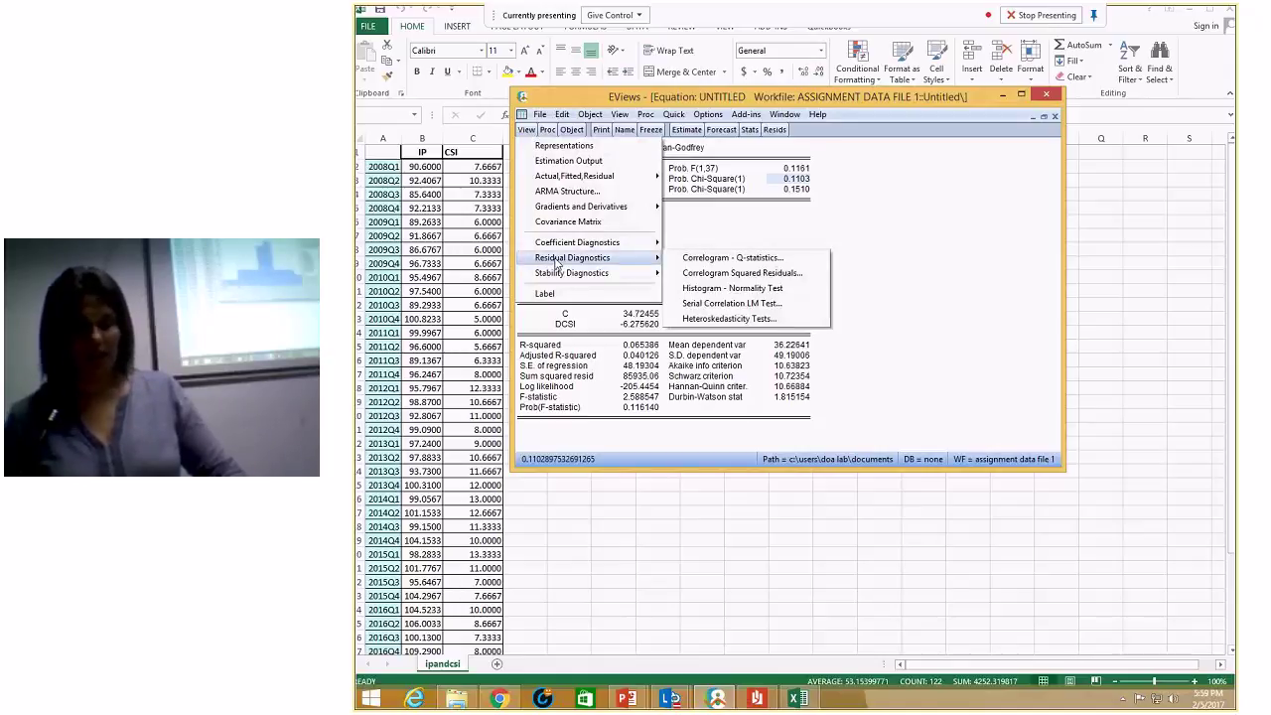
click(761, 289)
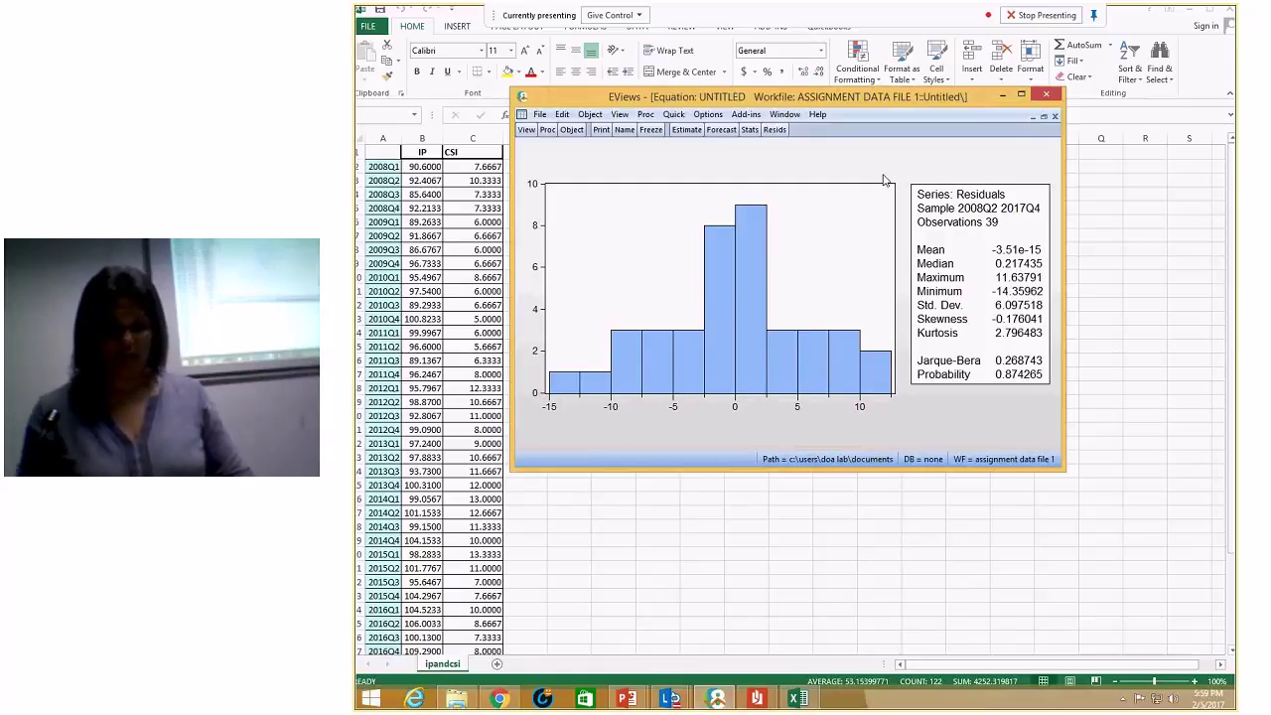
click(1055, 117)
click(783, 305)
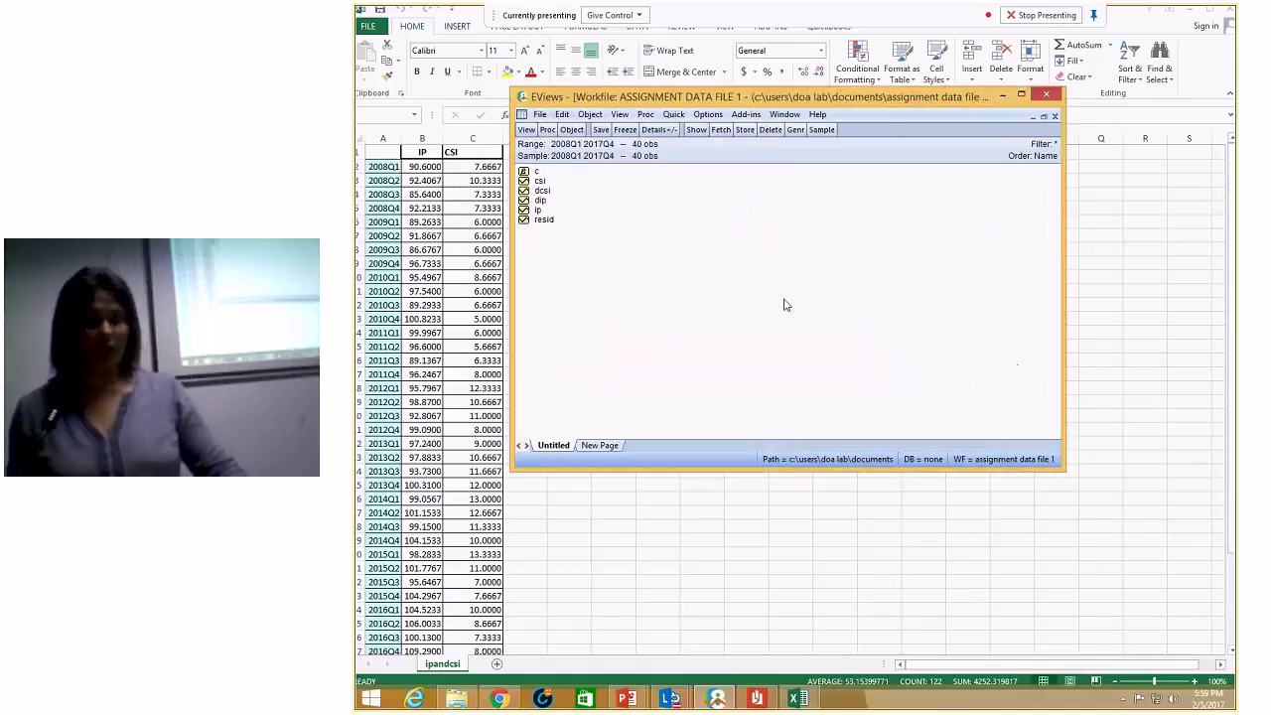
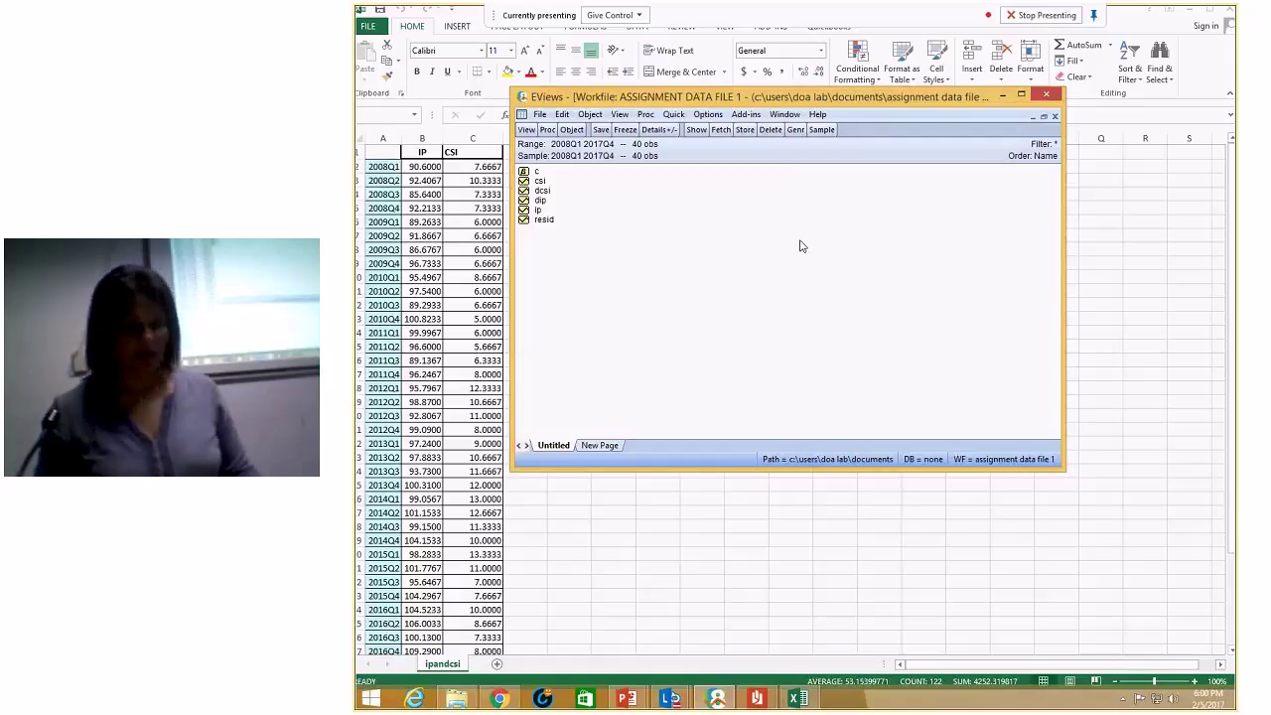
- Estimate a least squares equation with the specification dip c dcsi(-1) over the sample 2008Q1 2017Q4
click(674, 114)
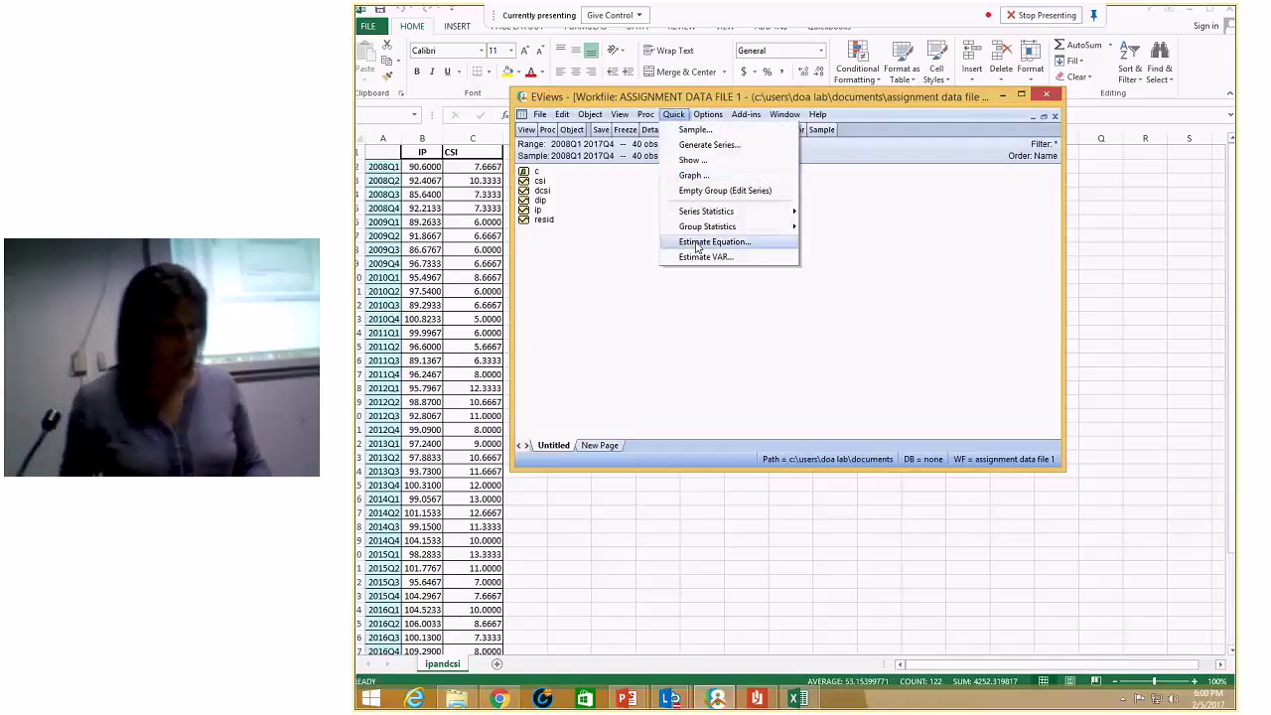
click(700, 245)
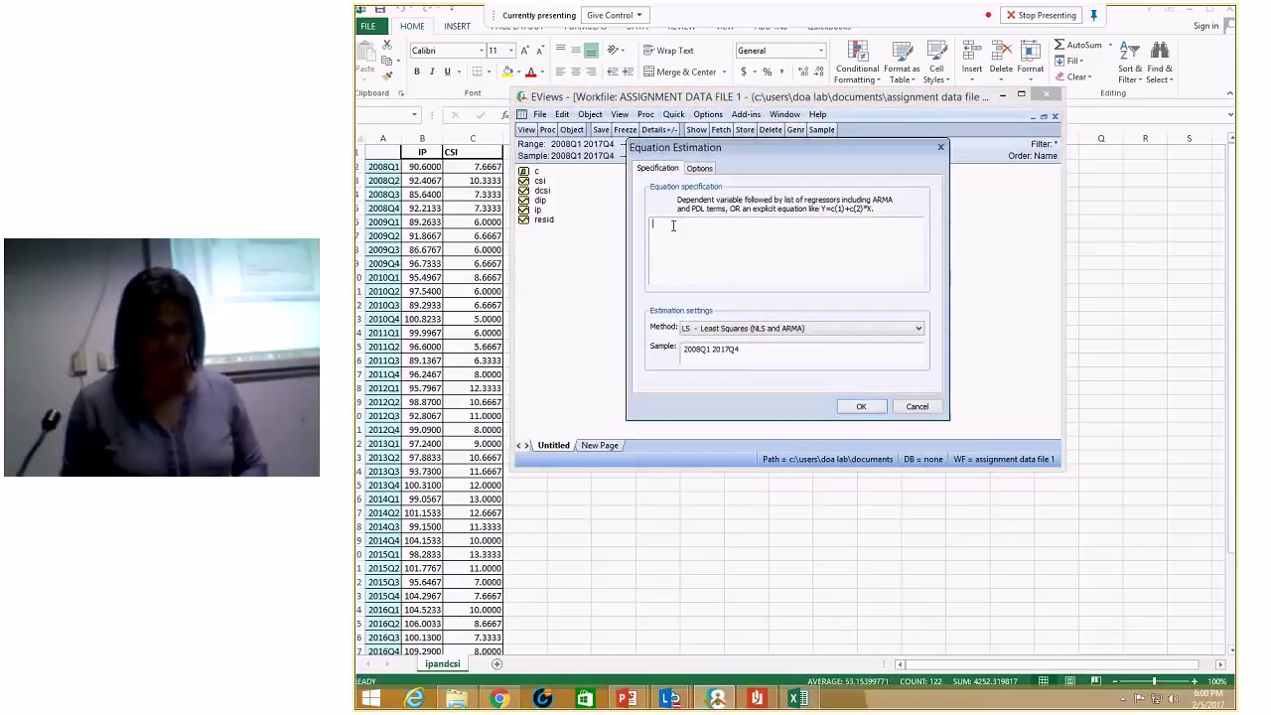
text(d)
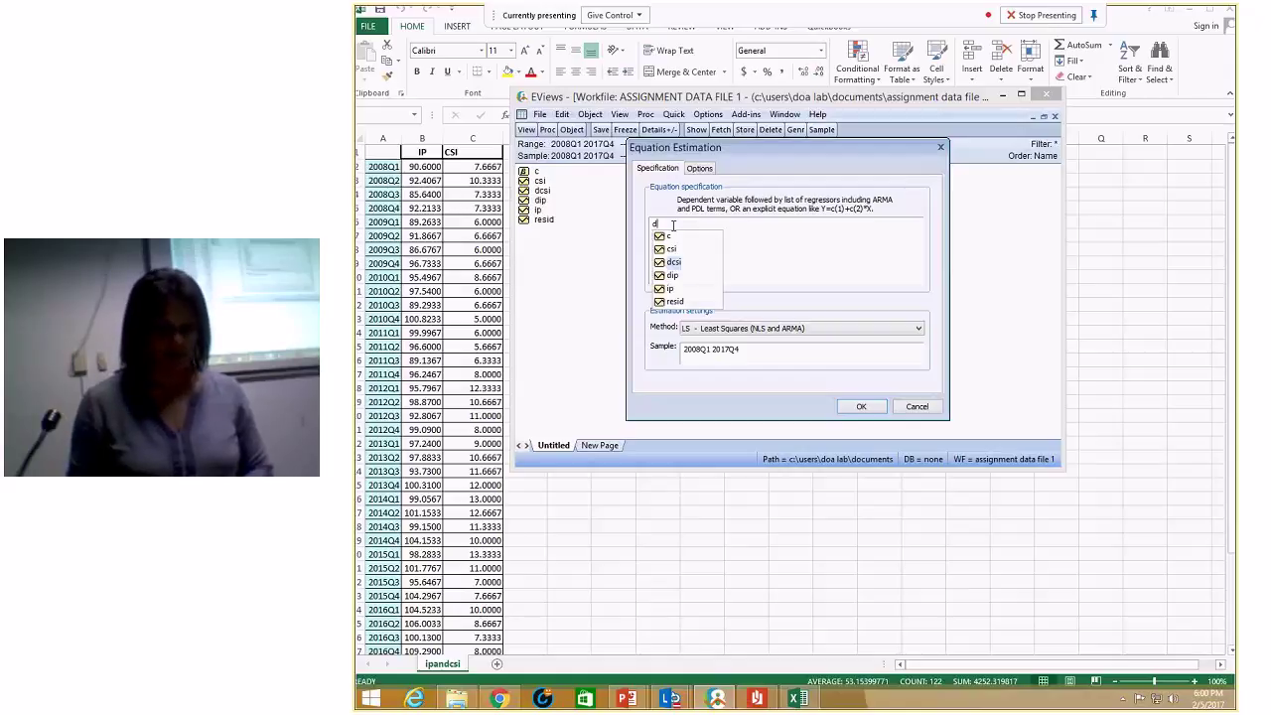
key(Down)
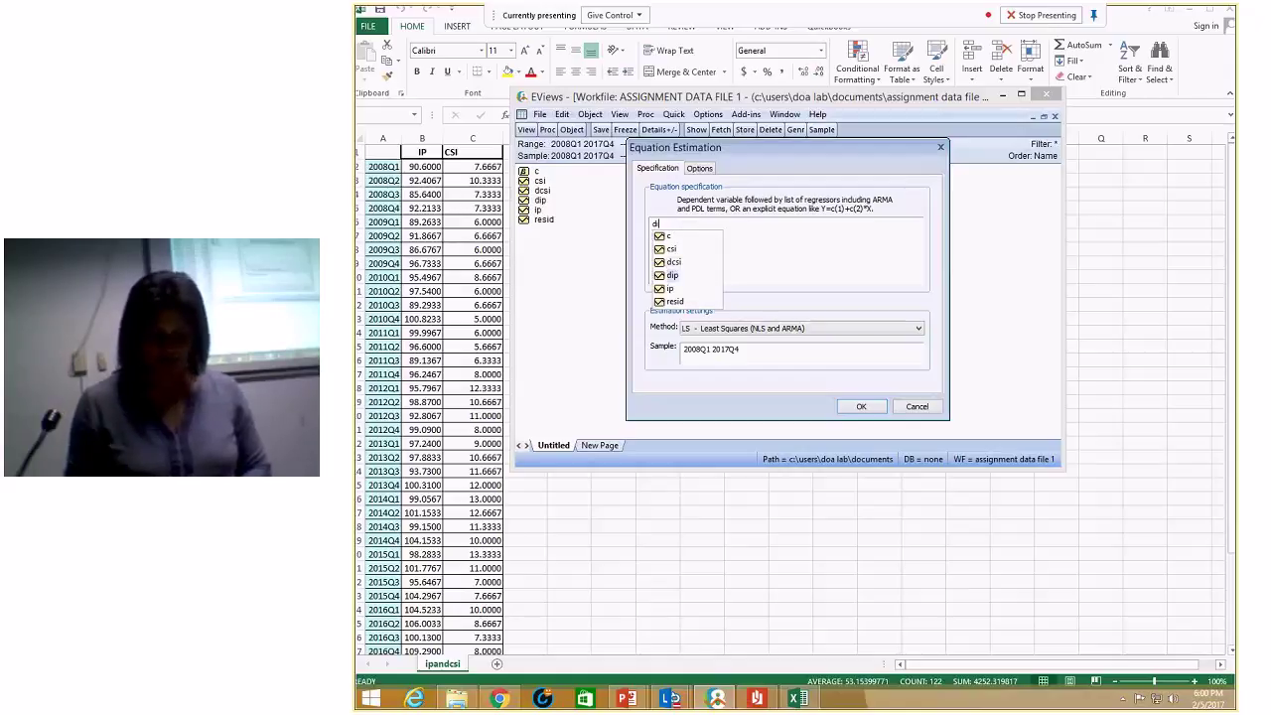
key(Return)
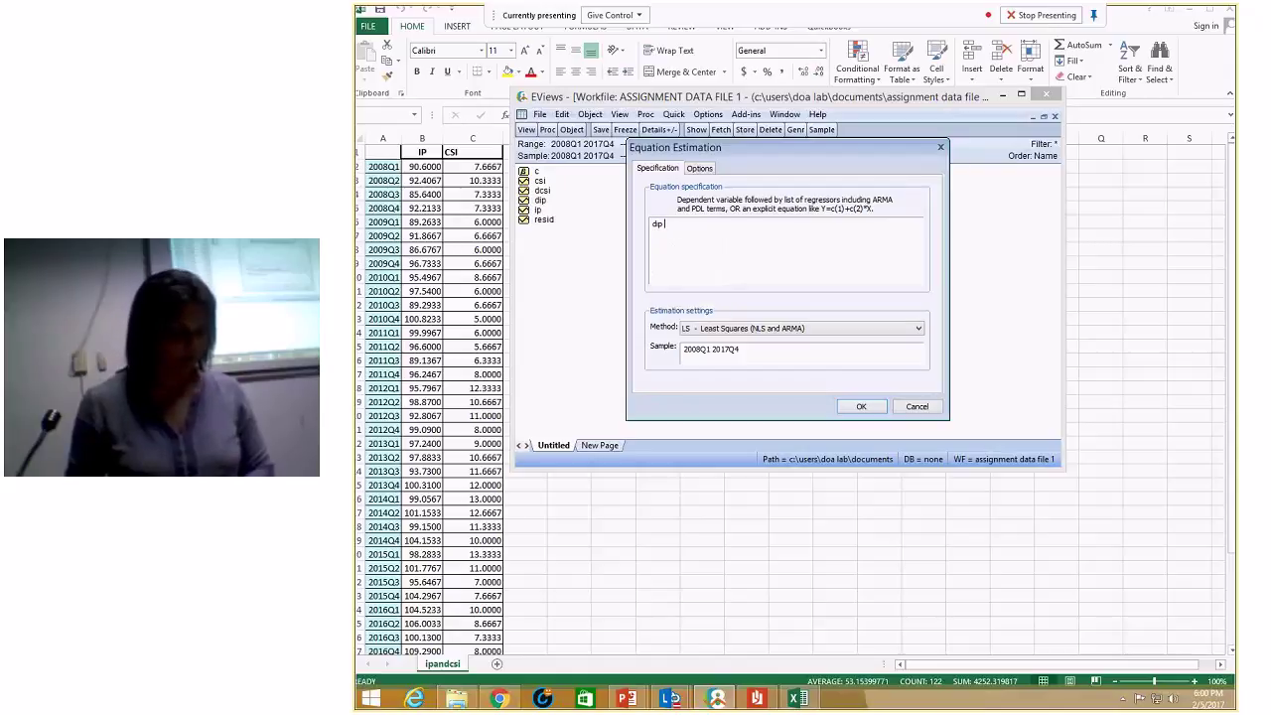
text(c dc)
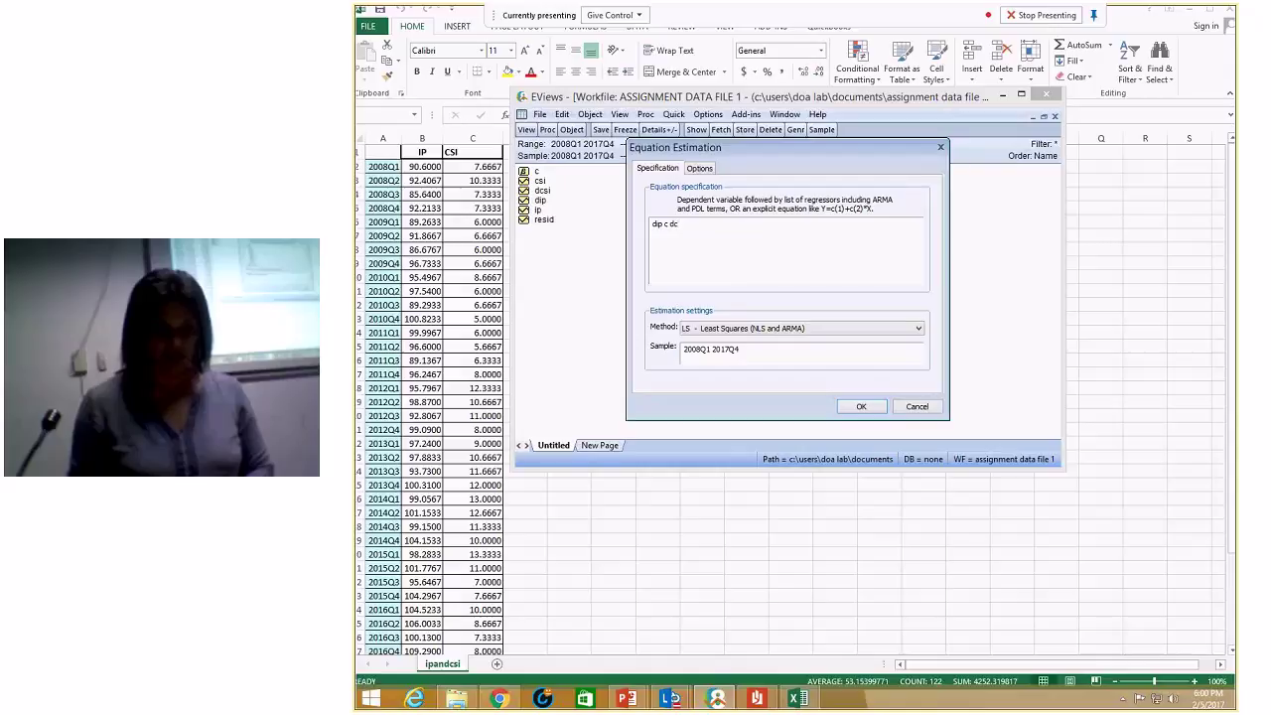
text(si)
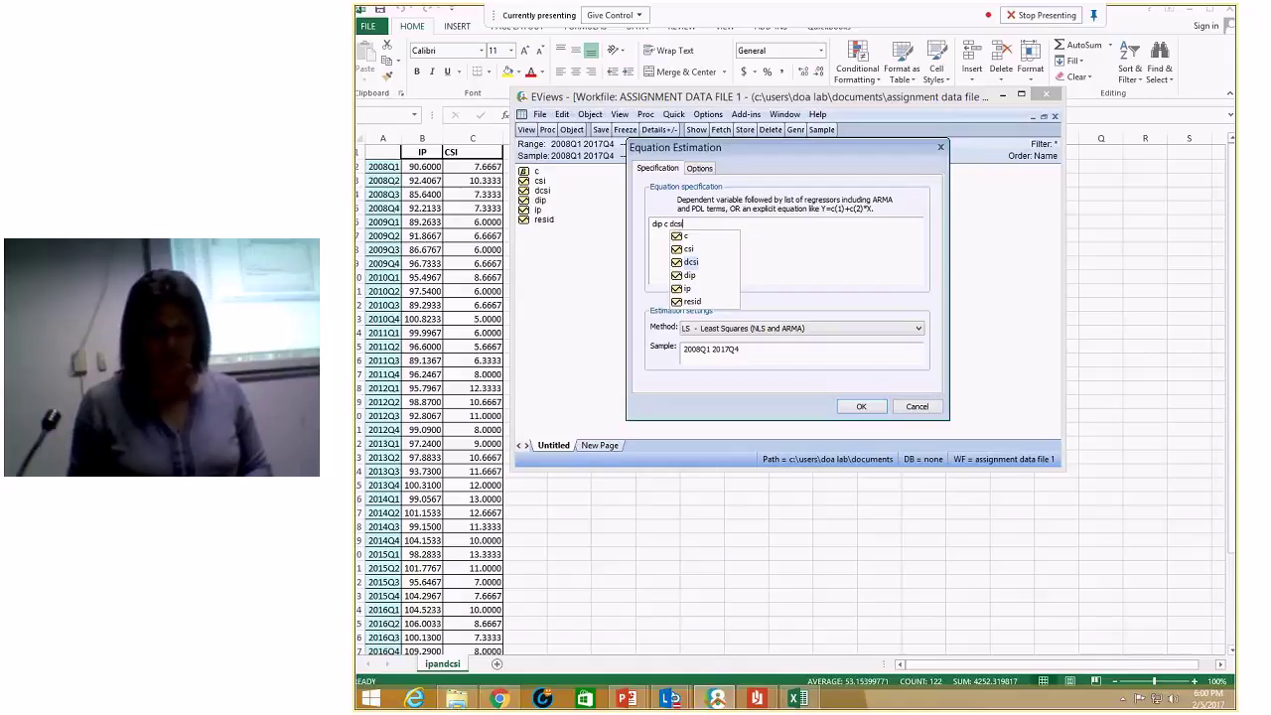
text((-1)
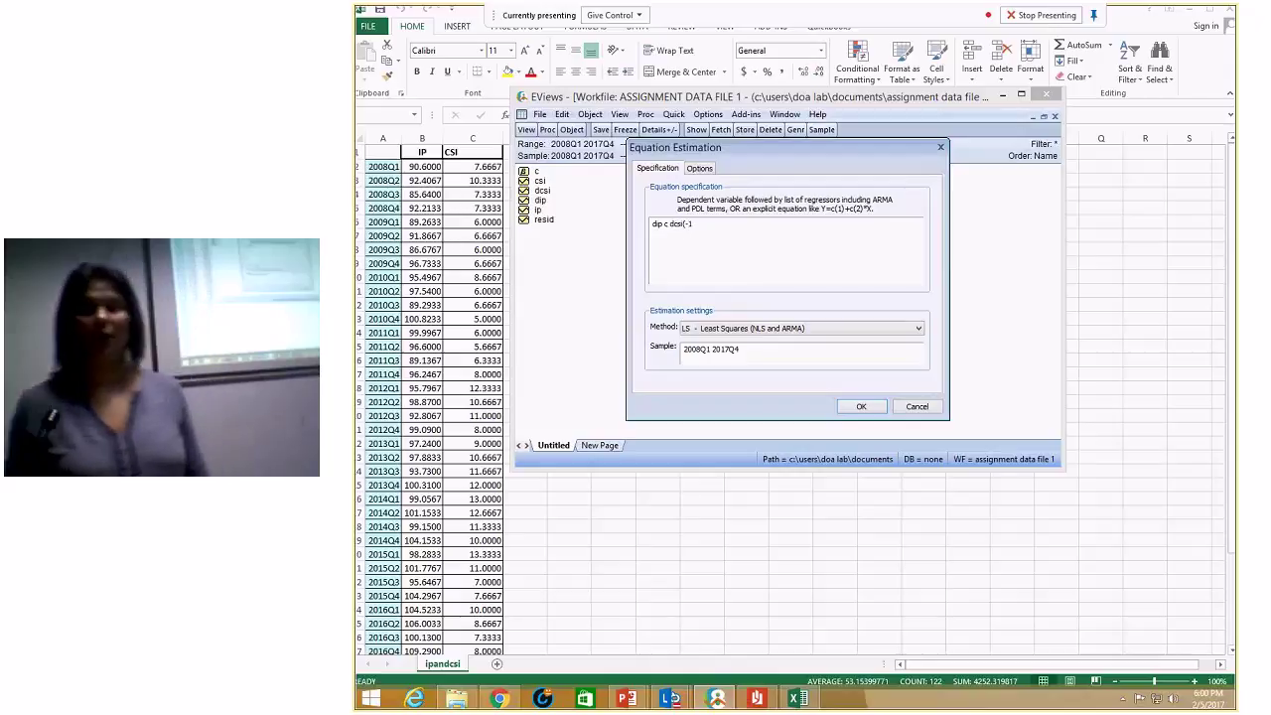
text())
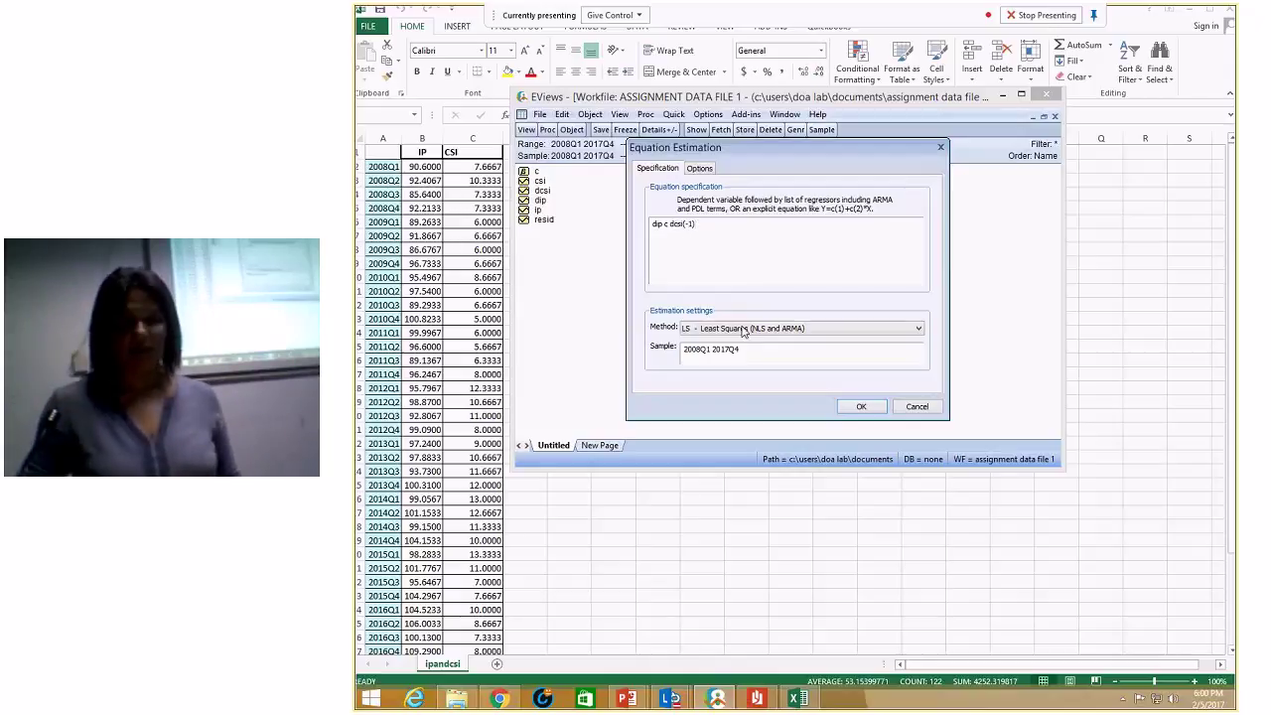
click(862, 407)
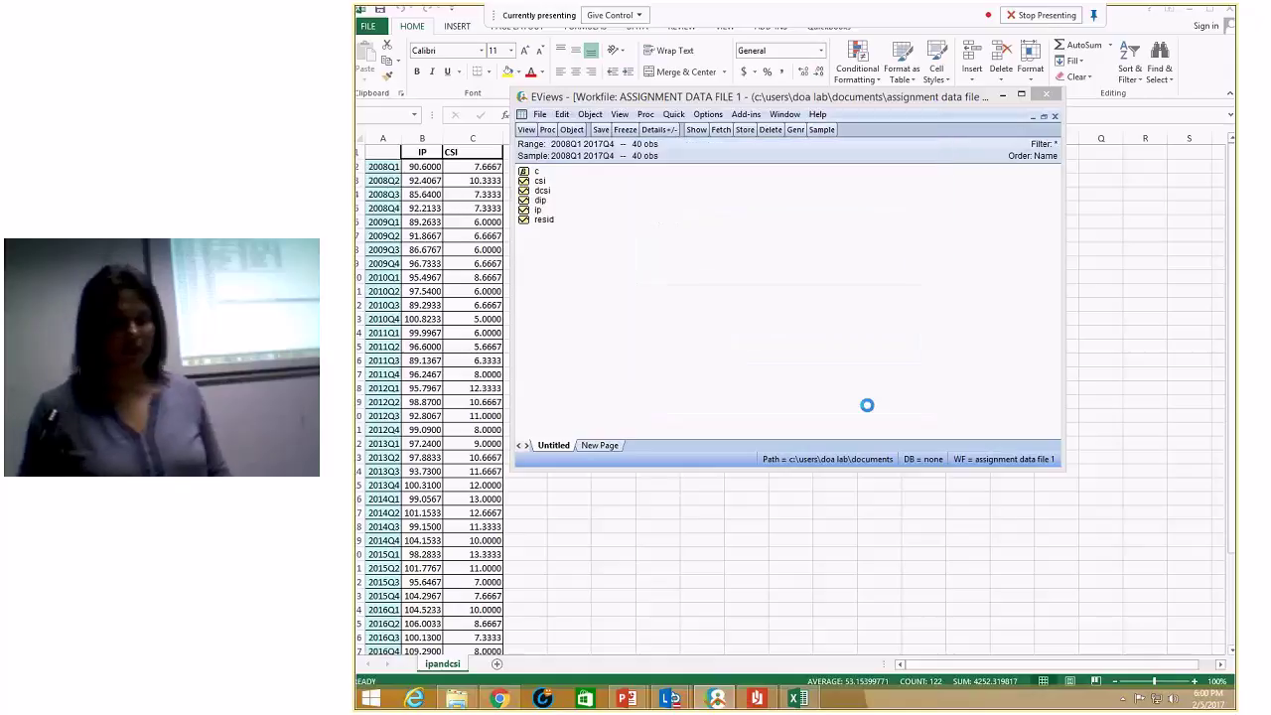
- Examine the regression output: the probability of DCSI(-1), the Durbin-Watson statistic and the R-squared
click(794, 241)
click(799, 316)
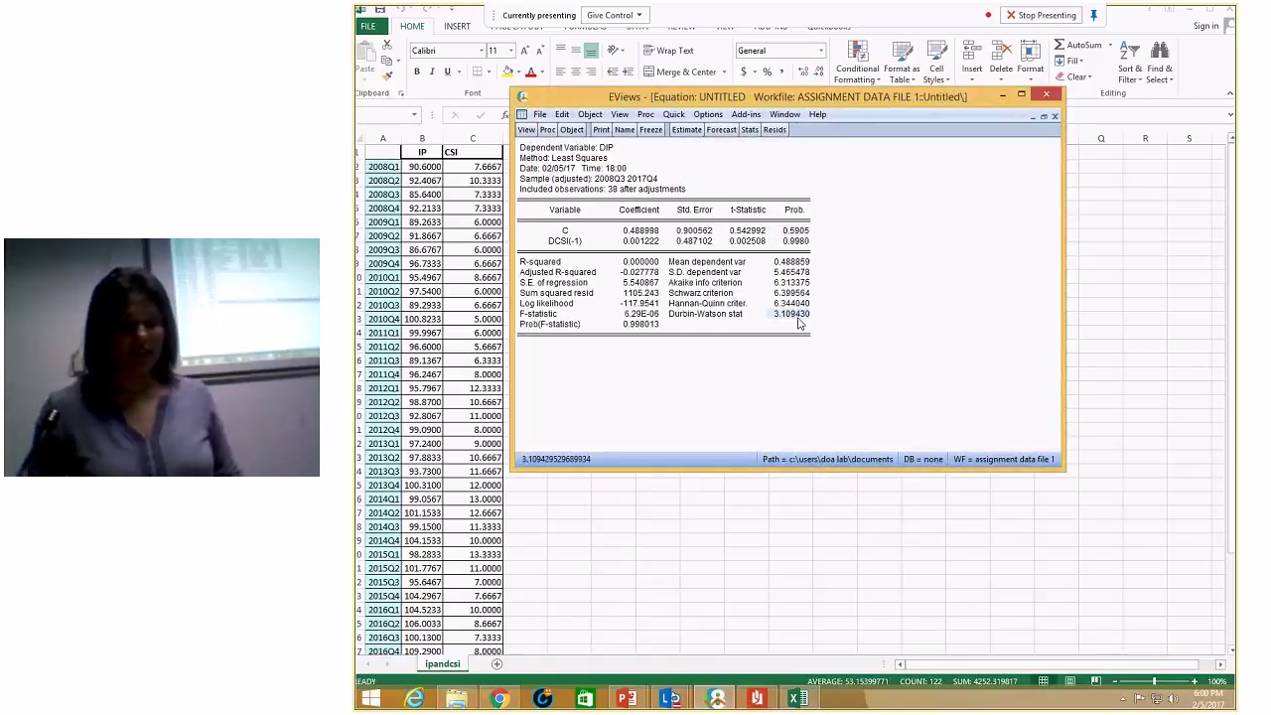
drag(546, 149, 810, 360)
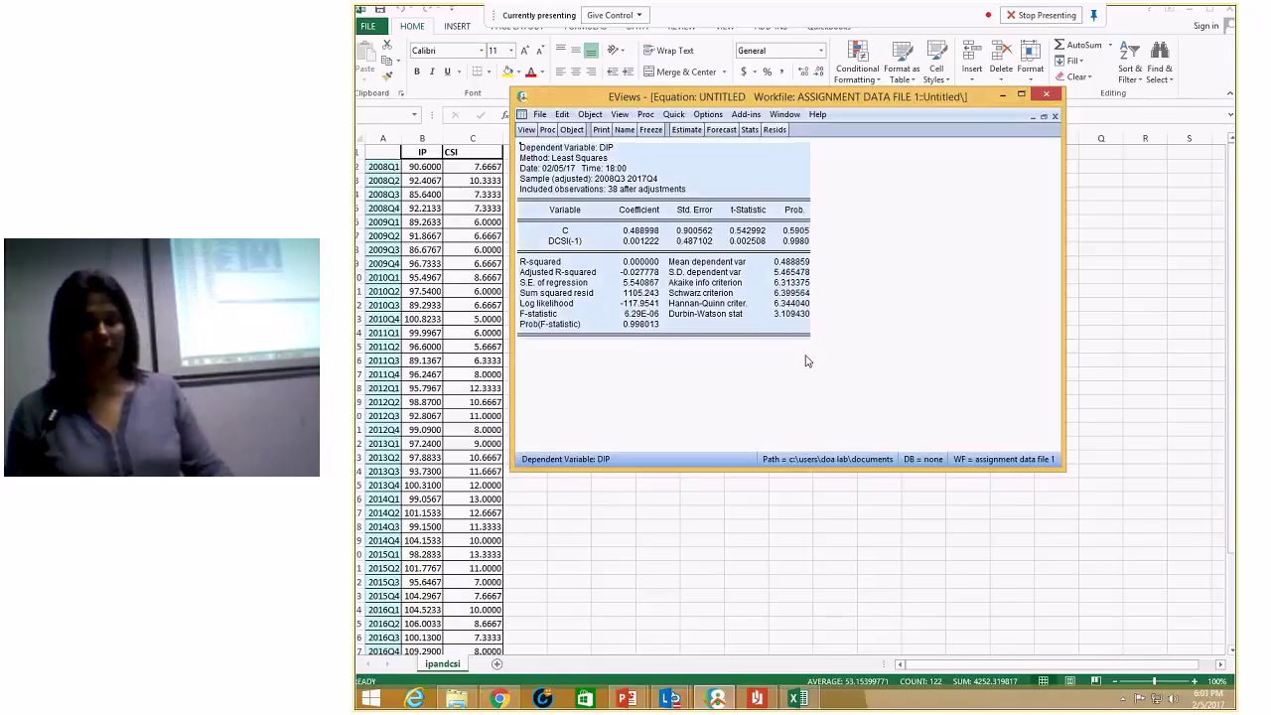
click(698, 353)
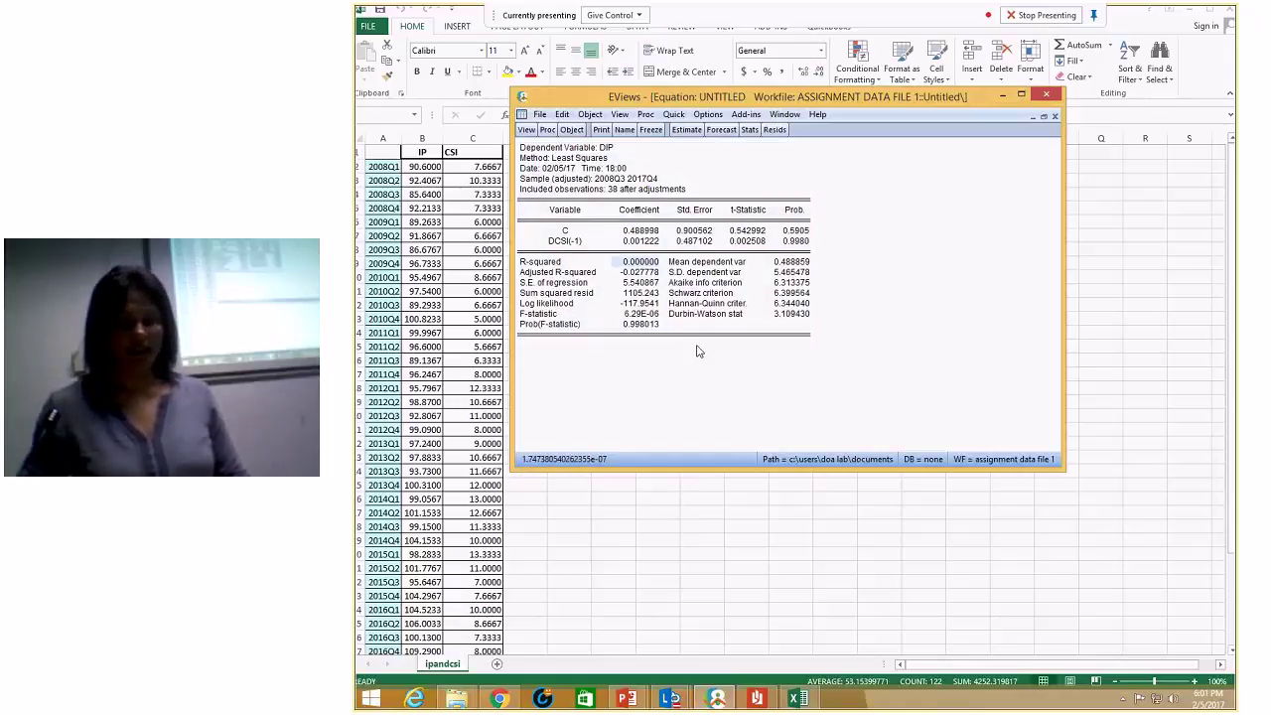
click(697, 348)
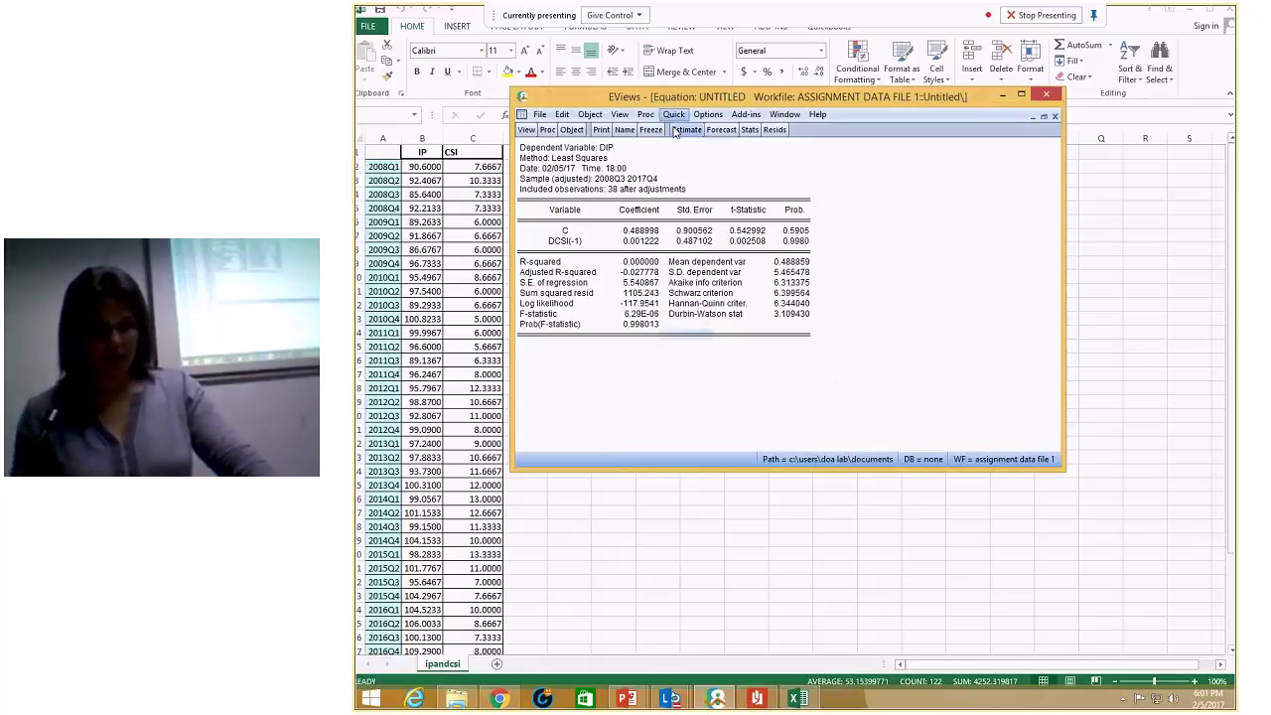
- Start a new equation estimation
click(673, 115)
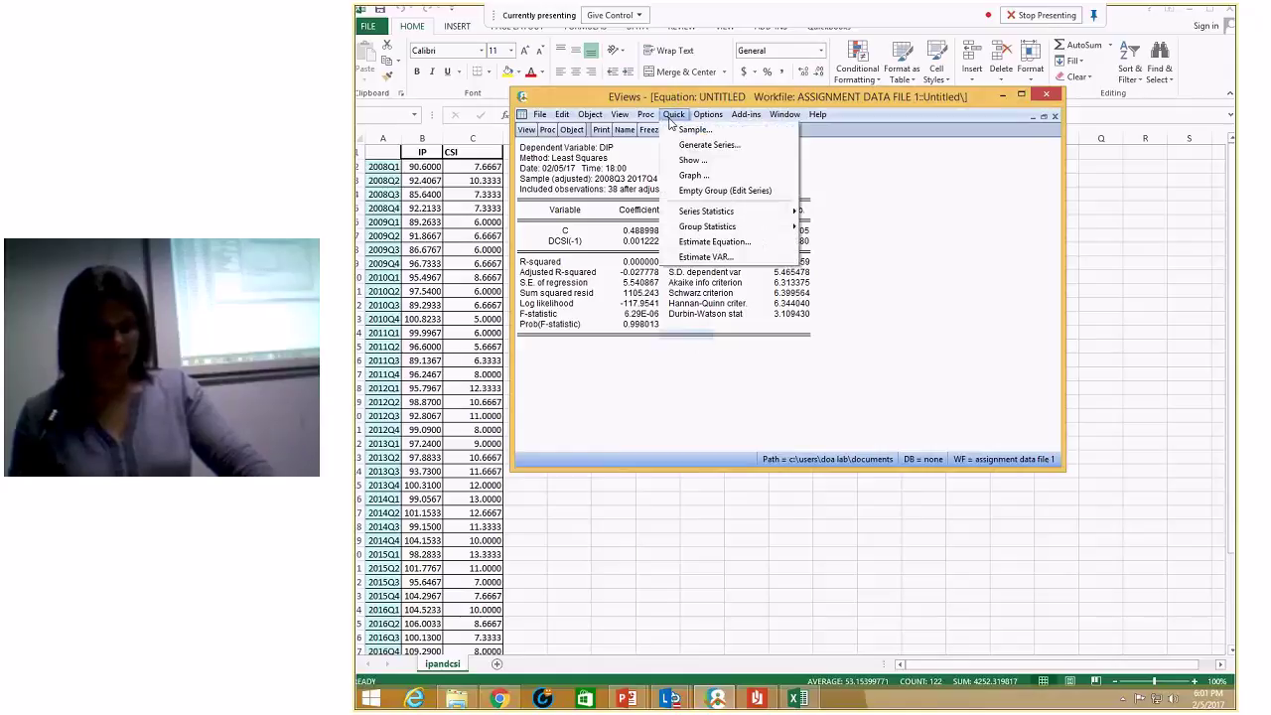
click(730, 244)
text(ip )
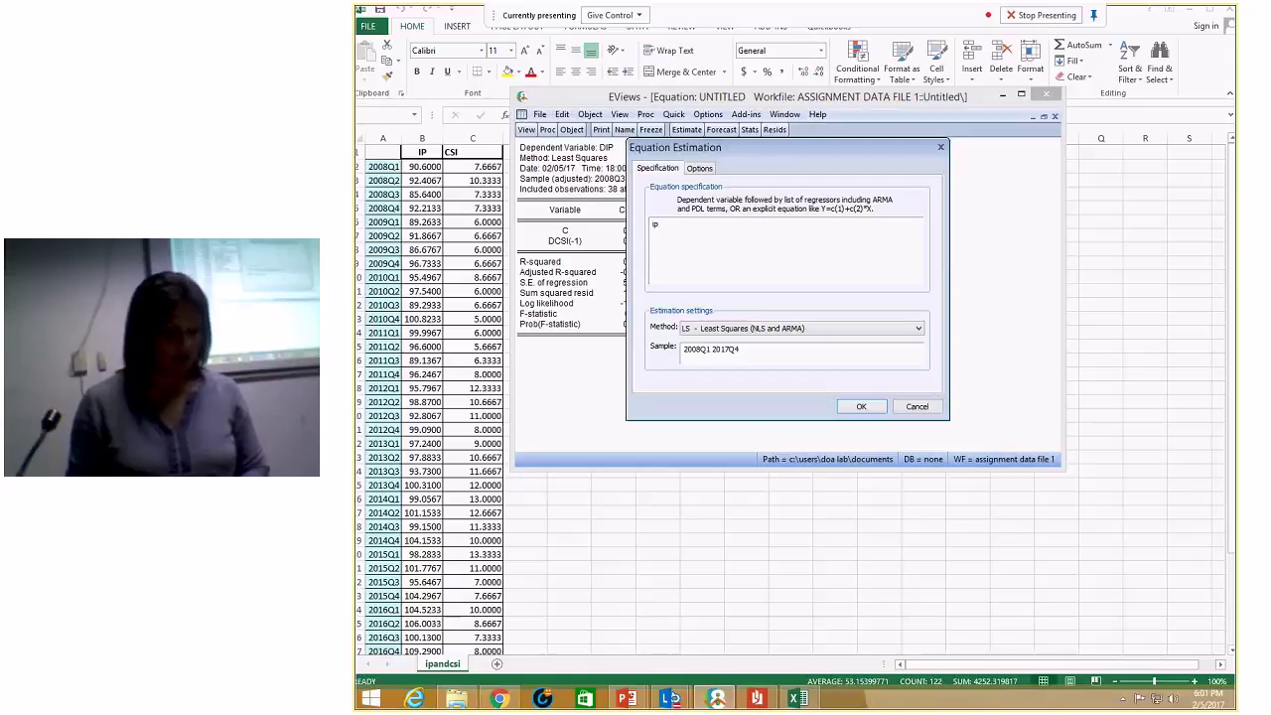
text(c csi)
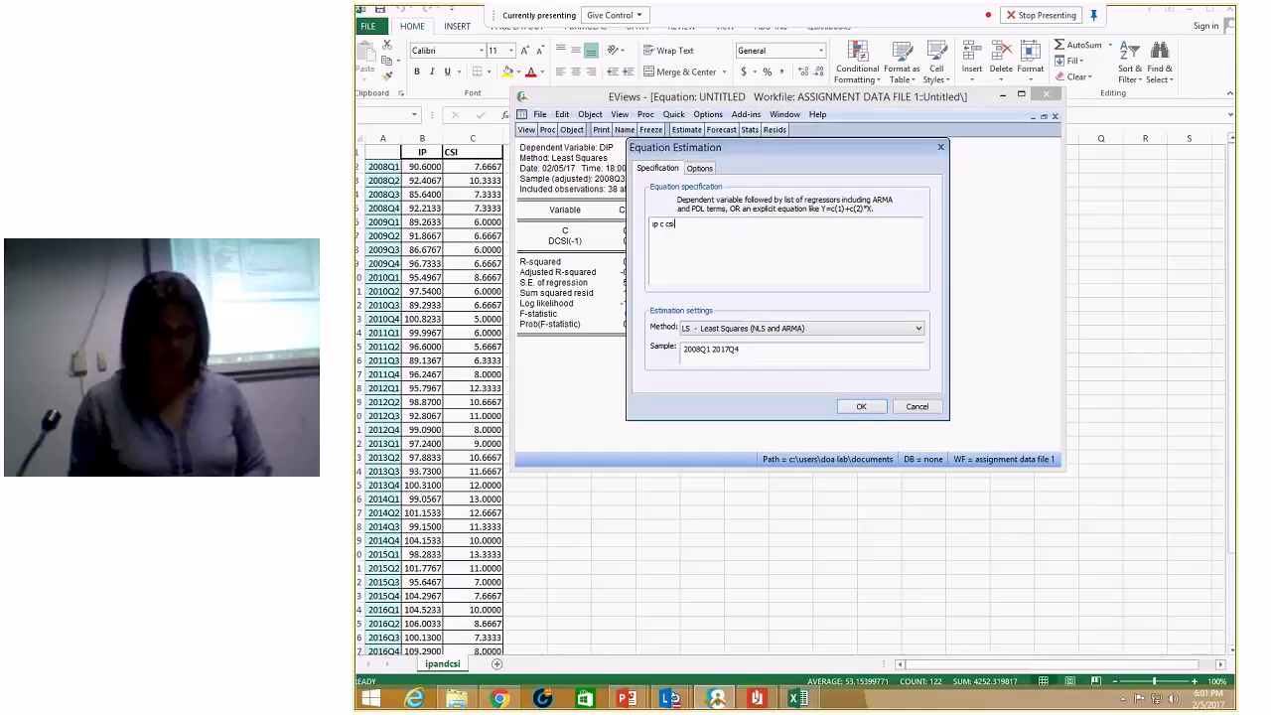
key(BackSpace)
key(BackSpace)
key(BackSpace)
key(BackSpace)
key(BackSpace)
key(BackSpace)
key(BackSpace)
key(BackSpace)
- Estimate a least squares equation with the specification dip c dcsi(-1) dcsi(-2) dcsi(-3) dcsi(-4) over the sample 2008Q1 2017Q4
text(d)
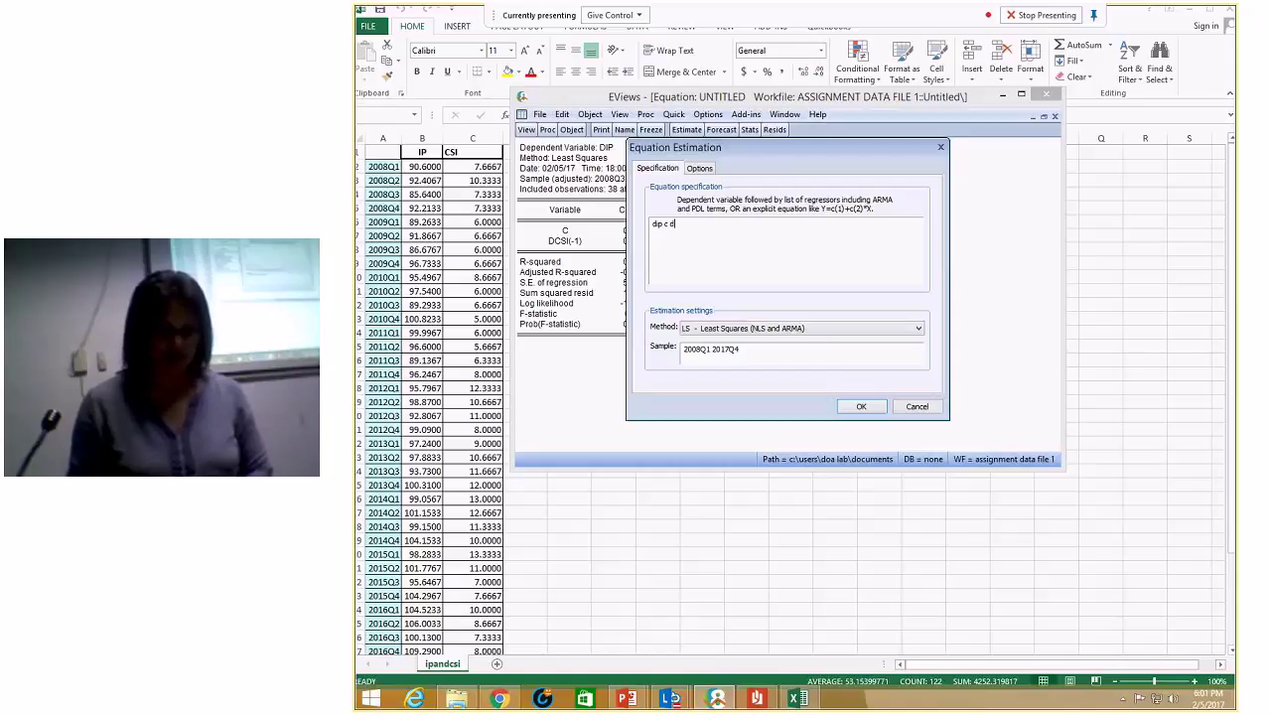
text(ip c dcsi)
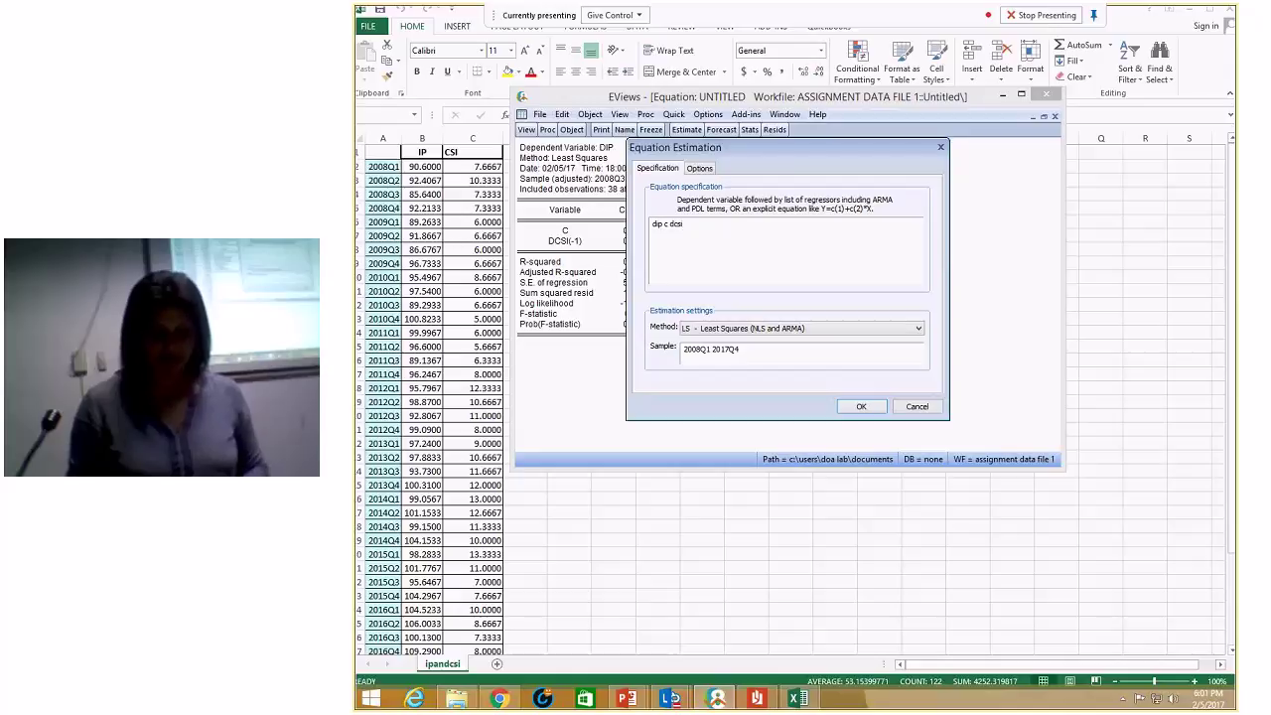
text((-1))
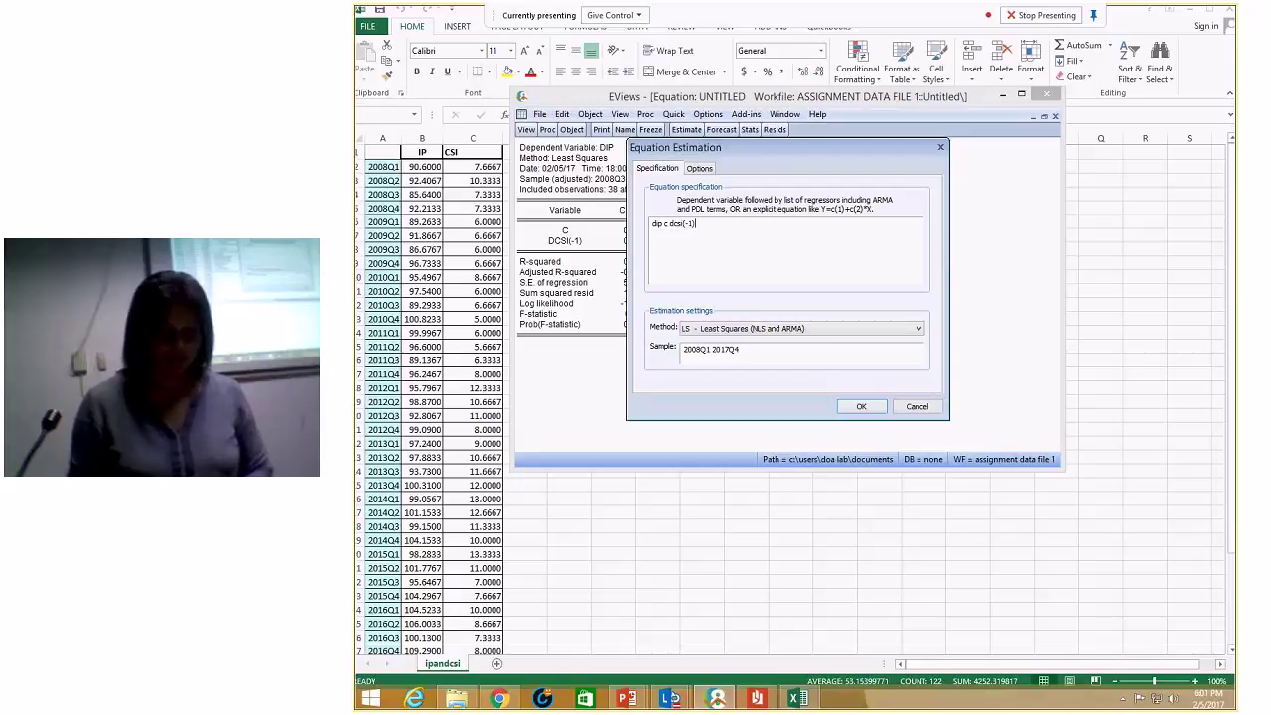
text( d)
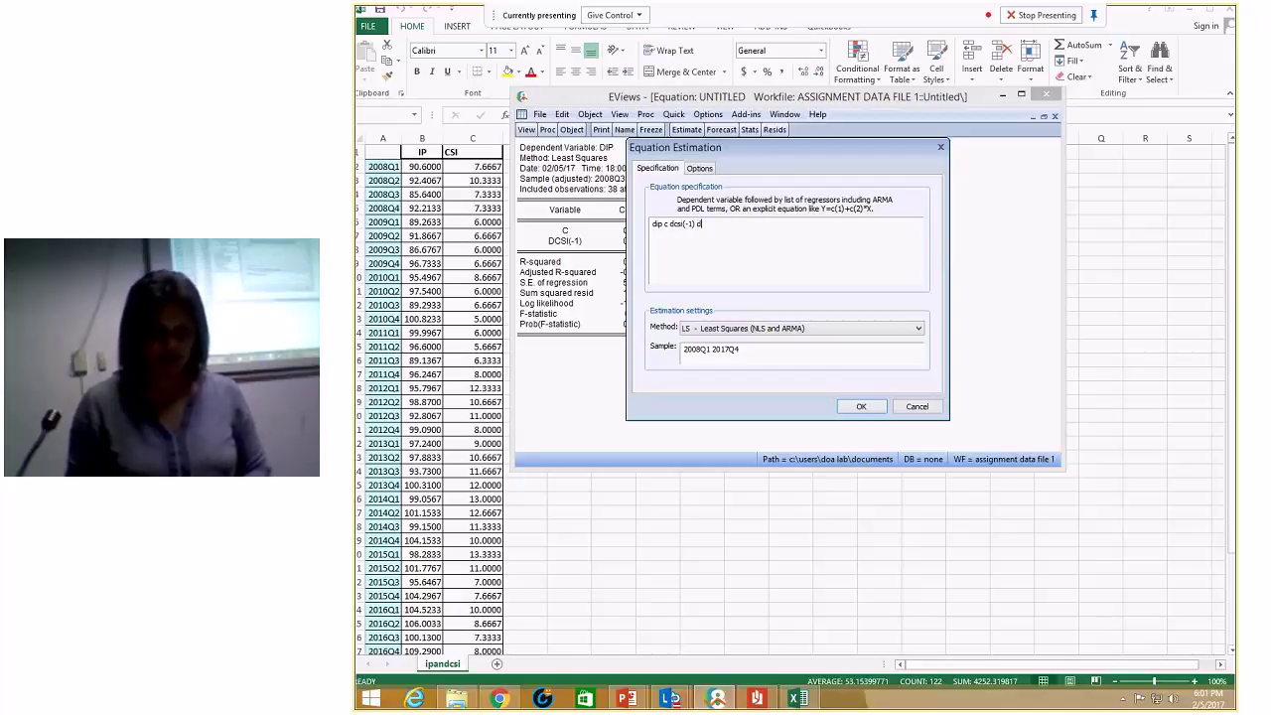
text(c)
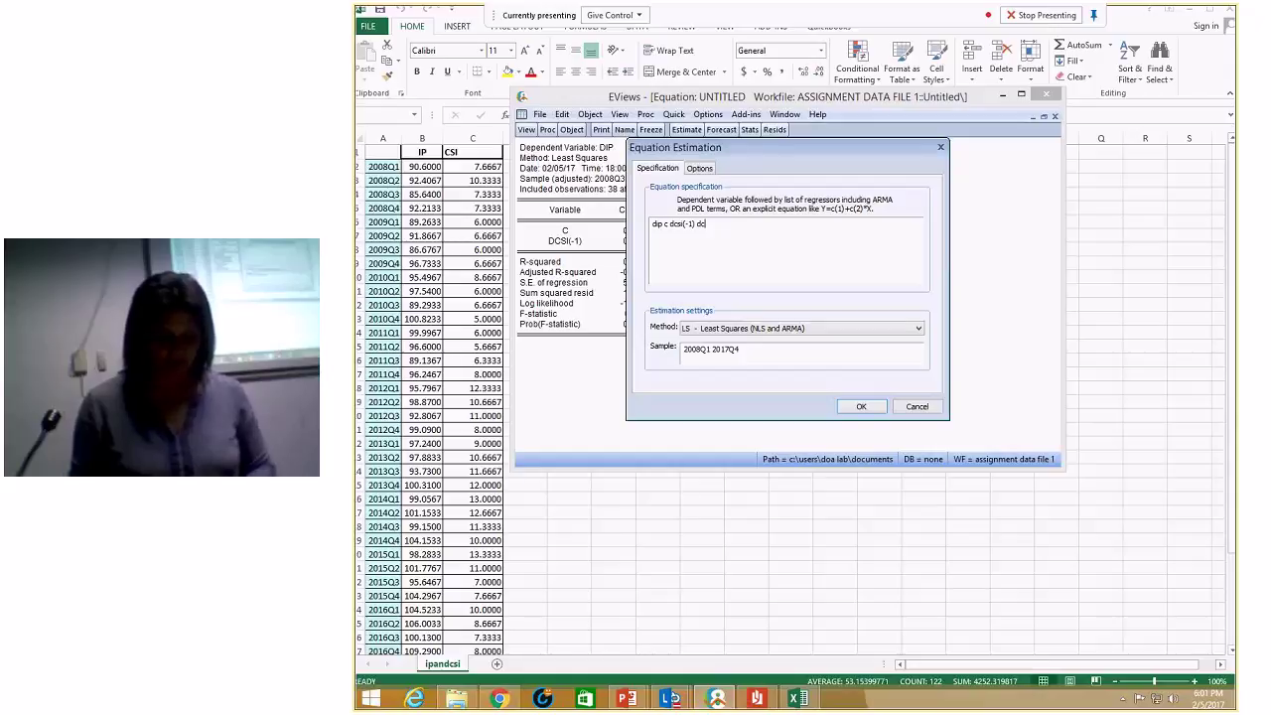
text(si(-2))
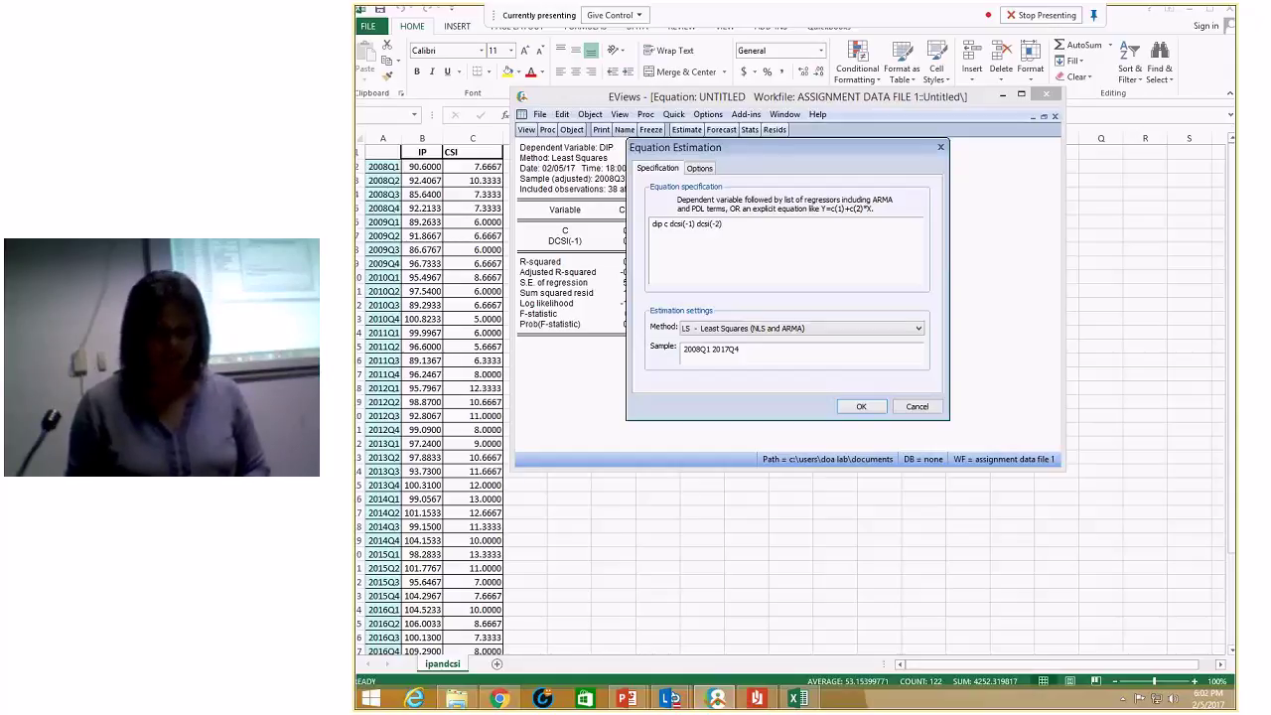
text( c)
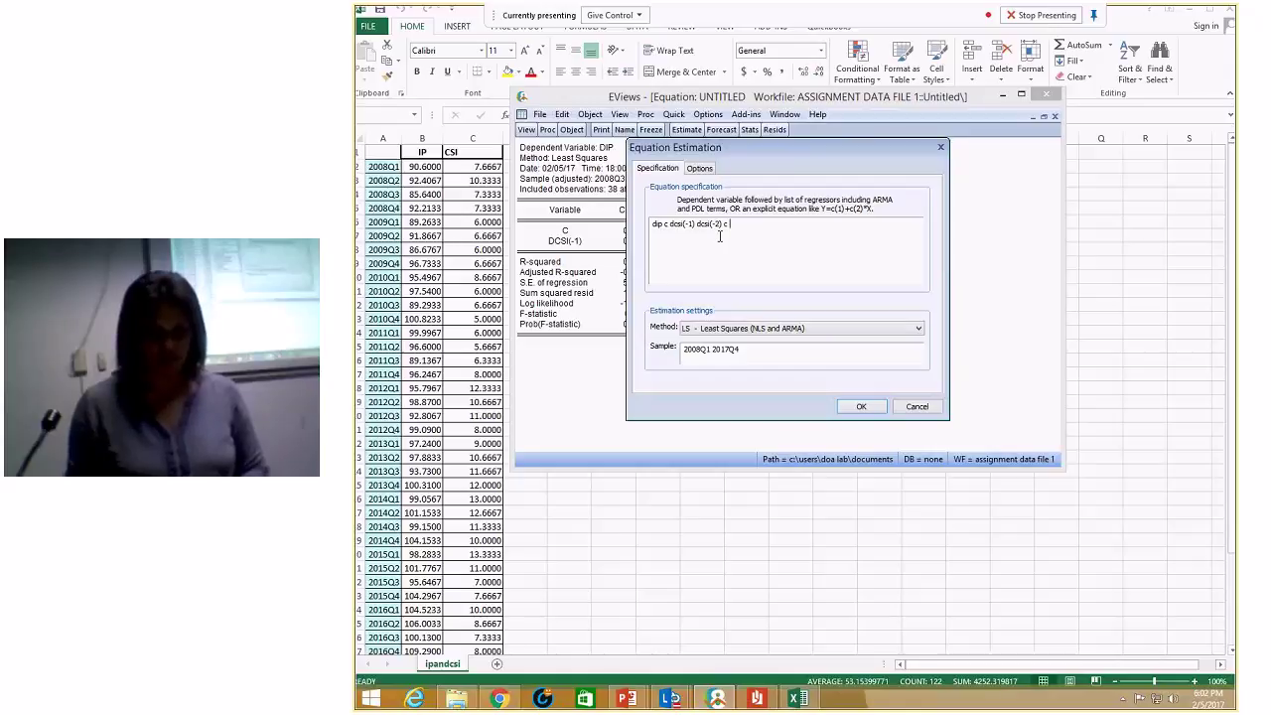
text(d)
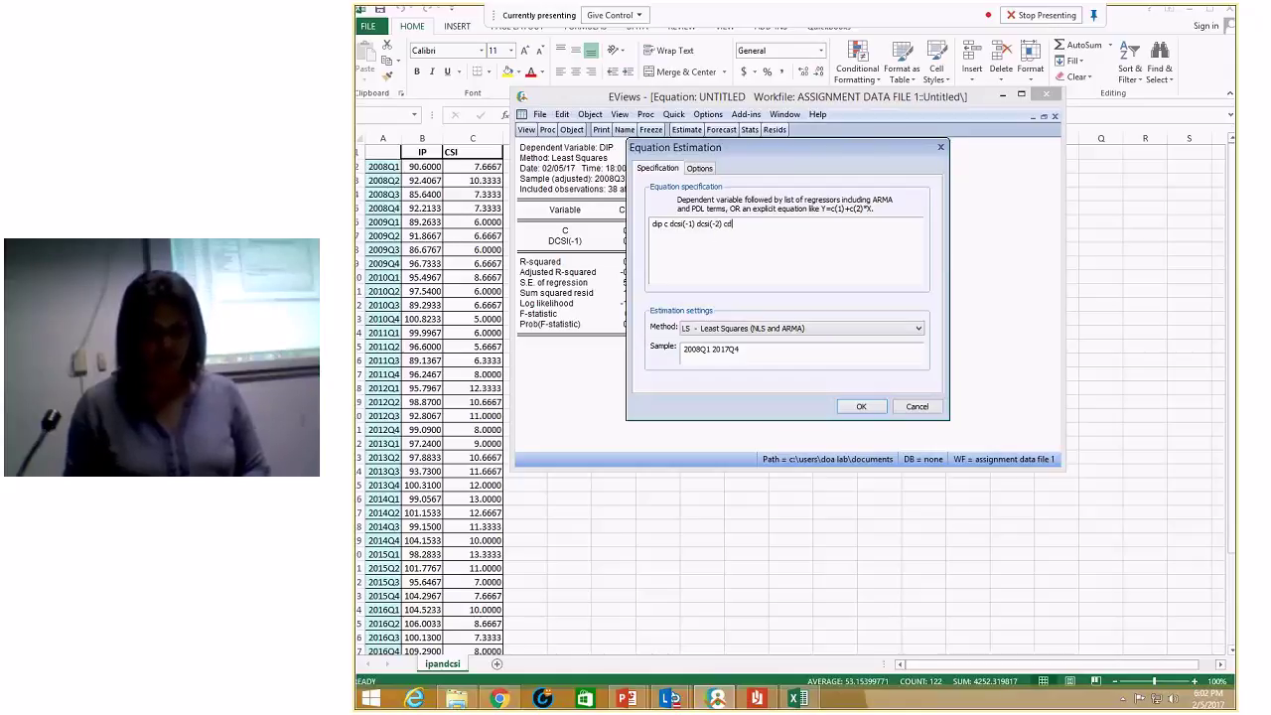
text(si)
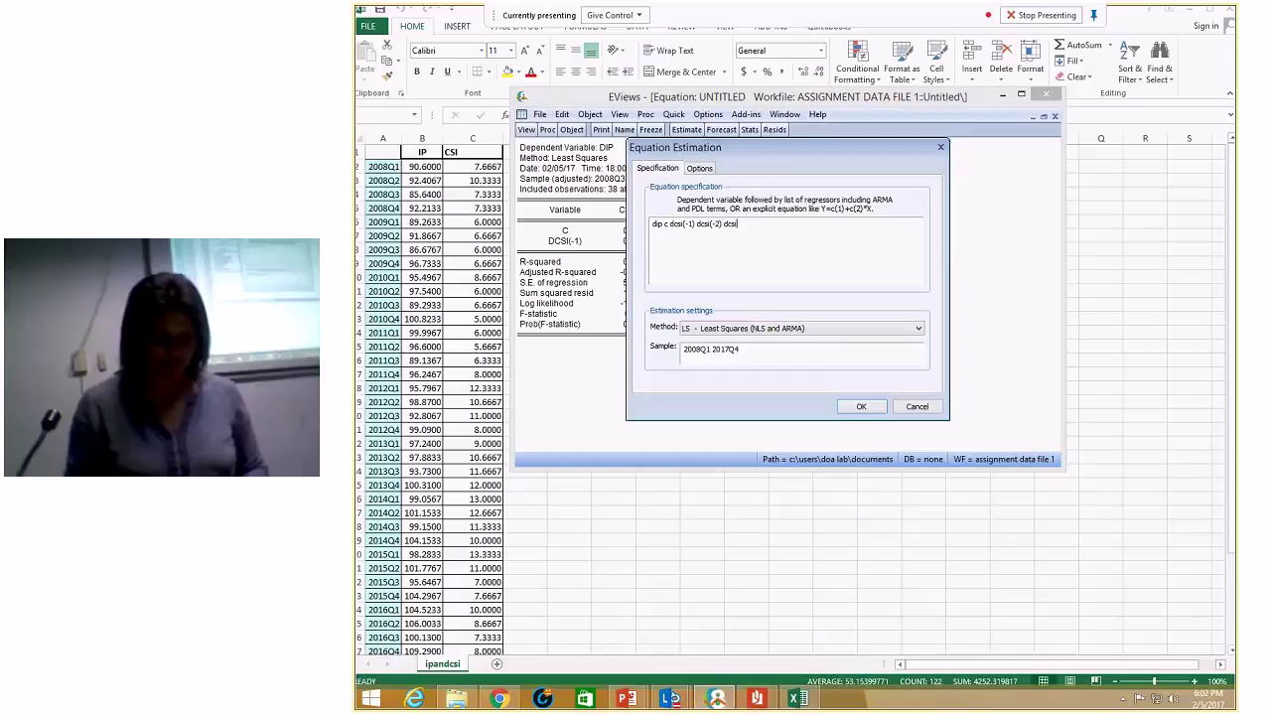
text((-)
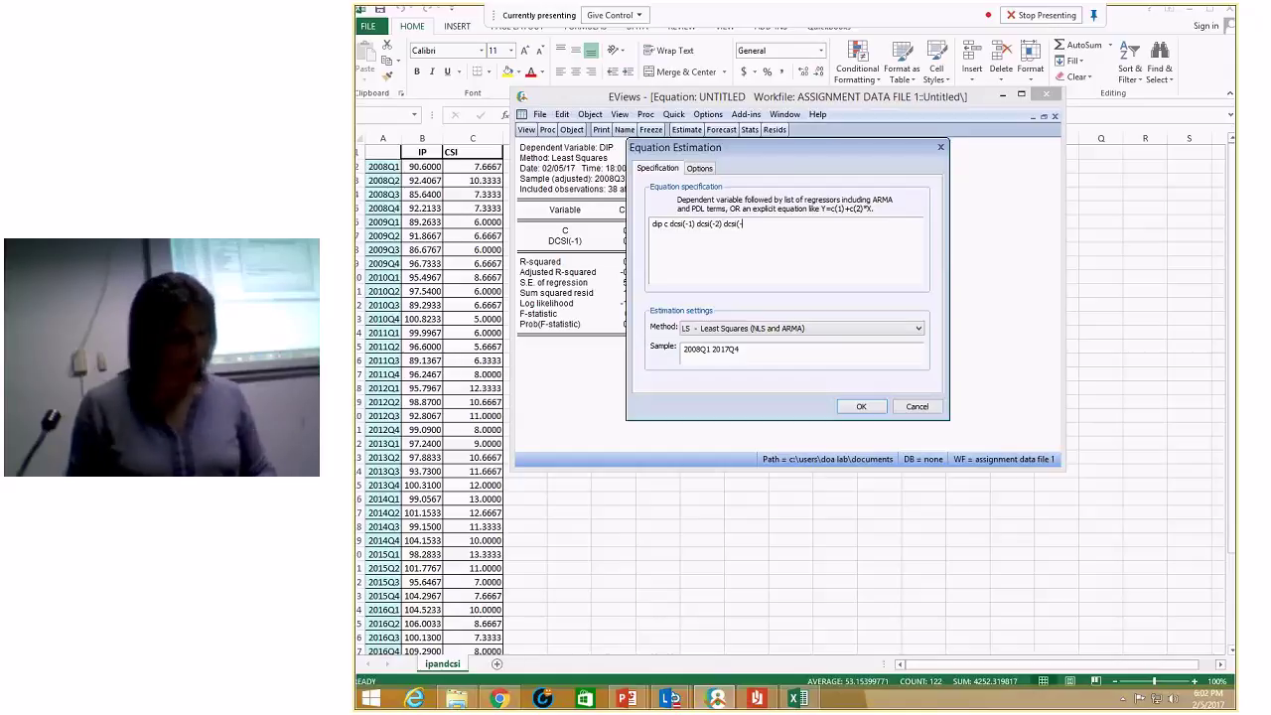
text(3)
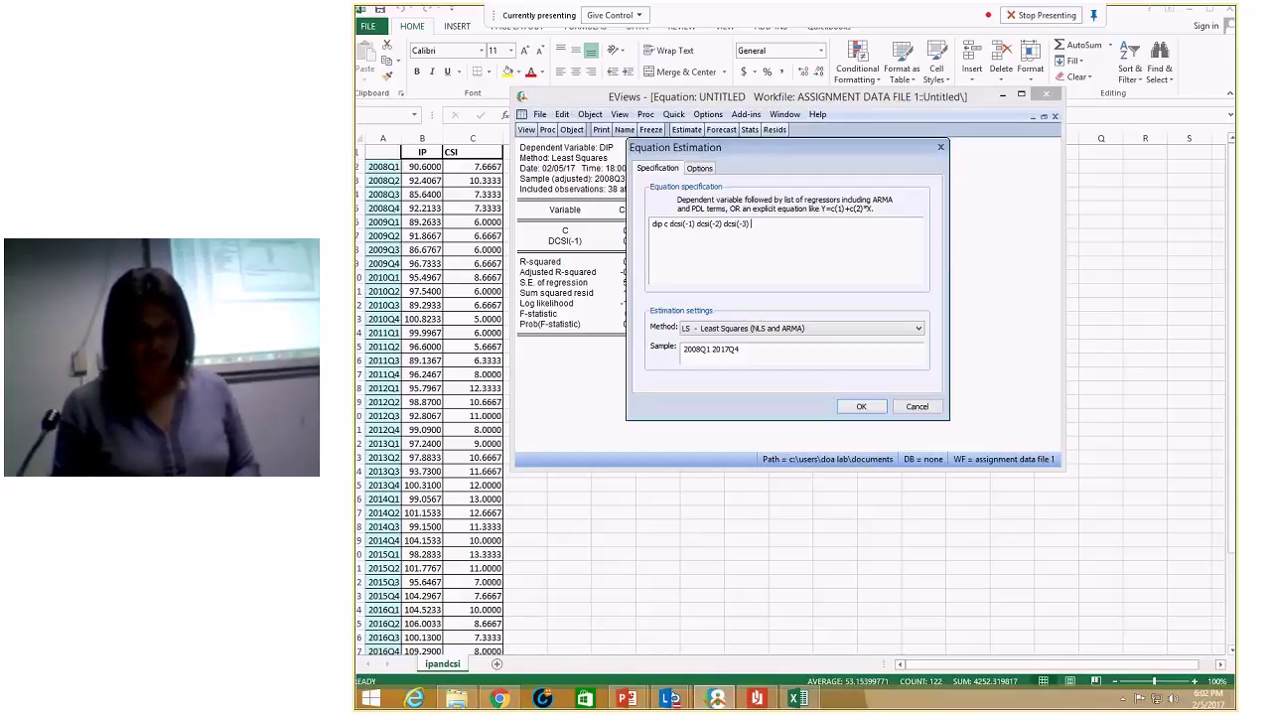
text(dc)
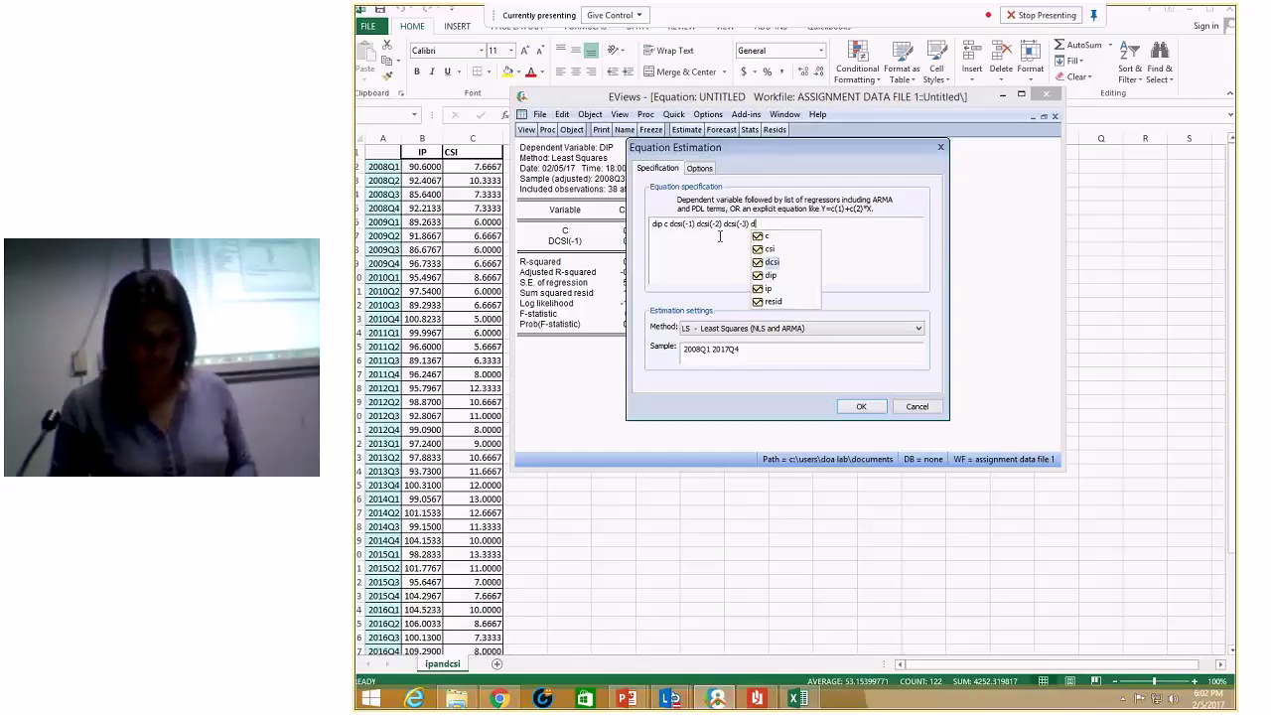
text(si(-)
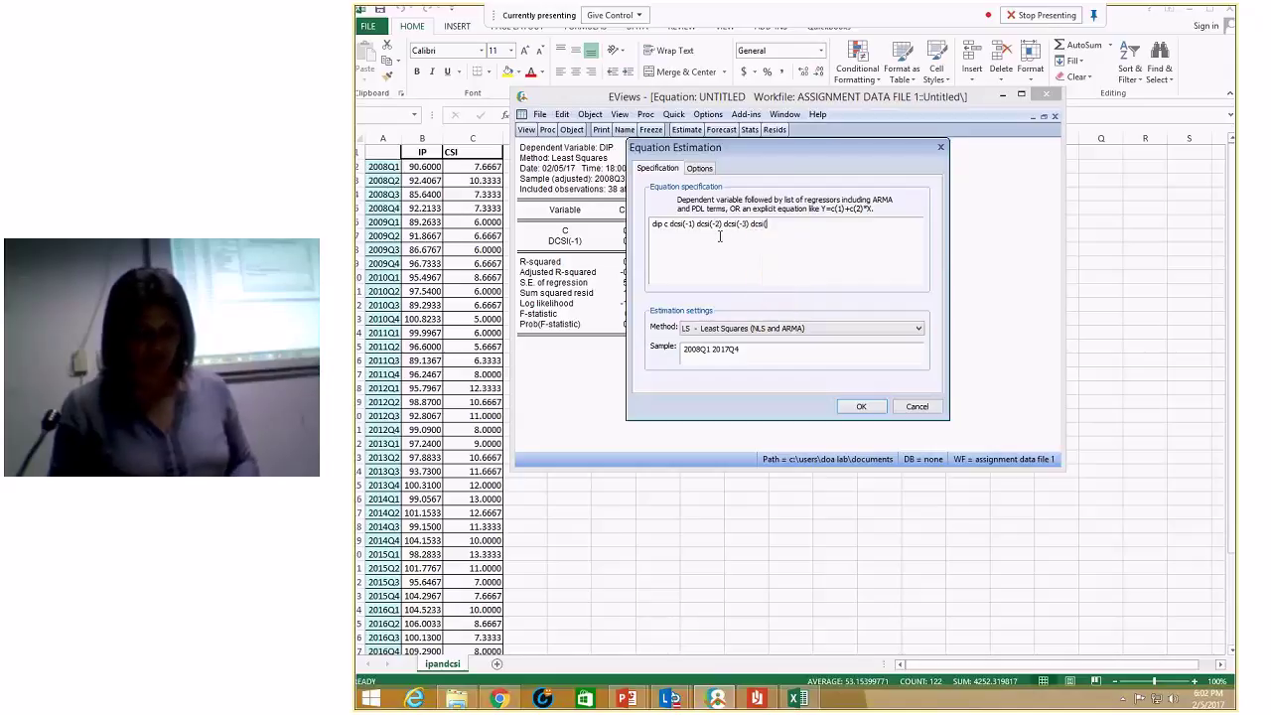
text(4))
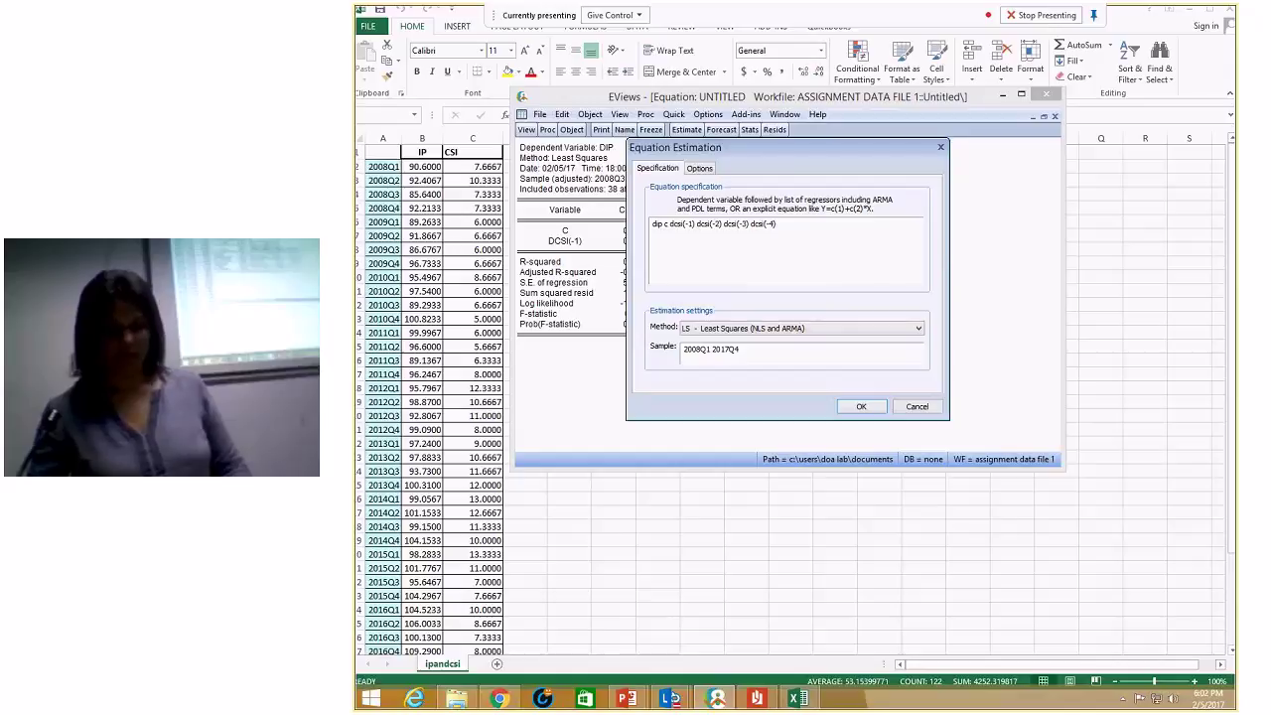
key(Escape)
click(1055, 117)
click(755, 312)
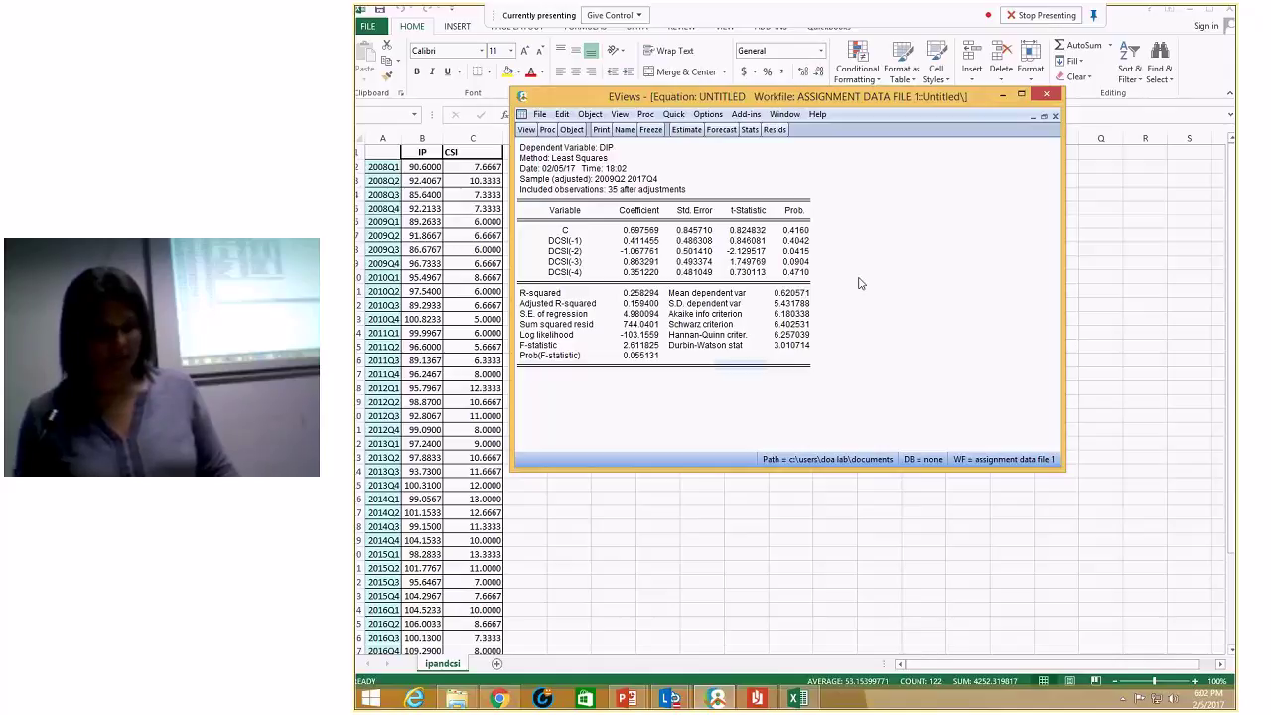
- Examine the four-lag regression output: the F-statistic probability, R-squared and Durbin-Watson statistic, and look over the available residual diagnostics
click(638, 356)
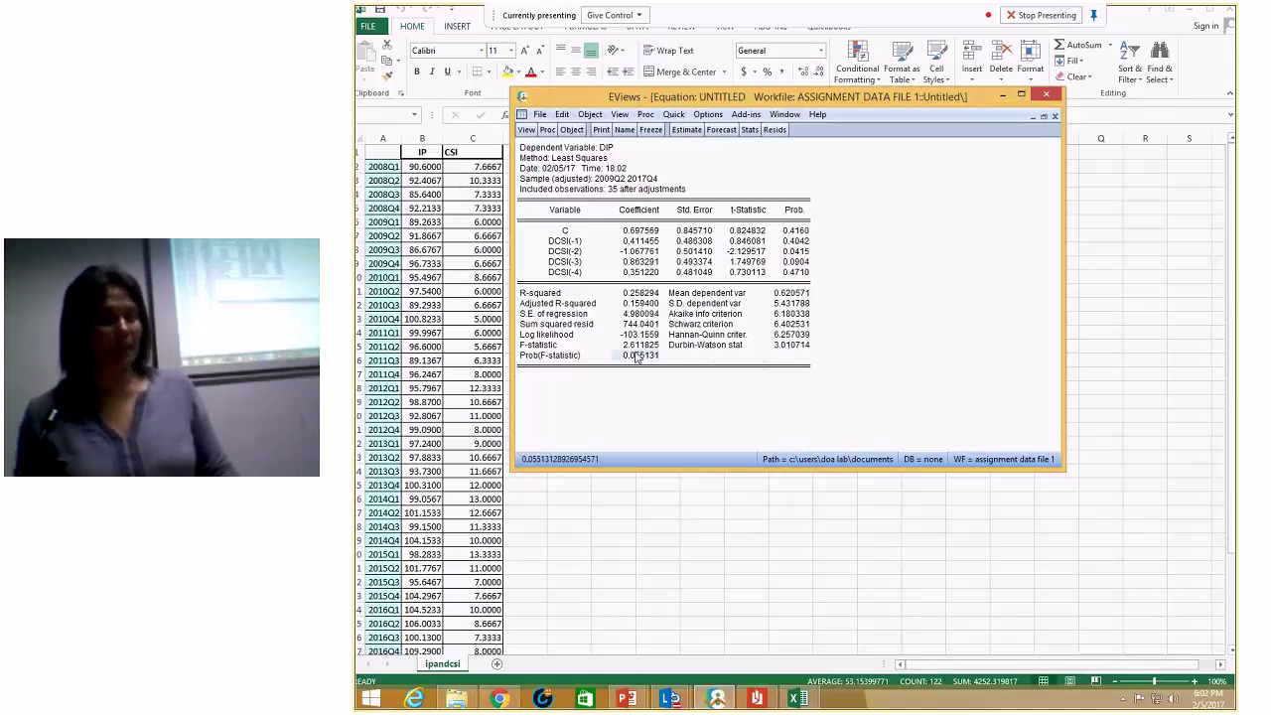
click(641, 294)
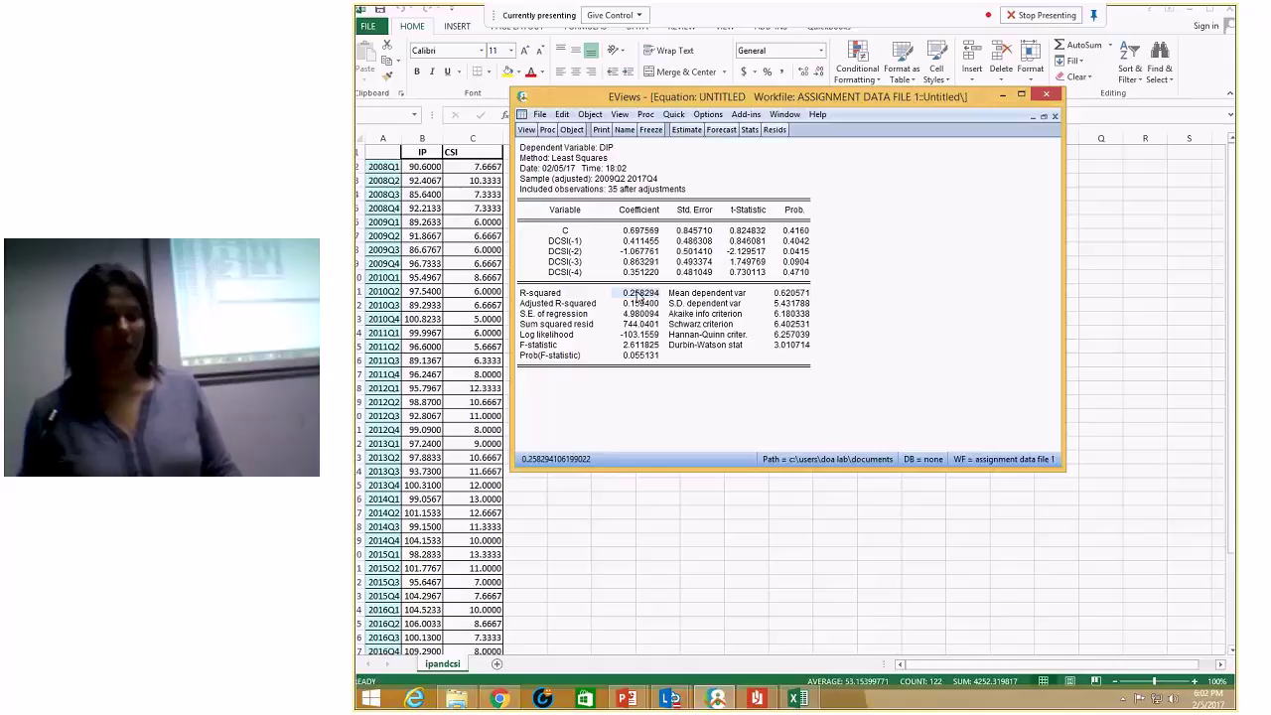
click(639, 356)
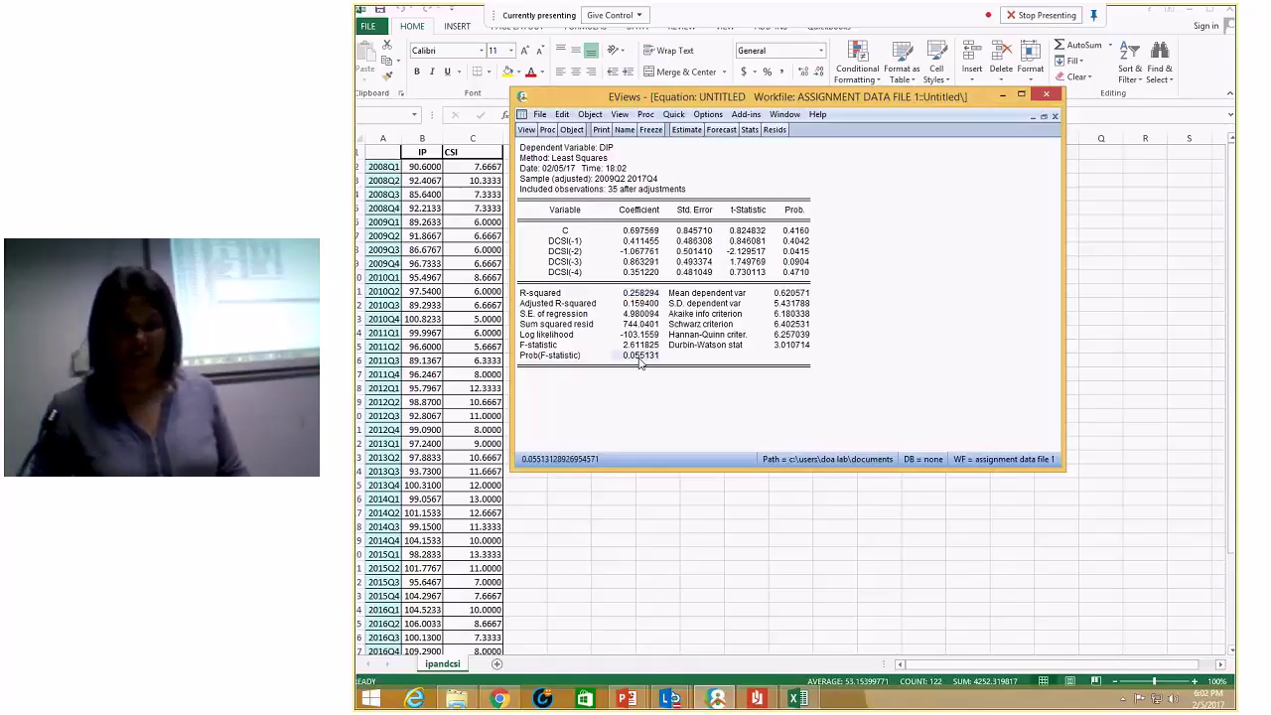
click(792, 345)
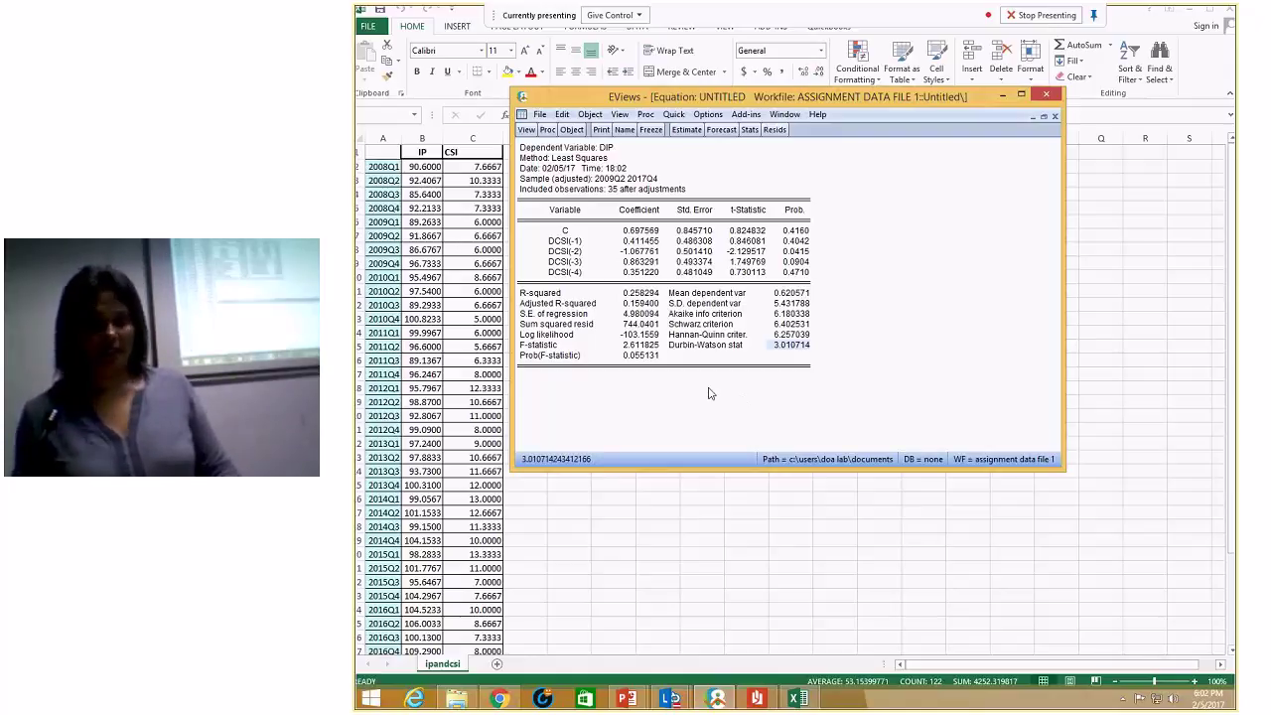
click(527, 130)
mouse_move(566, 261)
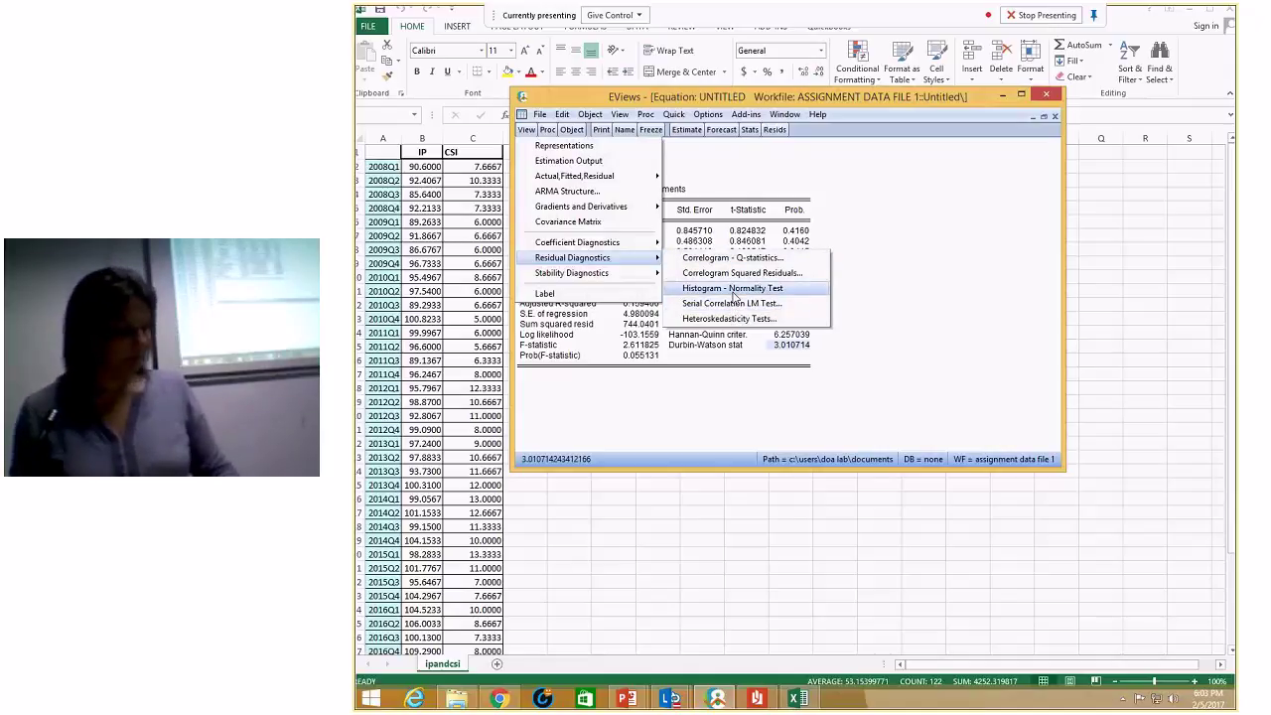
click(942, 312)
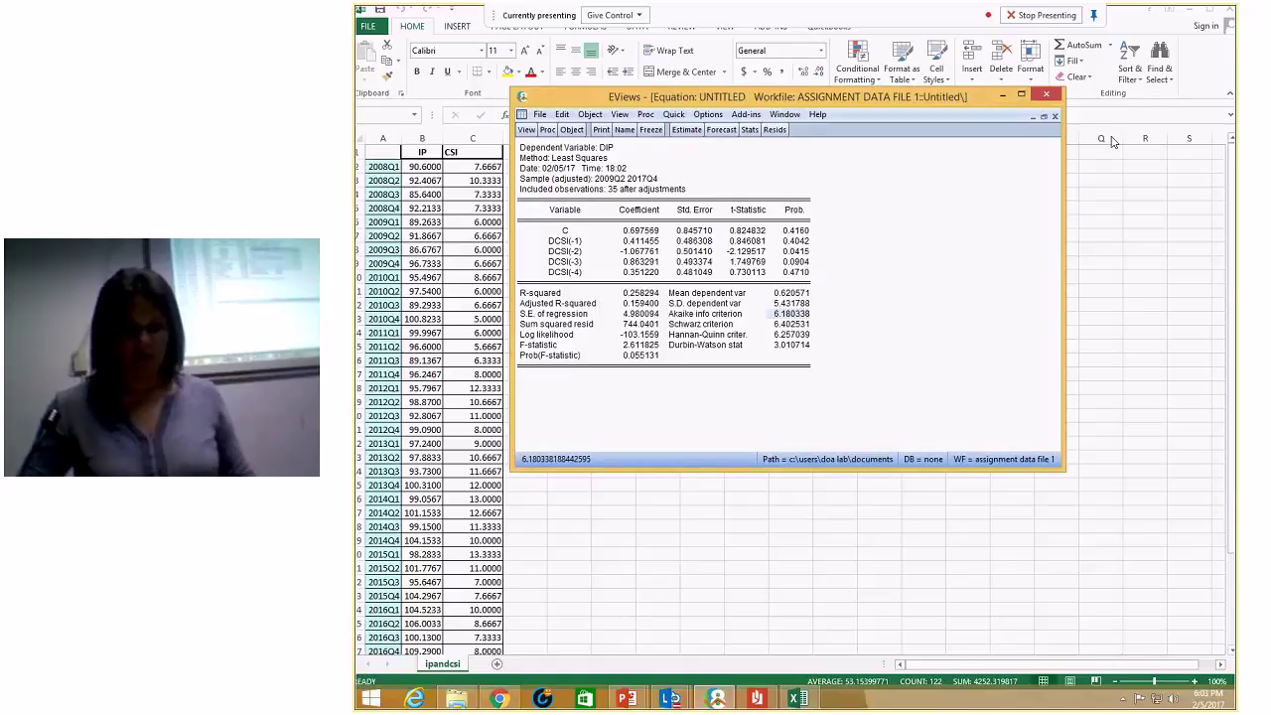
- Close and delete the untitled equation to return to the workfile
click(1055, 116)
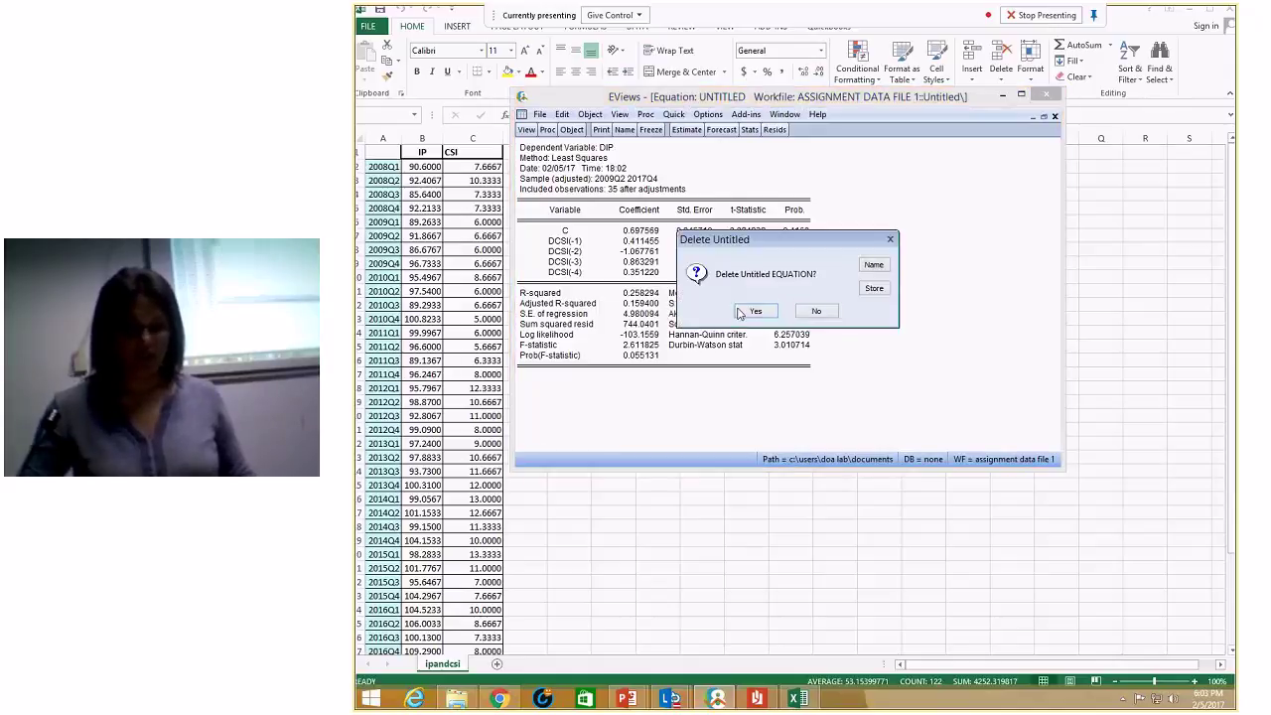
click(770, 316)
- Try to run a Granger causality group statistic on the series list dcsi dip
click(674, 114)
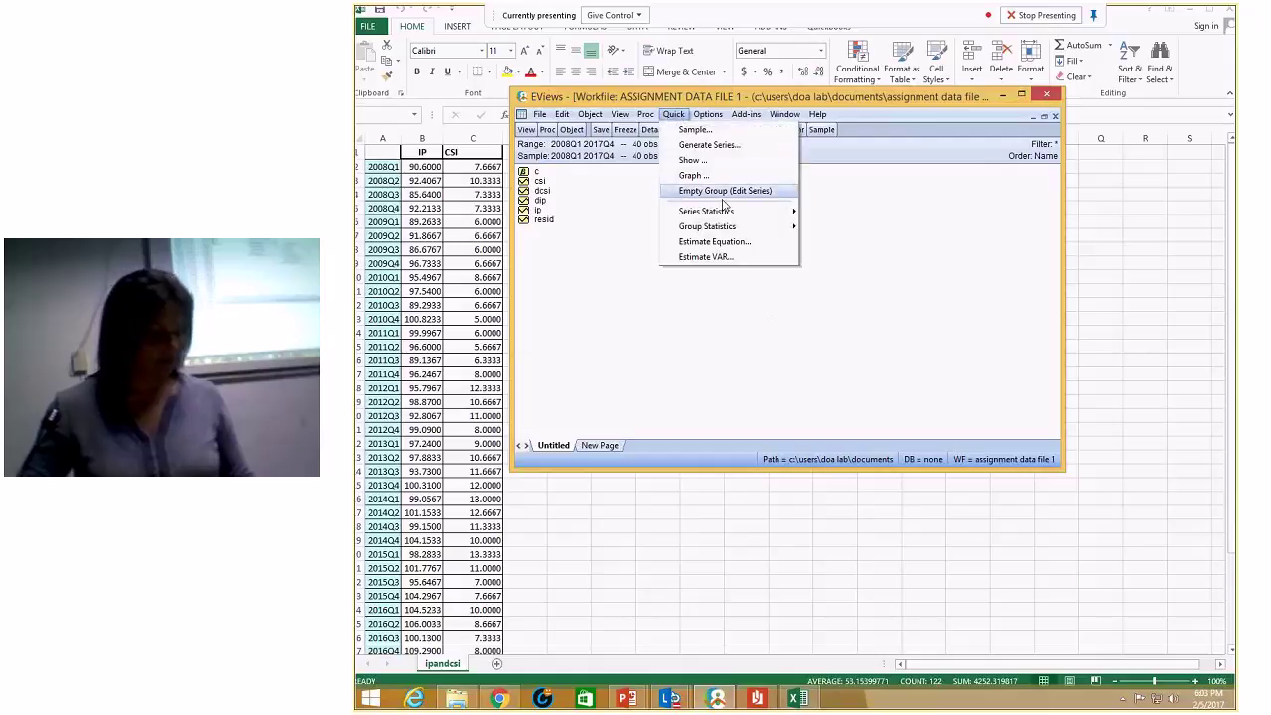
mouse_move(725, 220)
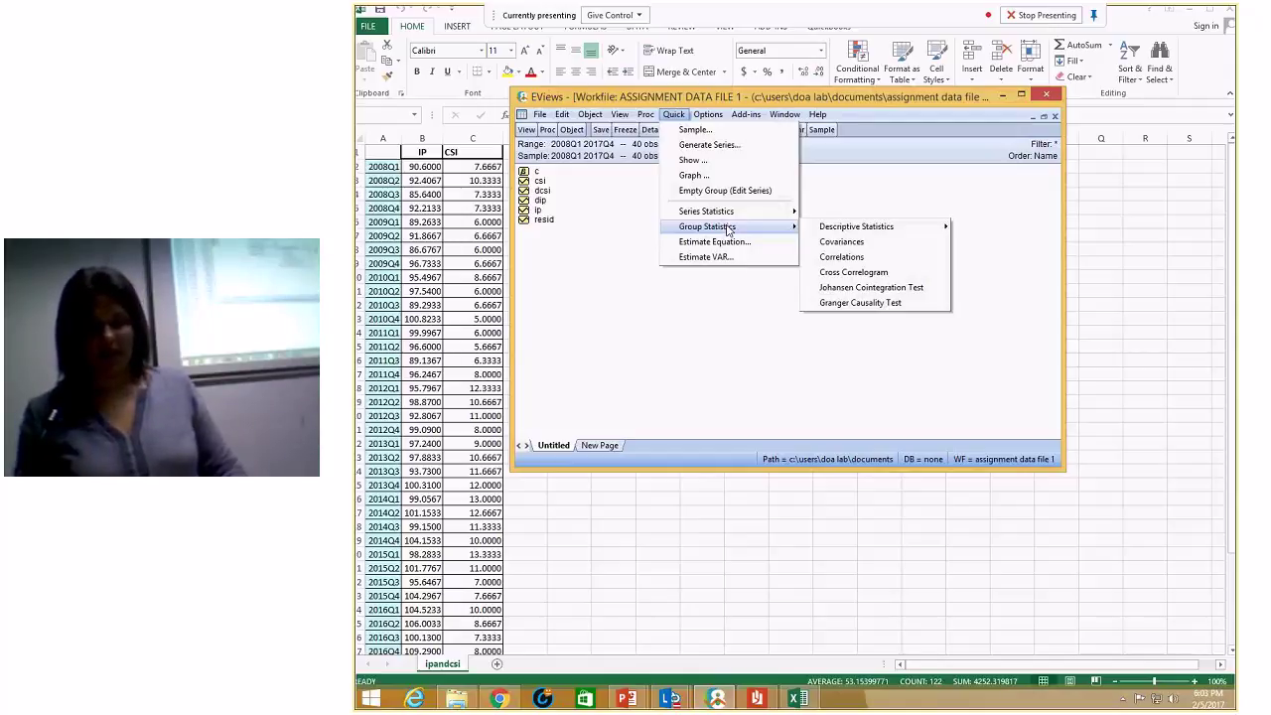
mouse_move(802, 232)
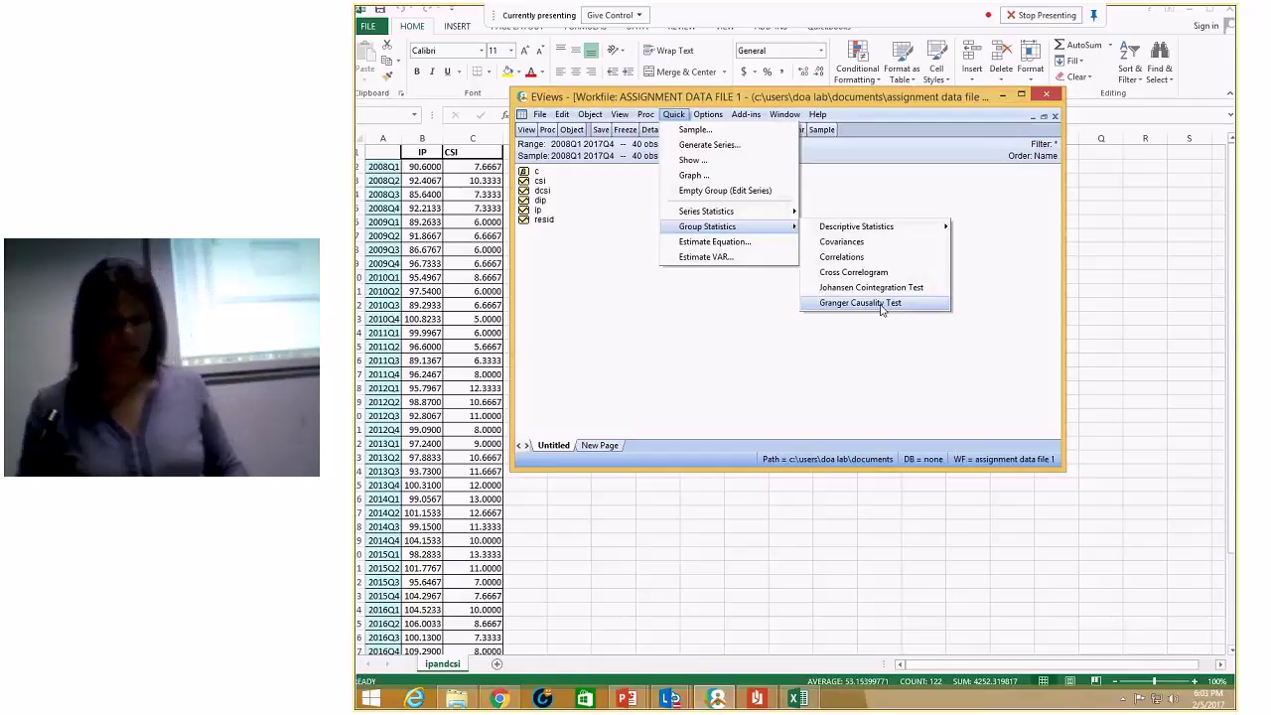
click(860, 303)
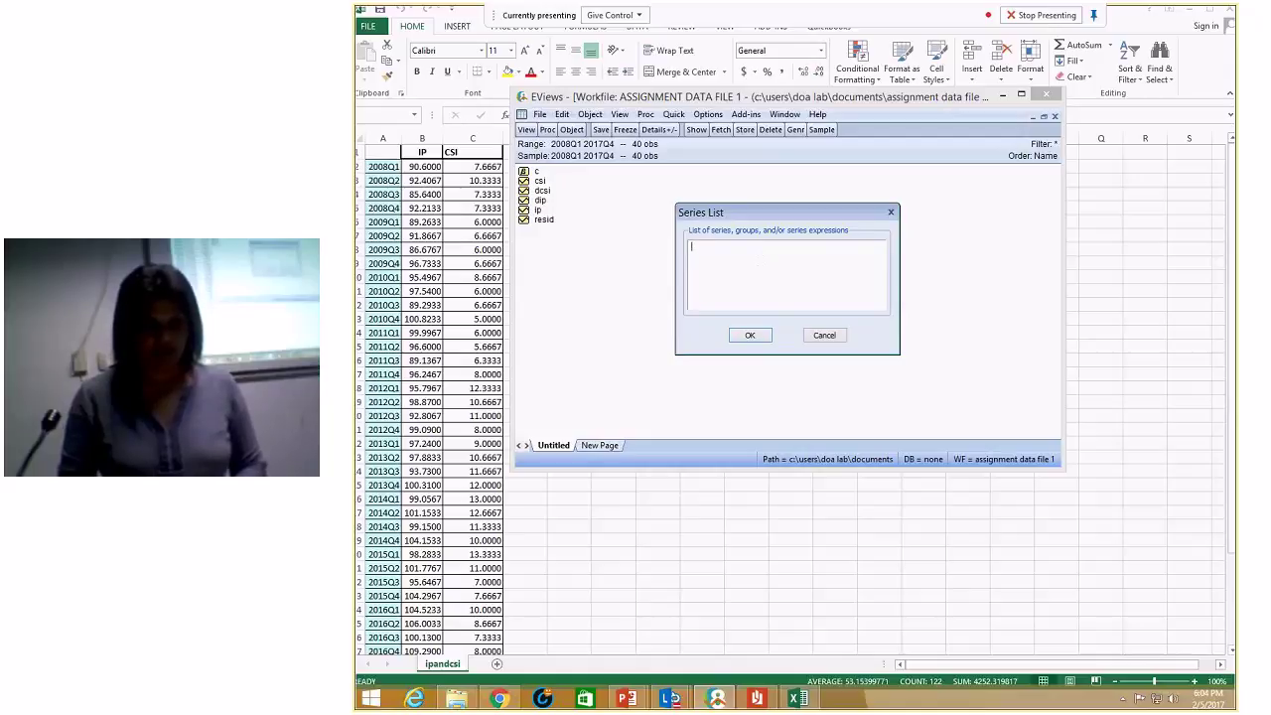
text(dcsi )
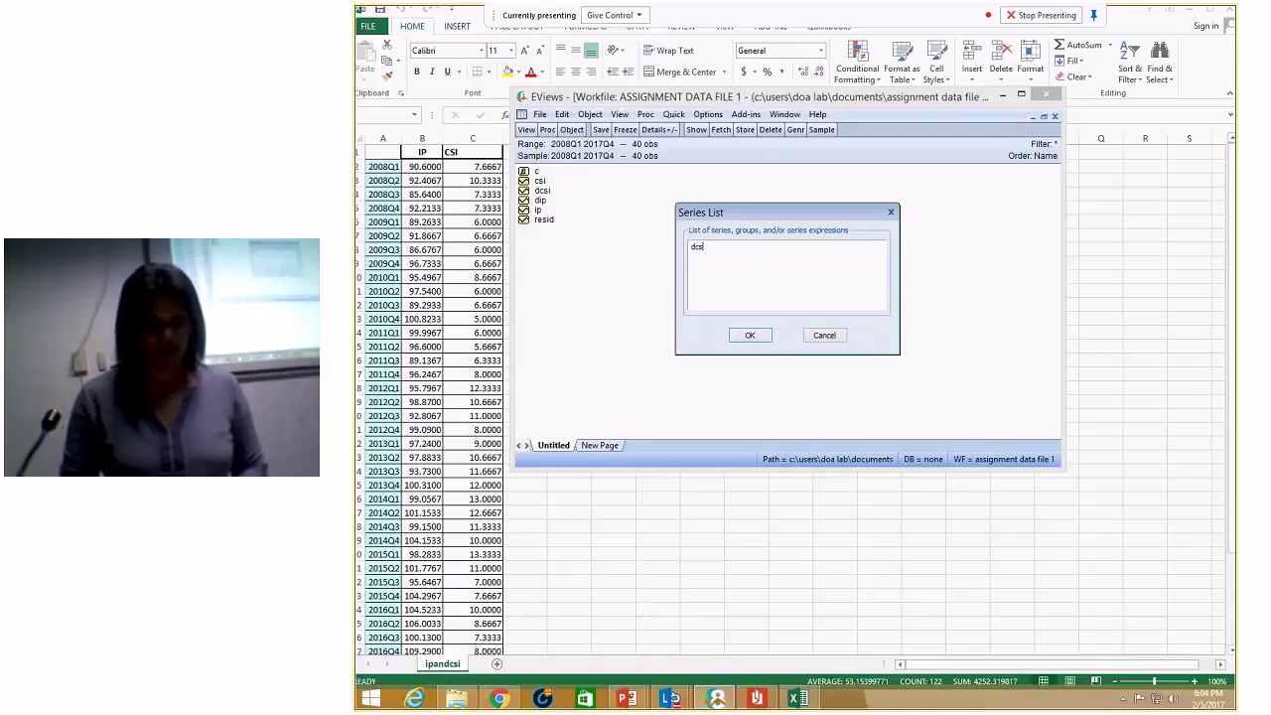
text(dip)
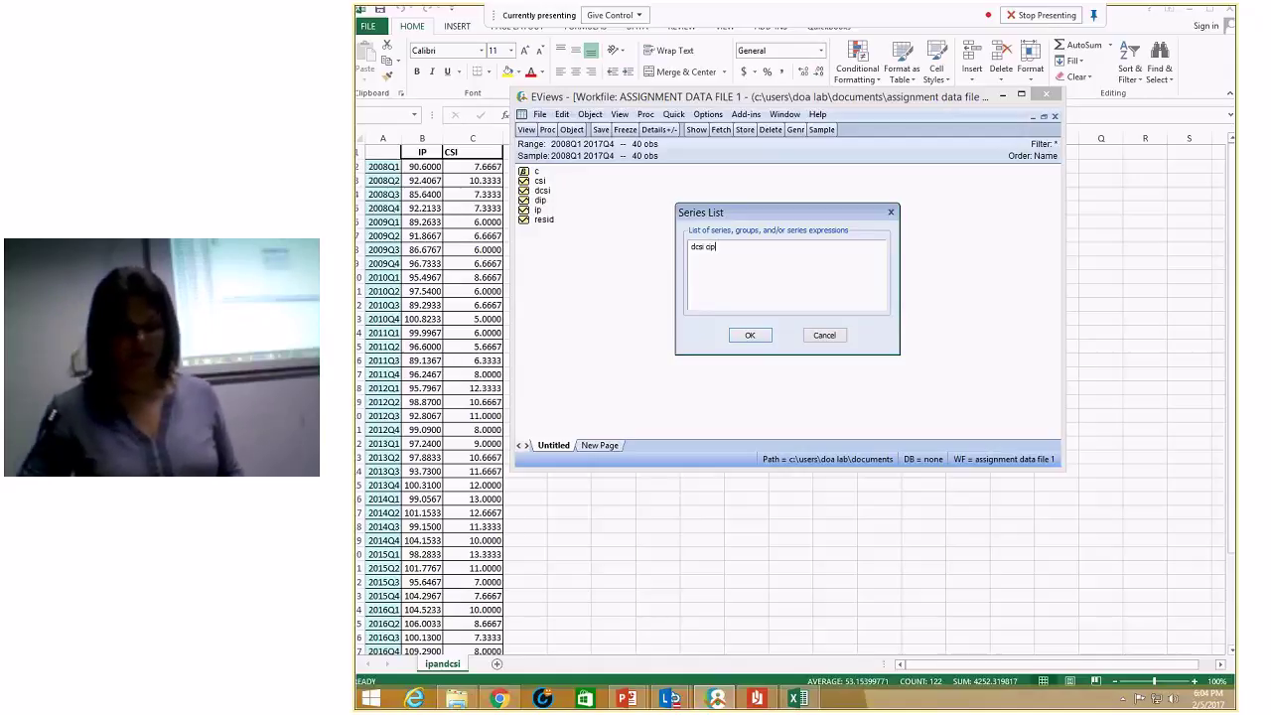
key(Return)
click(789, 308)
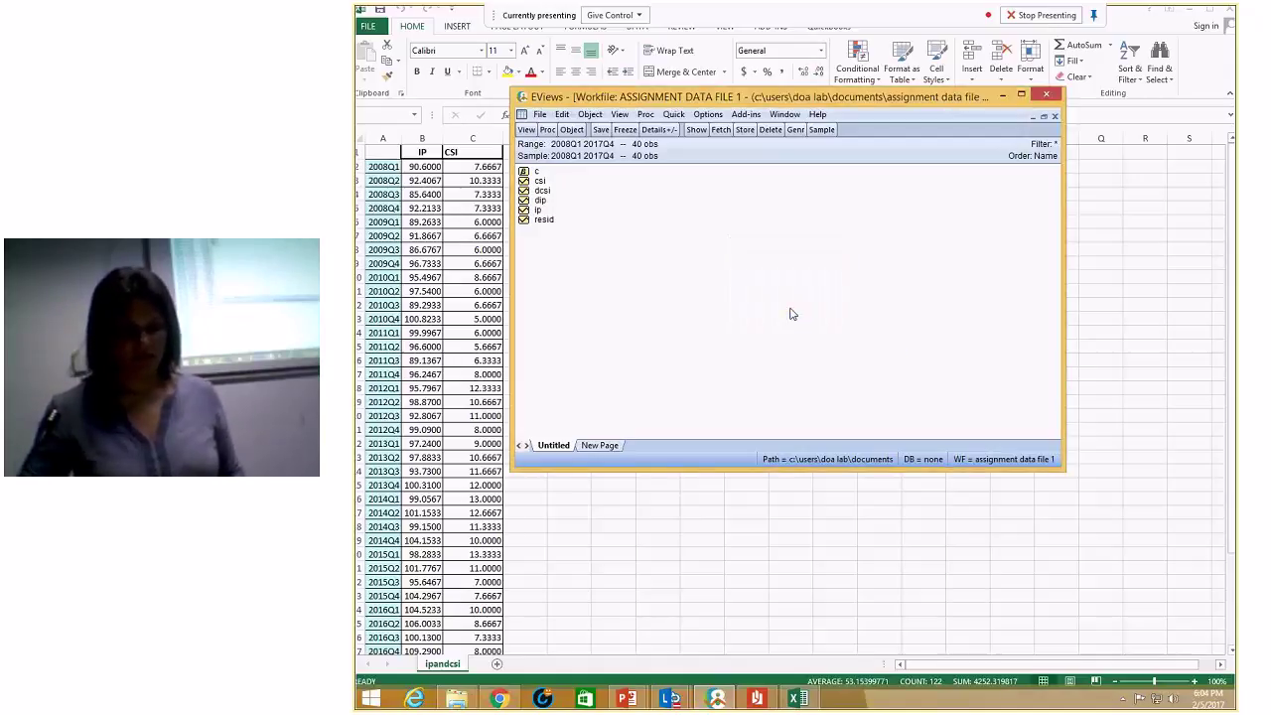
- Select the dcsi and dip series in the workfile and open them together as a group
click(646, 115)
click(562, 209)
click(543, 183)
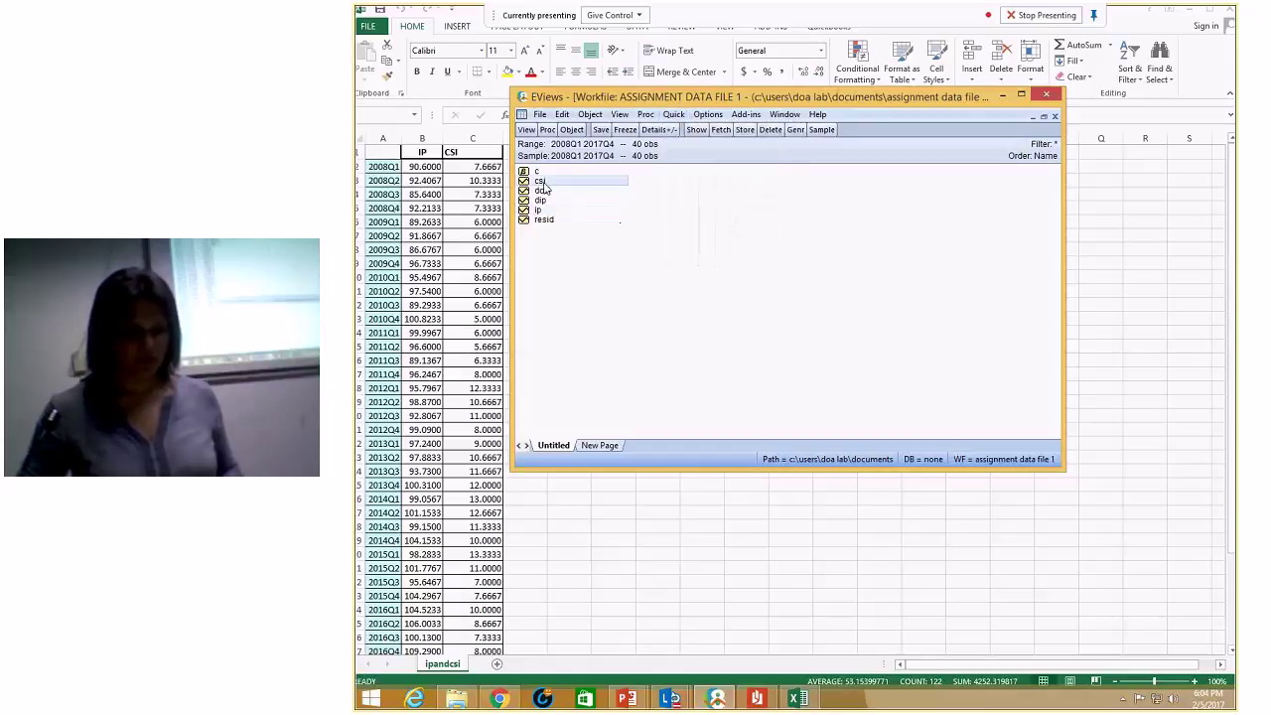
ctrl+click(541, 190)
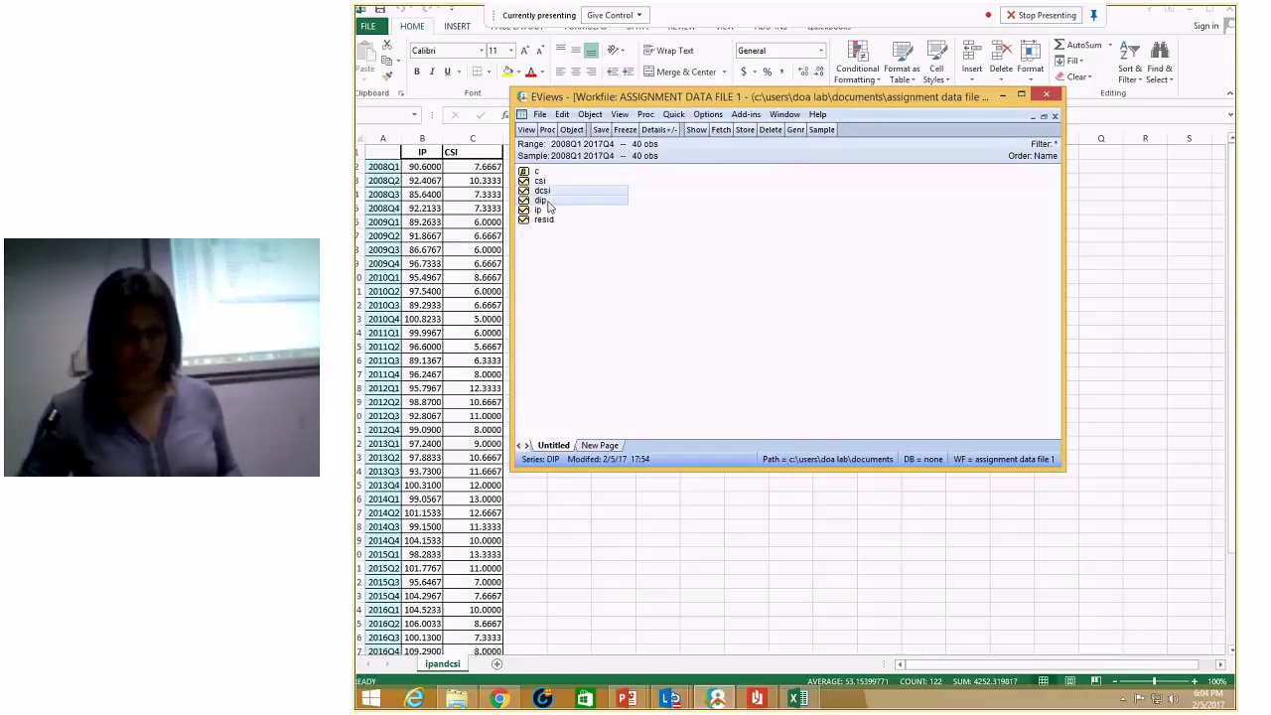
right_click(547, 199)
mouse_move(596, 210)
click(735, 210)
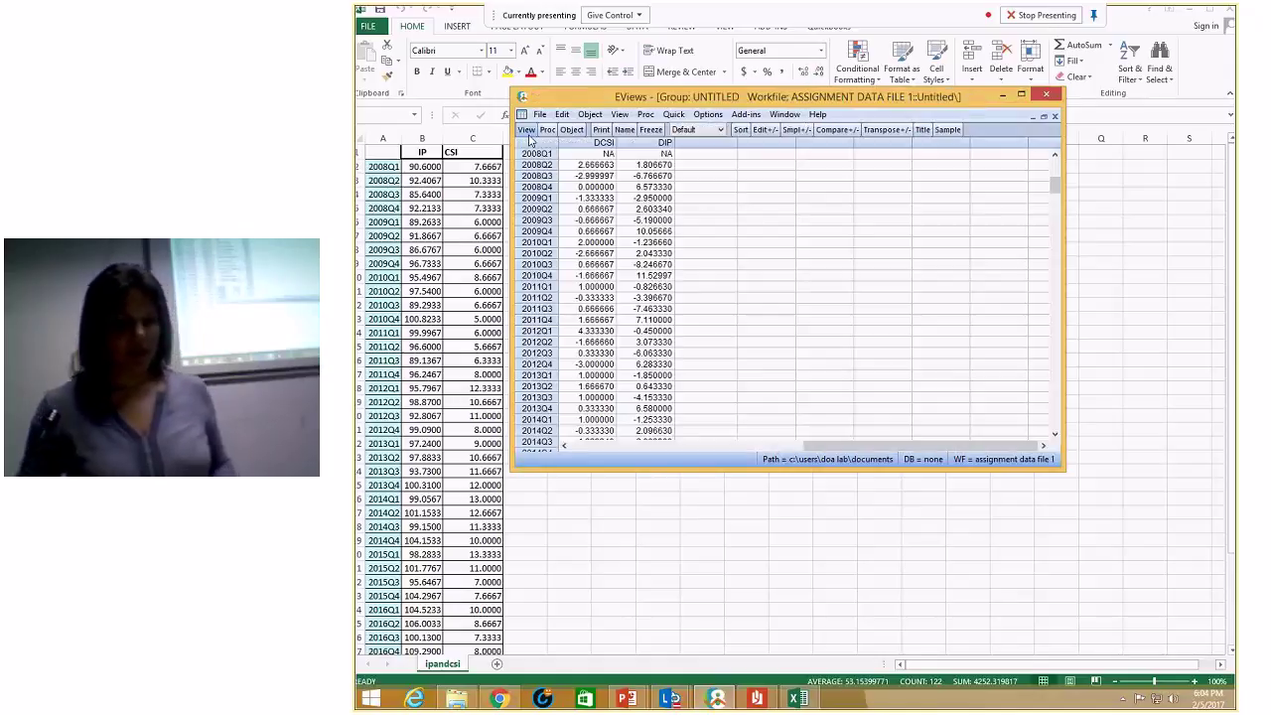
- Run a pairwise Granger causality test on the dcsi and dip group with 2 lags
click(527, 132)
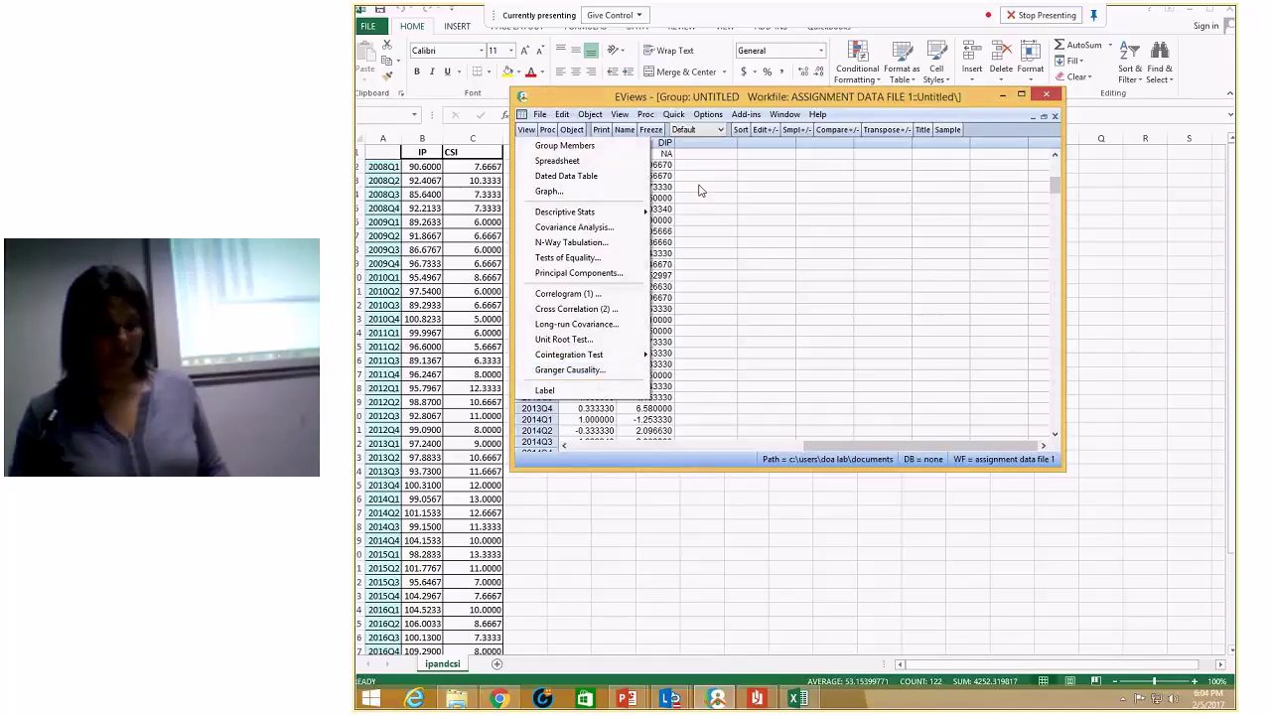
click(702, 189)
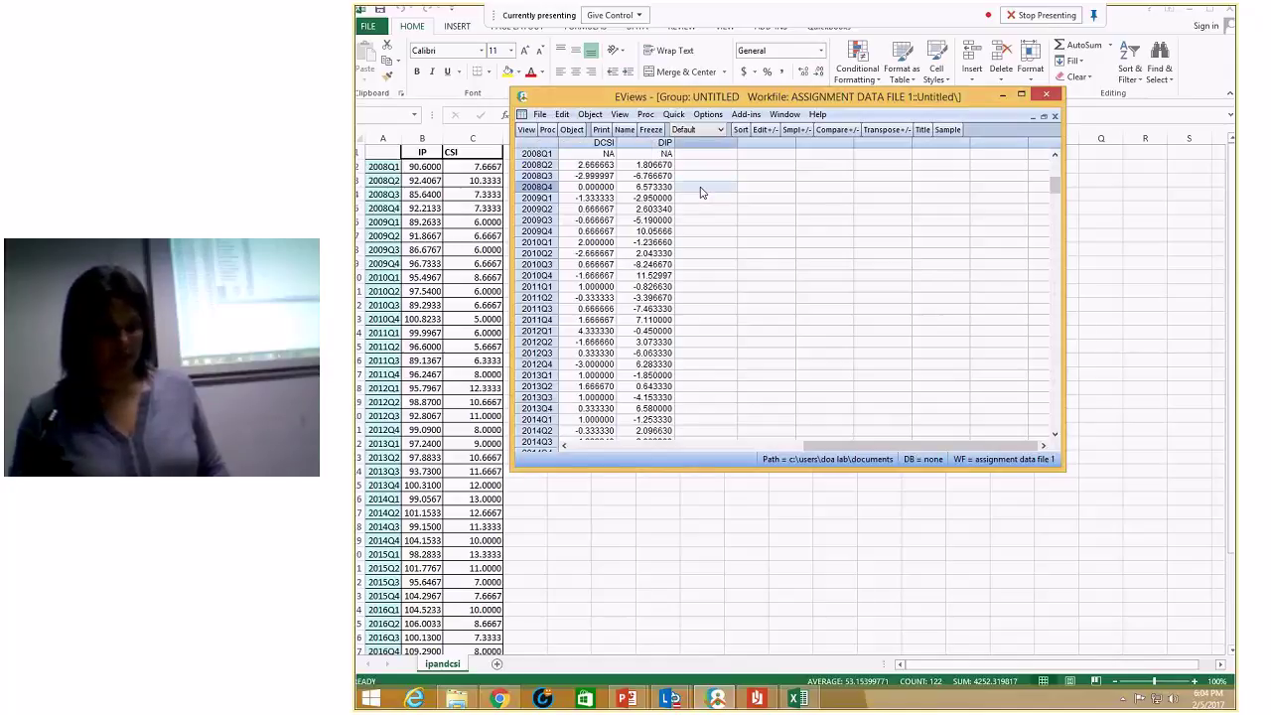
click(535, 130)
click(571, 381)
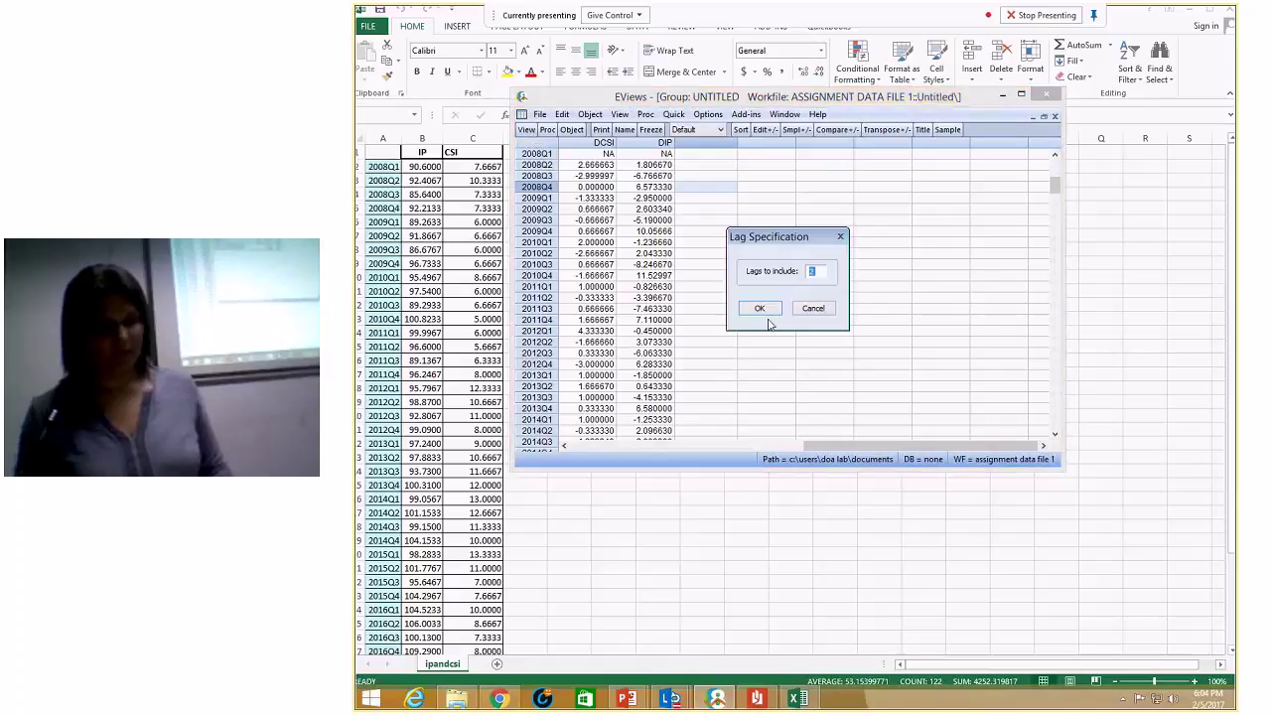
click(599, 384)
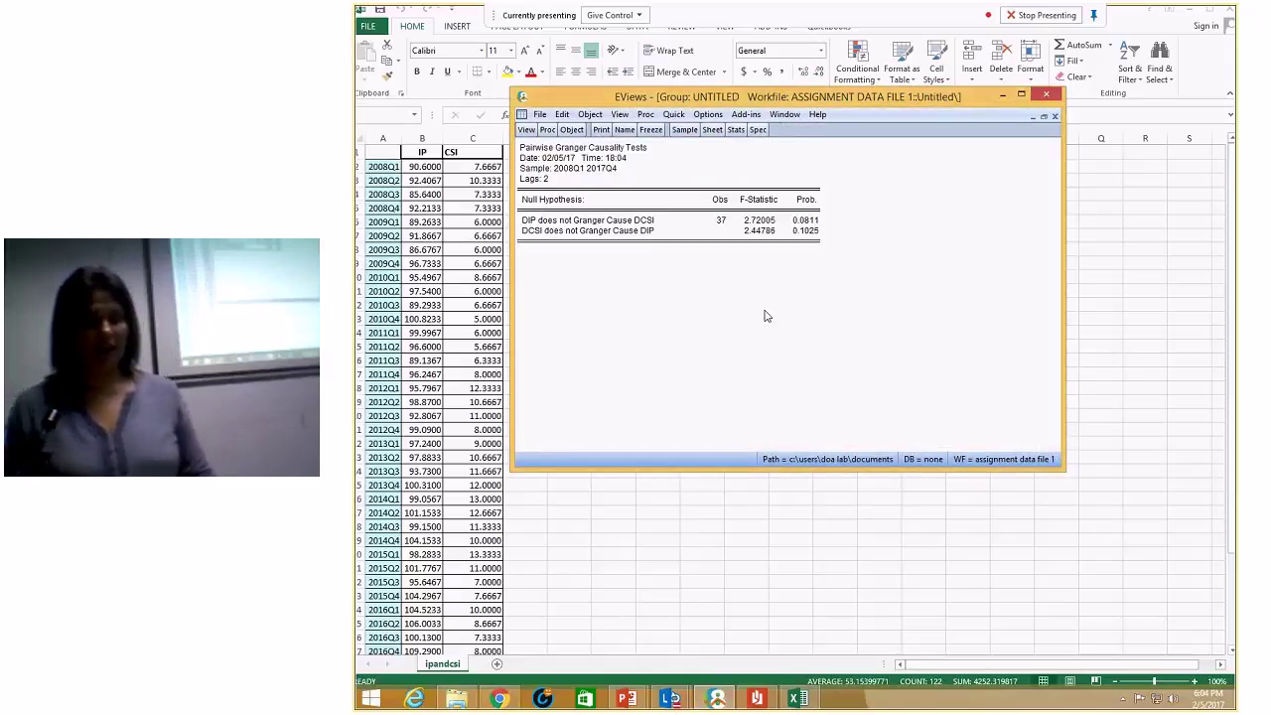
- Examine the F-statistics and probabilities for both Granger causality null hypotheses, comparing the two directions between DIP and DCSI
click(761, 221)
click(761, 230)
click(808, 230)
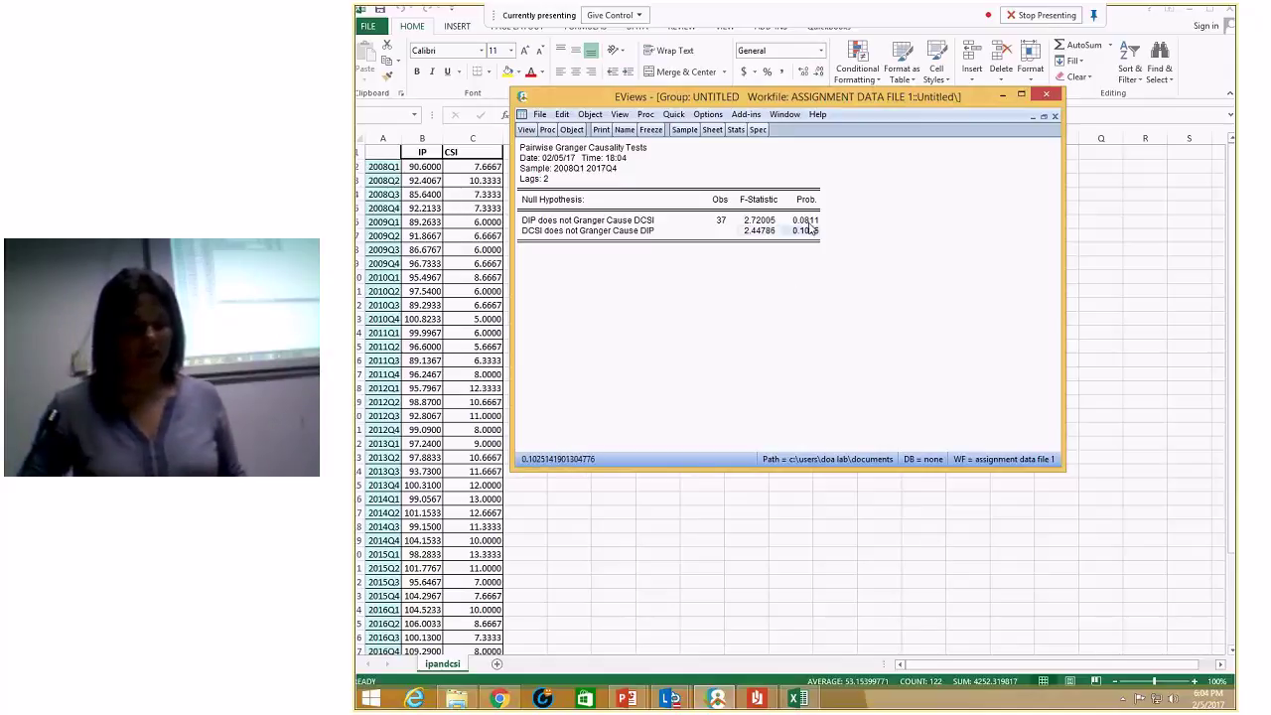
click(581, 224)
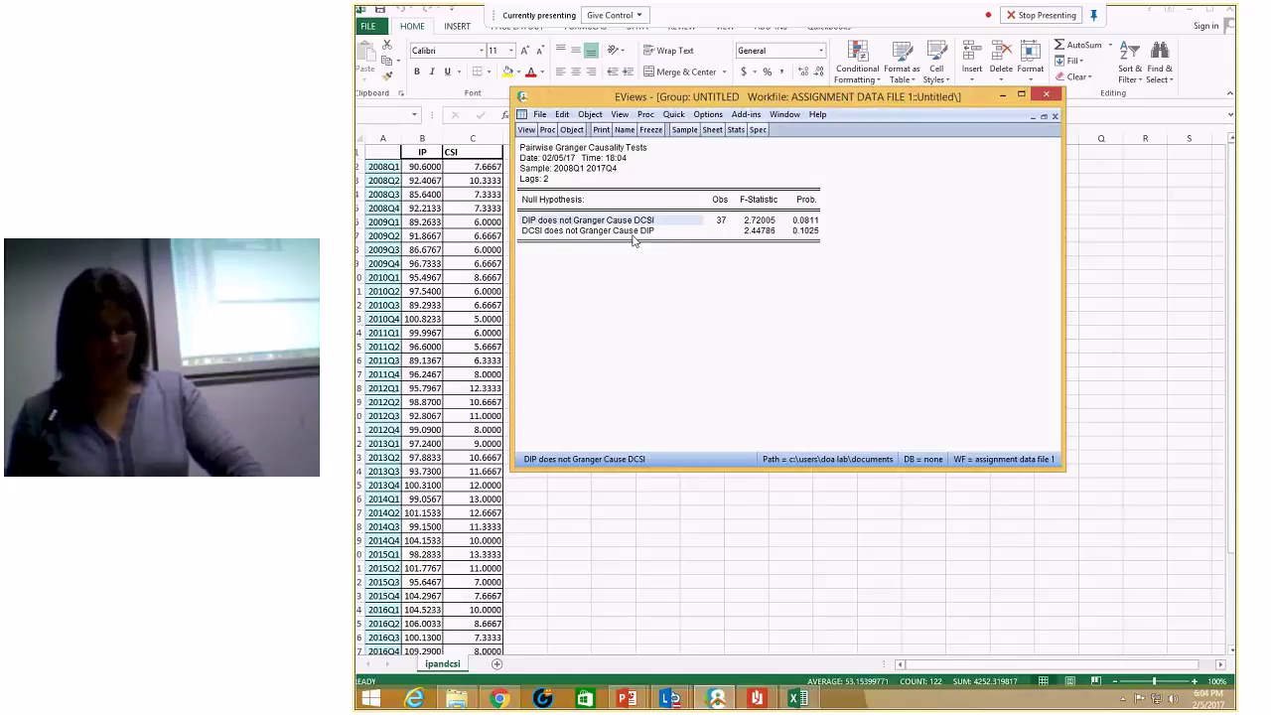
click(755, 231)
click(809, 220)
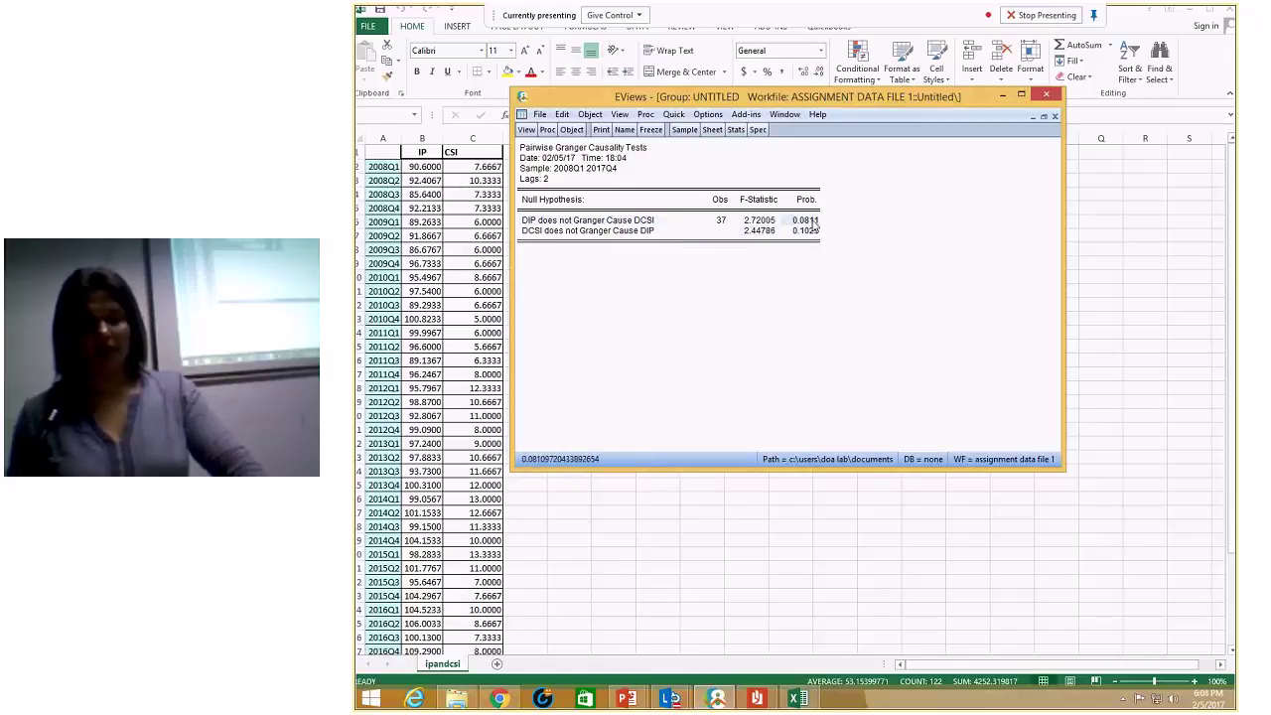
click(810, 231)
click(810, 220)
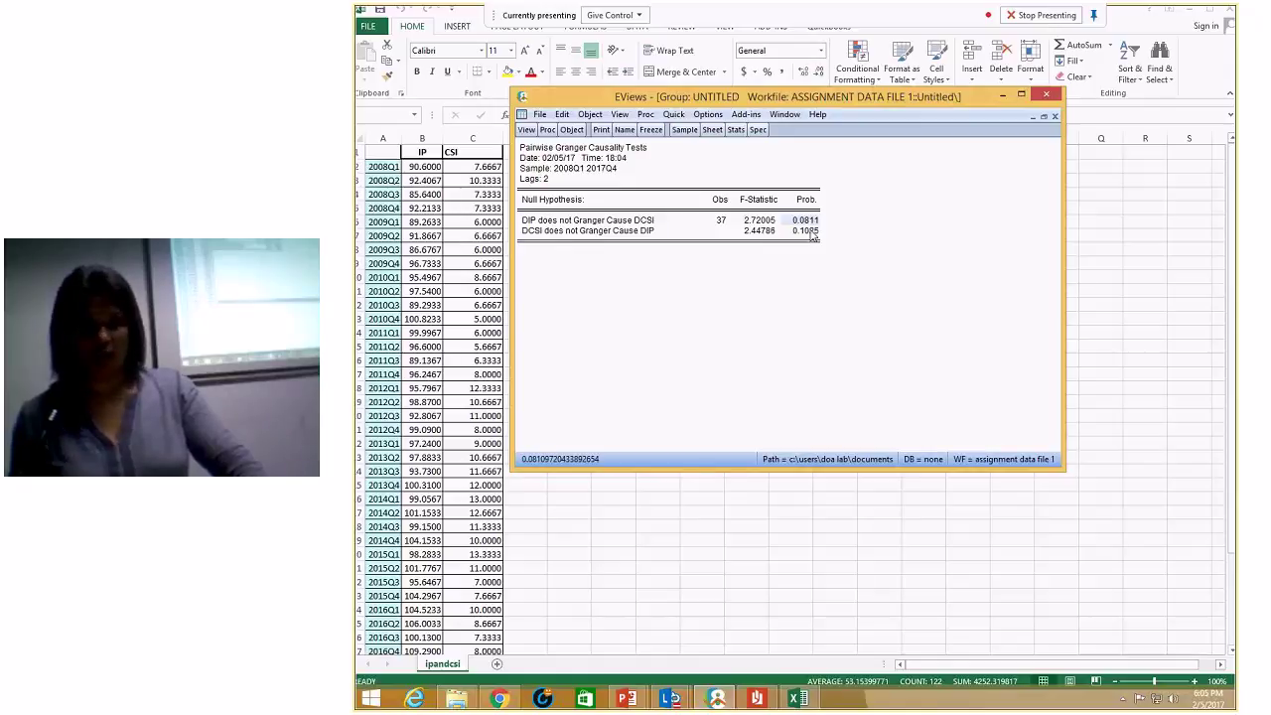
click(807, 232)
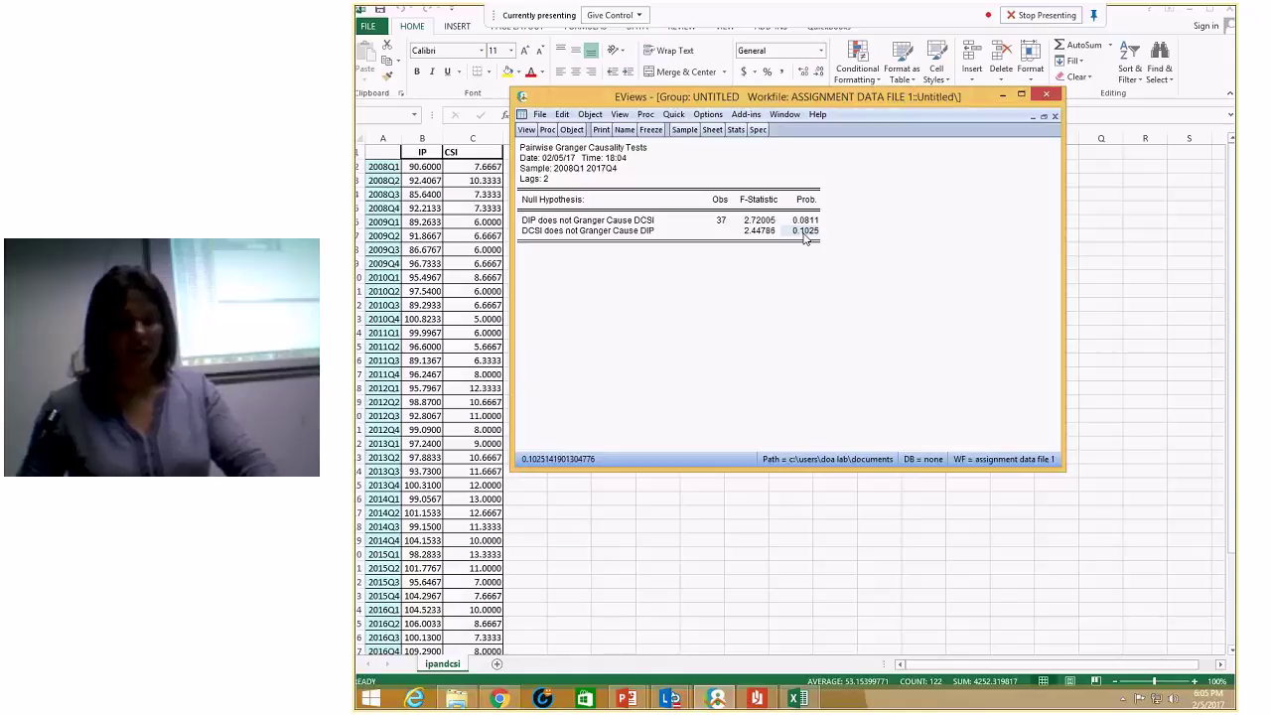
click(635, 221)
click(624, 232)
click(778, 340)
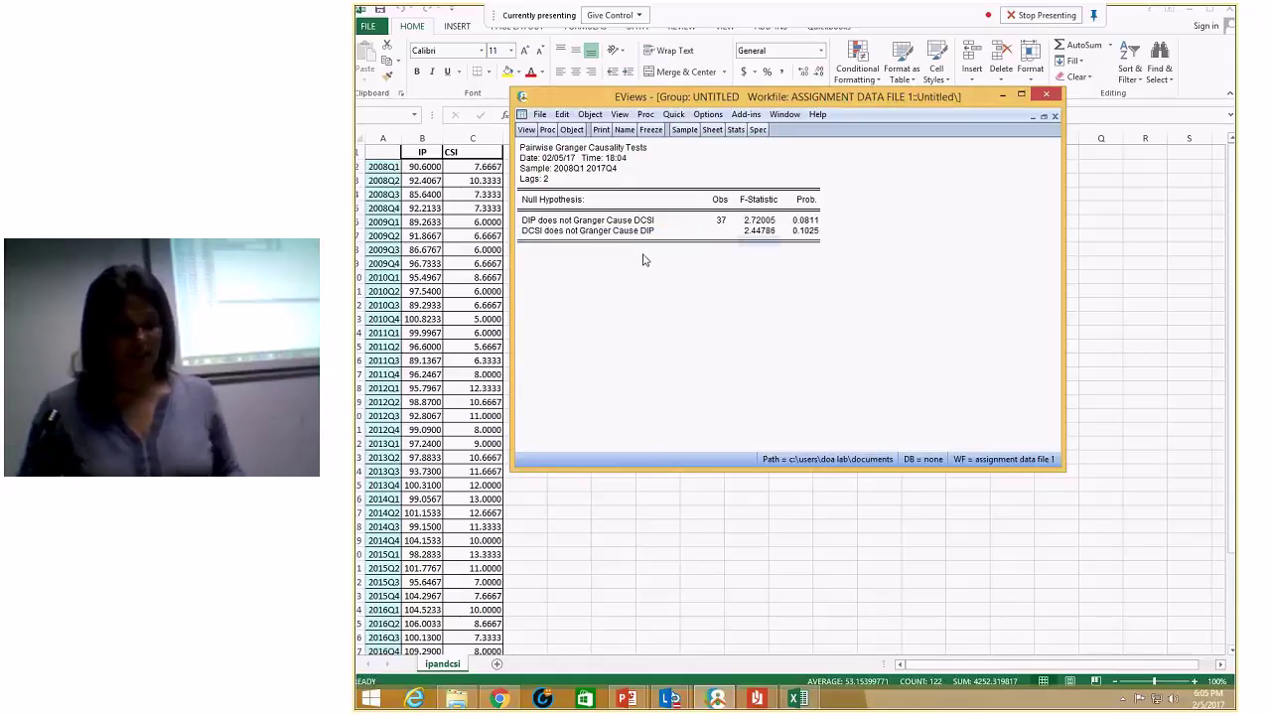
click(645, 221)
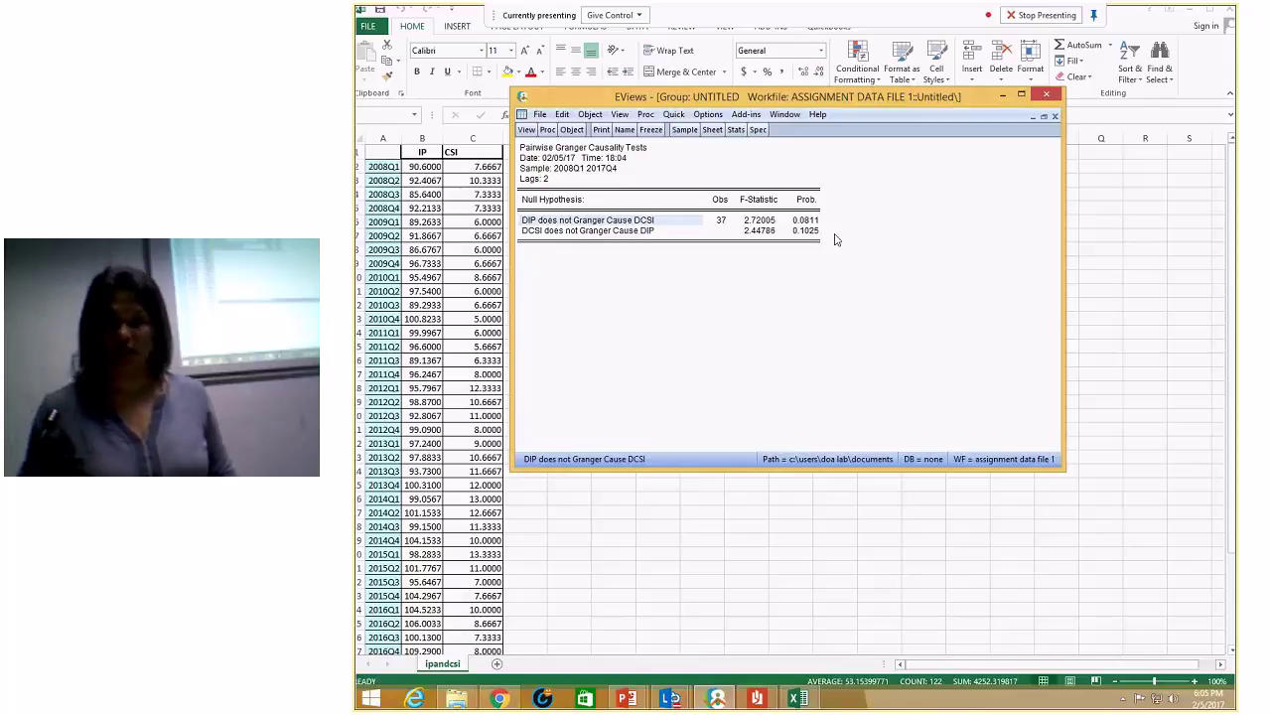
click(807, 220)
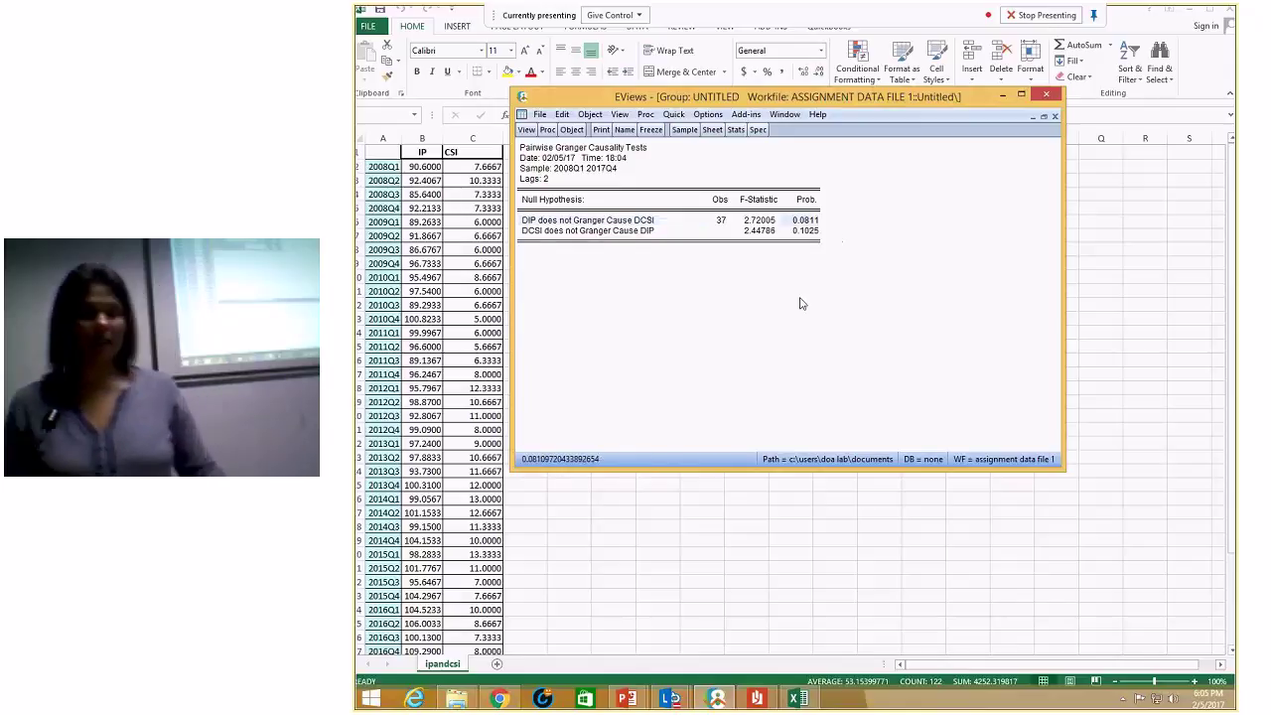
click(611, 230)
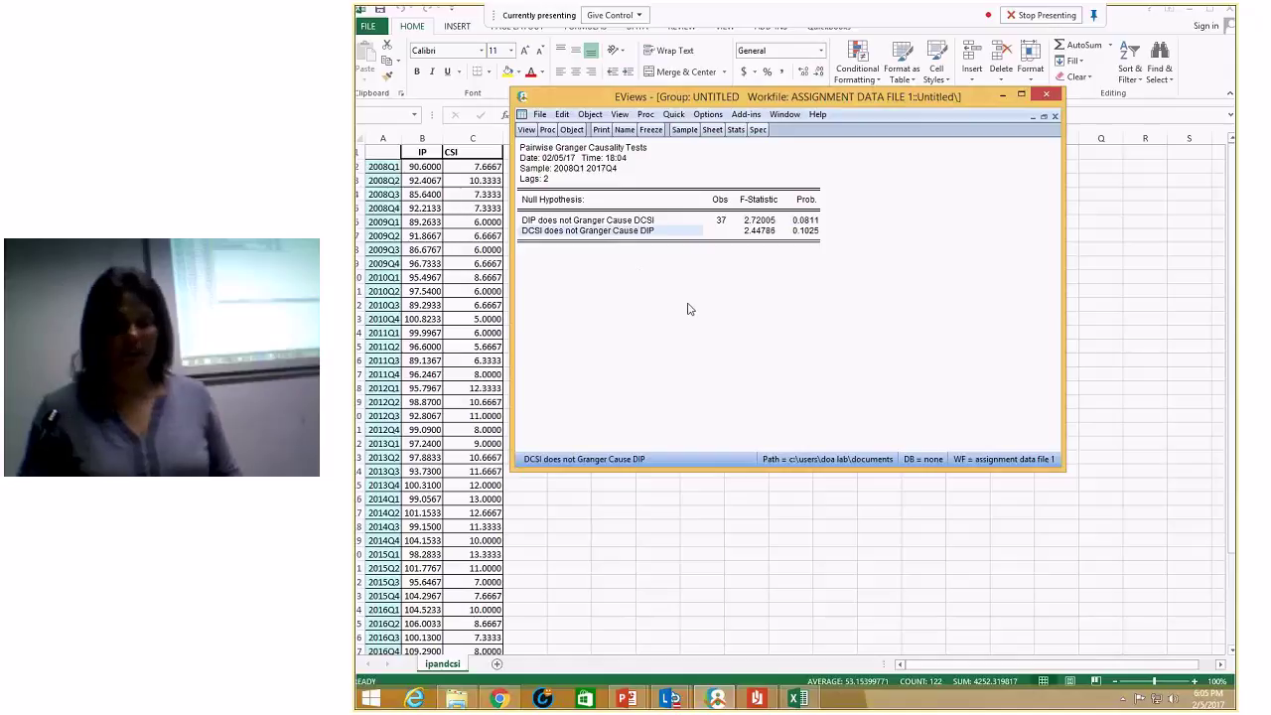
click(806, 230)
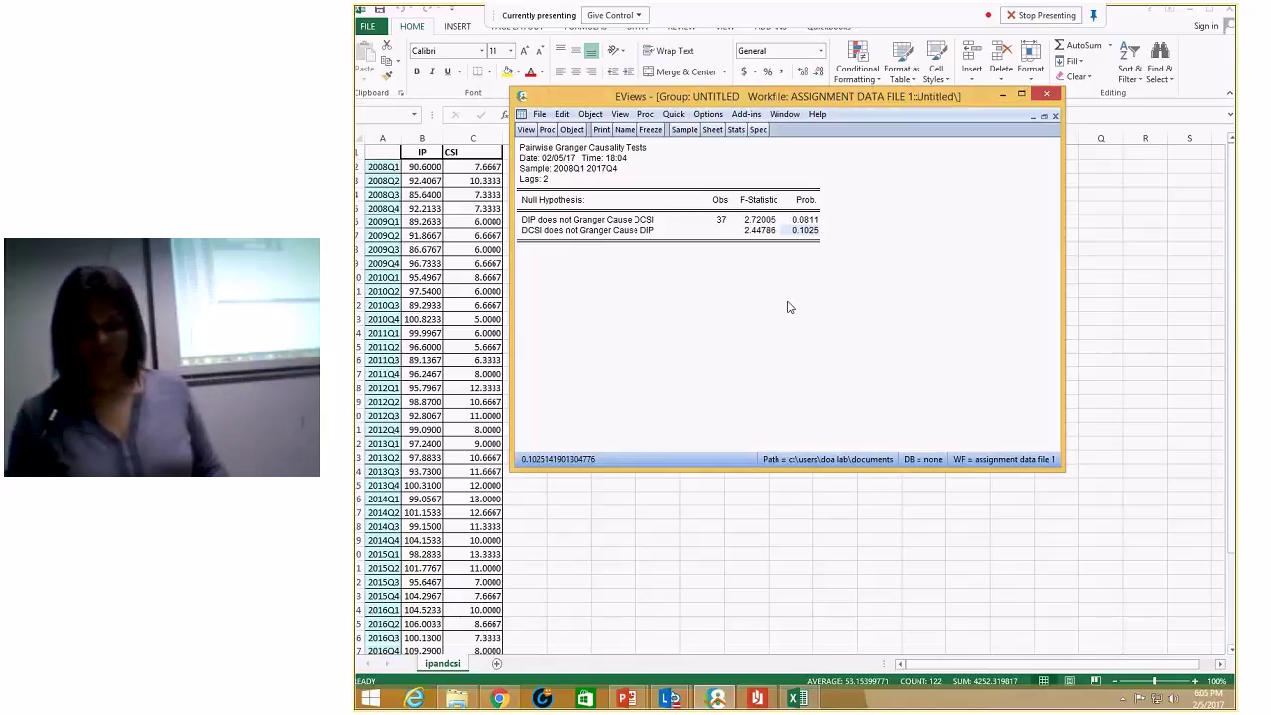
- Close the causality test output and reopen the dcsi and dip series together as a group from the workfile
click(1055, 117)
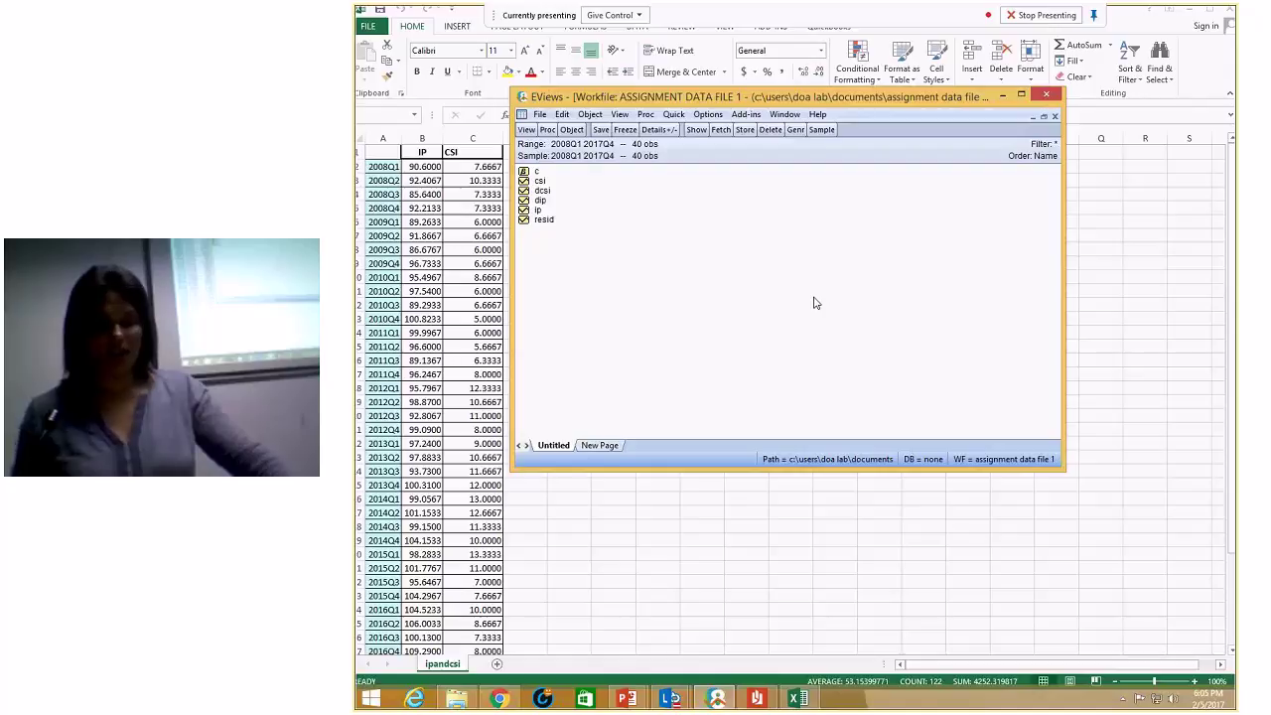
click(674, 115)
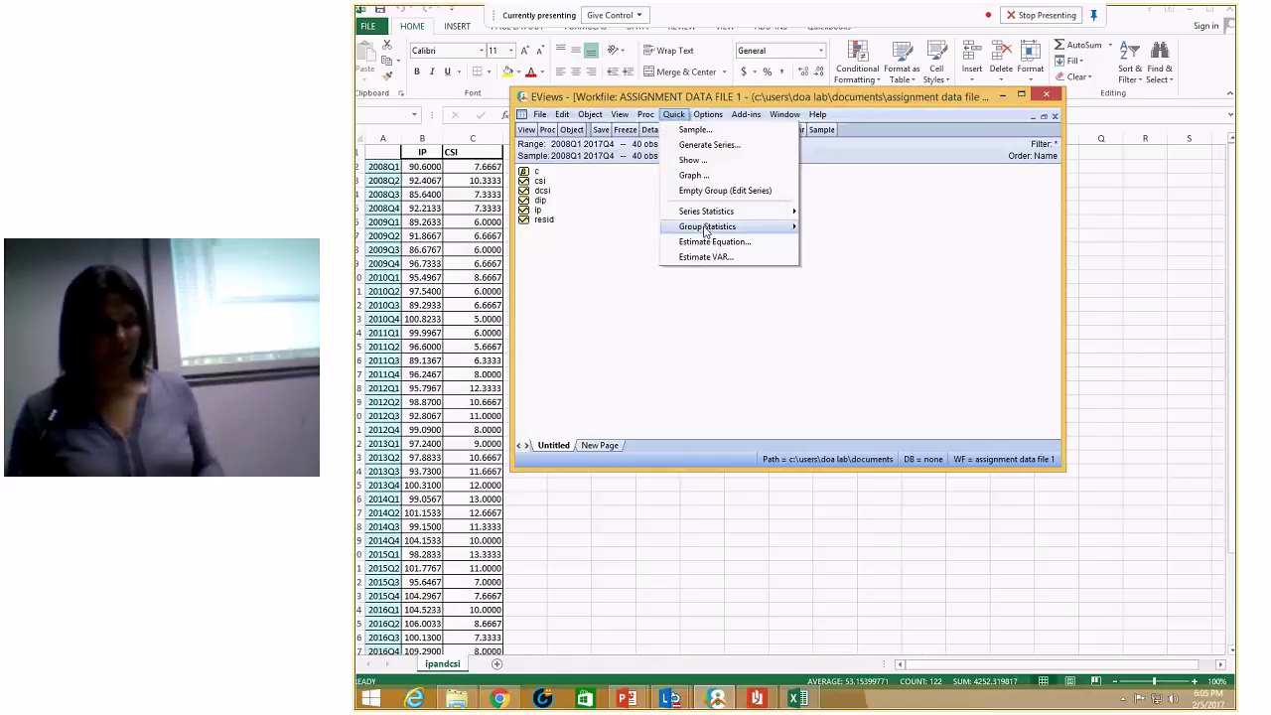
click(552, 194)
click(544, 191)
ctrl+click(545, 202)
right_click(546, 205)
mouse_move(676, 210)
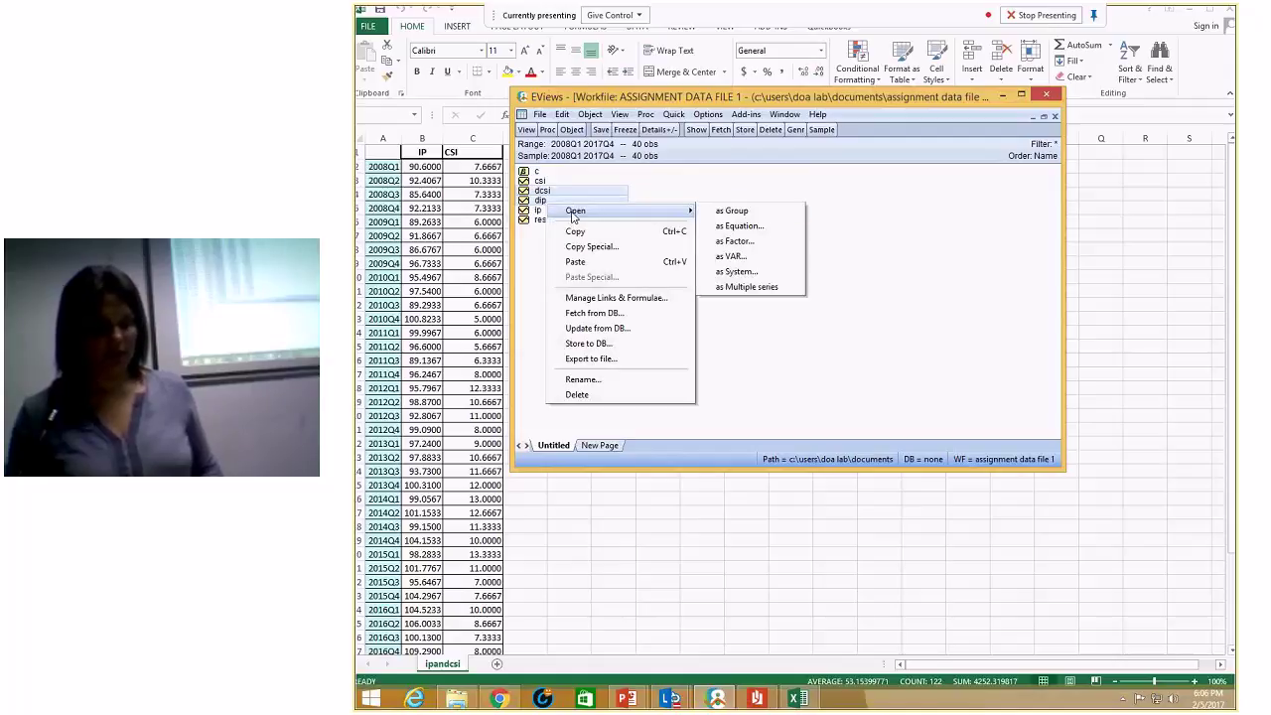
click(732, 210)
- Run a Johansen system cointegration test on the group with intercept (no trend) in CE and test VAR and lag interval 1 1
click(527, 130)
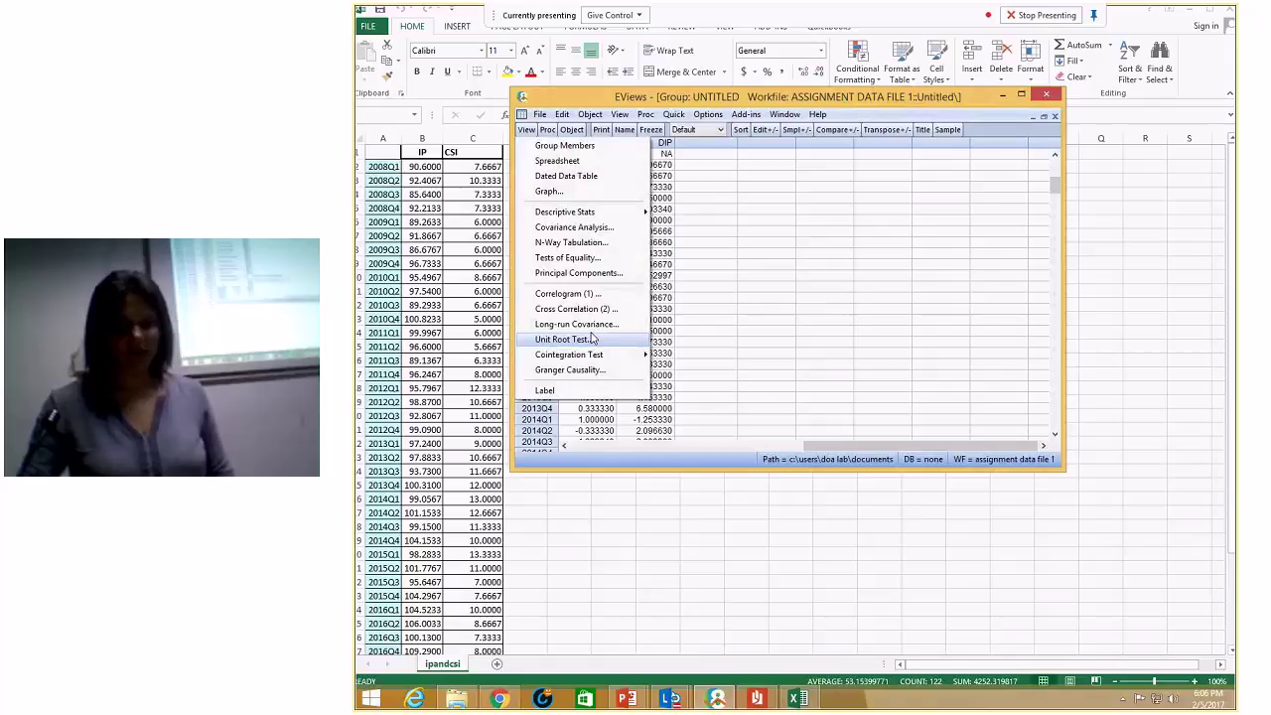
mouse_move(603, 359)
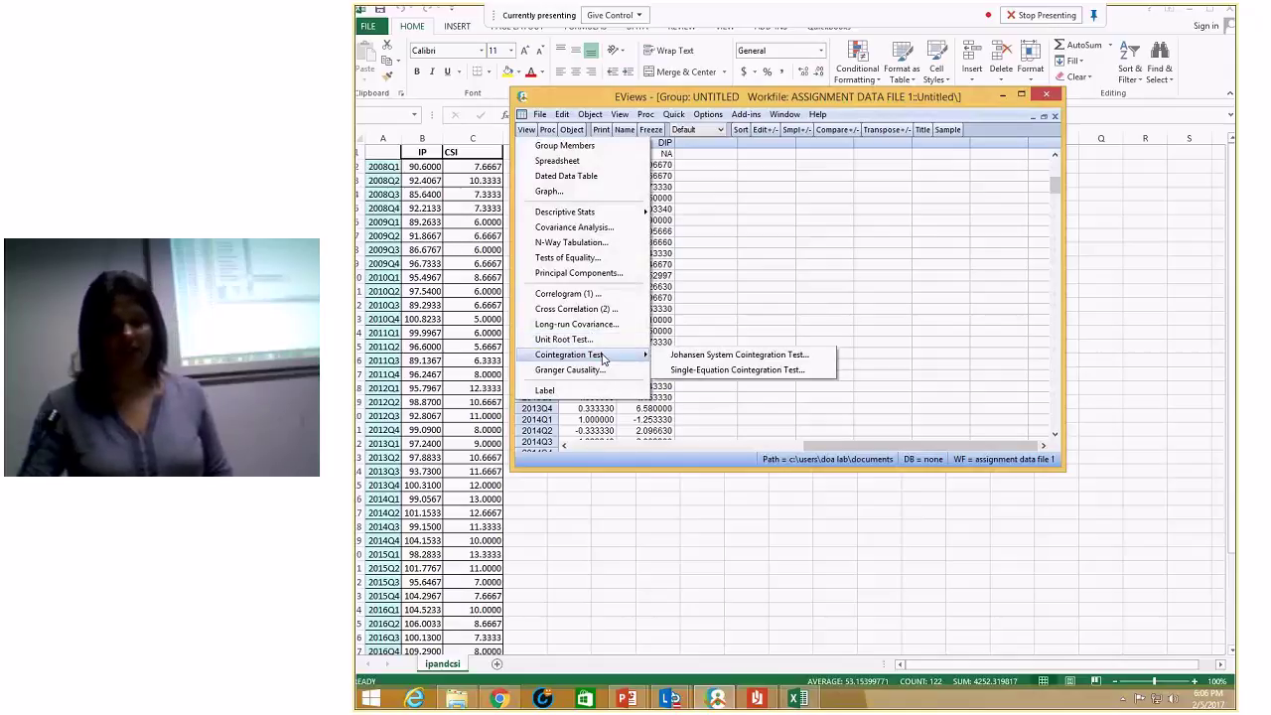
click(737, 359)
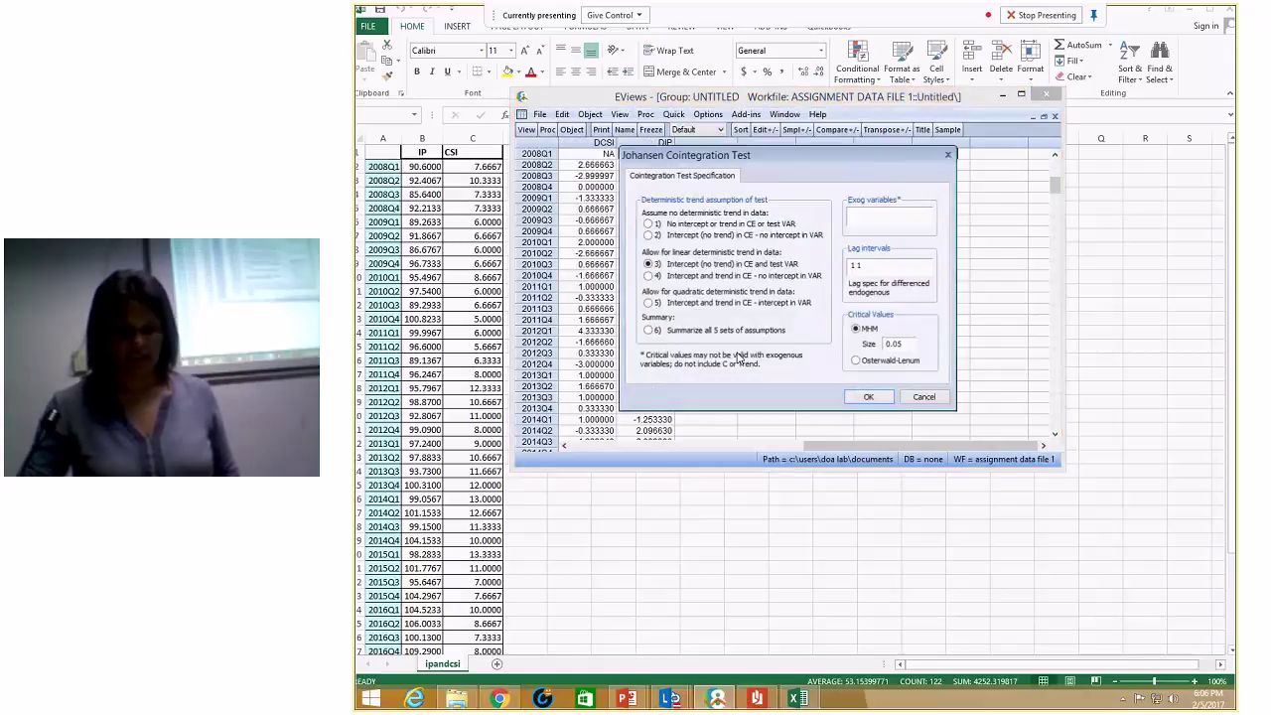
click(868, 398)
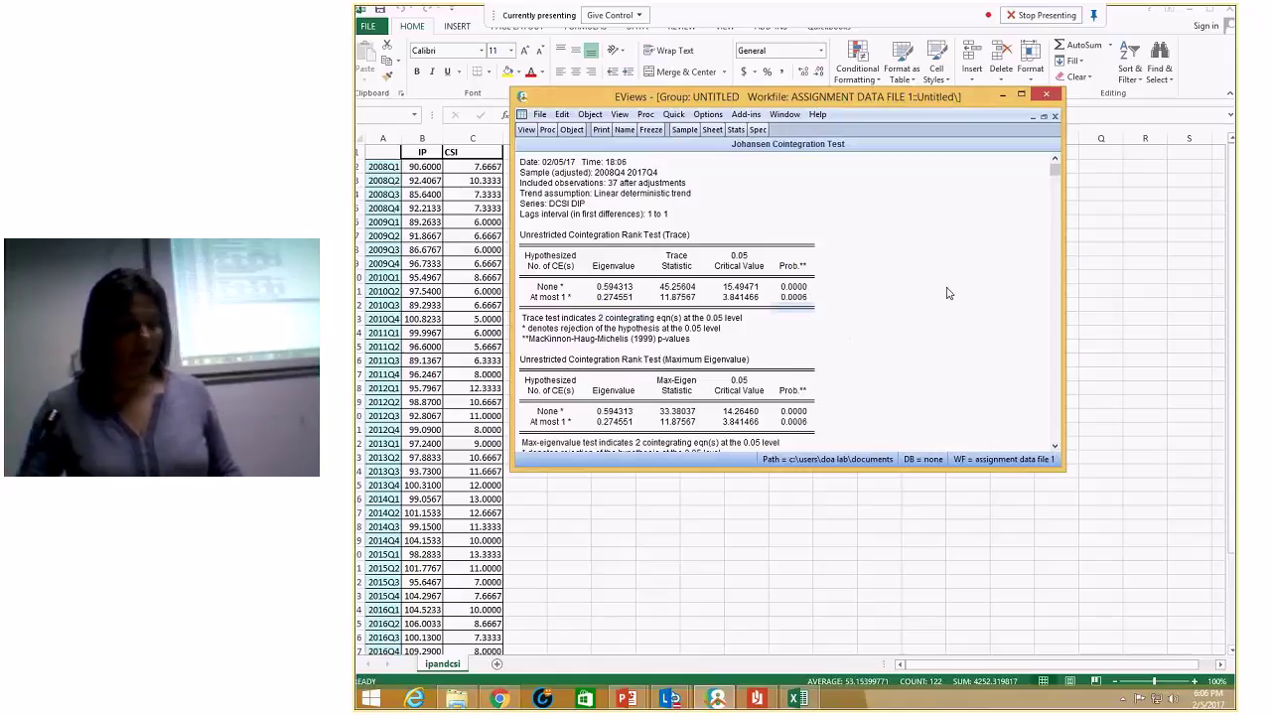
- Estimate an unrestricted VAR with endogenous variables dip dcsi, lag interval 1 2 and exogenous c over 2008q1 2017q4
click(674, 114)
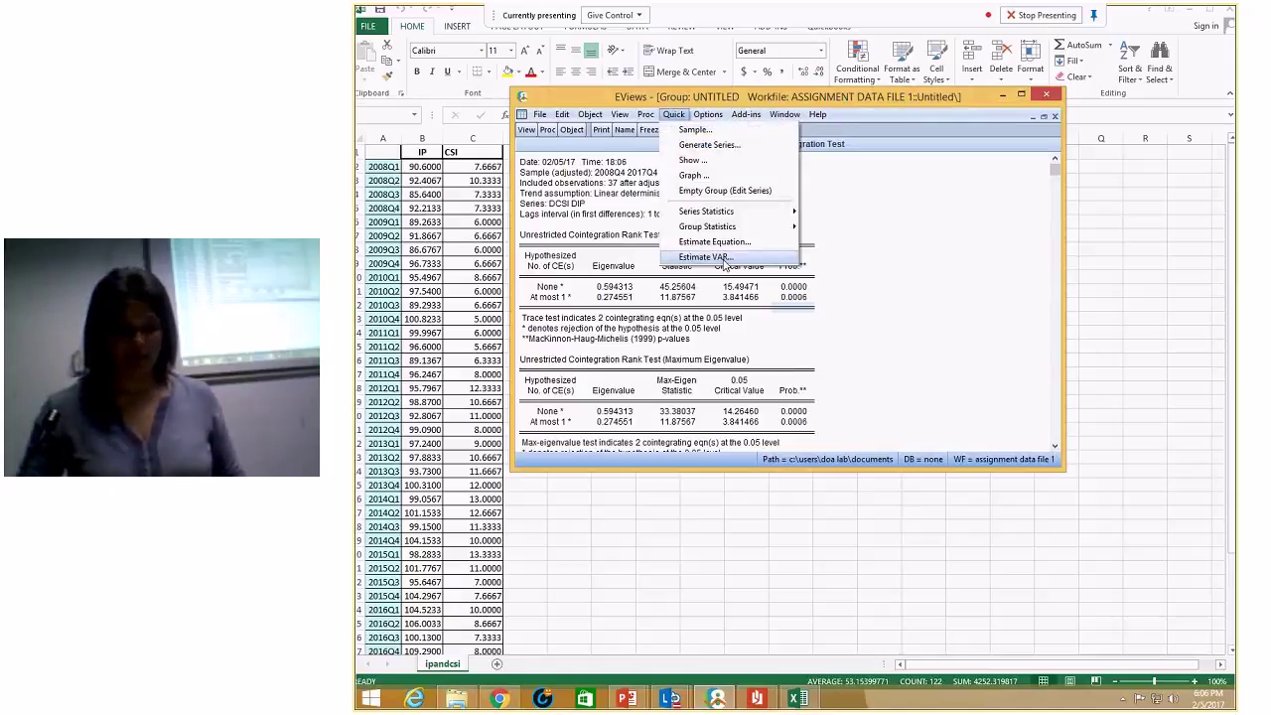
click(724, 257)
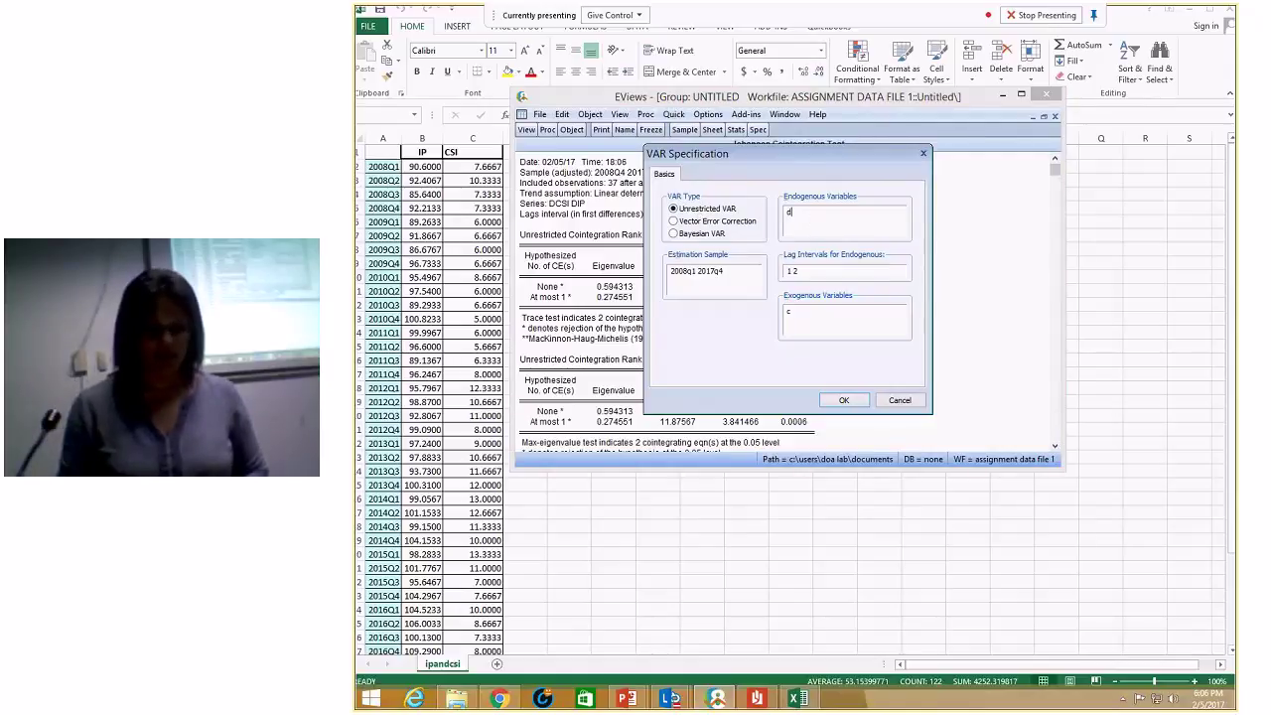
text(d)
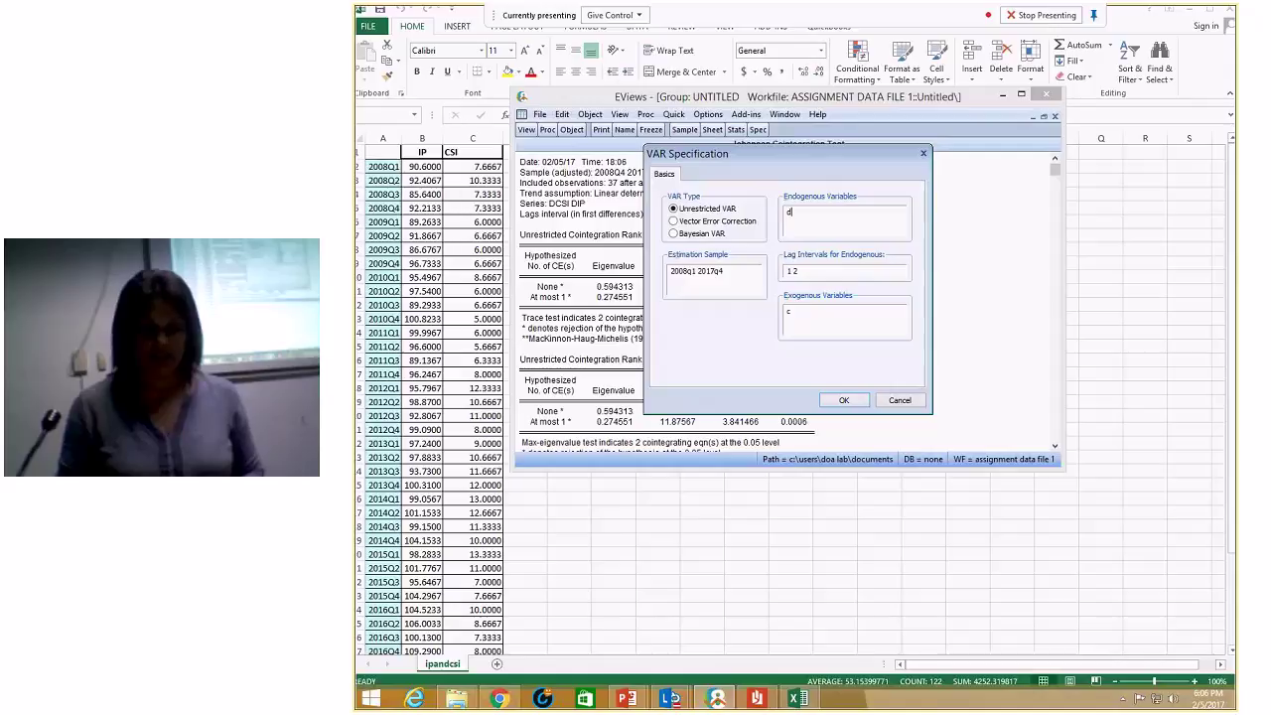
text(ip dcsi)
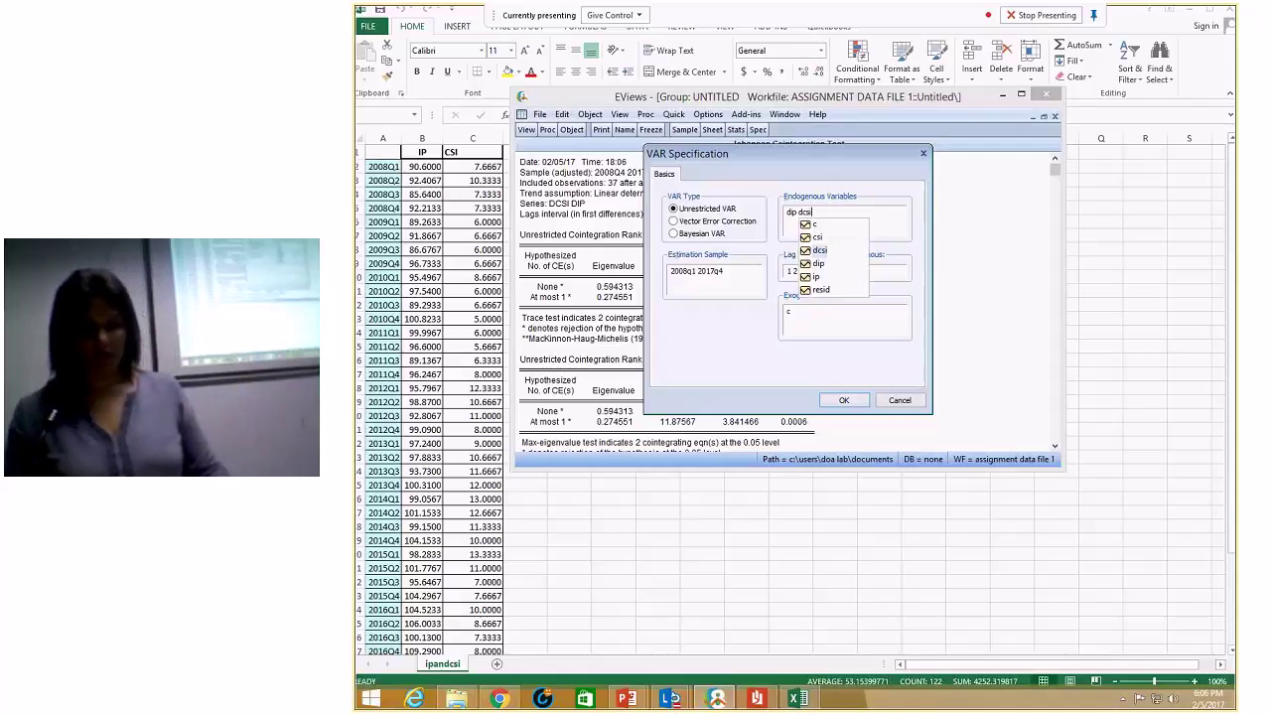
click(853, 403)
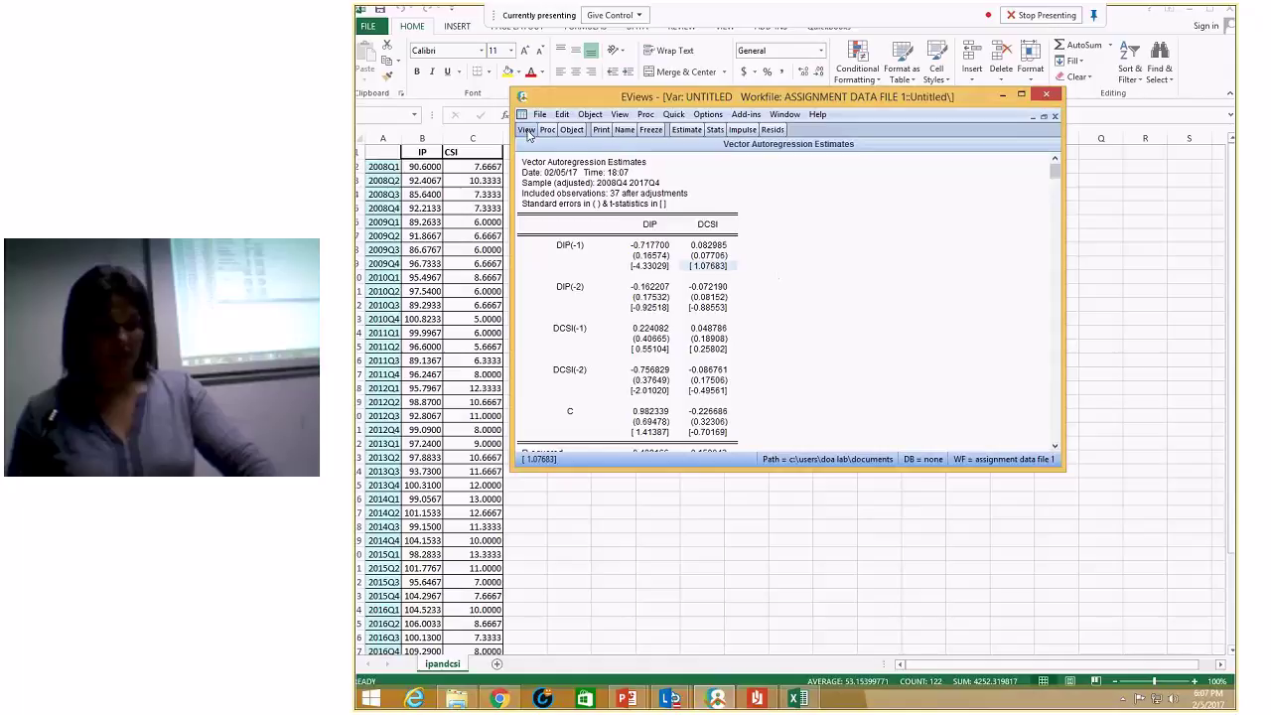
- Display the AR roots graph of the estimated VAR and check where the inverse roots lie relative to the unit circle
click(527, 131)
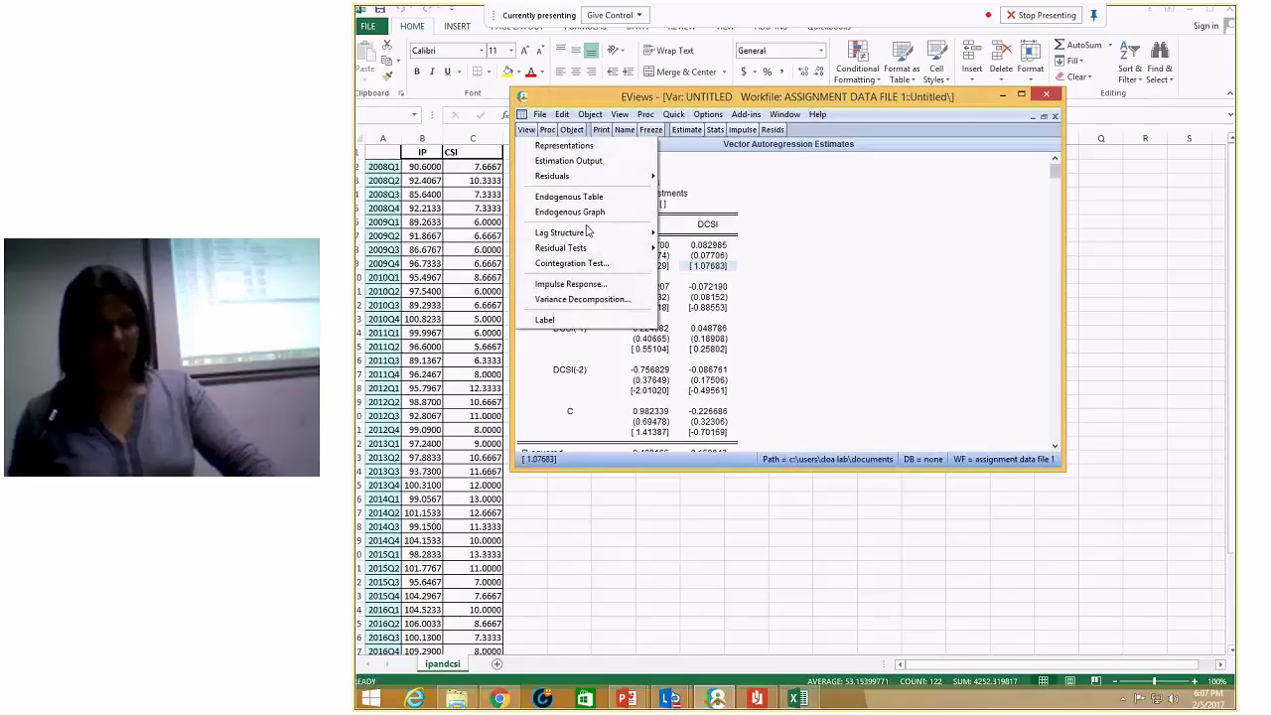
mouse_move(588, 232)
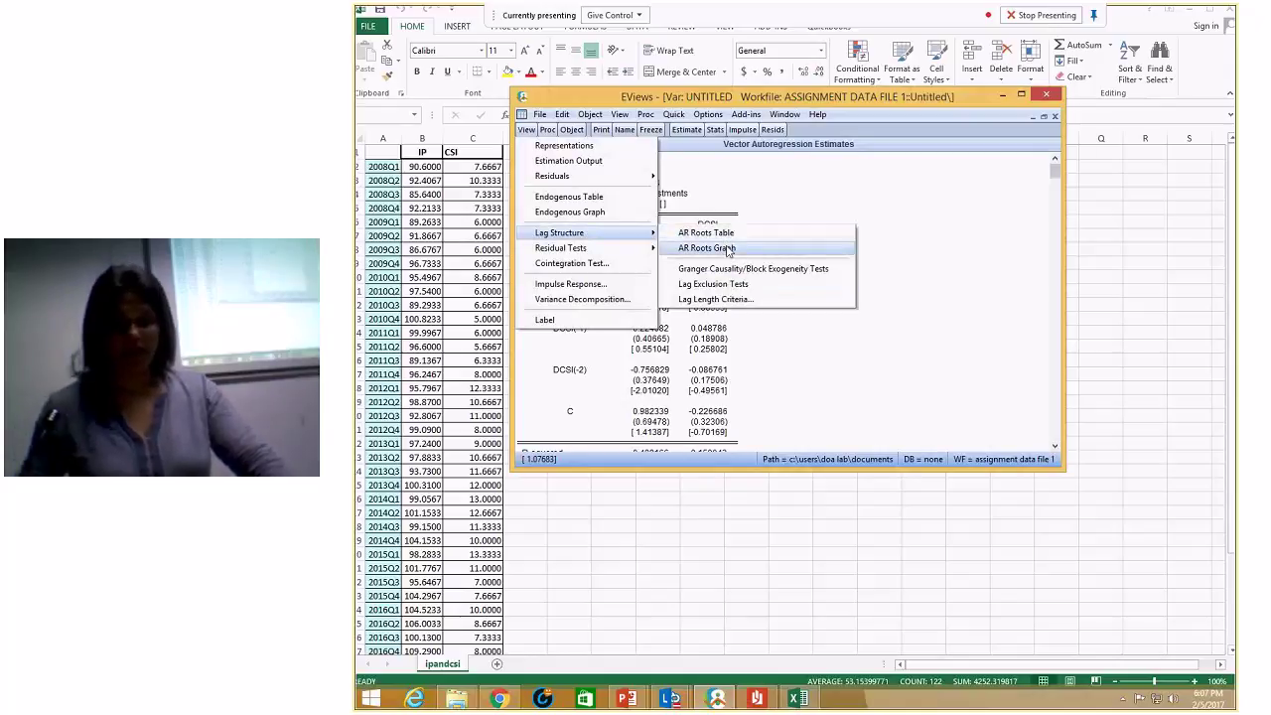
click(728, 250)
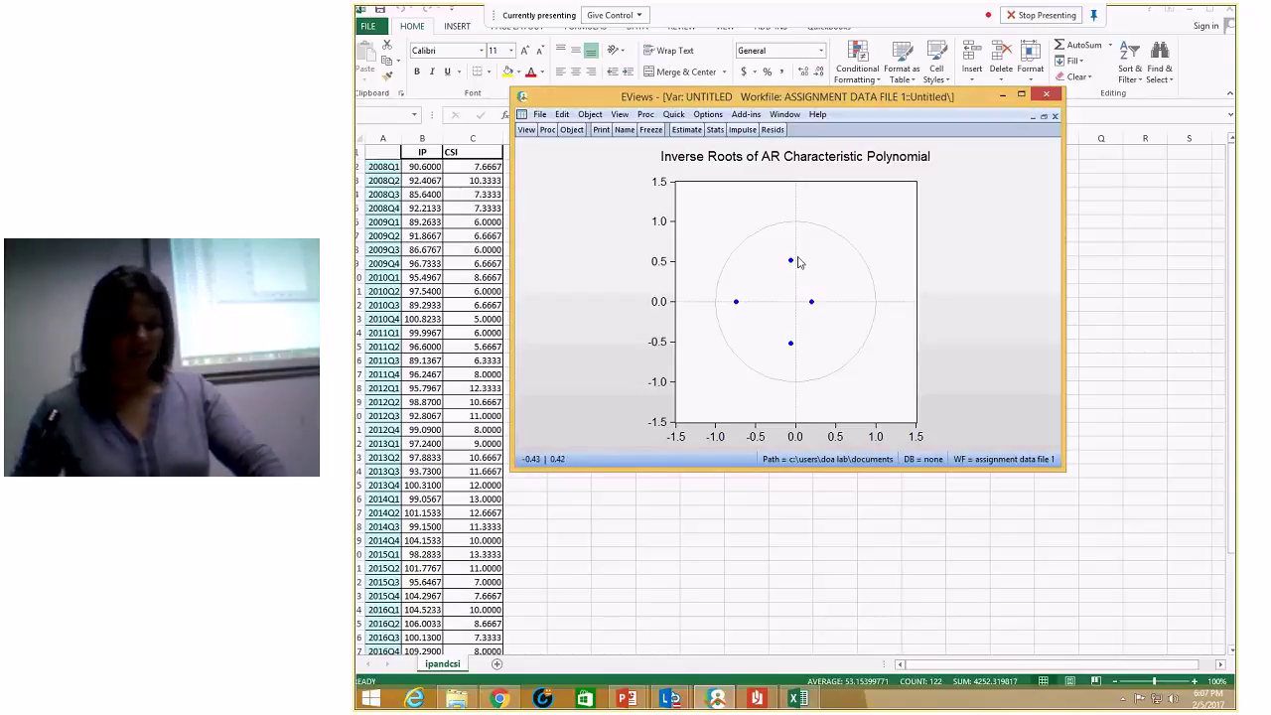
click(527, 130)
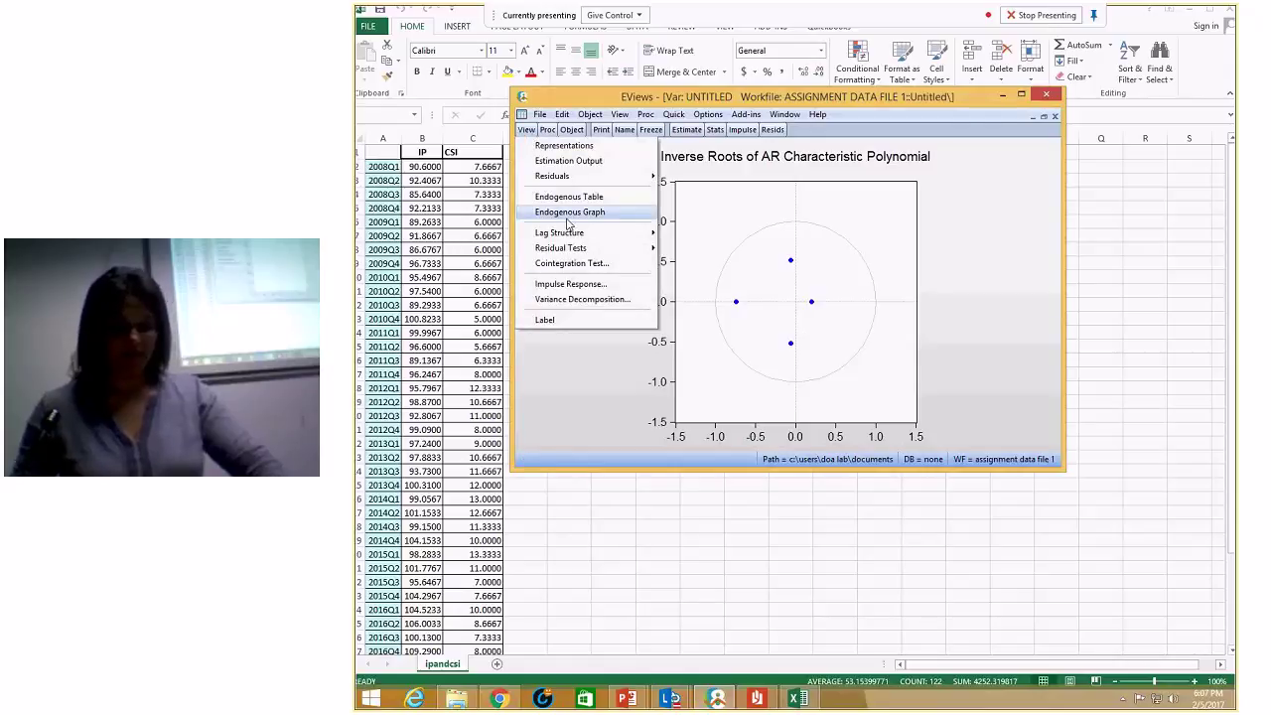
click(962, 283)
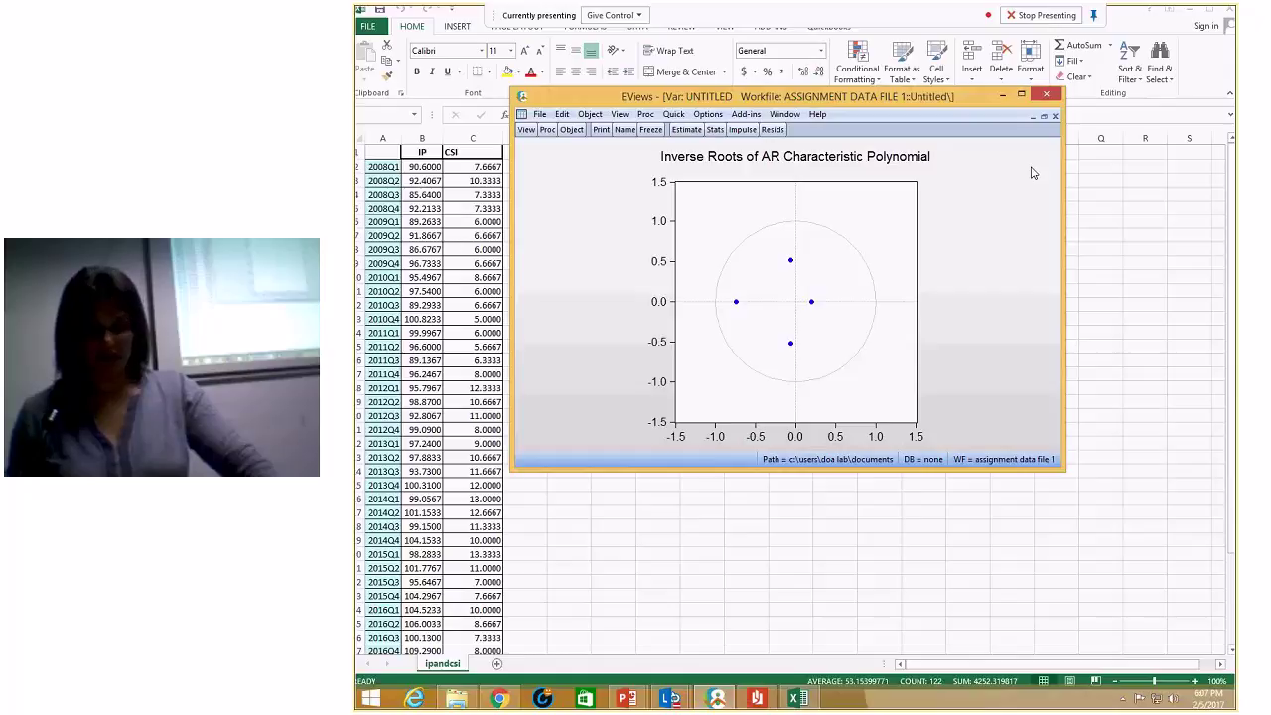
- Close and delete the untitled VAR to return to the Johansen cointegration output
click(1055, 117)
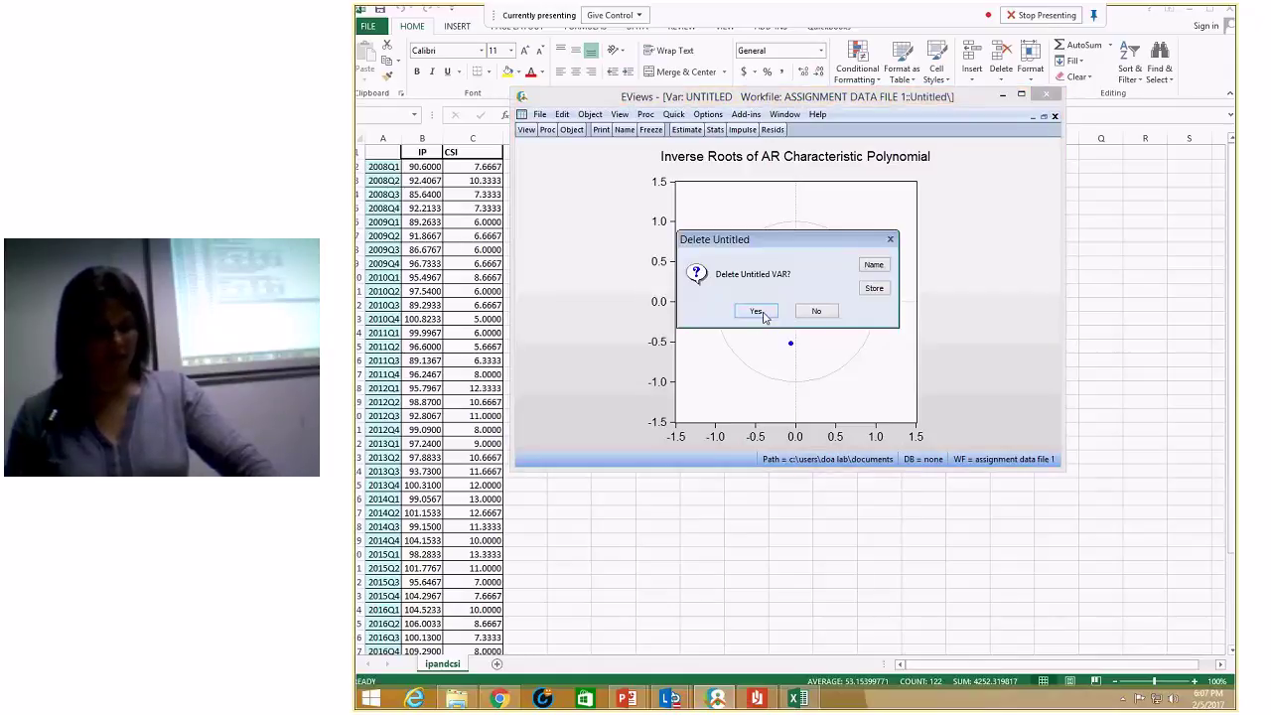
click(757, 312)
click(526, 131)
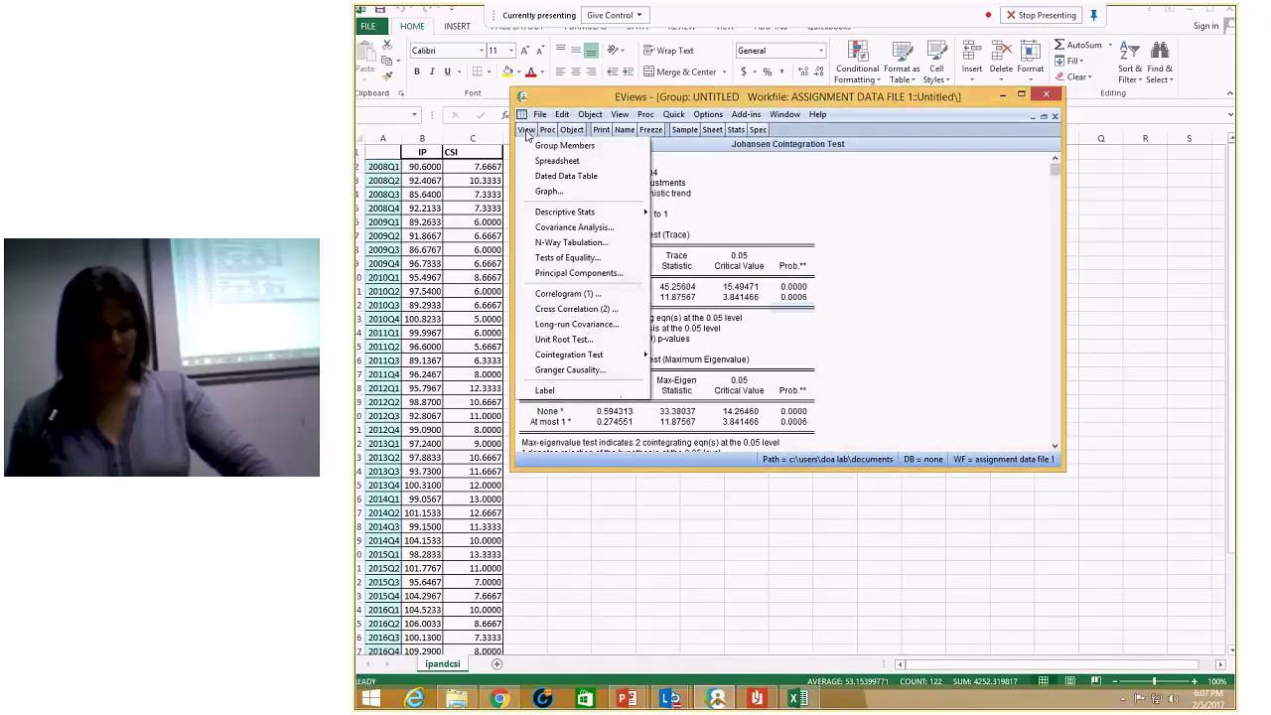
click(805, 227)
- Estimate an unrestricted VAR with endogenous variables dip dcsi, lag interval 1 2, exogenous c and sample 2008q1 2017q4, and read through its estimates
click(673, 114)
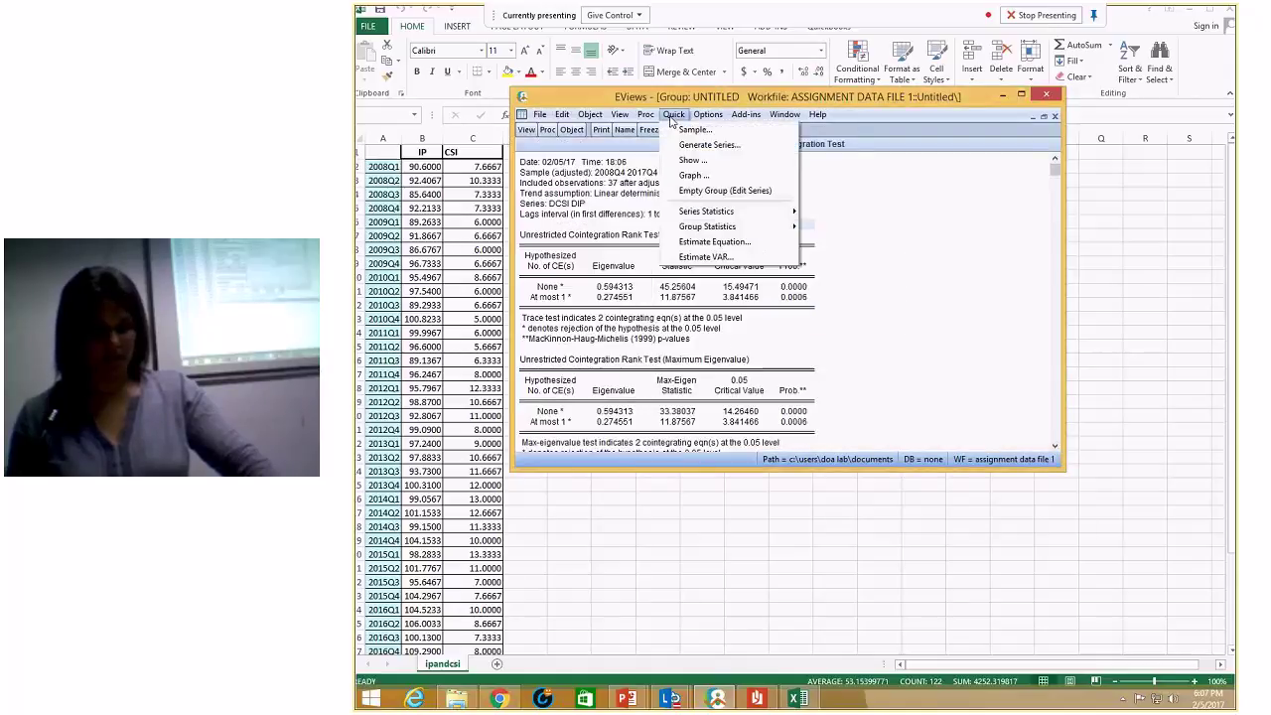
click(705, 256)
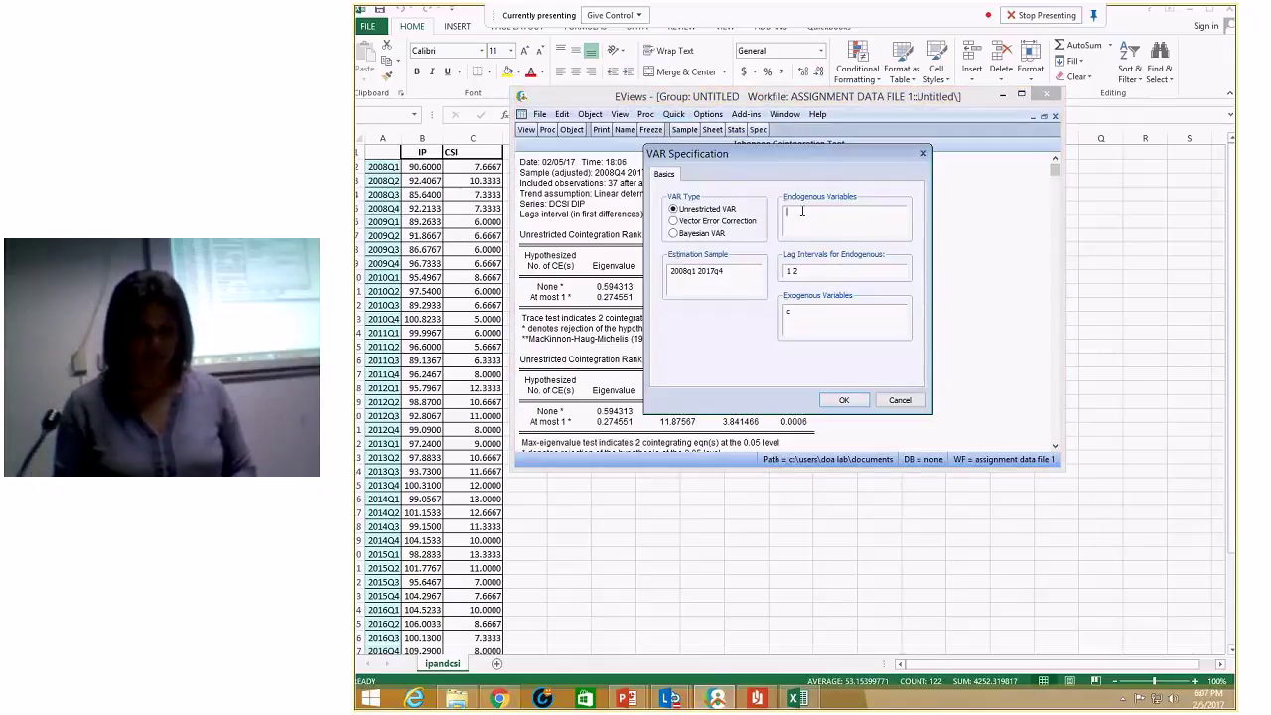
text(csi)
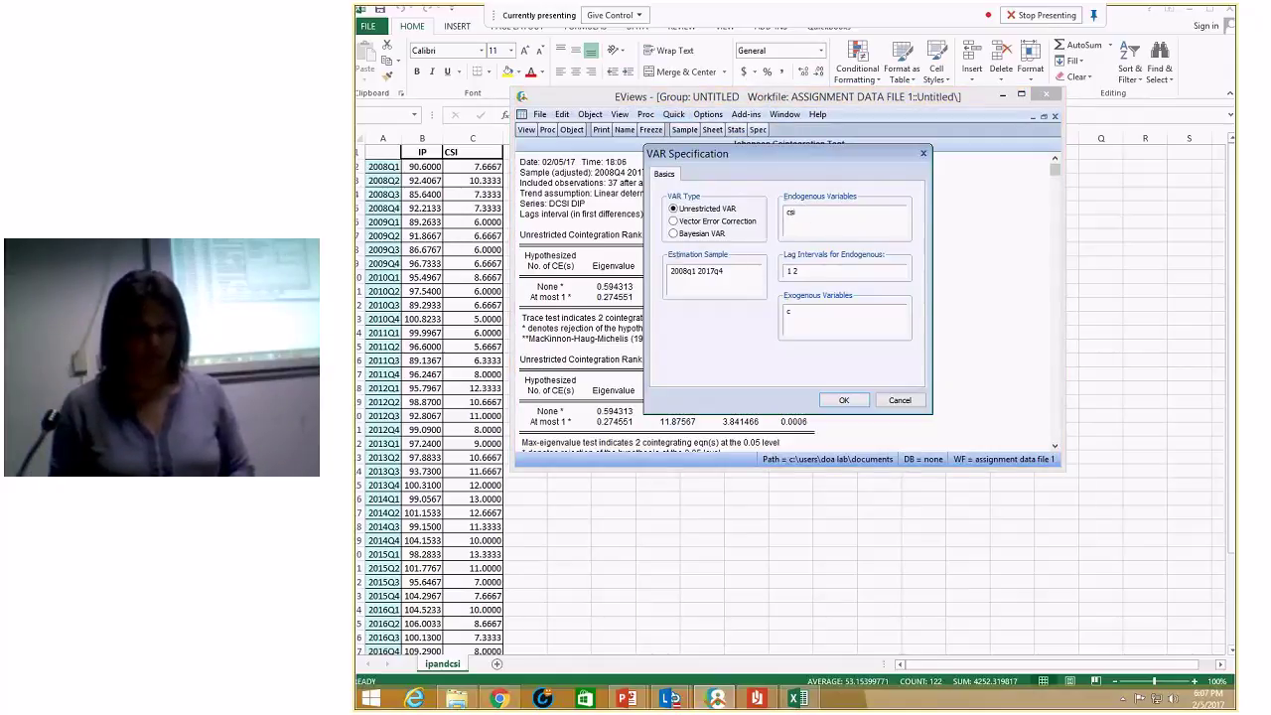
key(BackSpace)
key(BackSpace)
key(BackSpace)
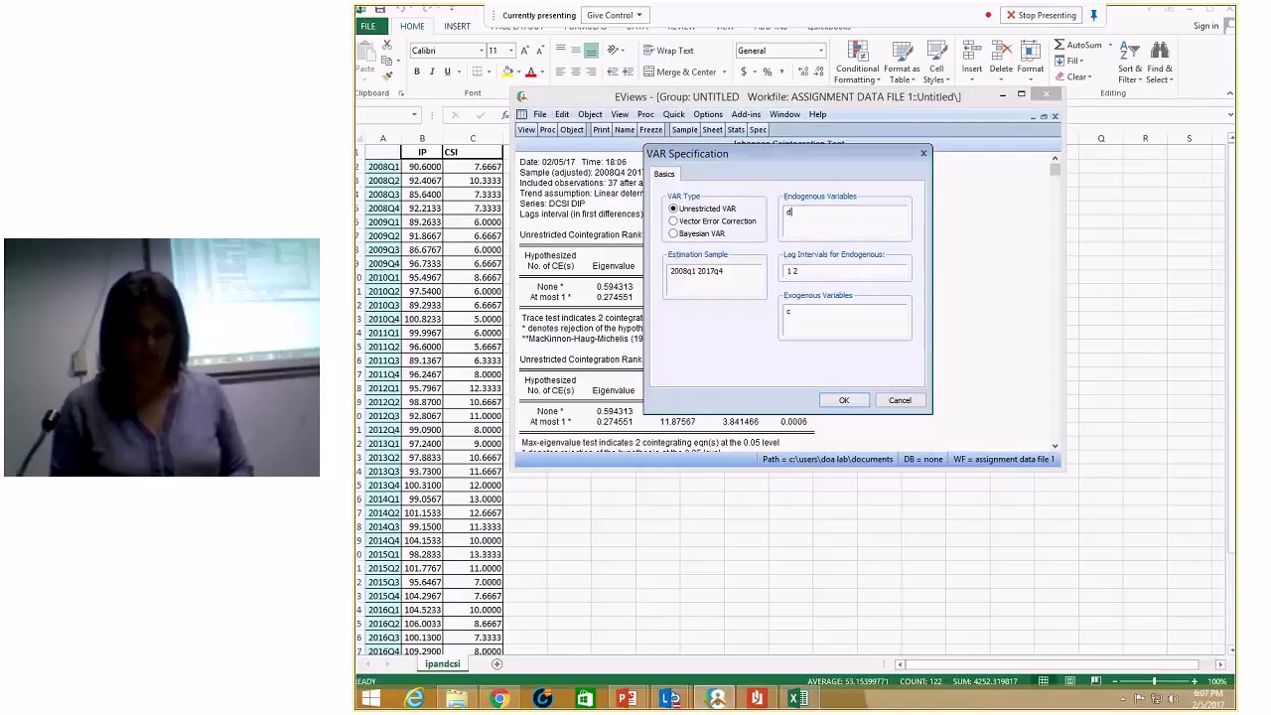
text(d)
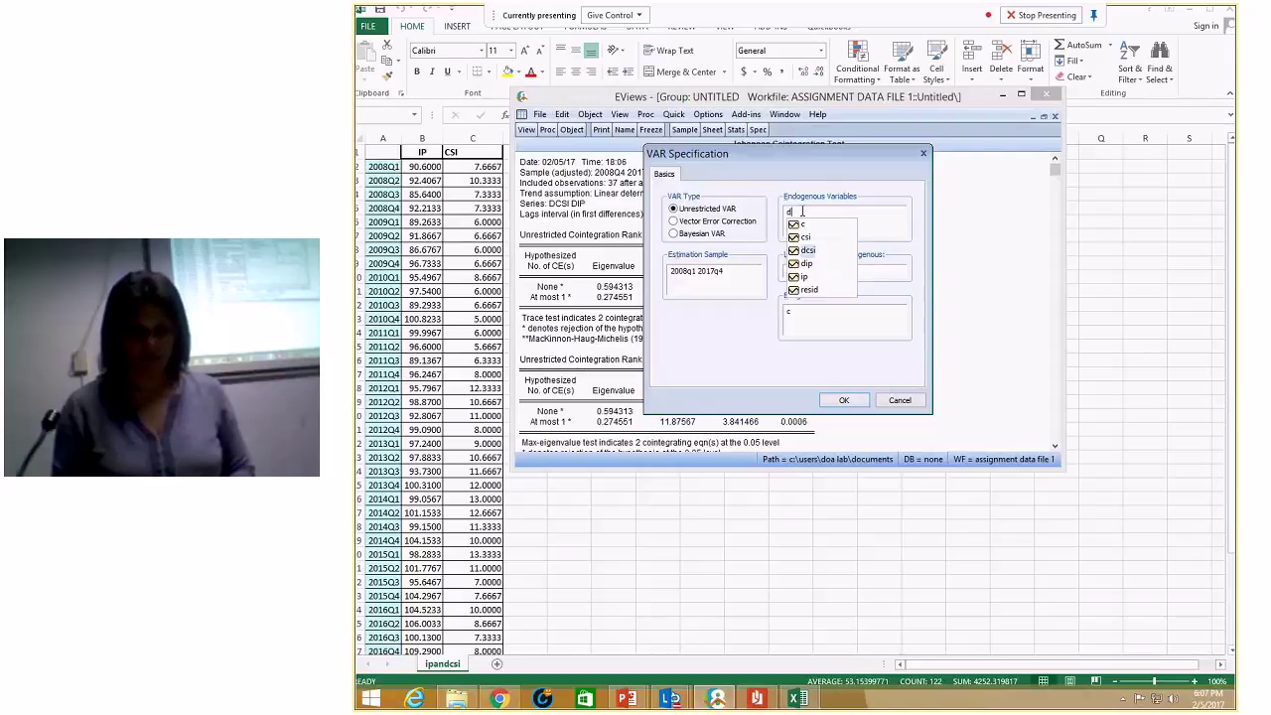
text(ip dcsi)
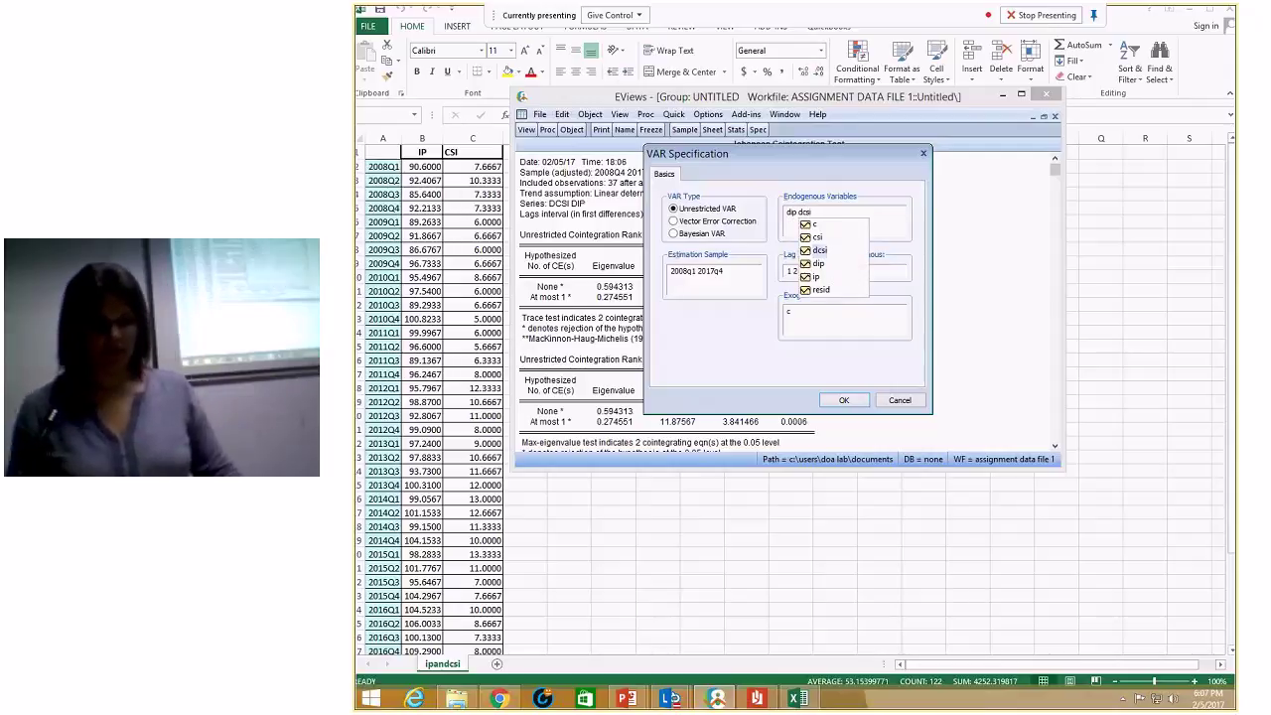
click(844, 401)
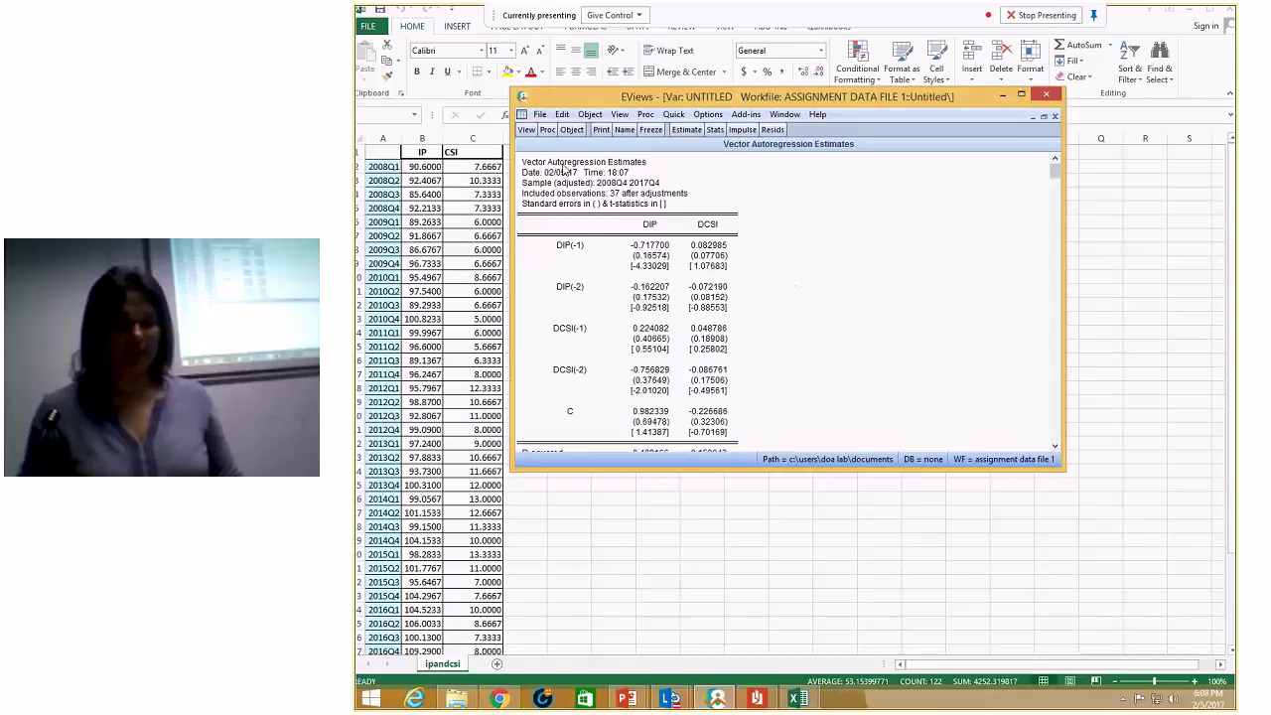
click(707, 224)
scroll(755, 226, down, 3)
scroll(766, 229, down, 5)
scroll(763, 228, up, 8)
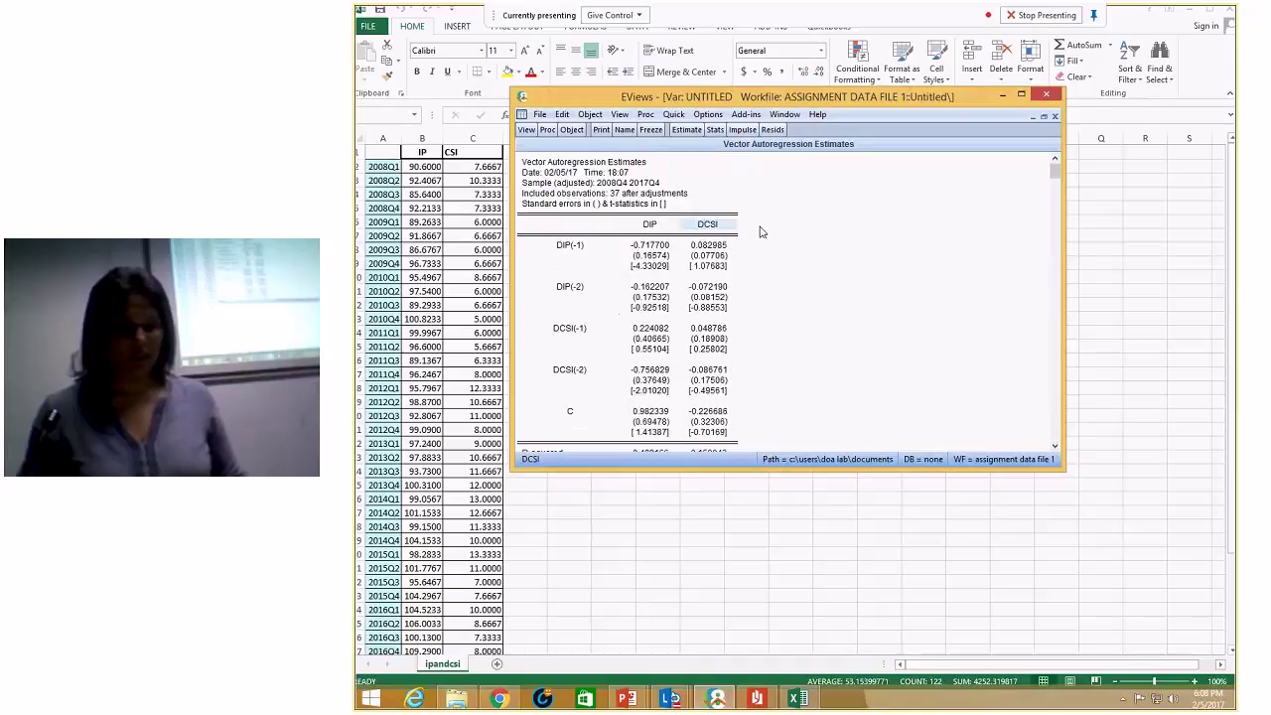
- Display the VAR's impulse responses for dip dcsi as multiple graphs with analytic standard errors over 10 periods
click(526, 130)
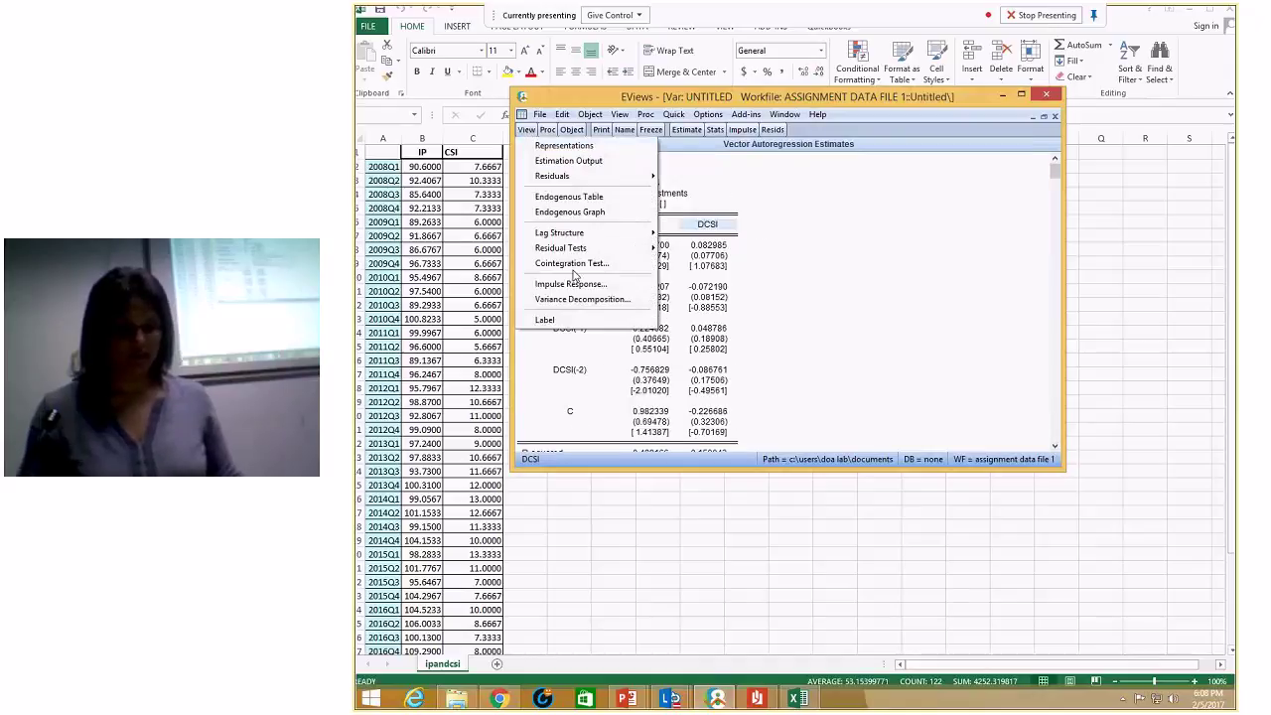
mouse_move(581, 247)
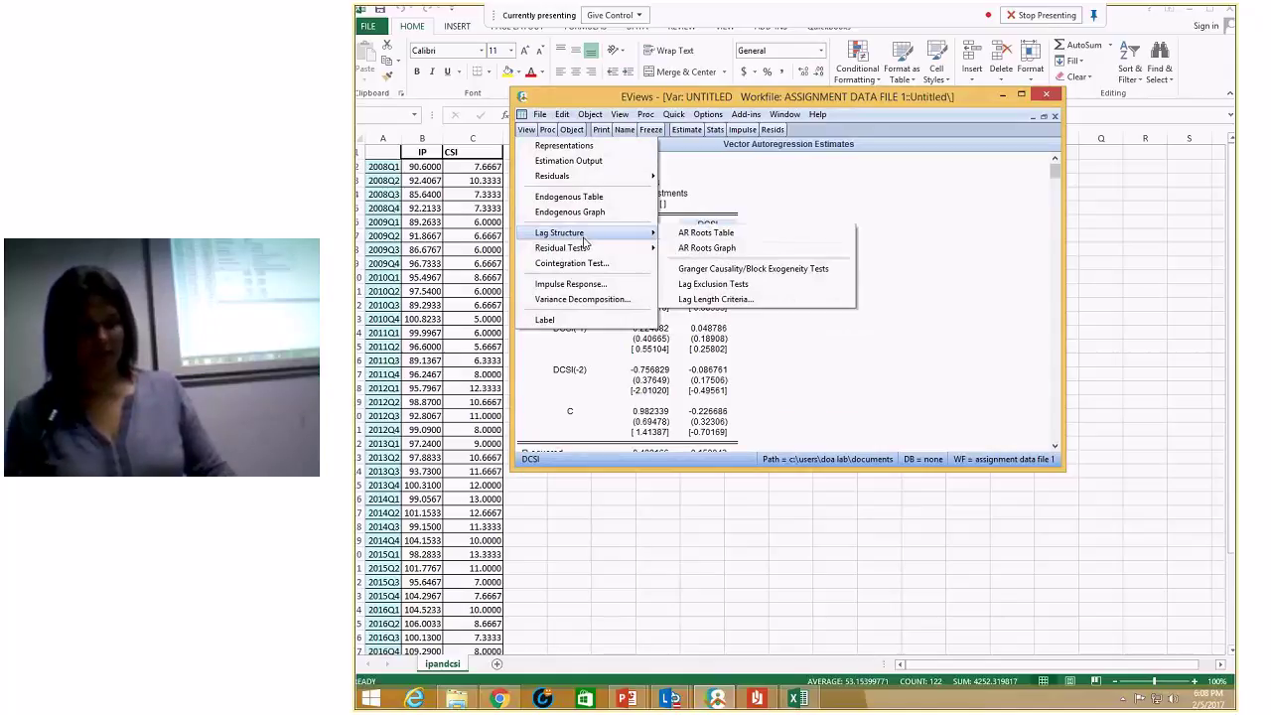
click(884, 214)
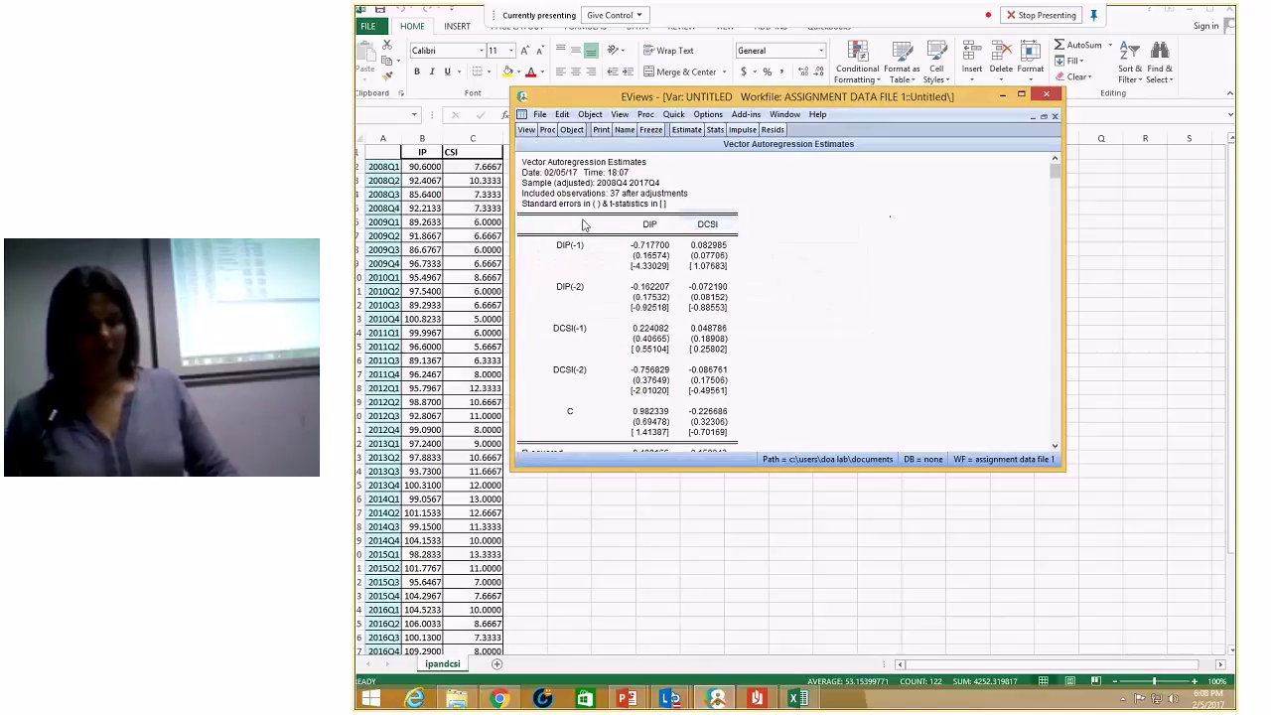
click(526, 130)
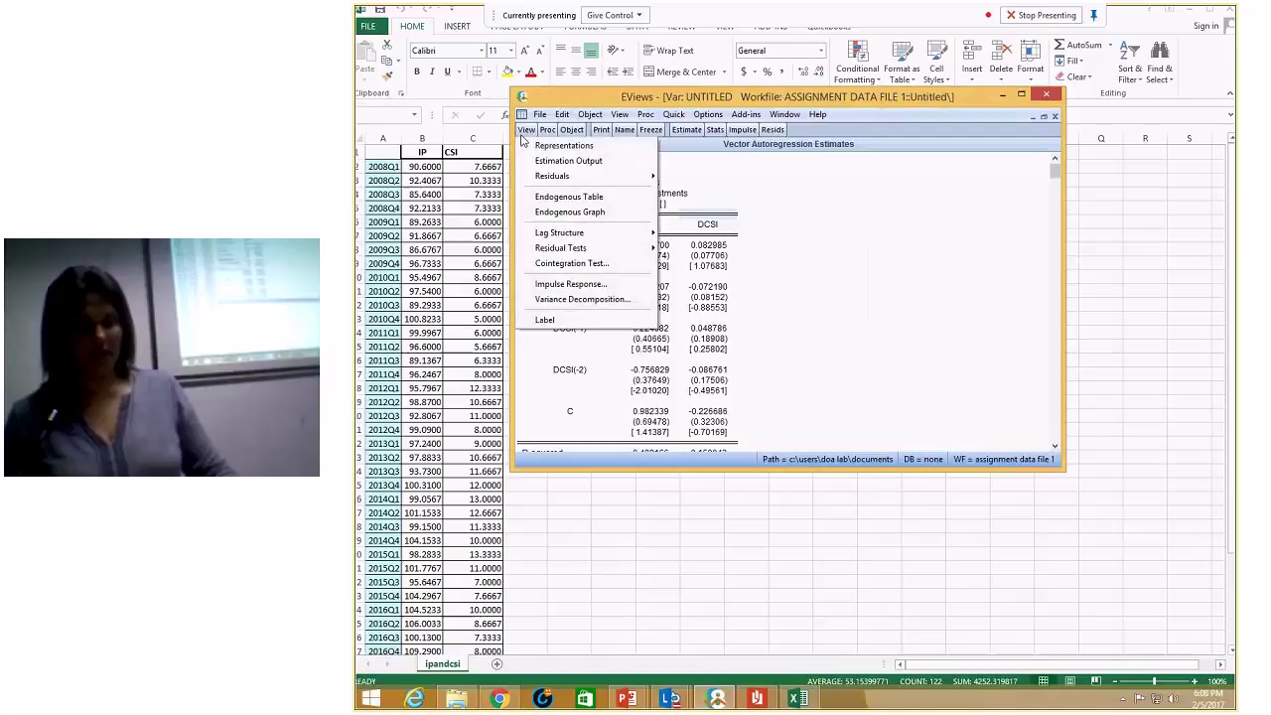
click(565, 285)
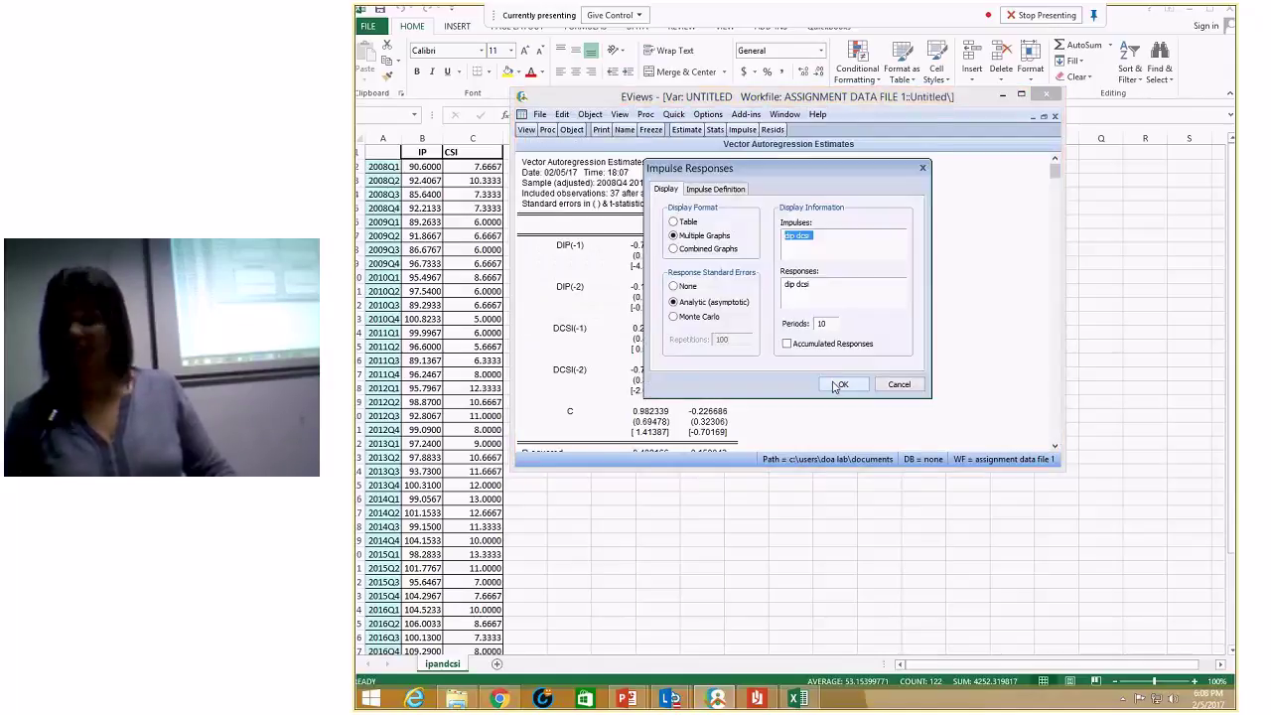
click(839, 384)
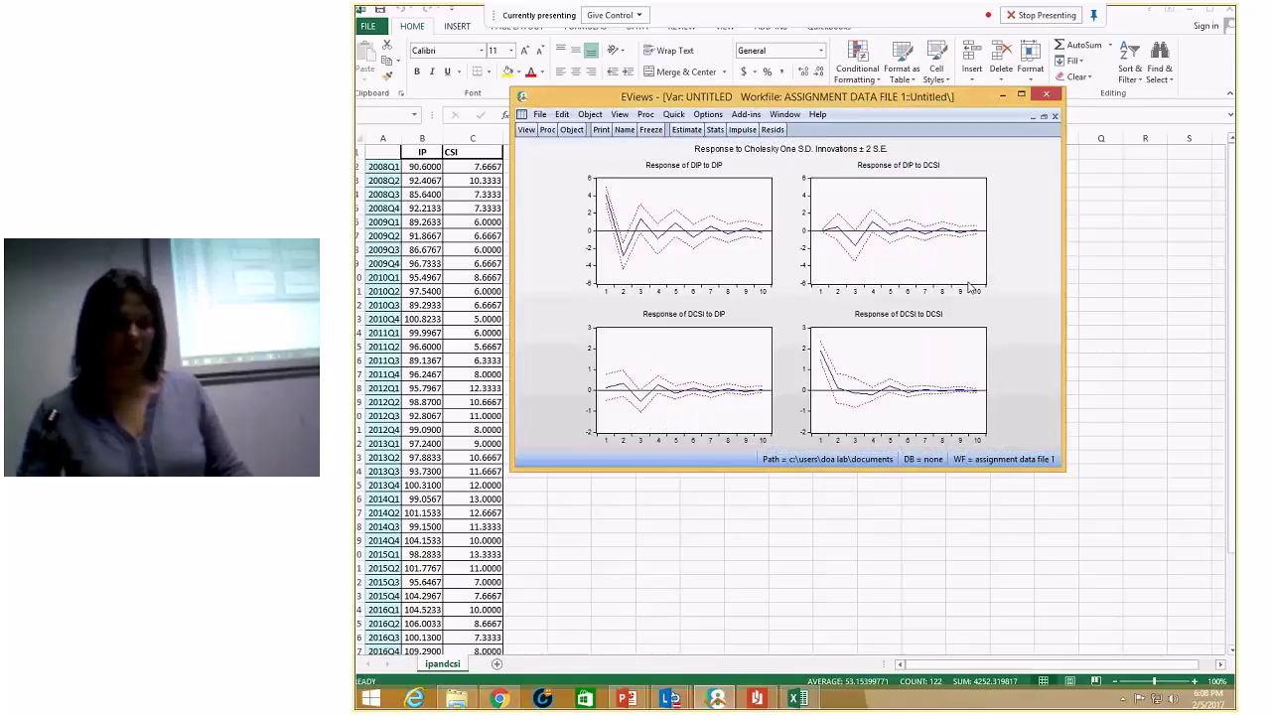
- Display the VAR's variance decomposition of dip dcsi as a table over 10 periods, using Cholesky ordering dip dcsi without standard errors
click(522, 131)
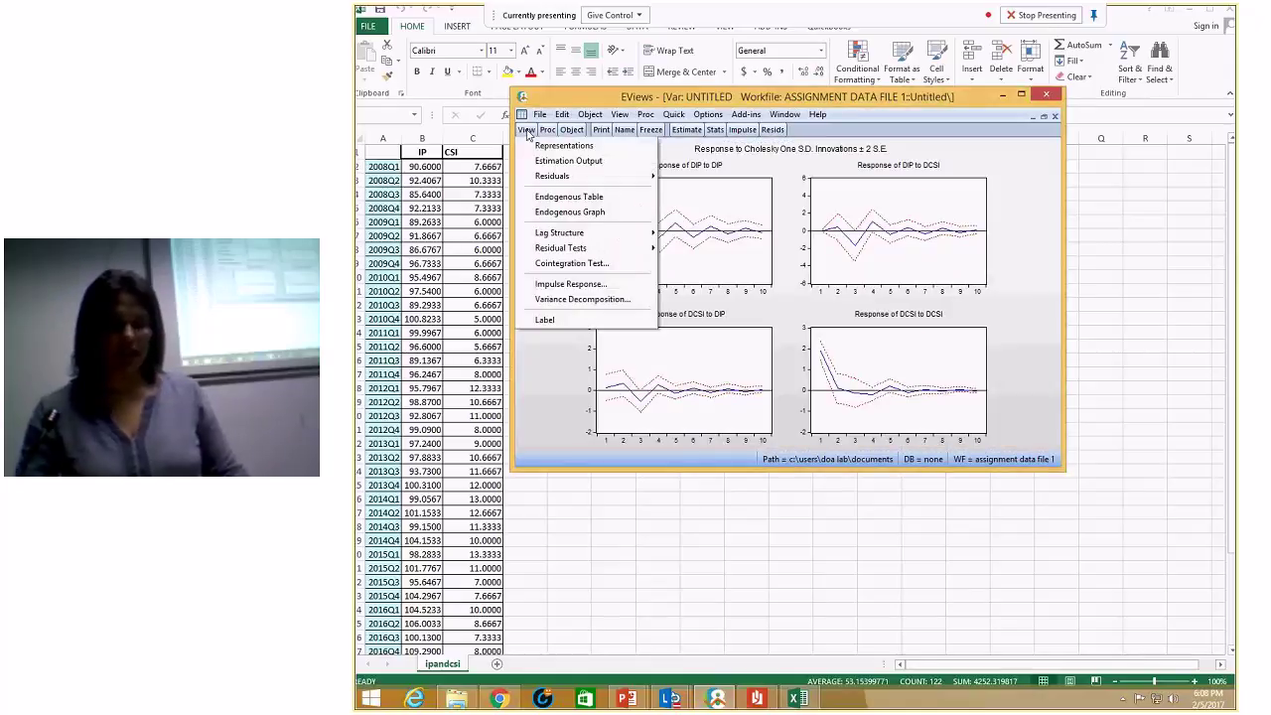
click(585, 299)
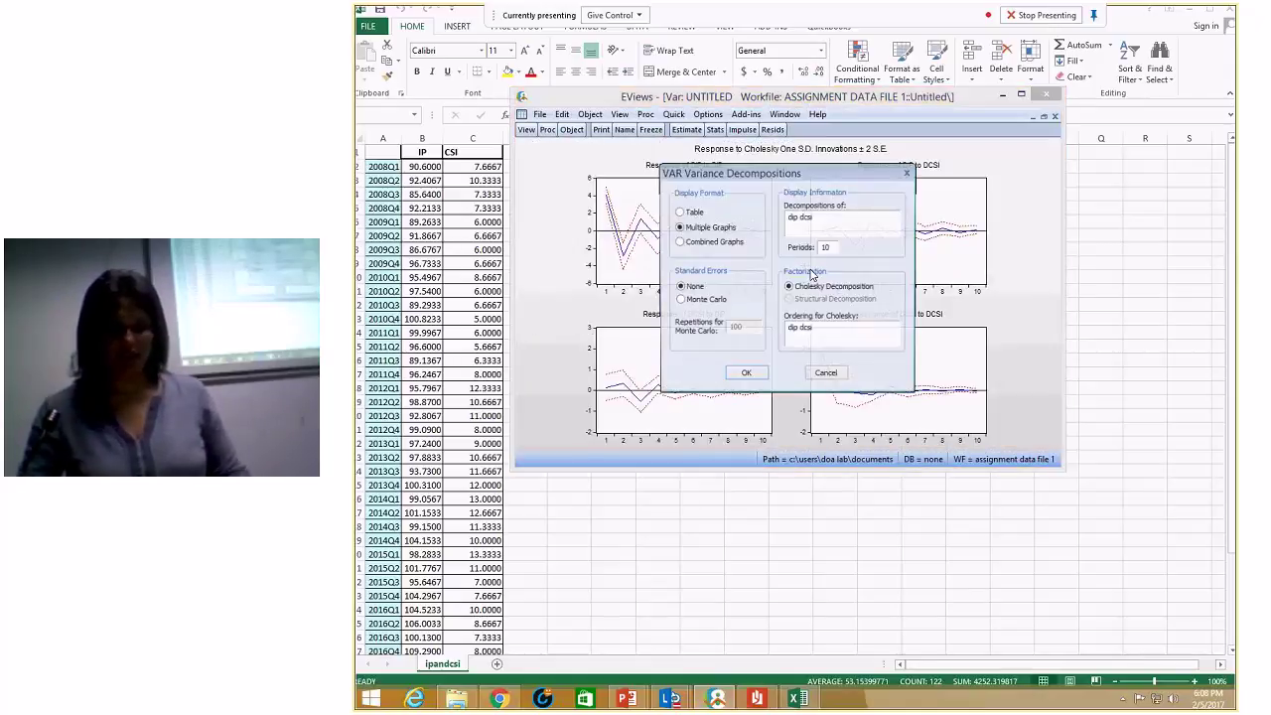
click(693, 212)
click(746, 374)
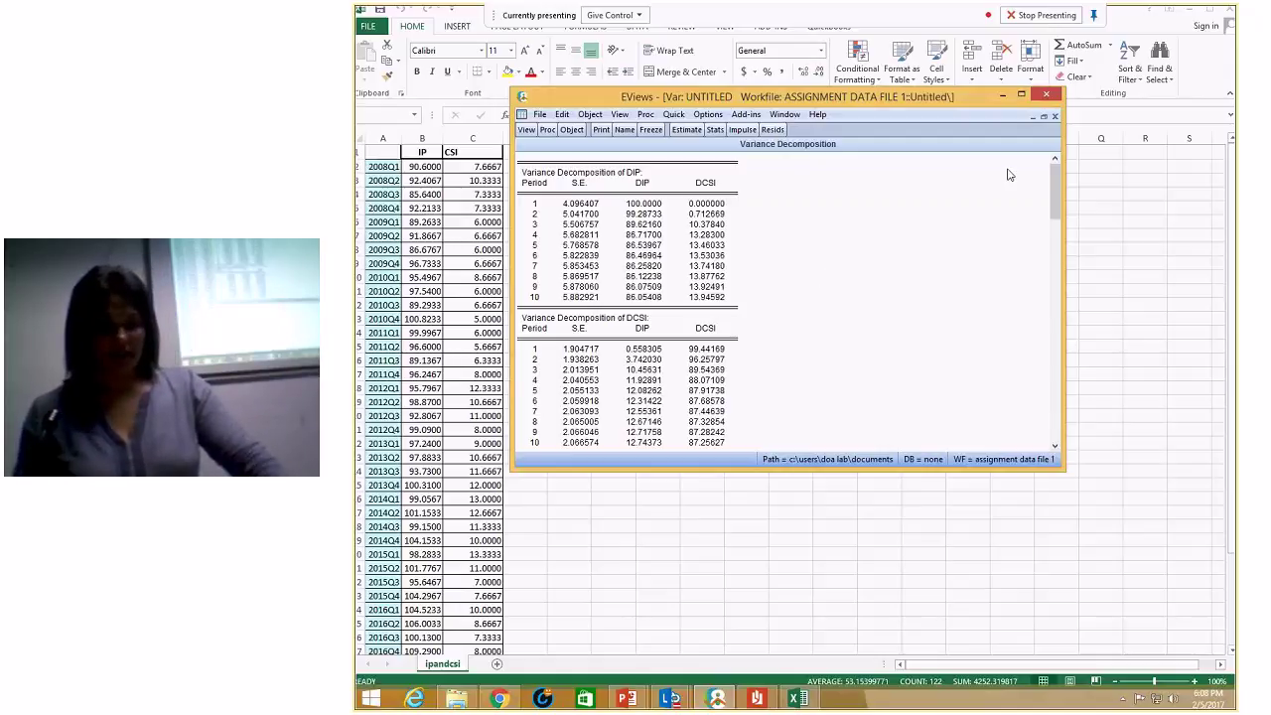
- Estimate a vector error correction model with endogenous variables dip dcsi, lag interval 1 2 and no exogenous variables over 2008q1 2017q4
click(671, 115)
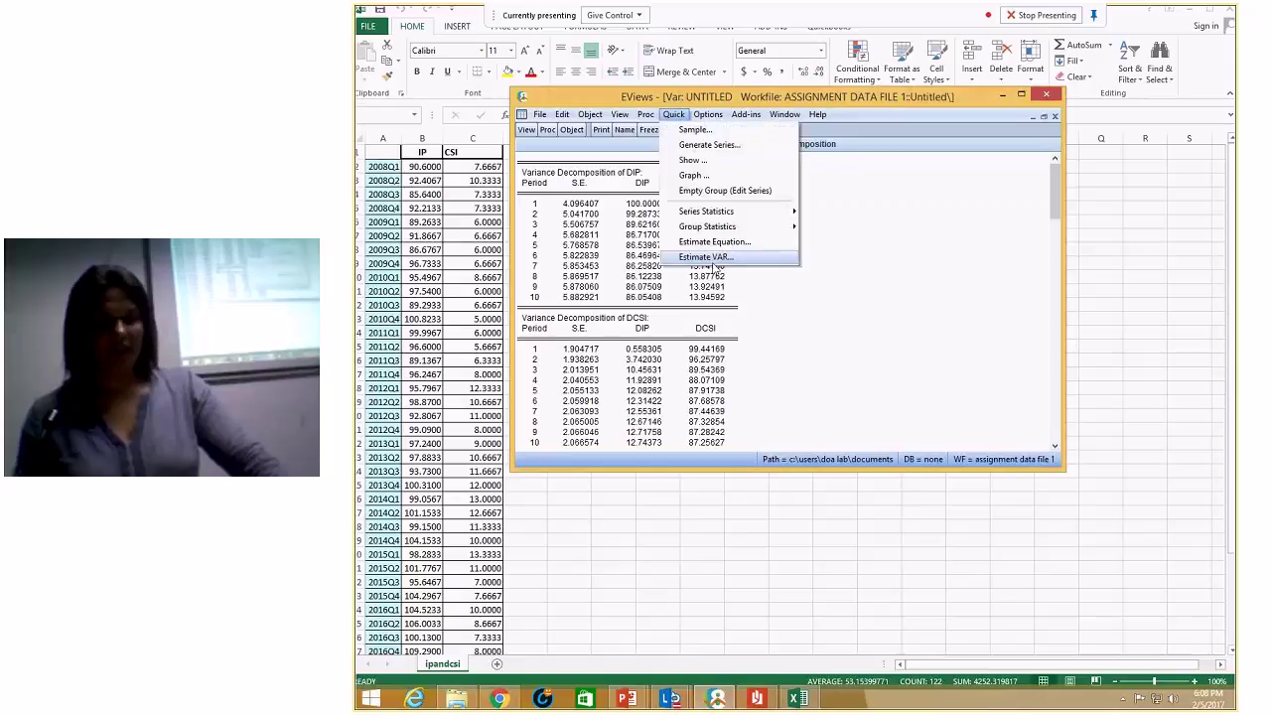
click(695, 210)
click(675, 221)
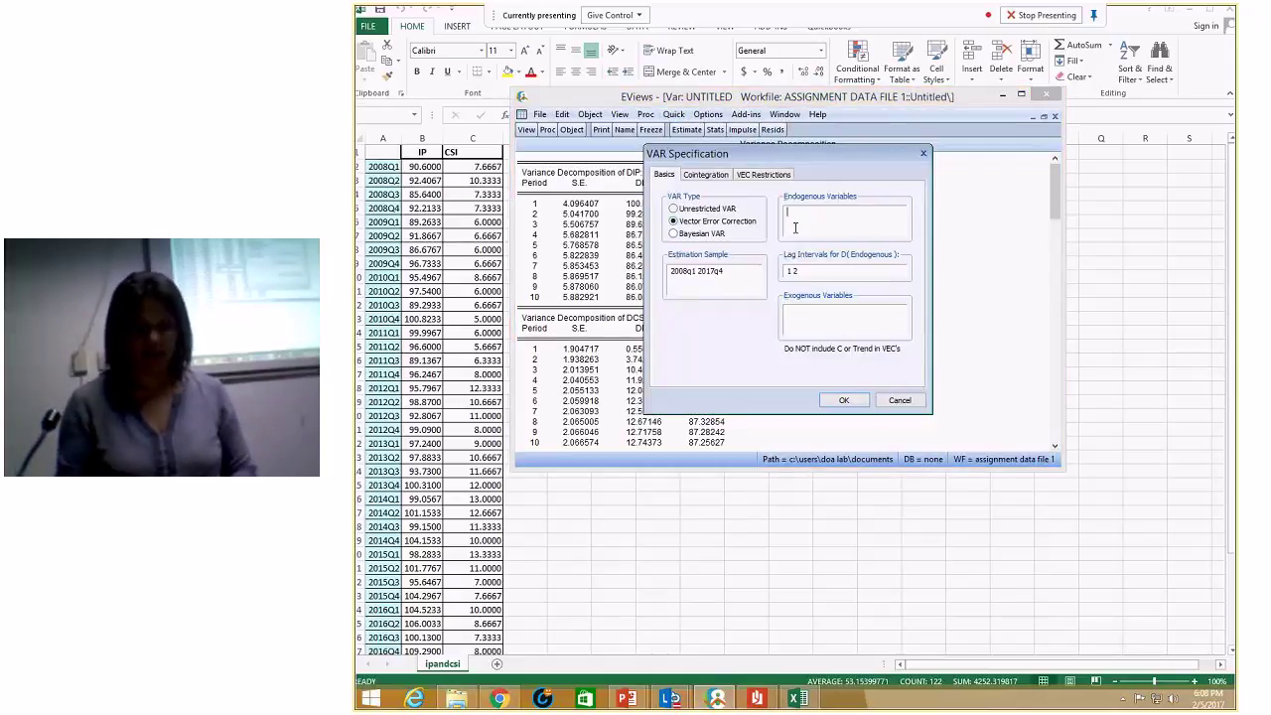
text(dp)
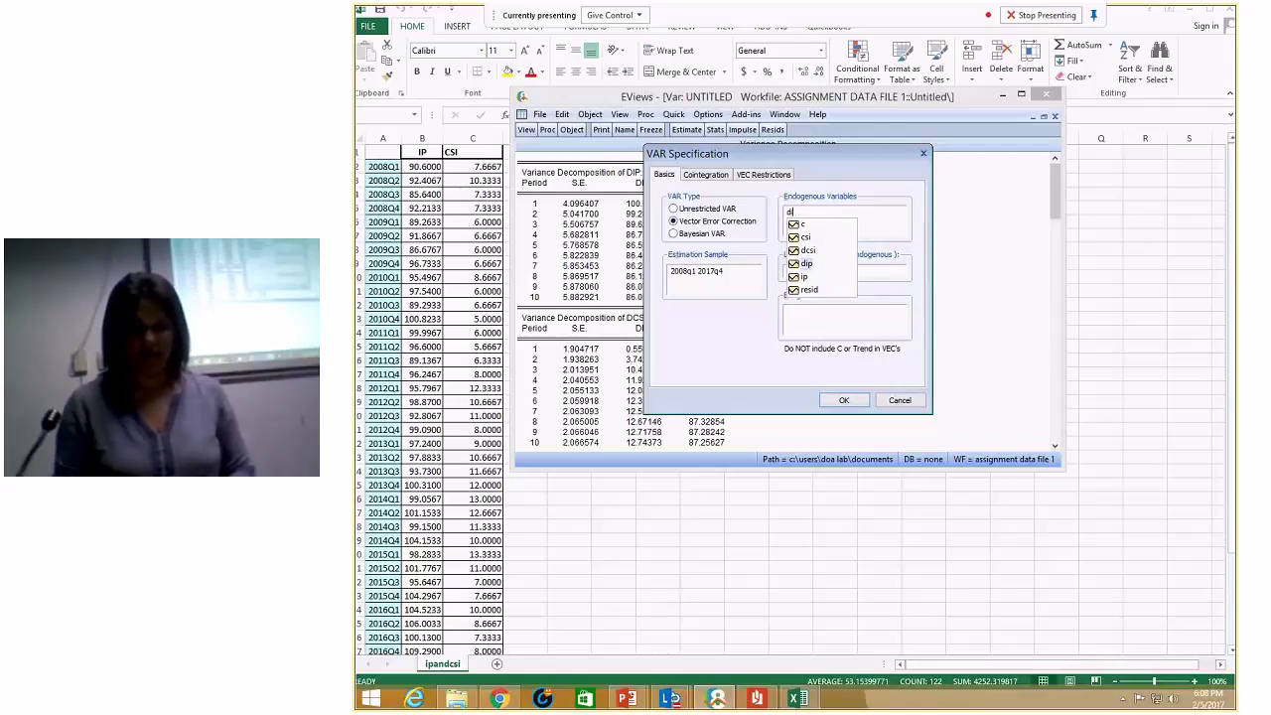
click(806, 263)
text(d)
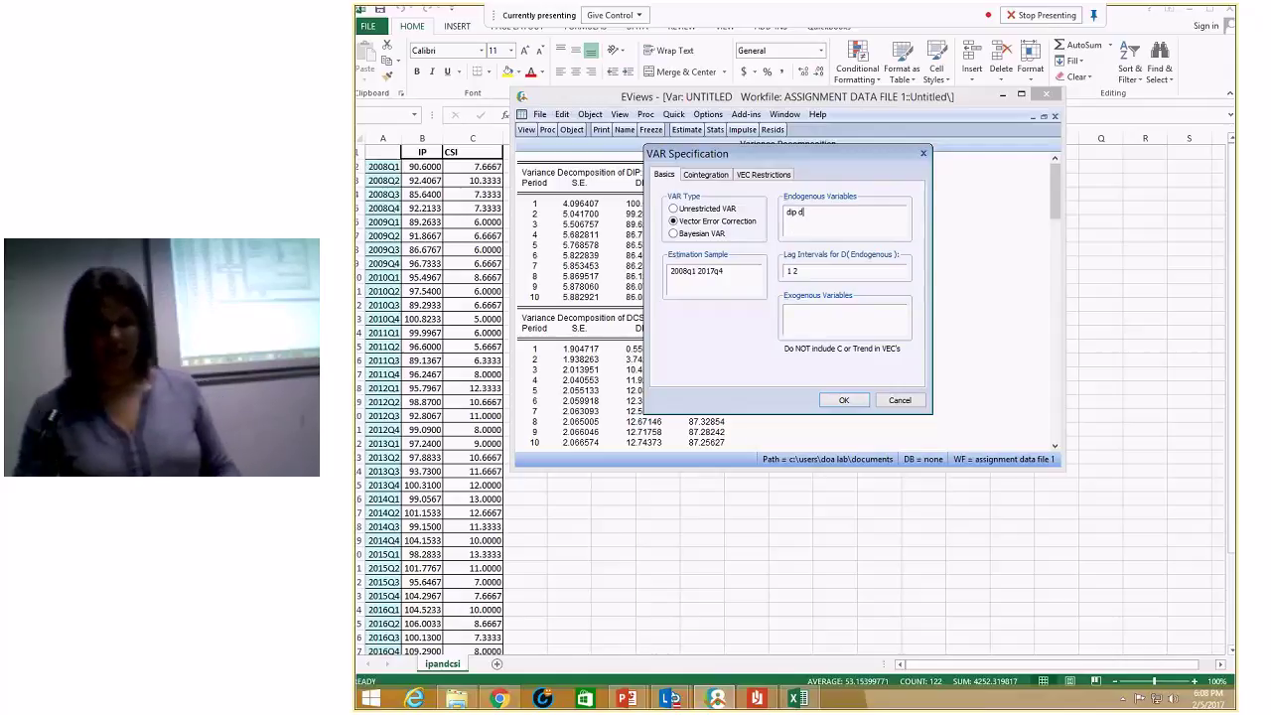
text(s)
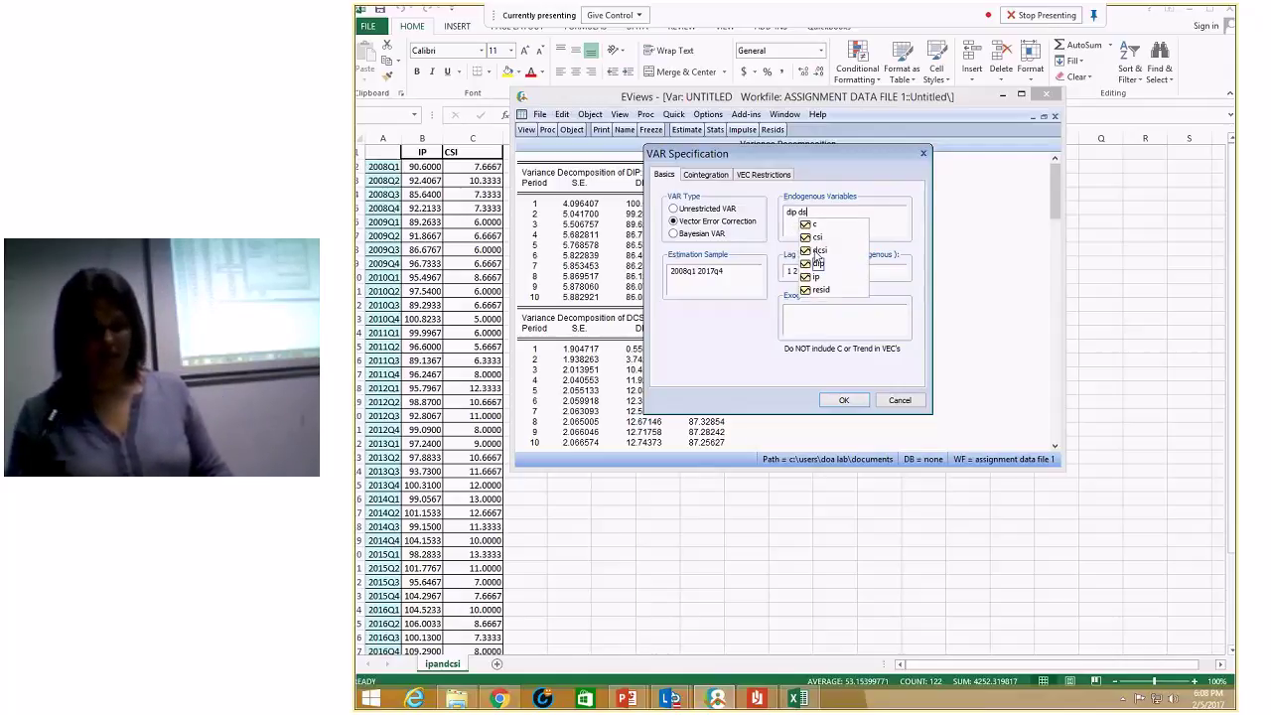
click(812, 211)
key(BackSpace)
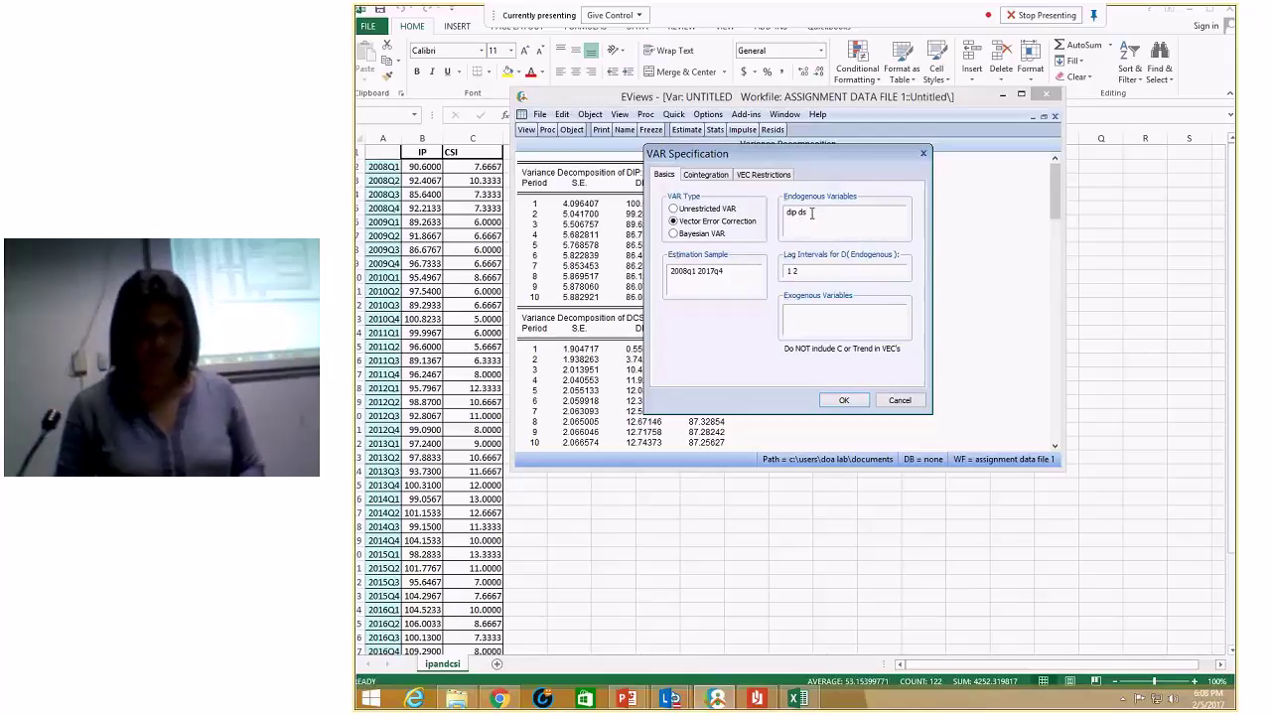
text(csi)
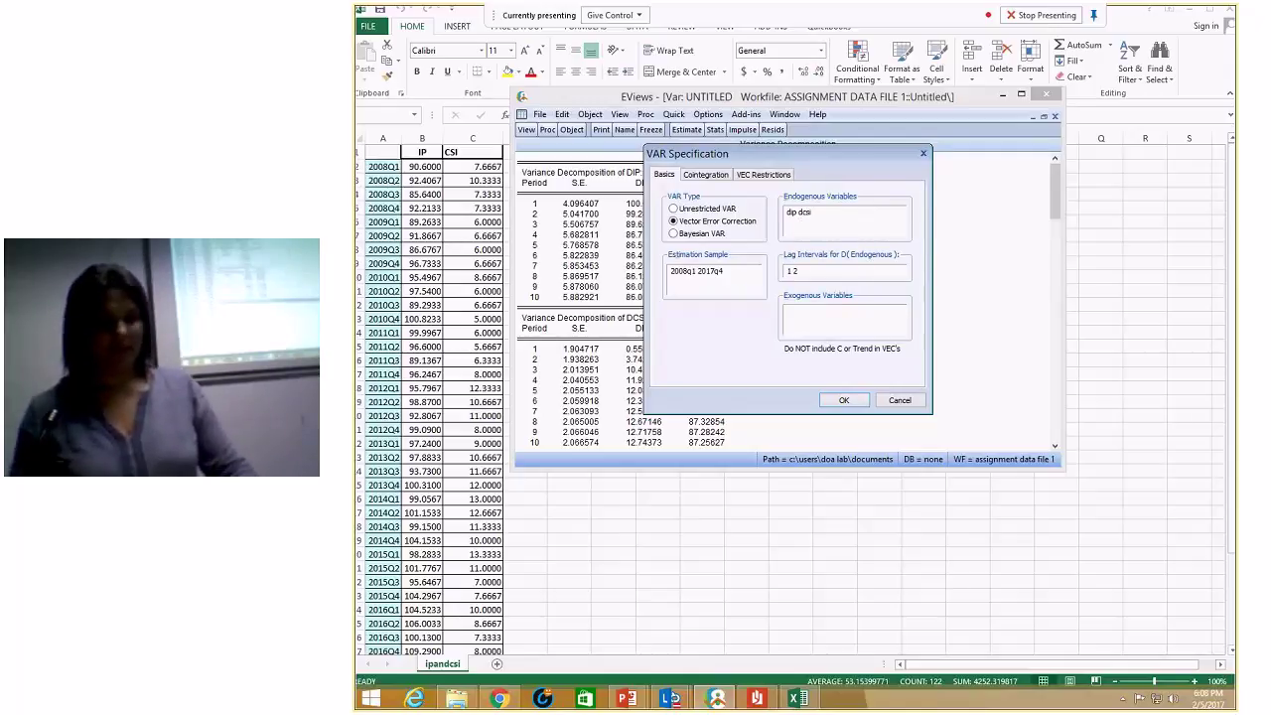
key(Return)
key(Return)
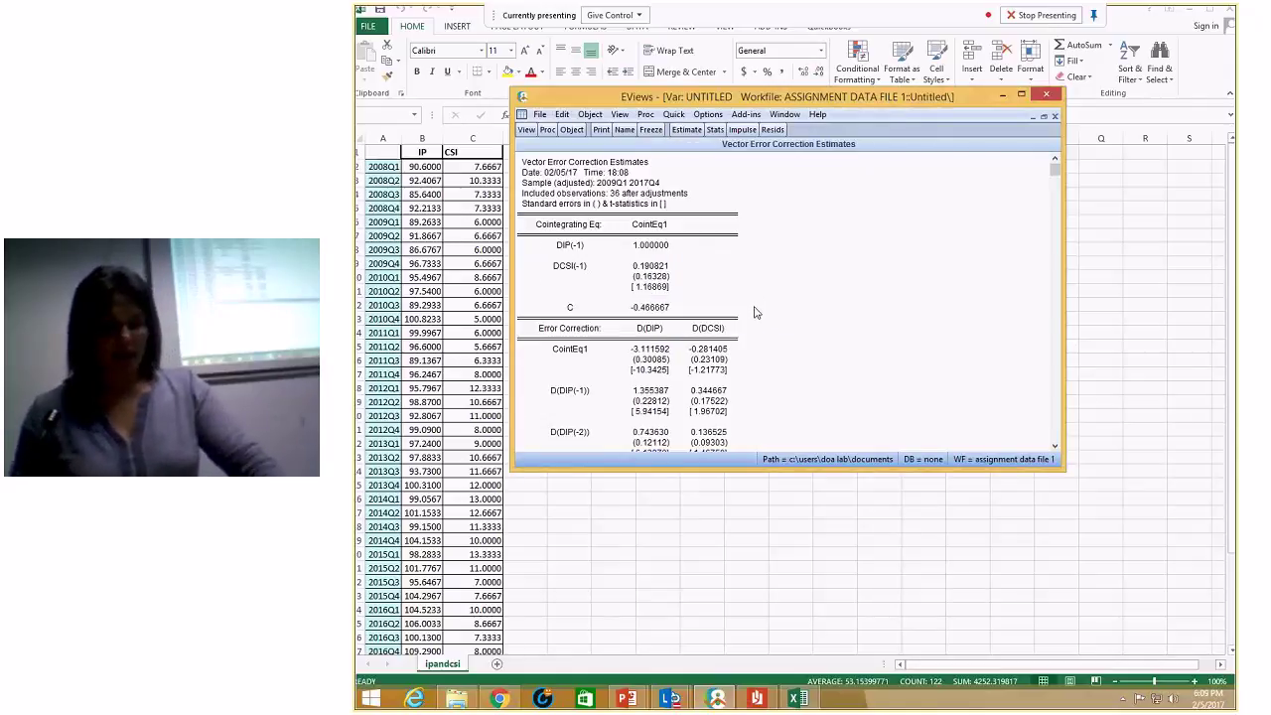
- Make an equation system from the estimated vector error correction model
click(673, 115)
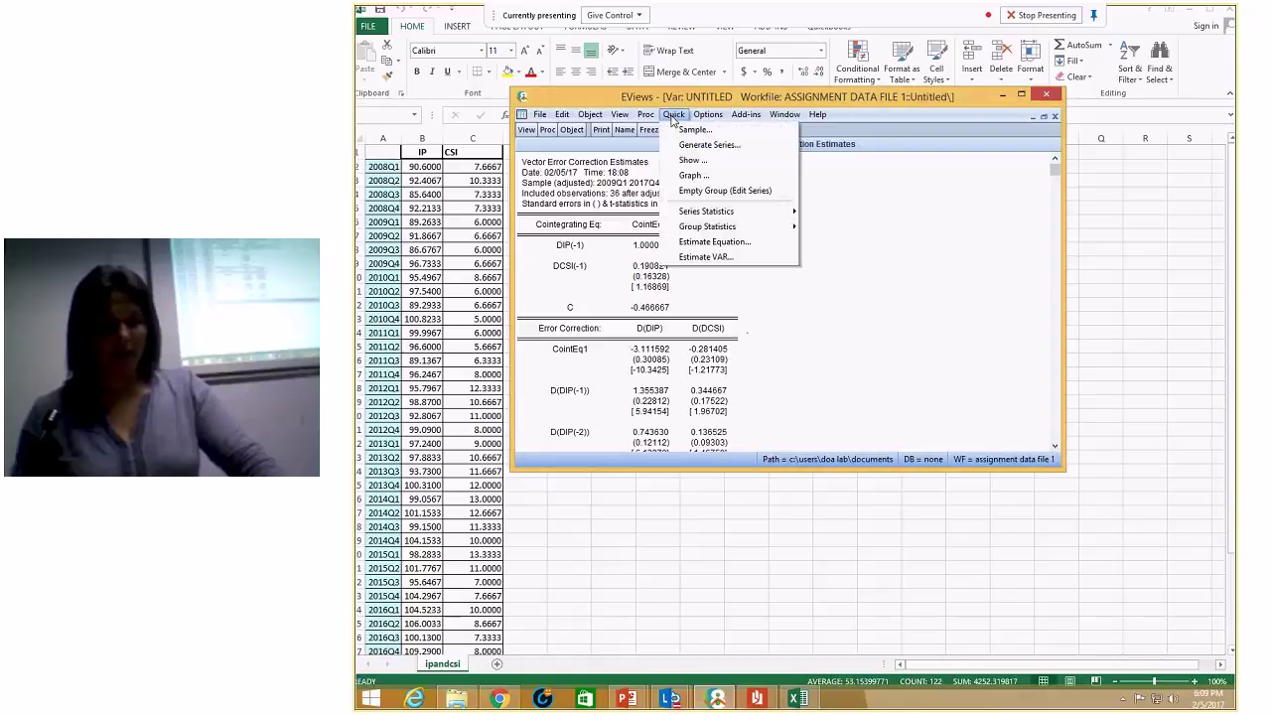
mouse_move(645, 117)
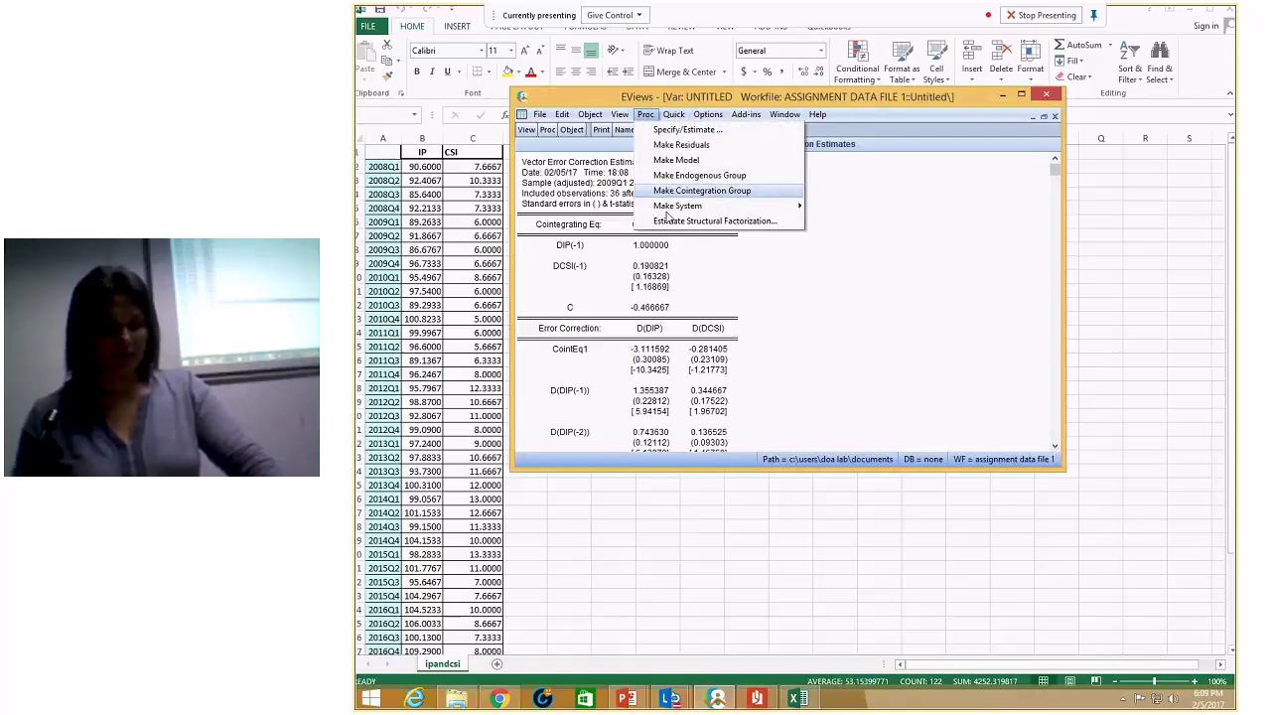
click(677, 206)
click(822, 209)
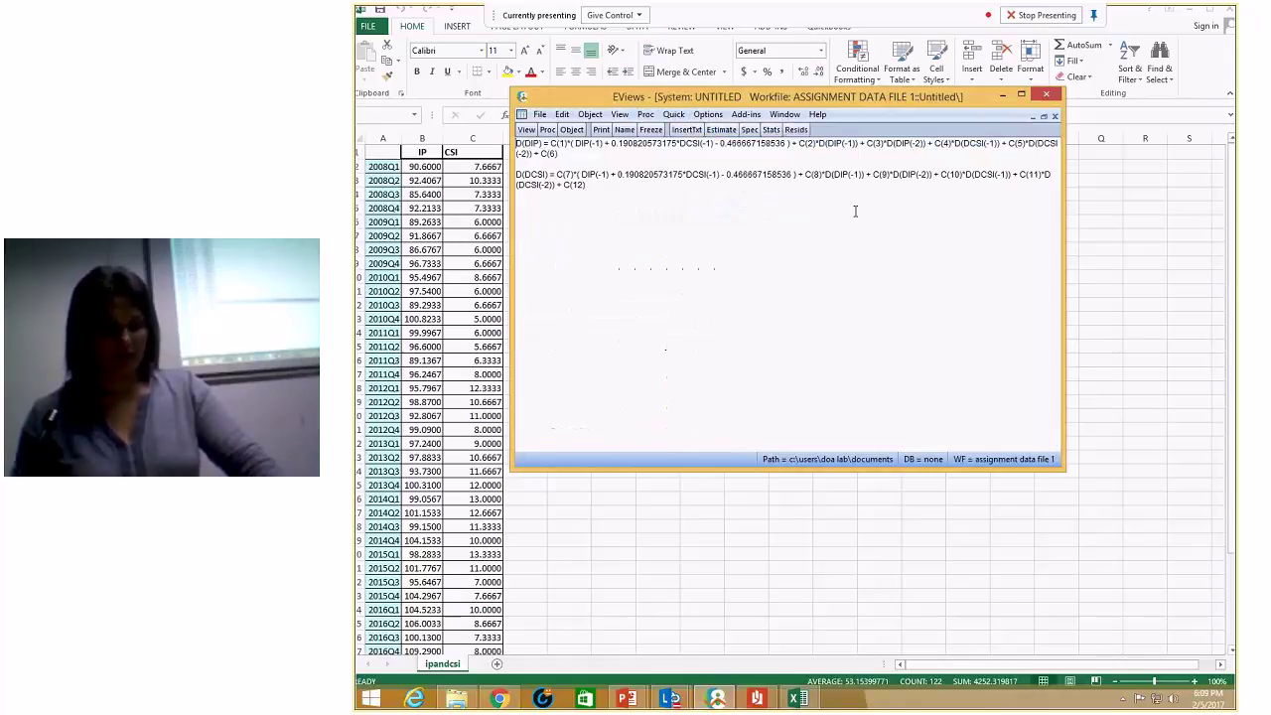
- Copy the D(DIP) equation from the system, estimate it by least squares over 2008Q1 2017Q4, and inspect the C(1) error correction coefficient
drag(515, 144, 548, 154)
right_click(548, 154)
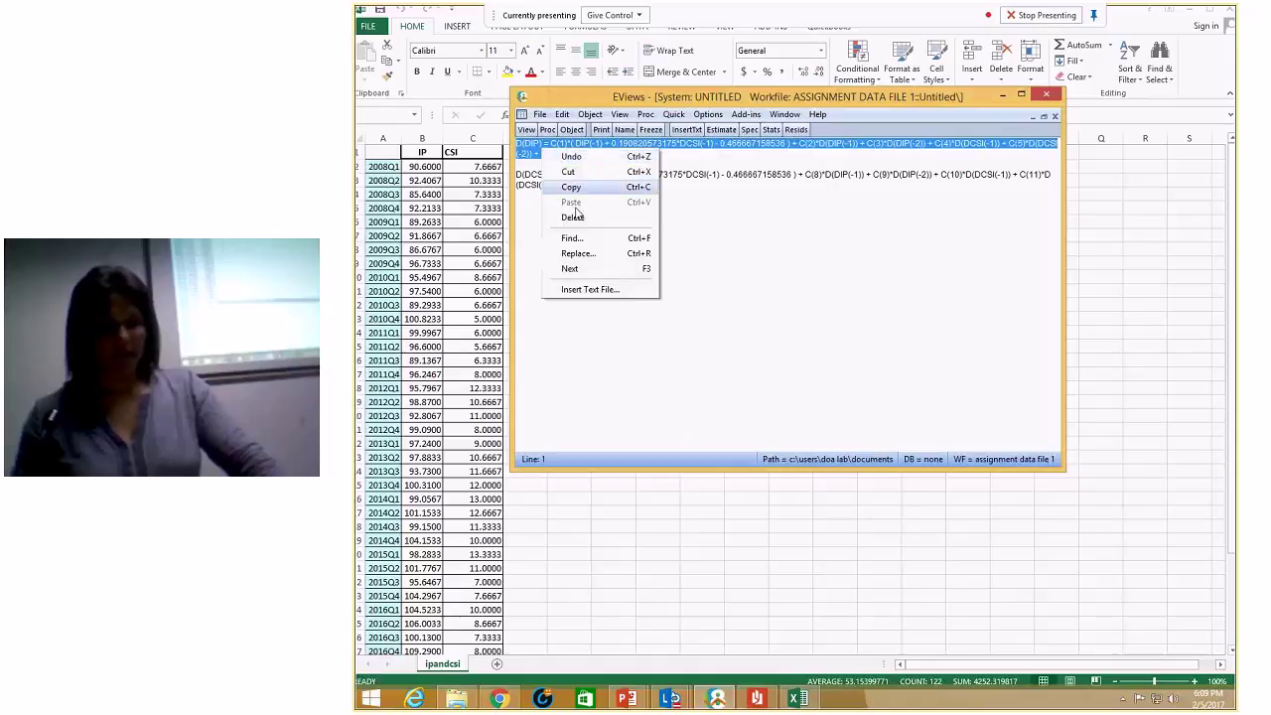
click(571, 187)
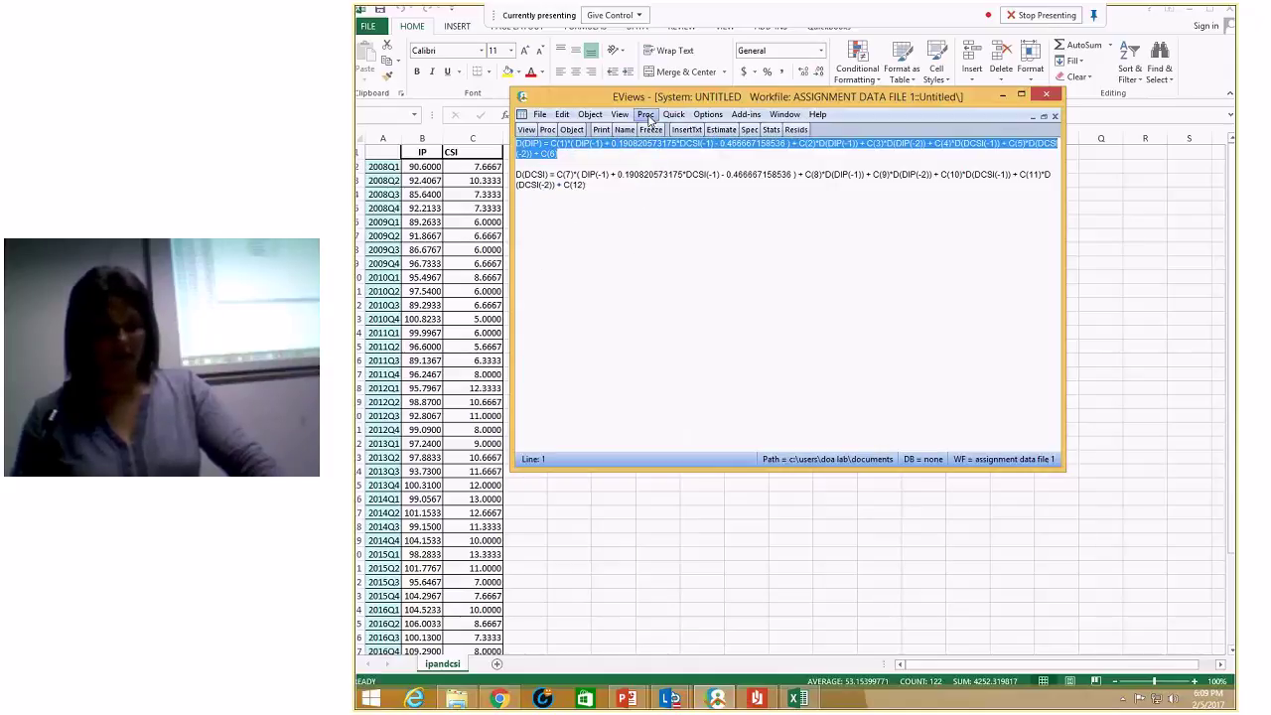
click(674, 114)
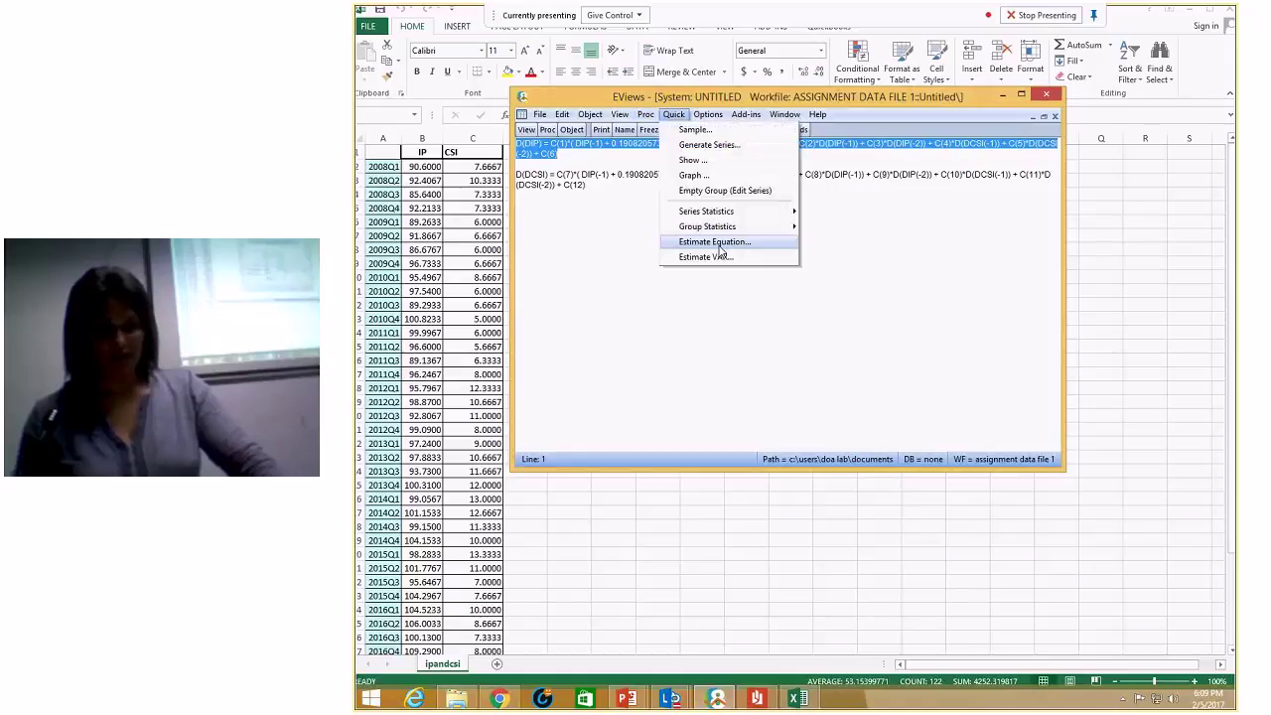
click(717, 243)
right_click(725, 249)
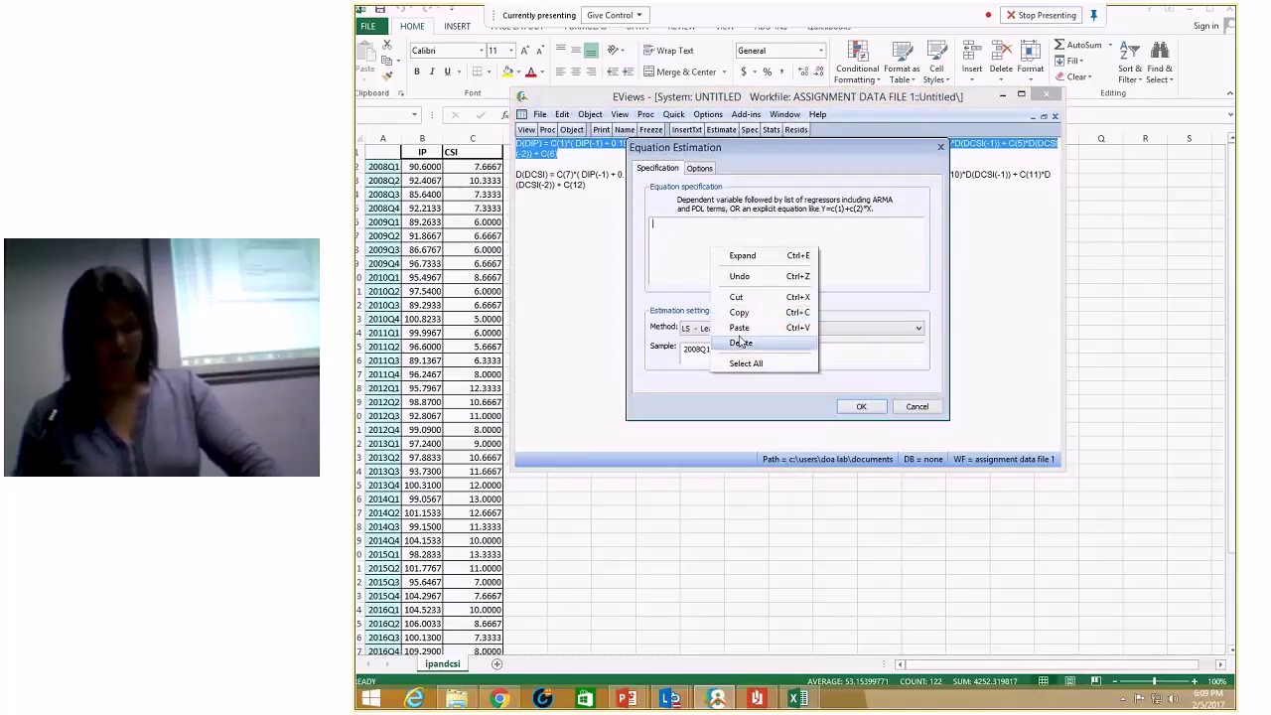
click(739, 327)
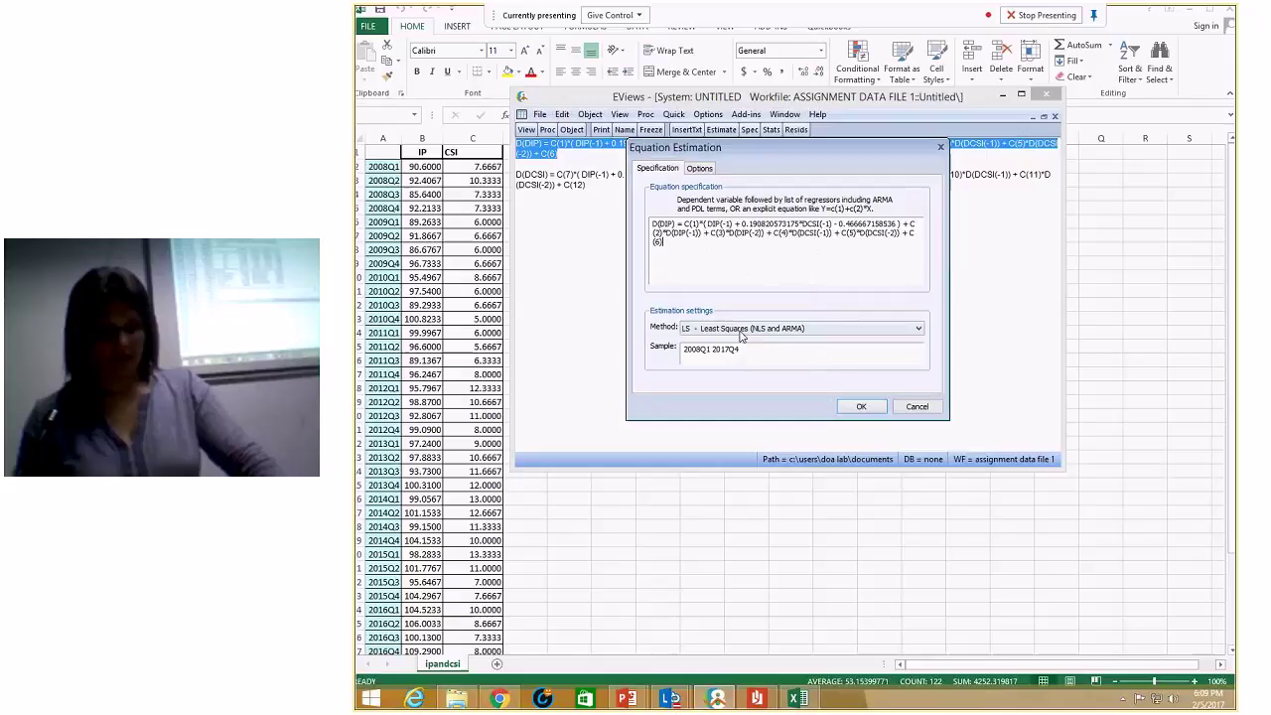
click(862, 406)
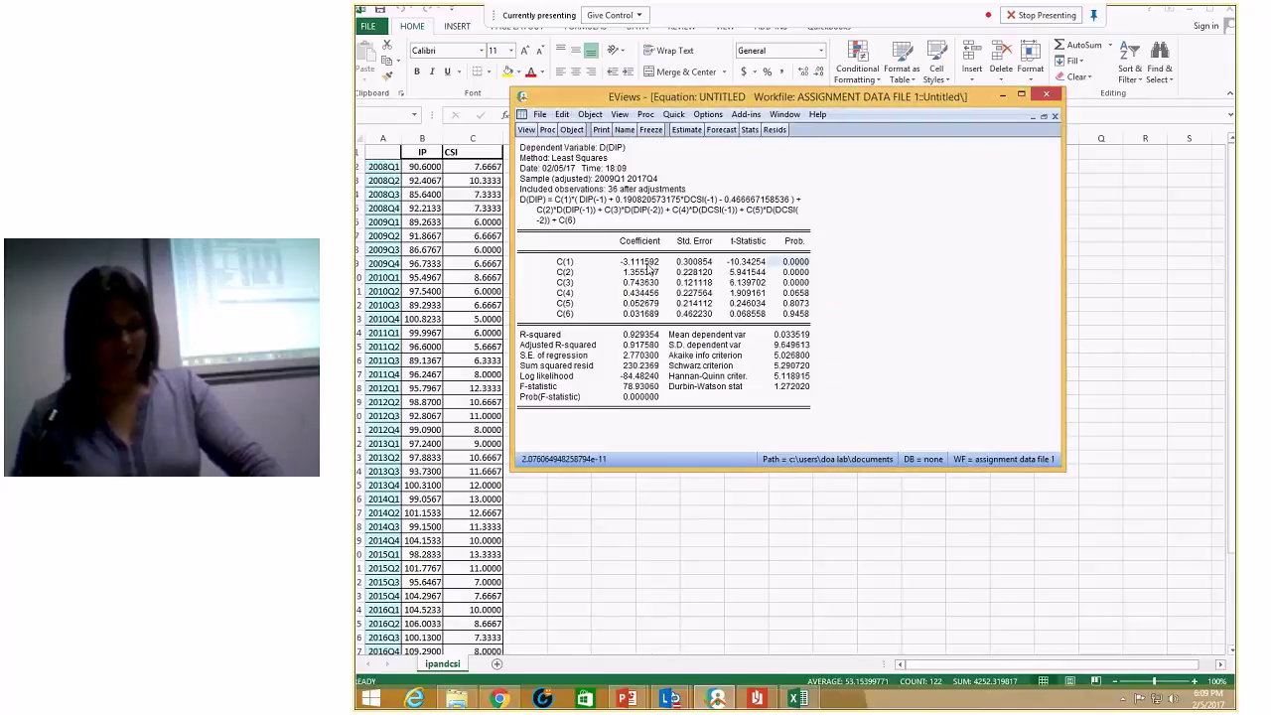
click(645, 262)
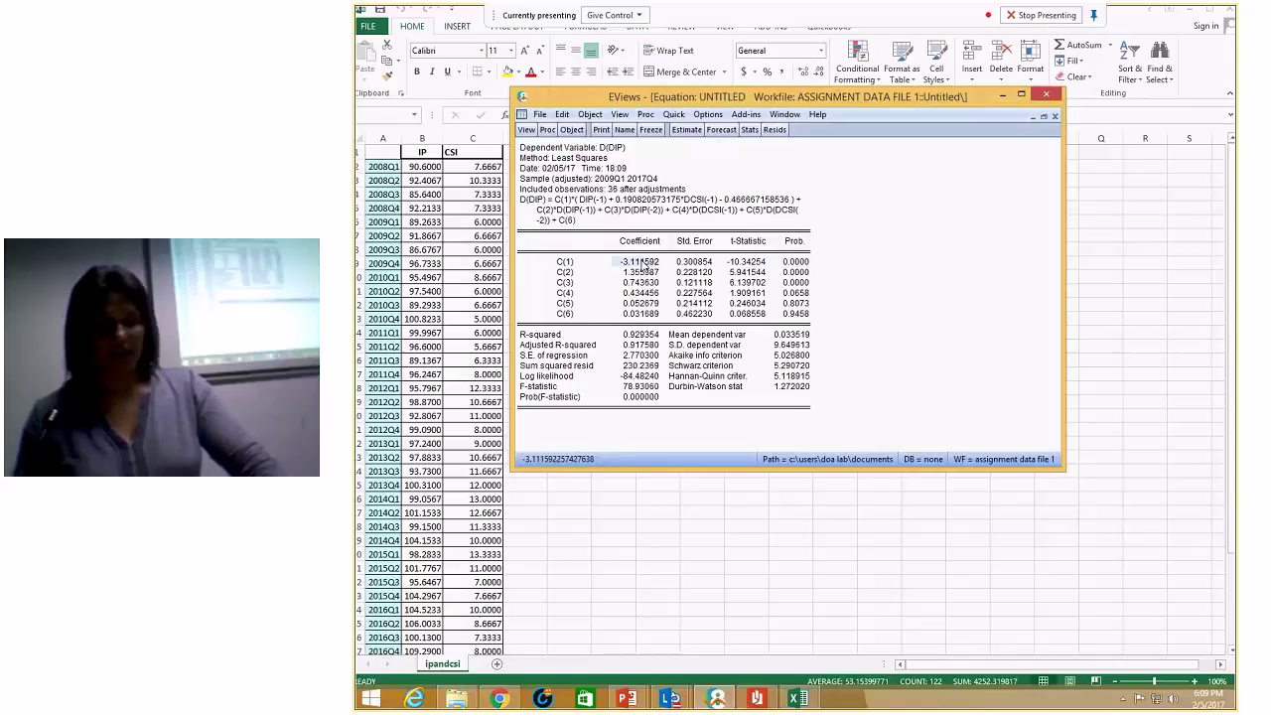
- Examine the coefficients and probabilities of C(1) to C(6) and the fit statistics in the D(DIP) least squares output
click(791, 263)
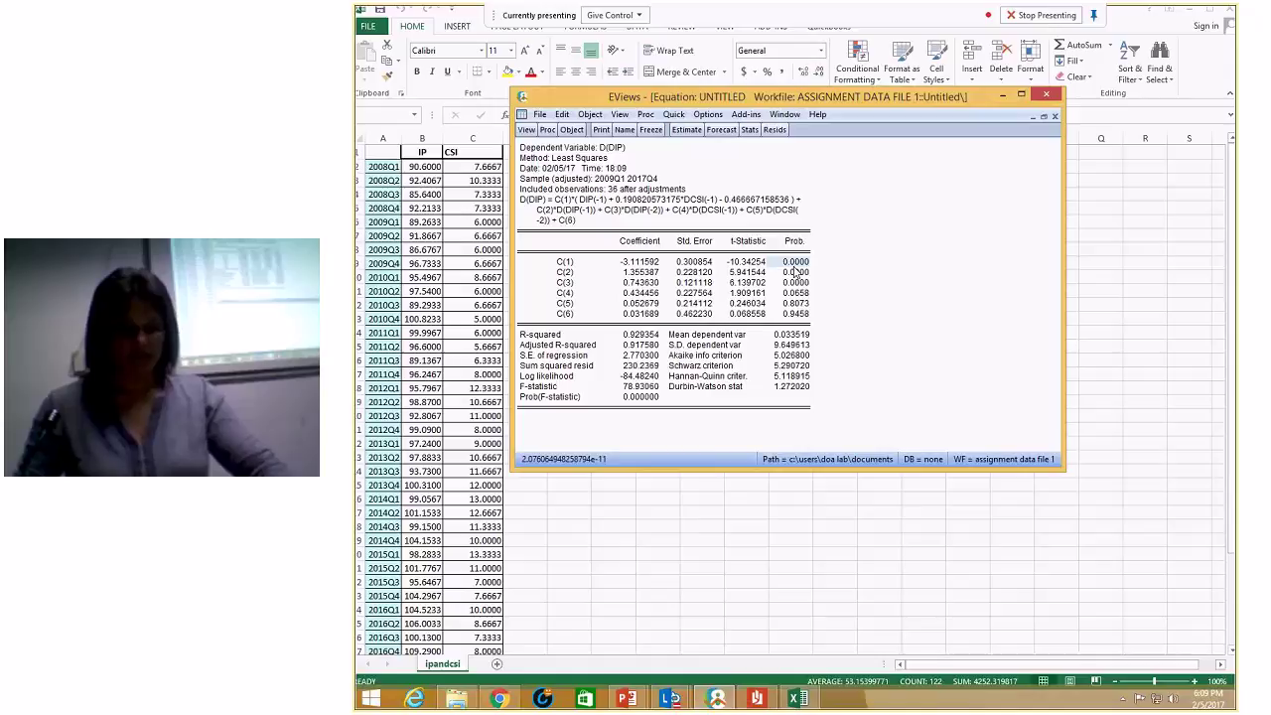
click(640, 266)
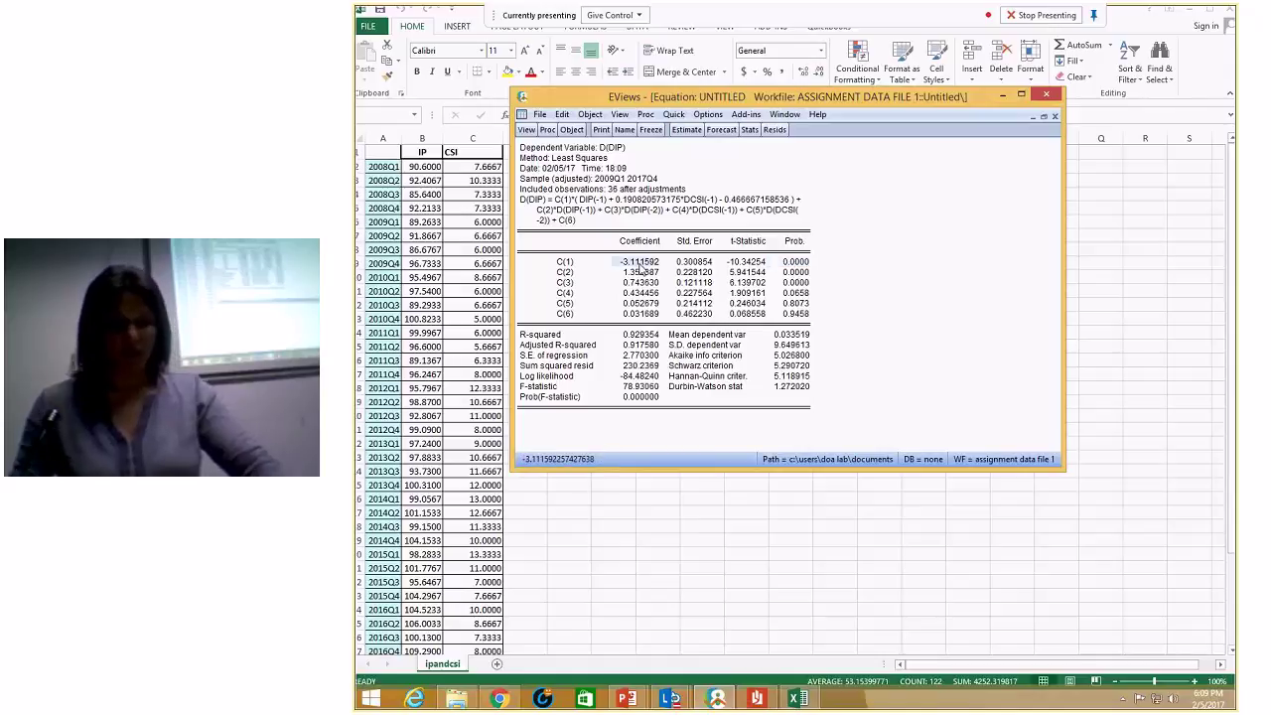
click(794, 313)
click(633, 340)
click(802, 264)
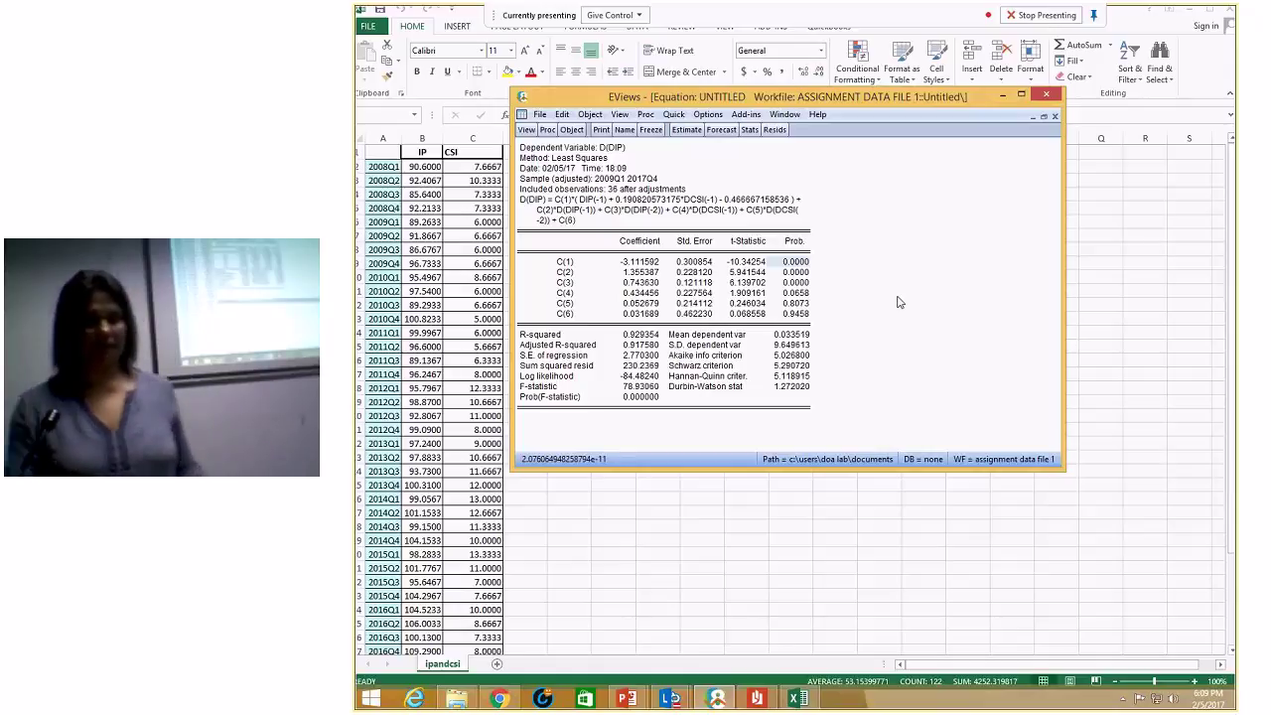
key(Down)
key(Down)
key(Down)
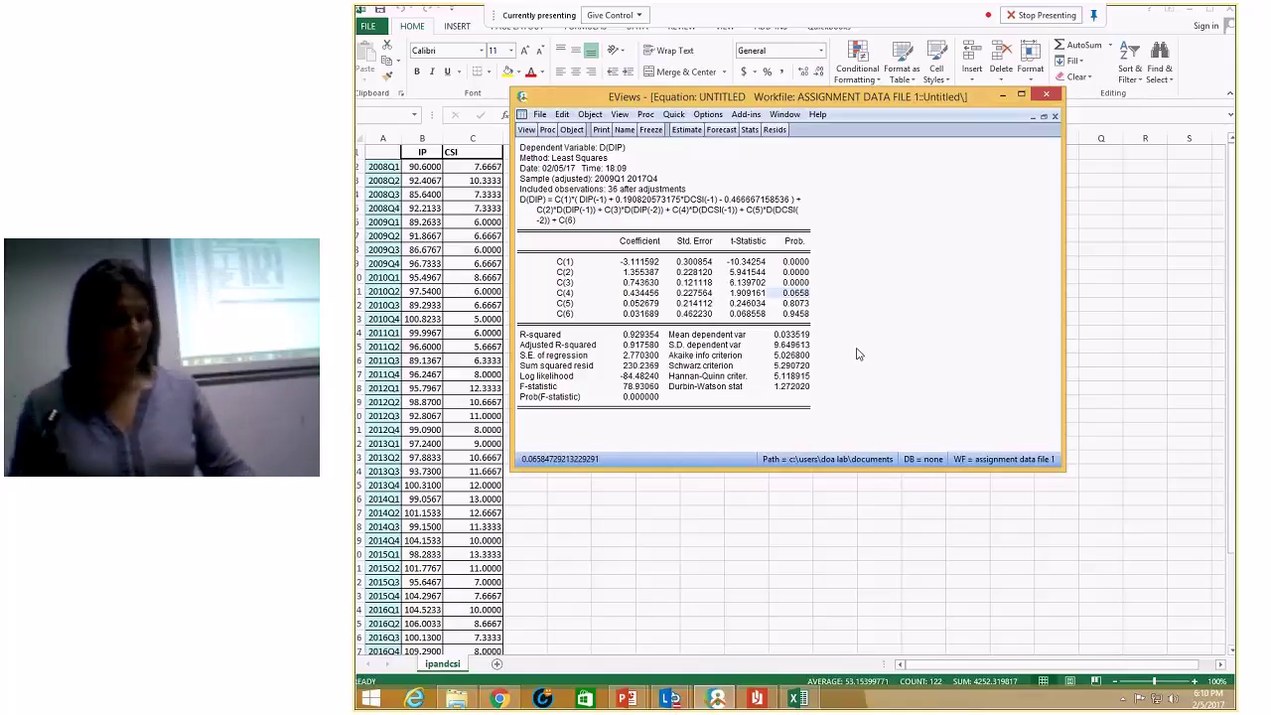
key(Down)
key(Down)
key(Down)
key(Down)
key(Down)
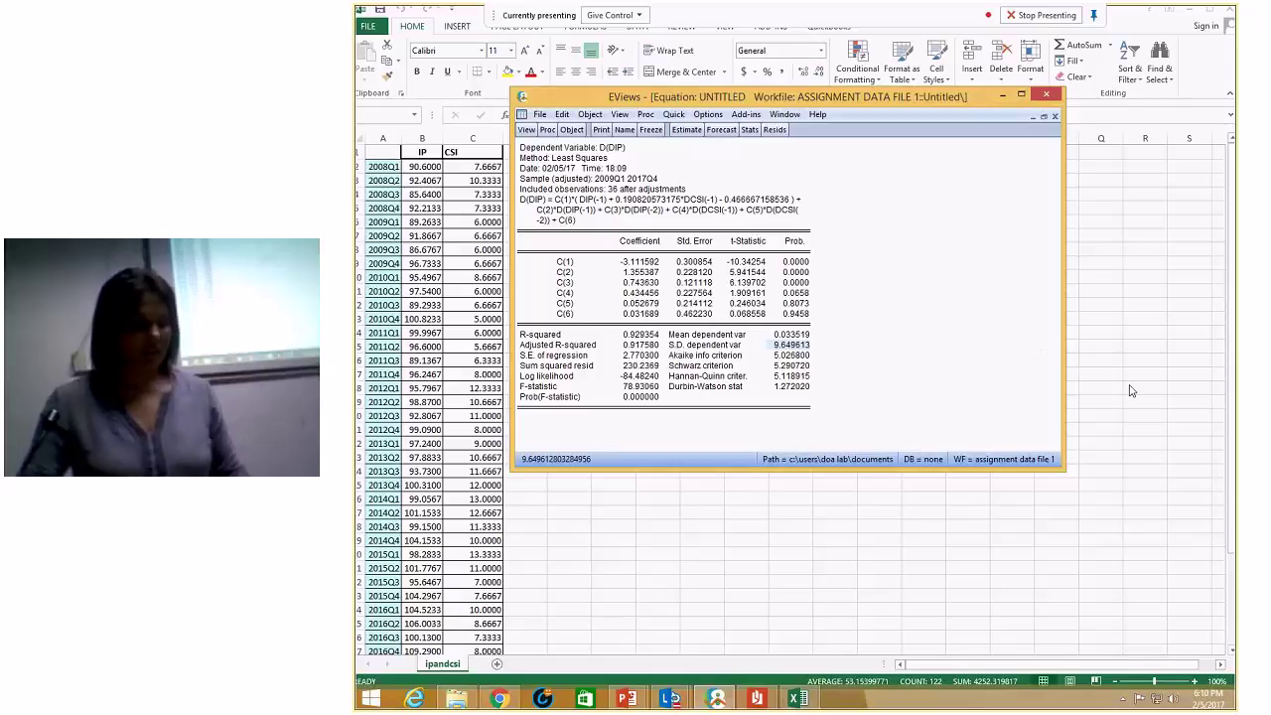
- Switch to the ipandcsi workbook, minimize it and show the desktop
key(alt+Tab)
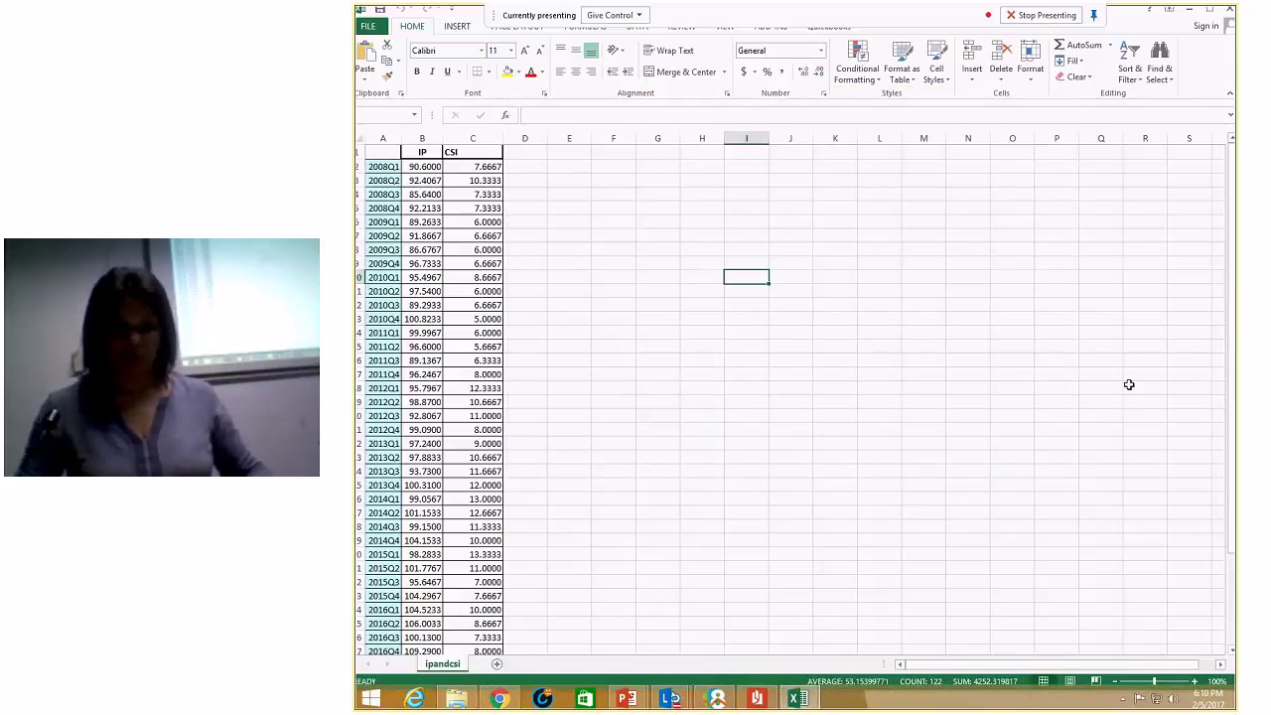
click(1002, 385)
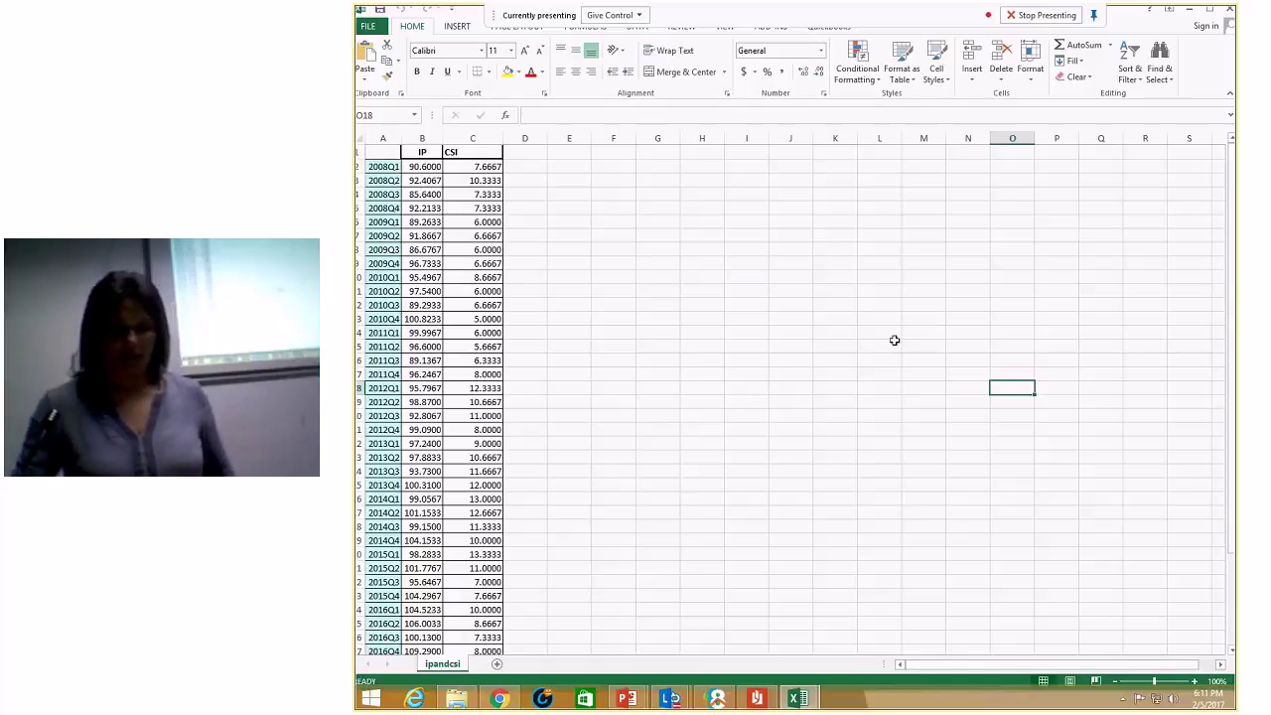
click(878, 372)
click(788, 414)
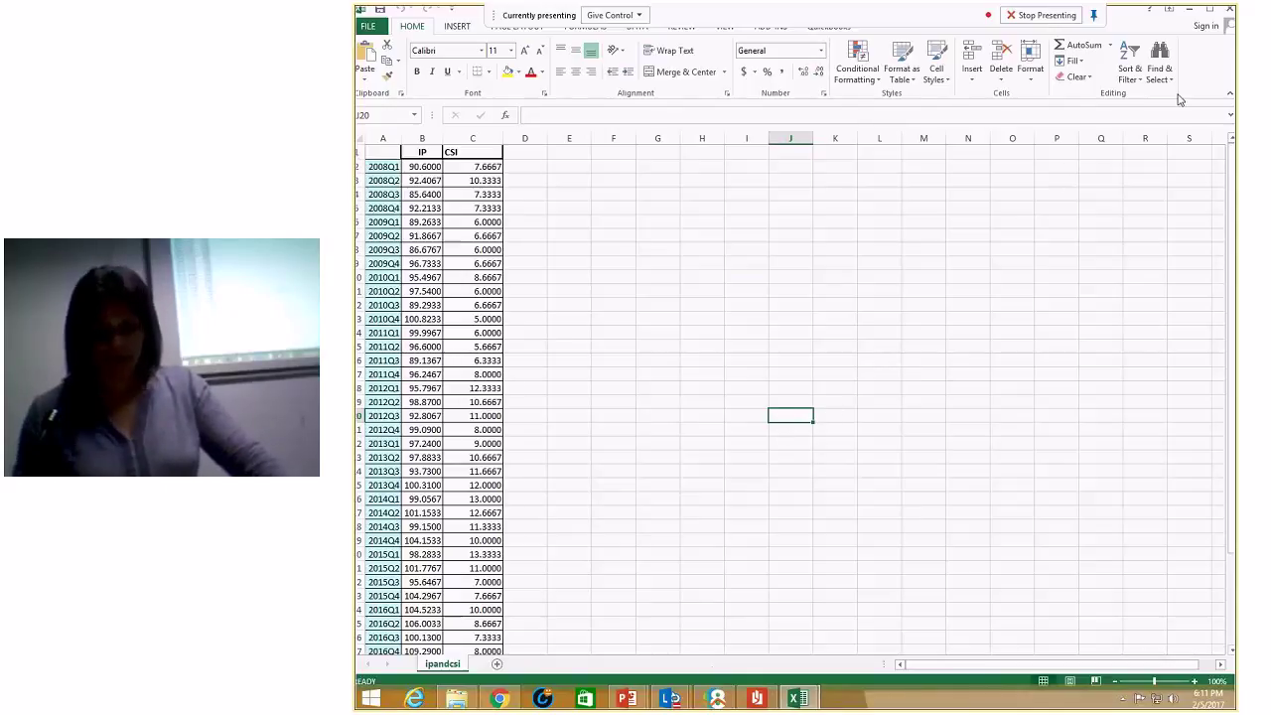
click(1191, 12)
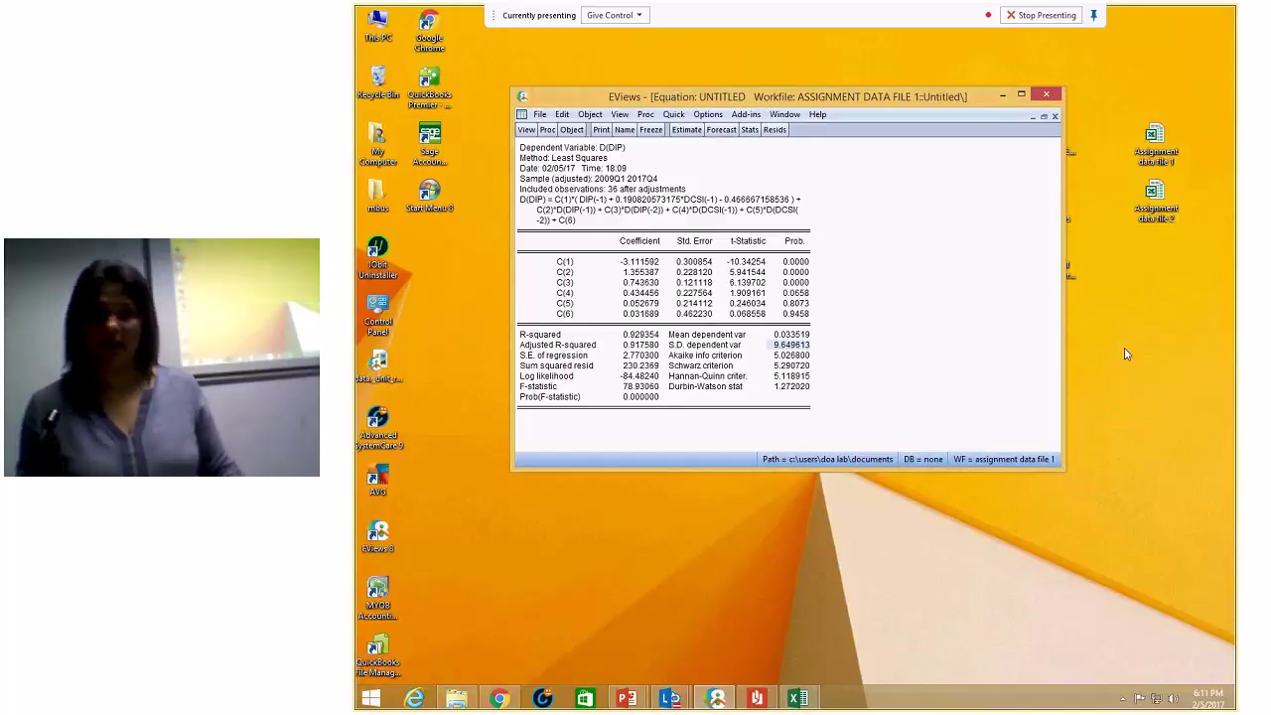
key(super+d)
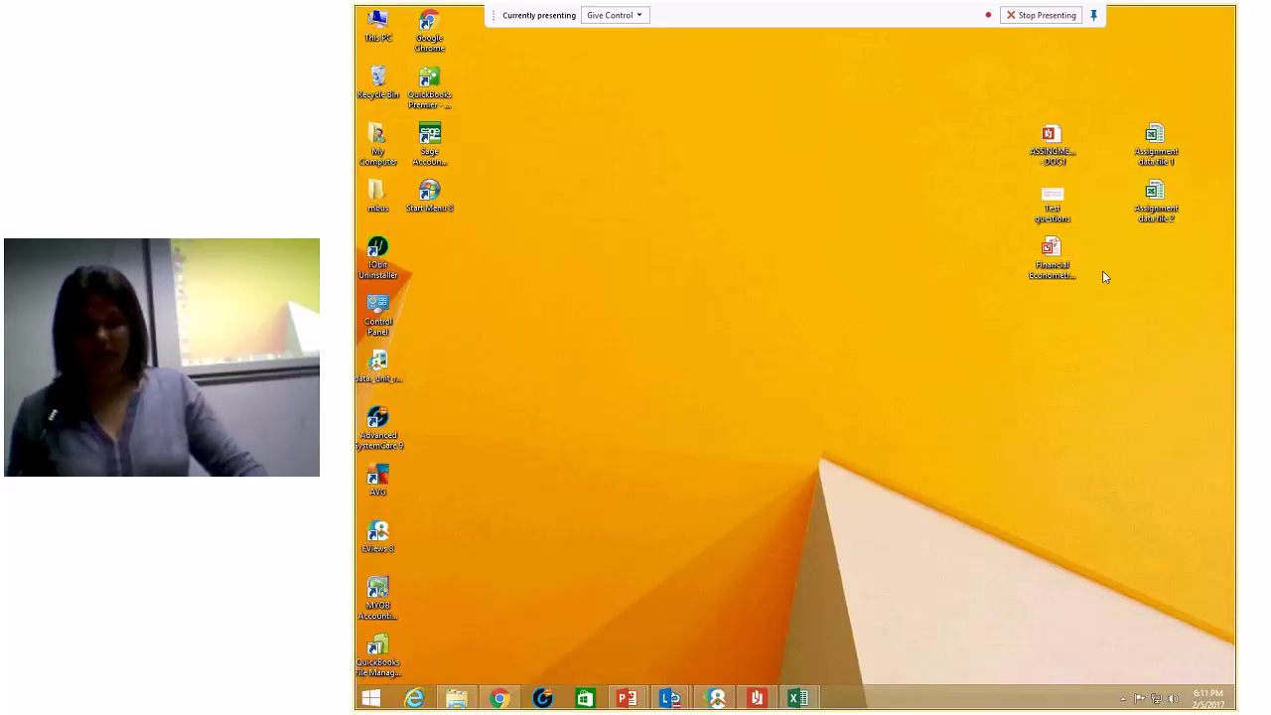
- Open the Test questions presentation and skim through its slide thumbnails
click(1055, 192)
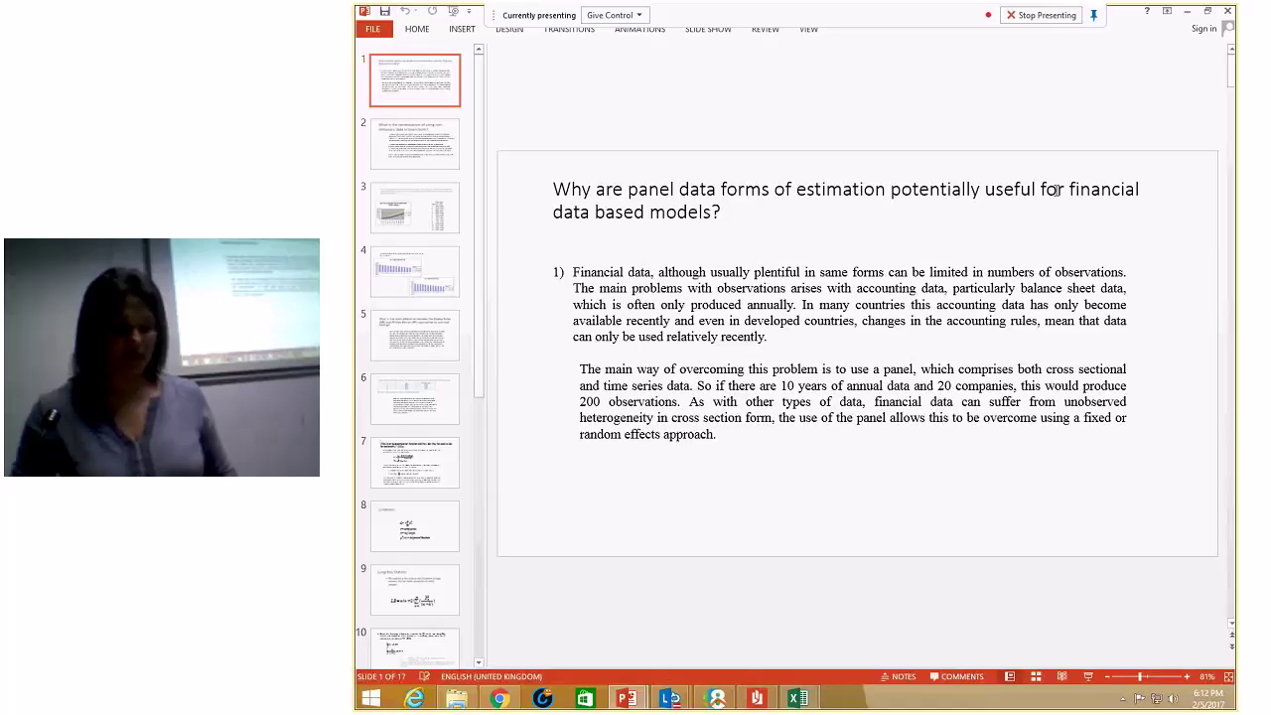
scroll(477, 528, down, 5)
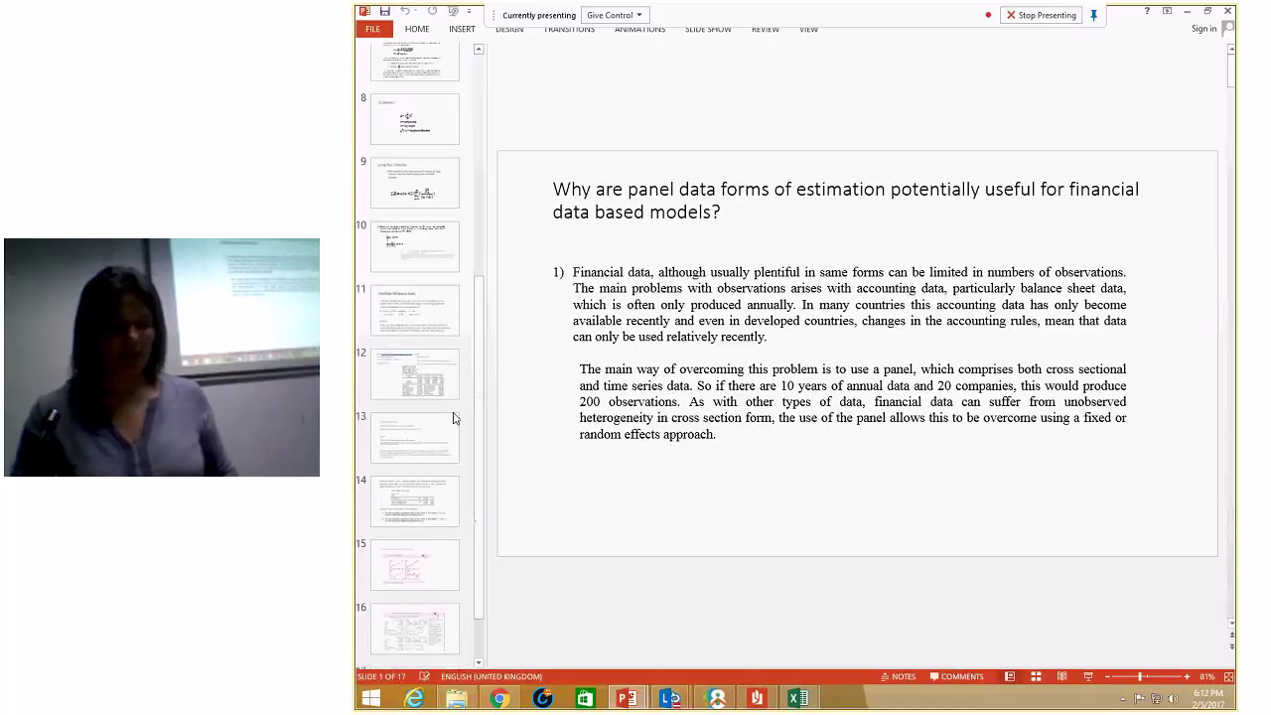
scroll(476, 527, up, 5)
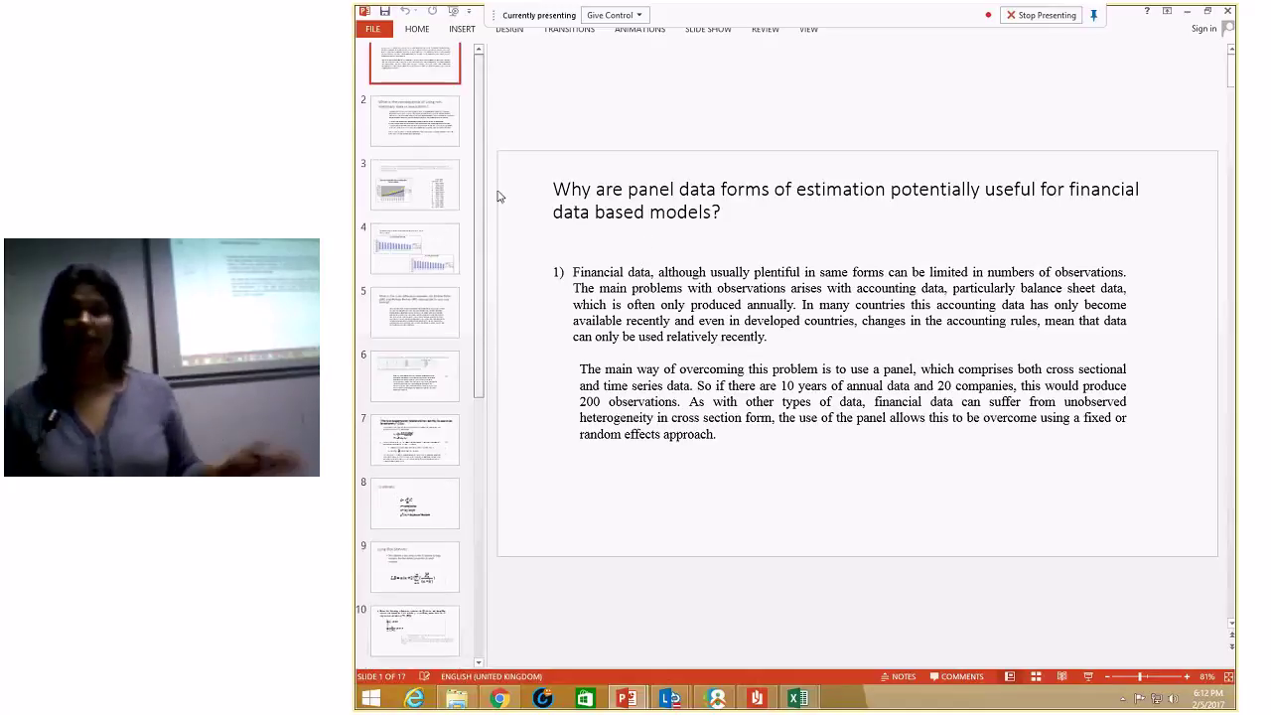
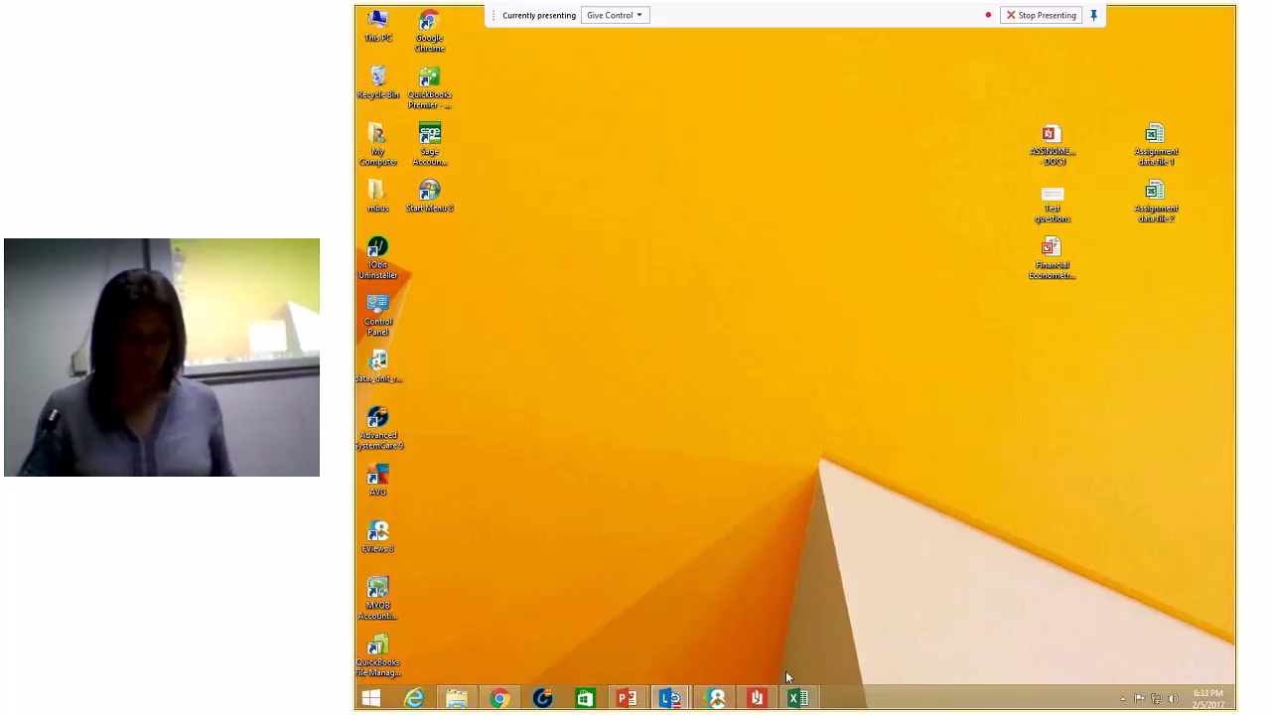
- Switch to the EViews window with the D(DIP) equation output
mouse_move(715, 700)
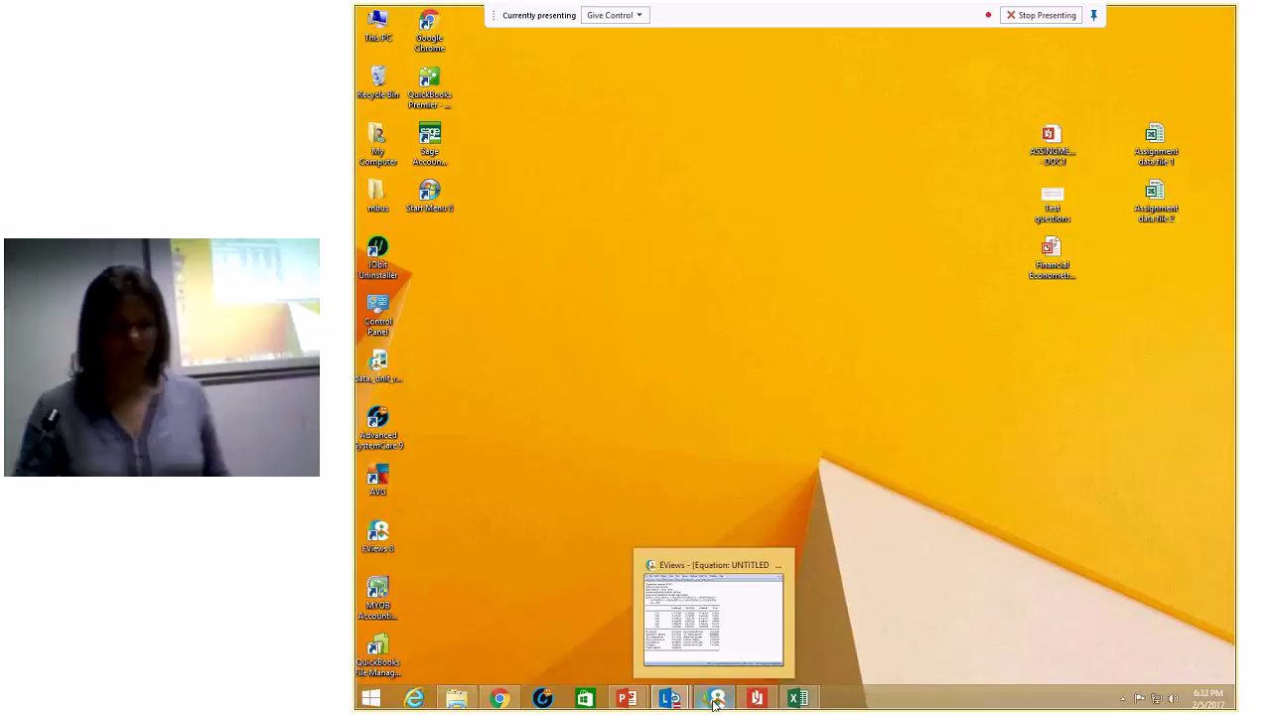
click(715, 640)
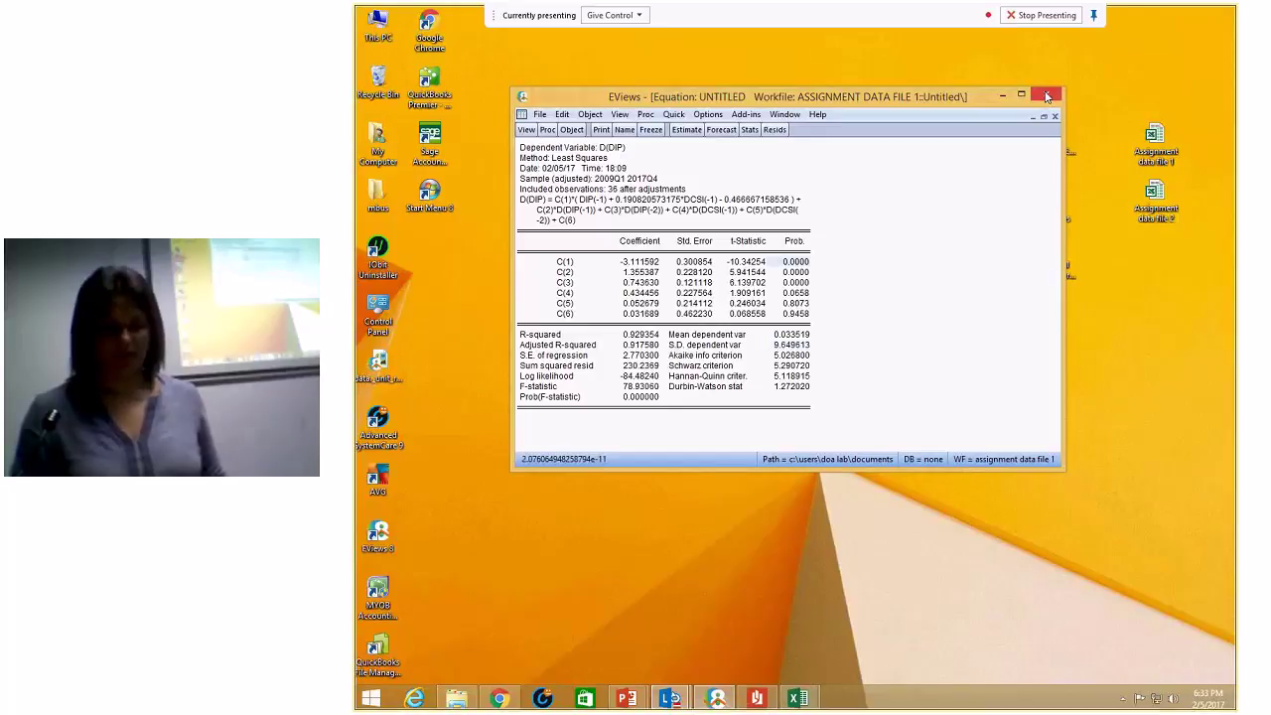
click(1047, 97)
click(791, 310)
click(792, 310)
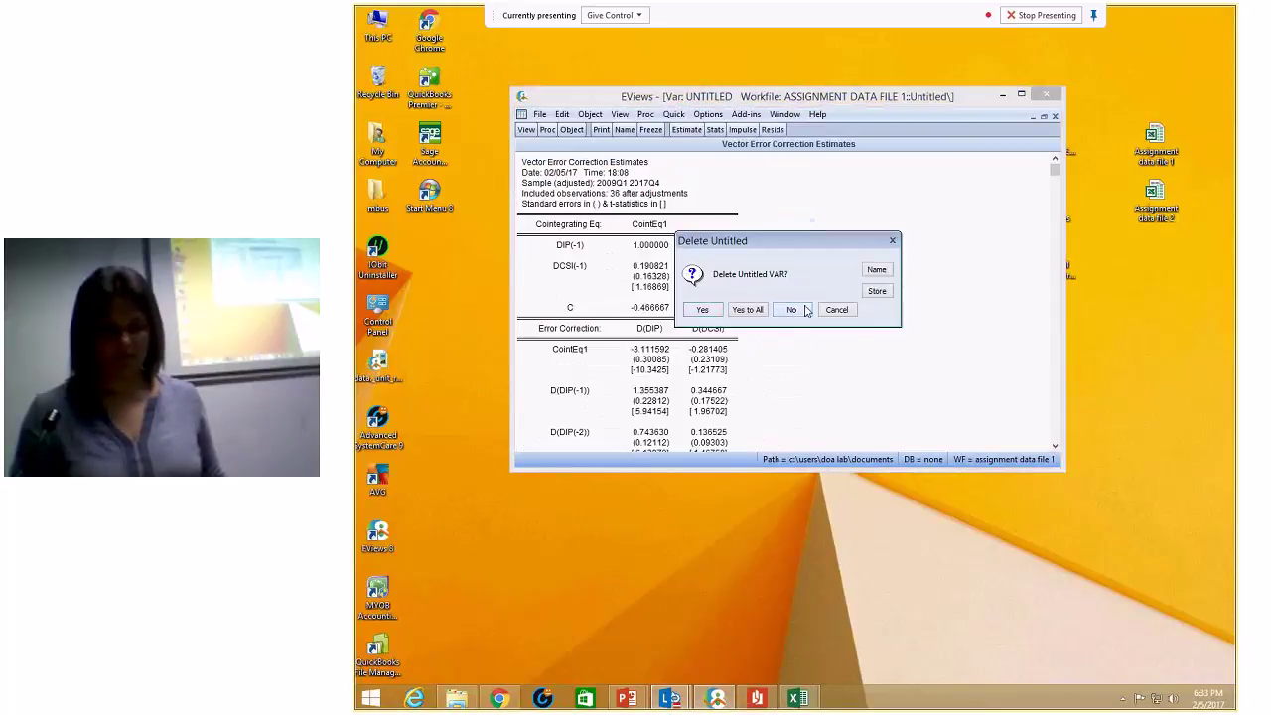
click(792, 310)
click(792, 310)
click(795, 389)
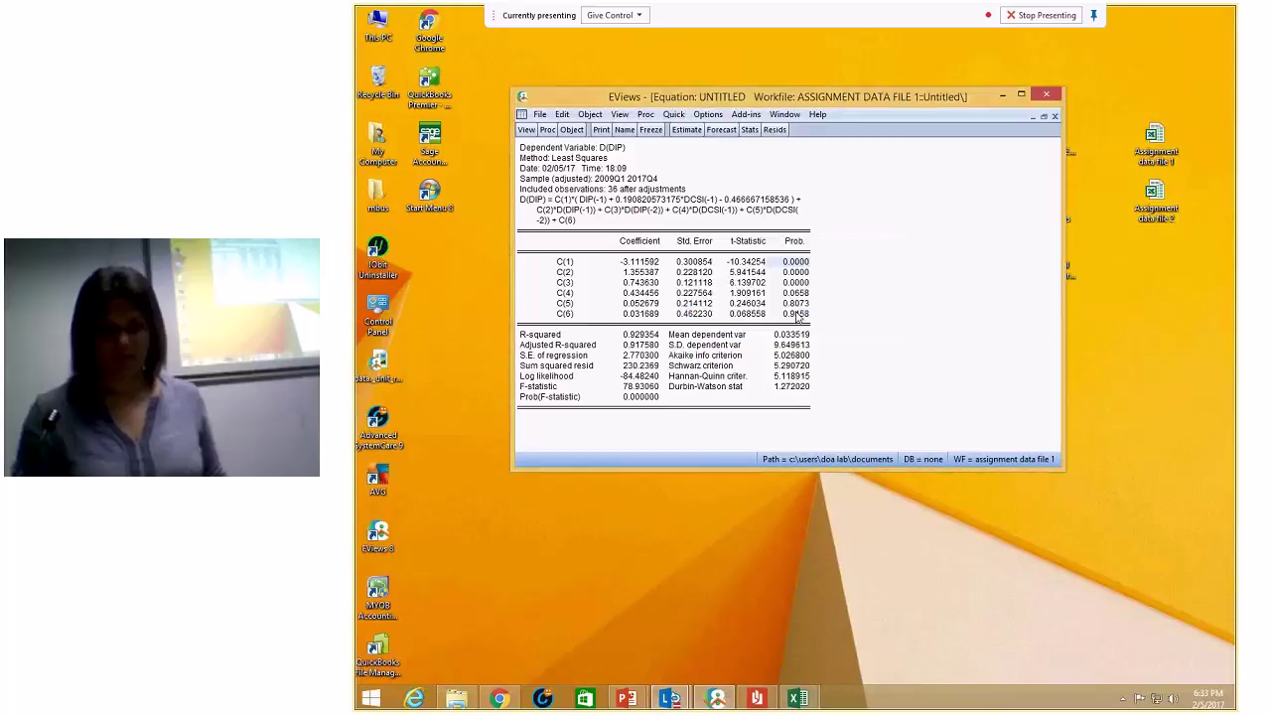
click(1055, 116)
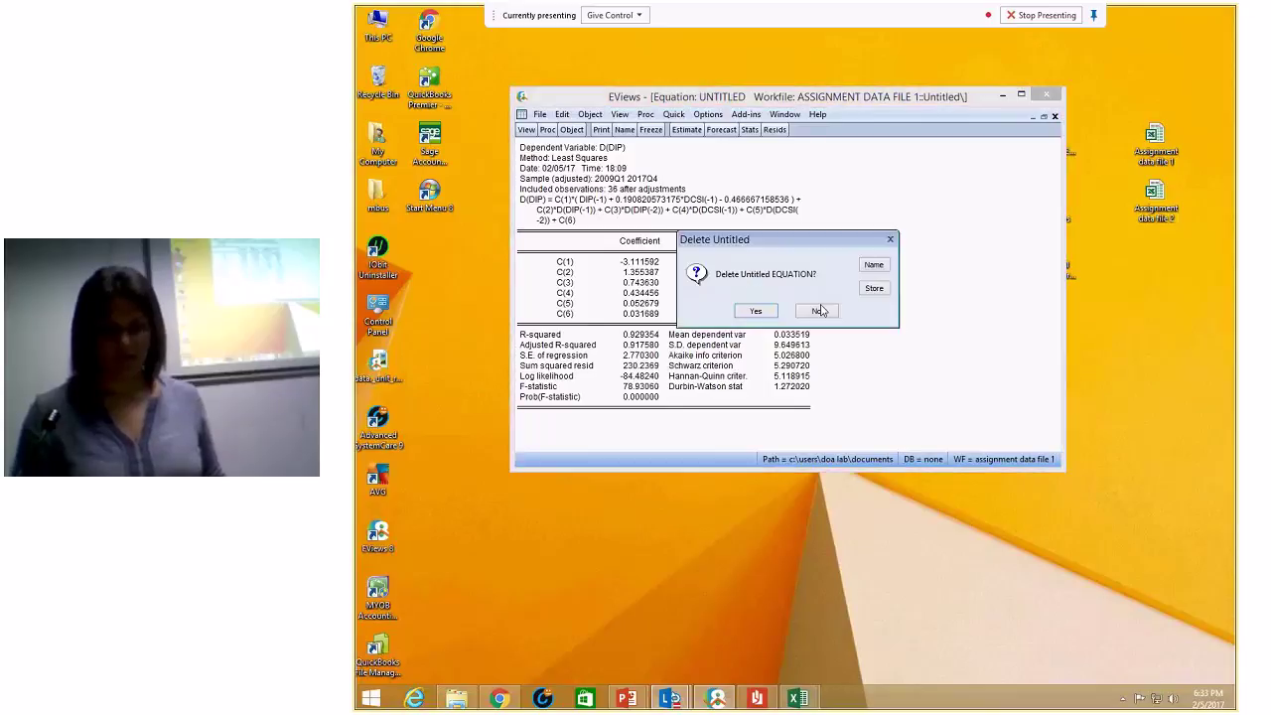
click(845, 389)
click(1055, 117)
click(773, 314)
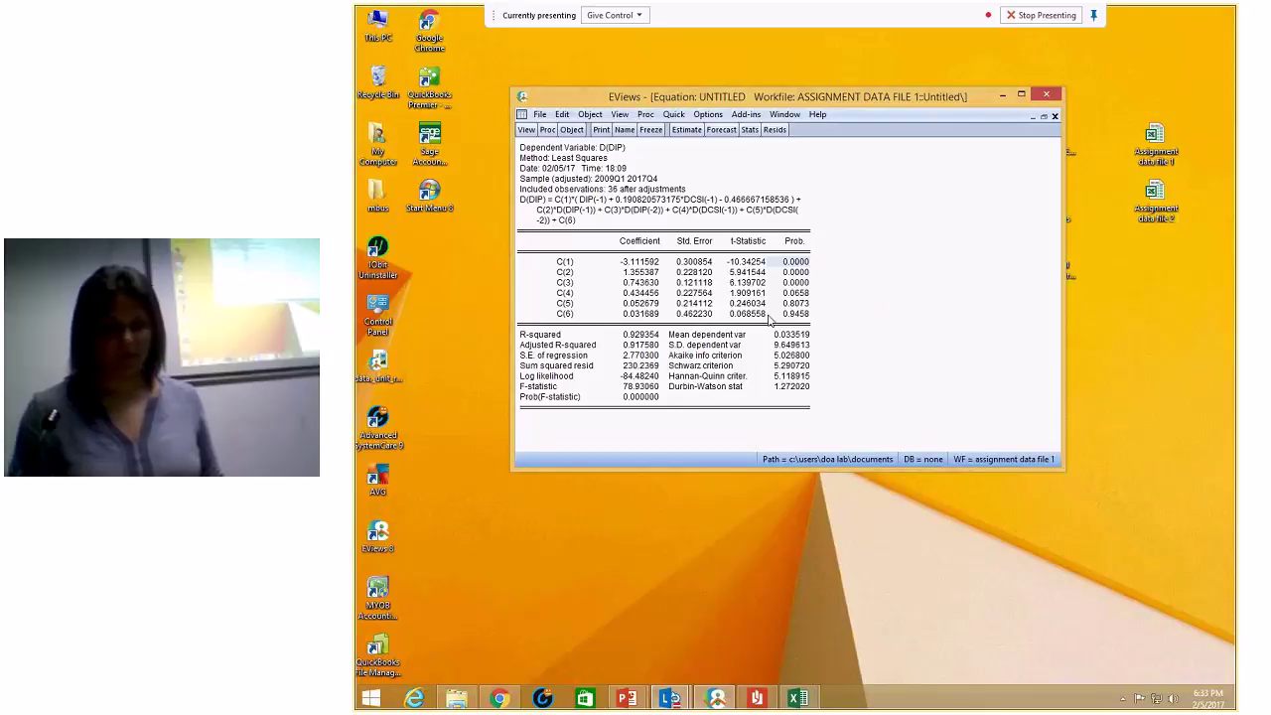
- Close and delete the untitled equation, VAR and cointegration test group, and clear the series selection in the workfile
click(1055, 116)
click(752, 312)
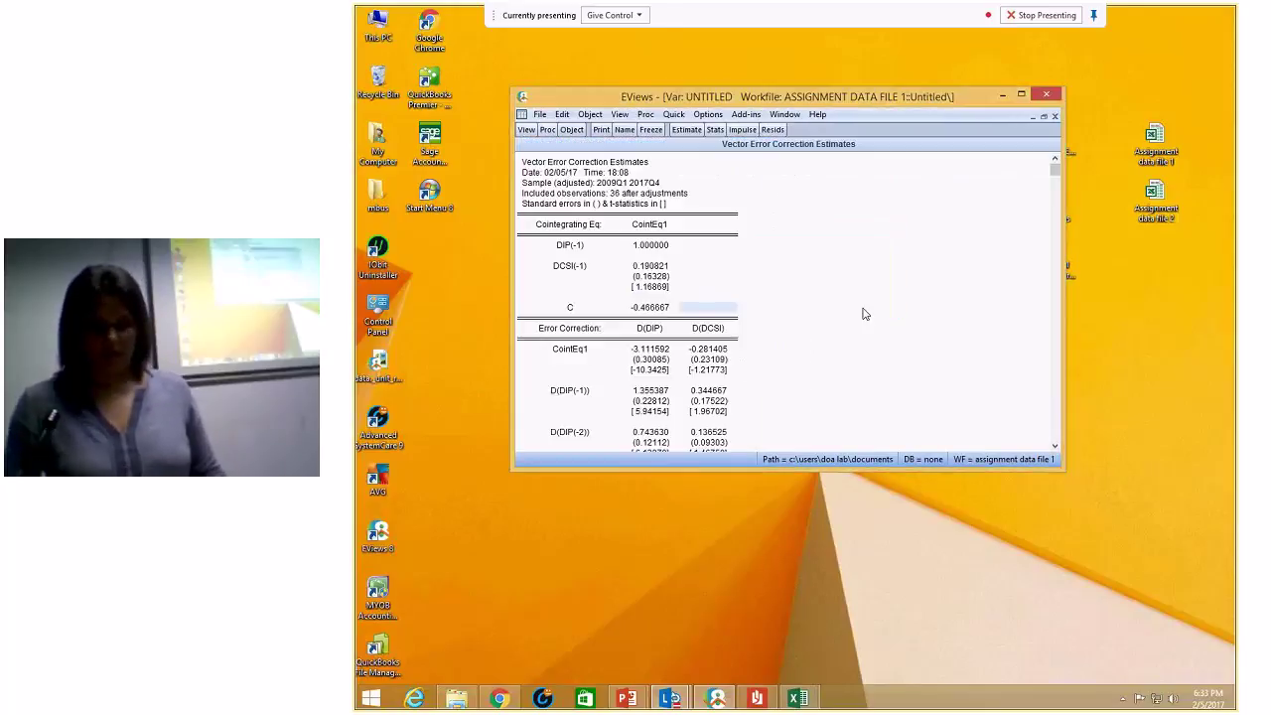
click(1054, 116)
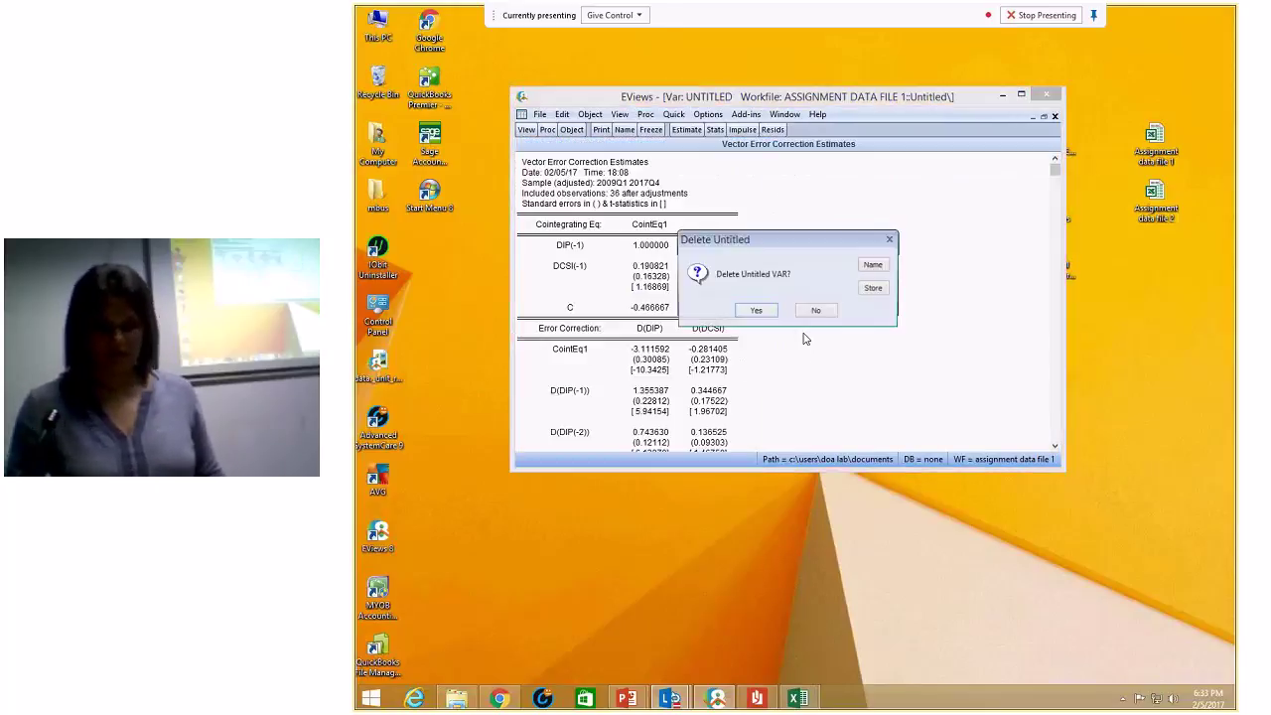
click(755, 312)
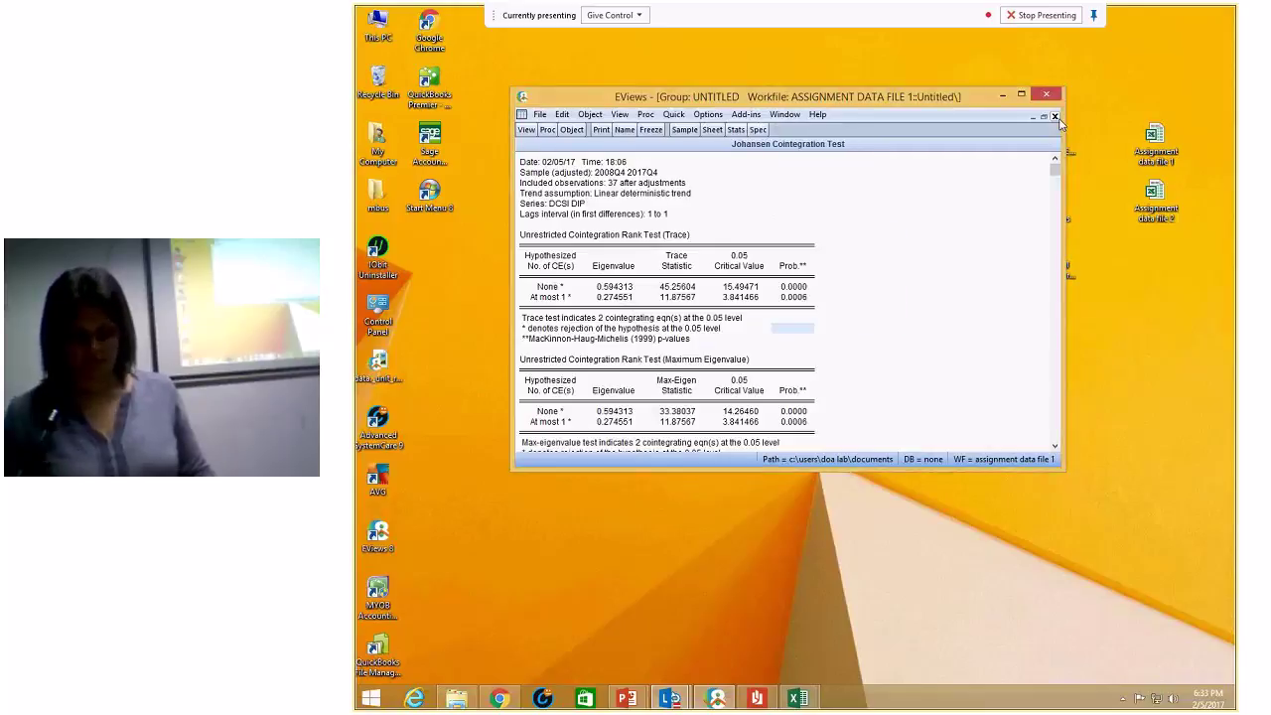
click(1055, 117)
click(867, 266)
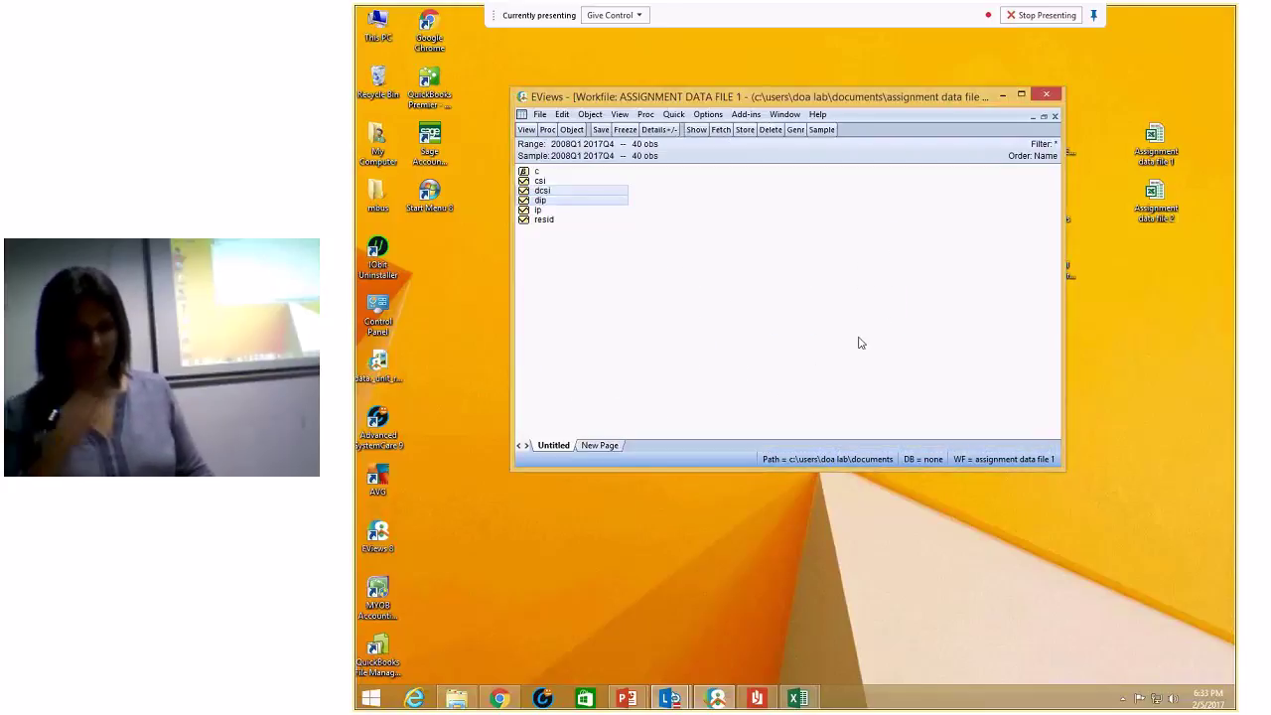
click(867, 346)
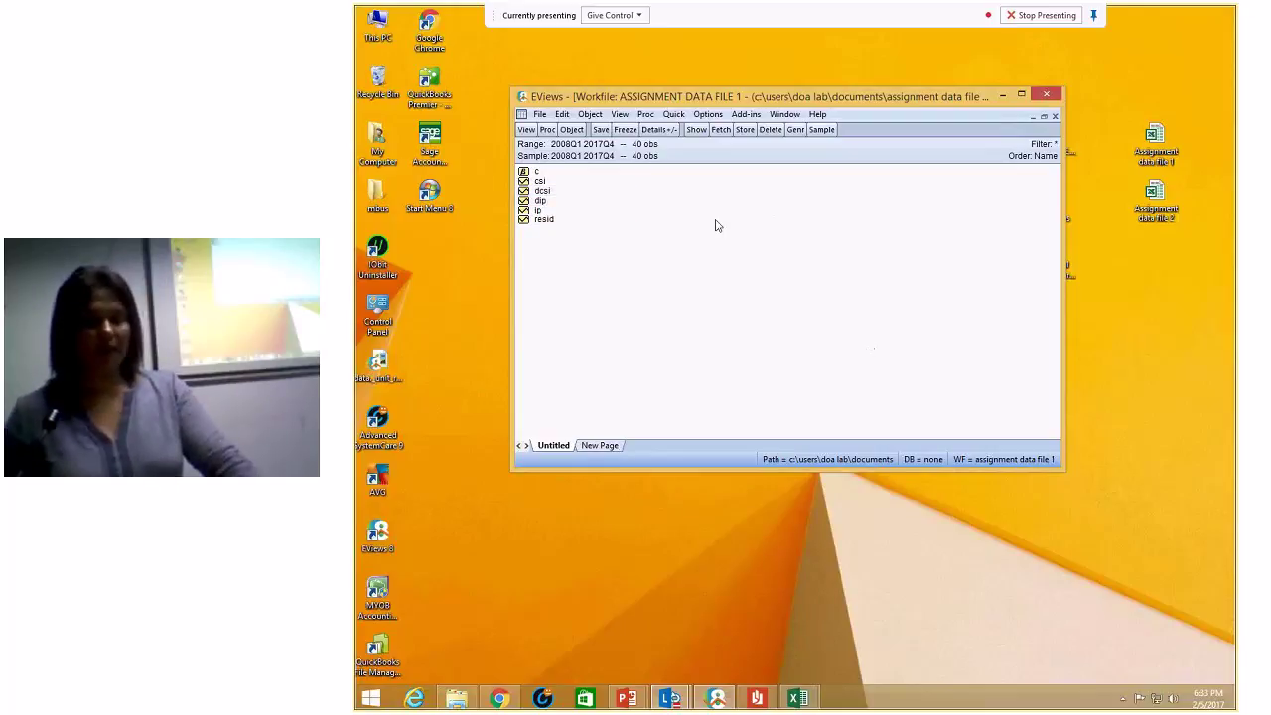
- Generate the log series lcsi = log(csi) over the sample 2008Q1 2017Q4
click(539, 190)
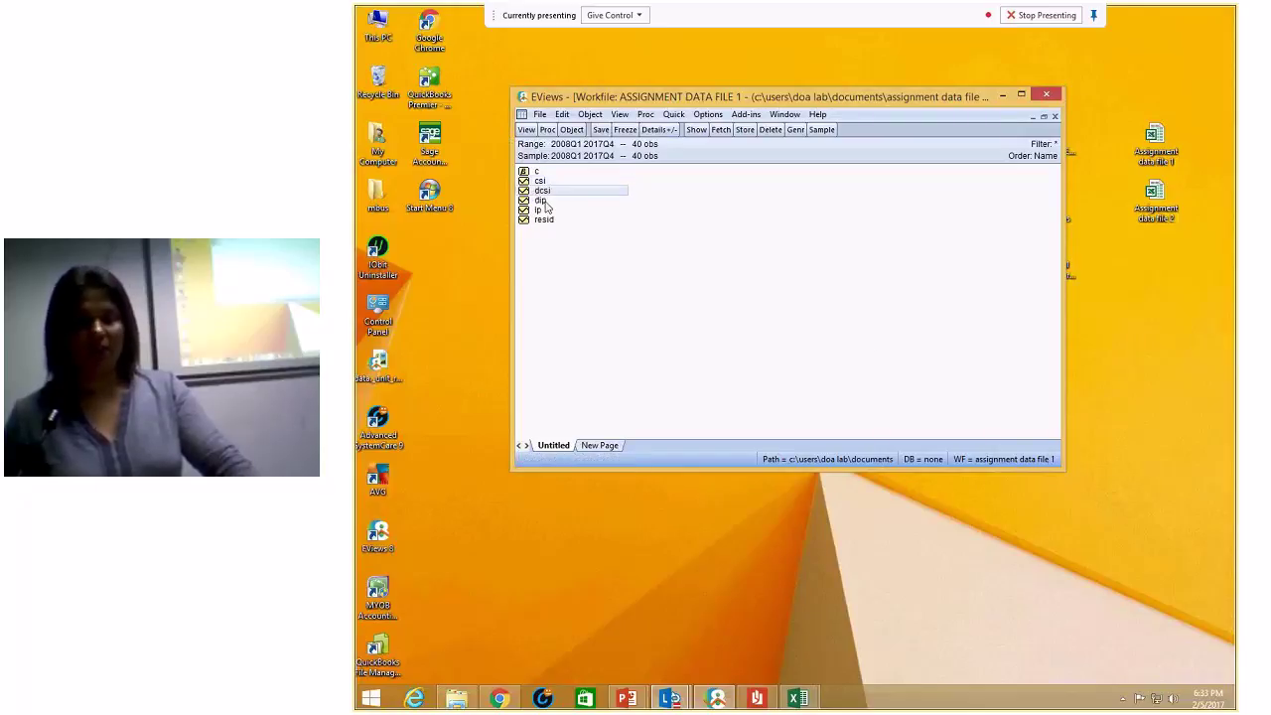
click(544, 201)
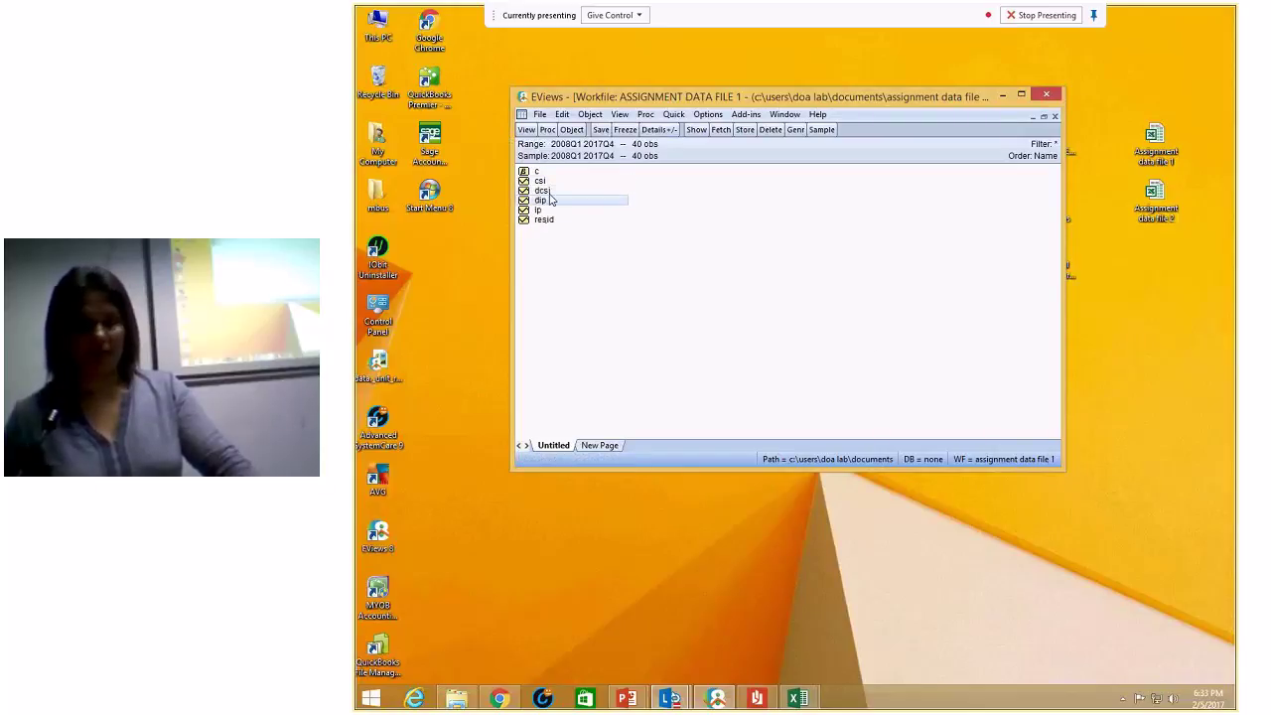
click(544, 181)
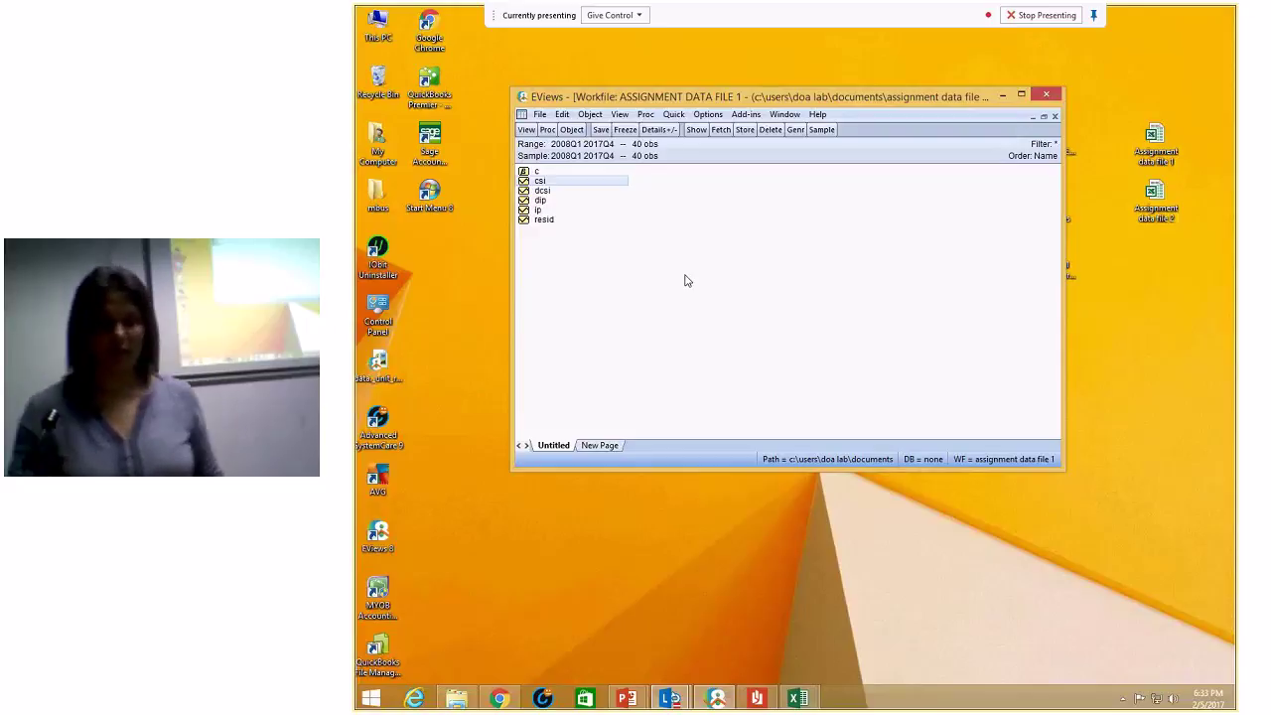
click(797, 130)
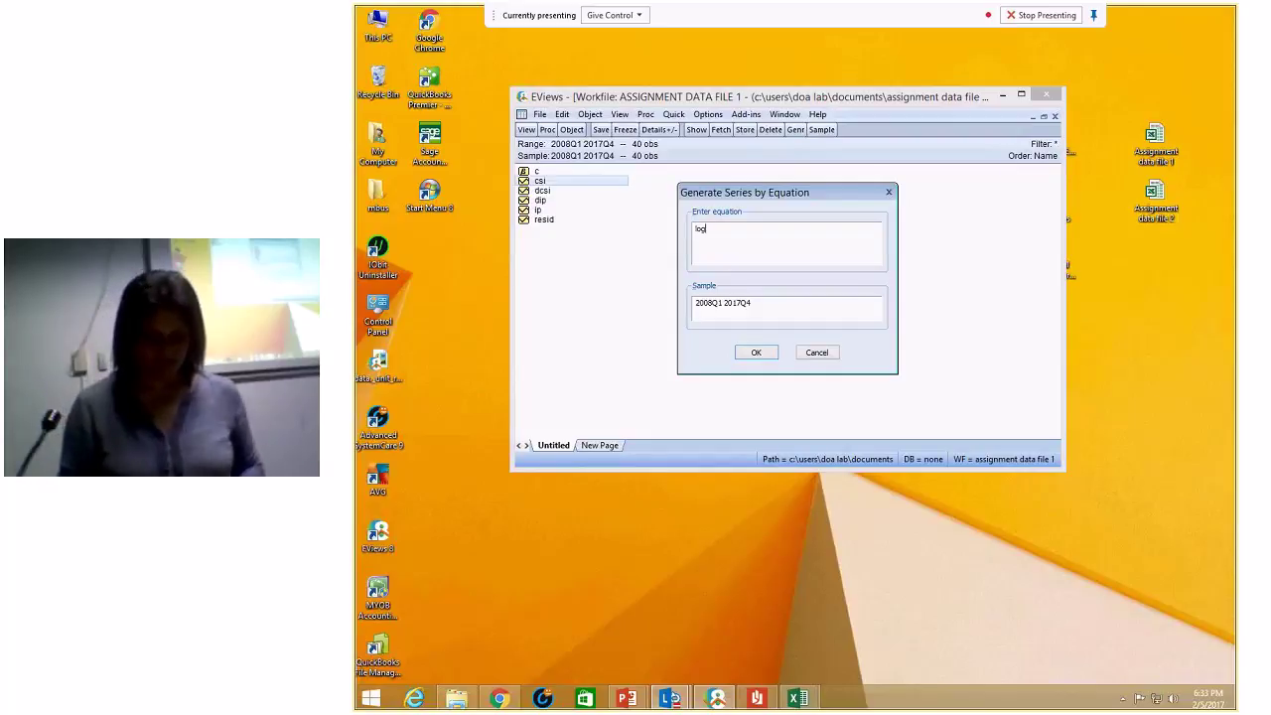
key(BackSpace)
key(BackSpace)
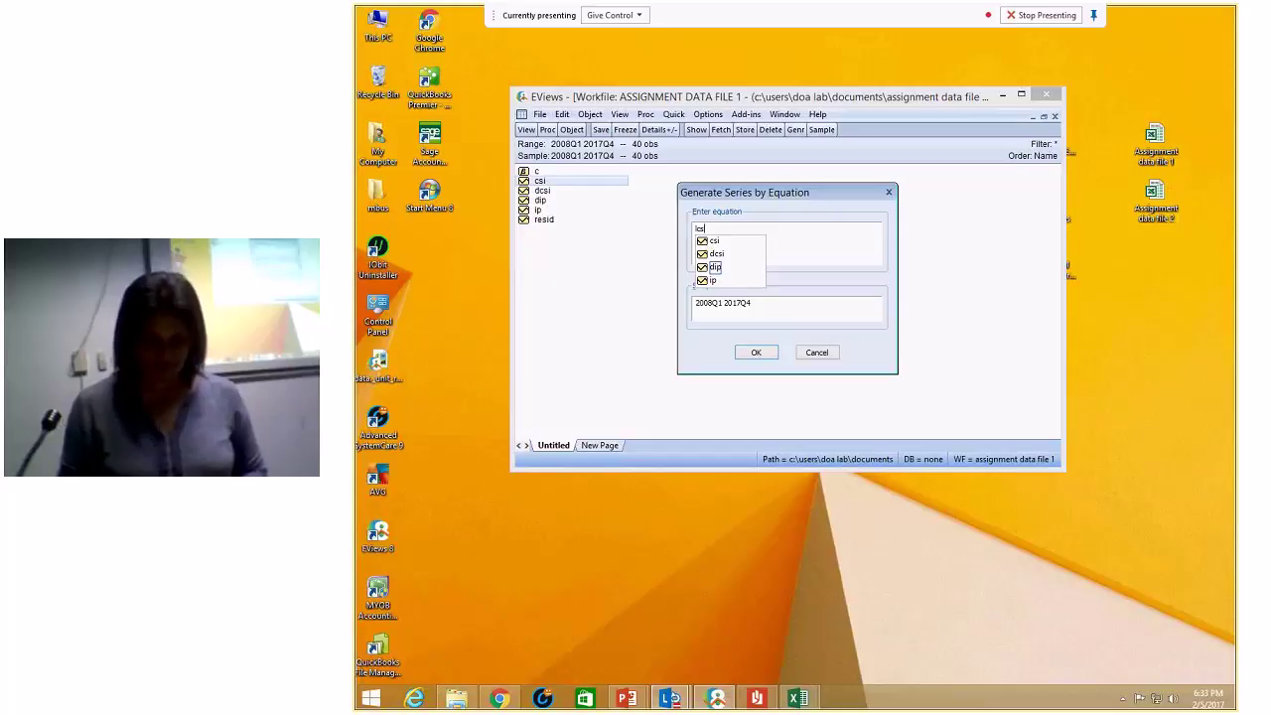
text(si)
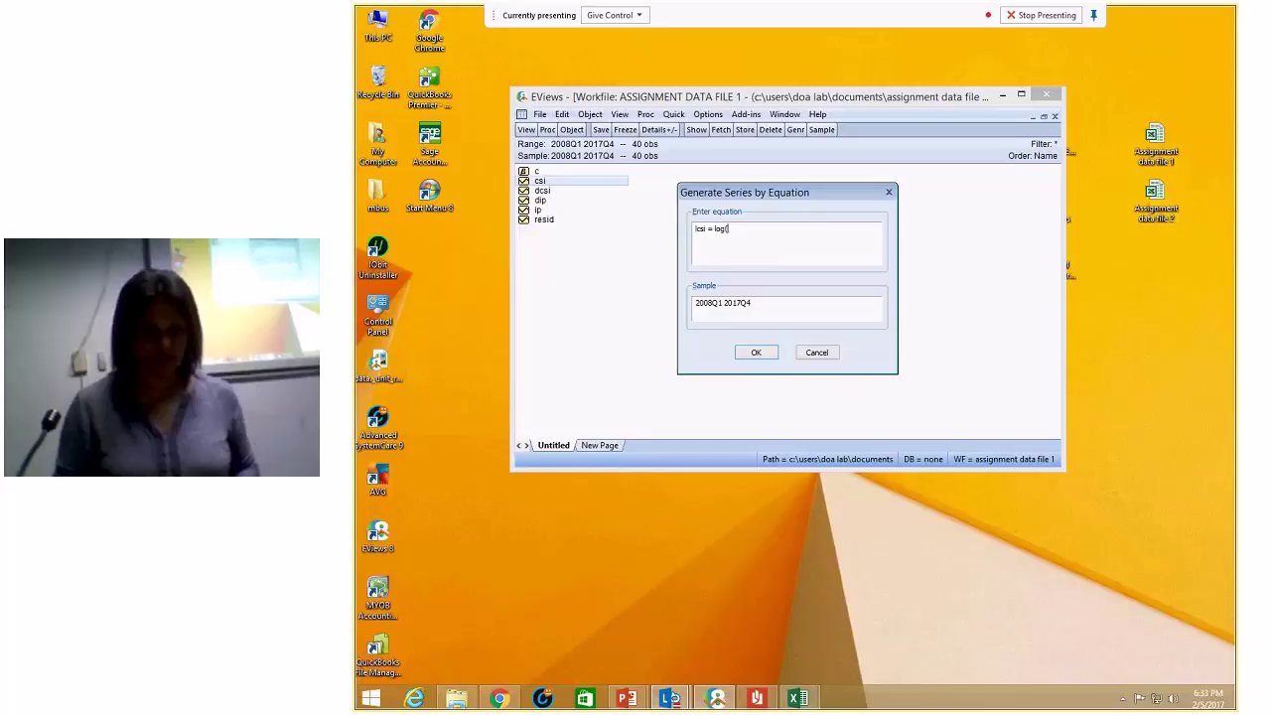
text(= log(csi))
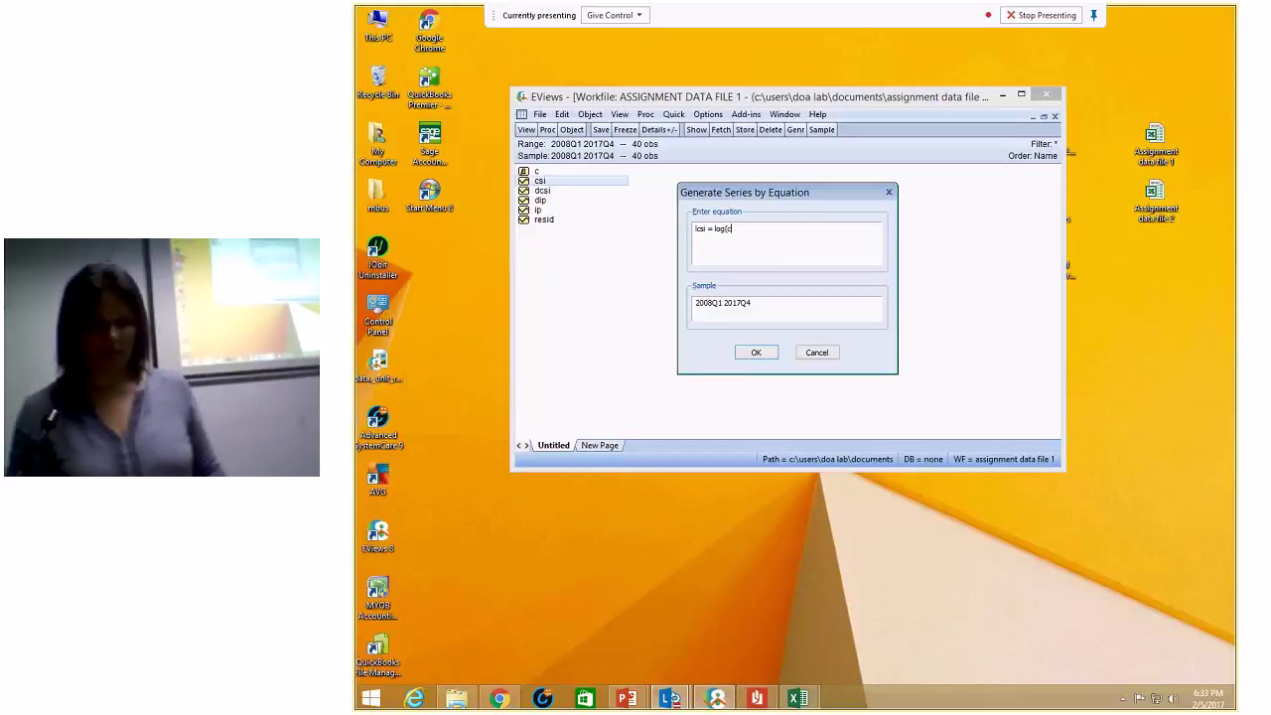
click(754, 354)
click(794, 305)
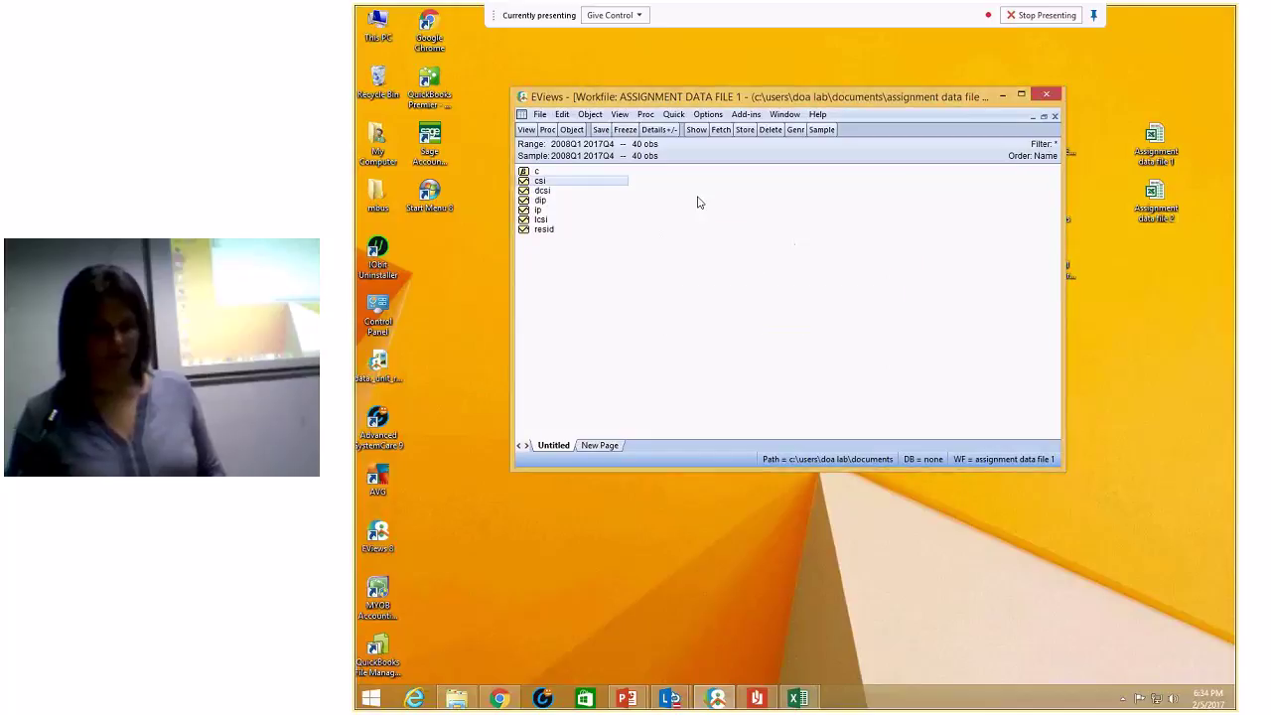
- Regenerate the series lcsi with the equation lcsi = log(csi), keeping the full 2008Q1 2017Q4 sample
click(795, 129)
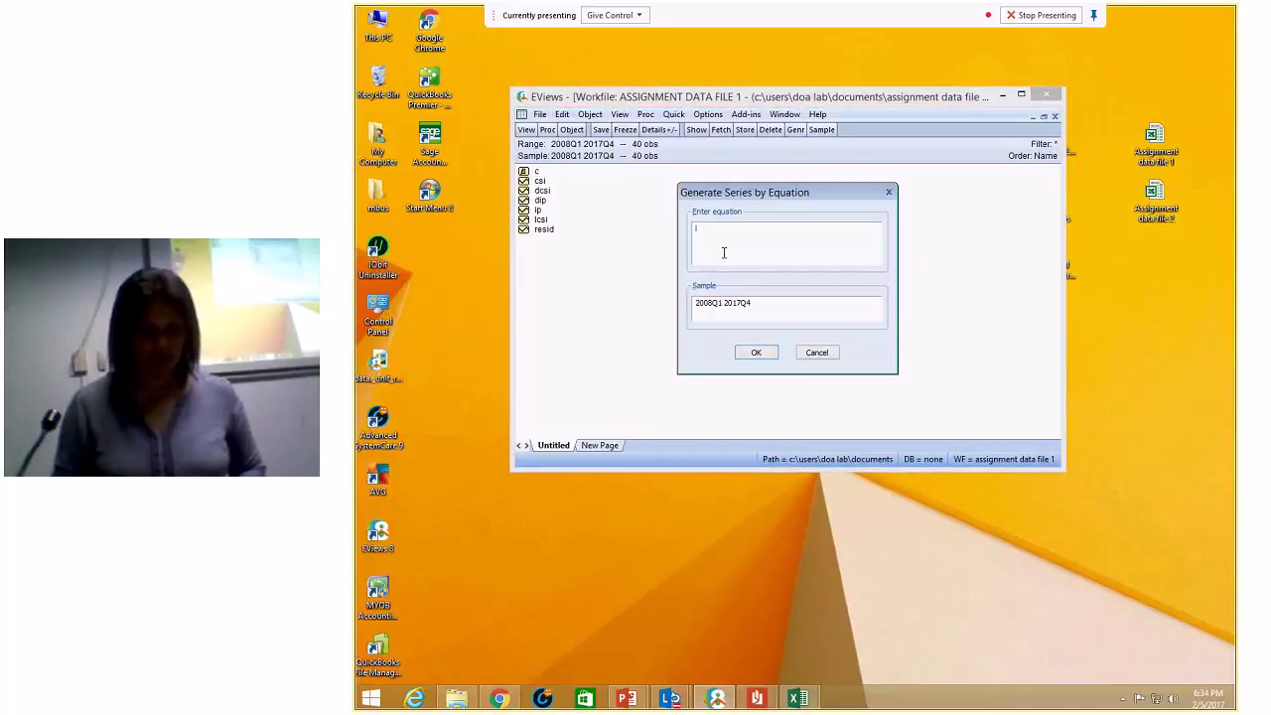
key(ctrl+space)
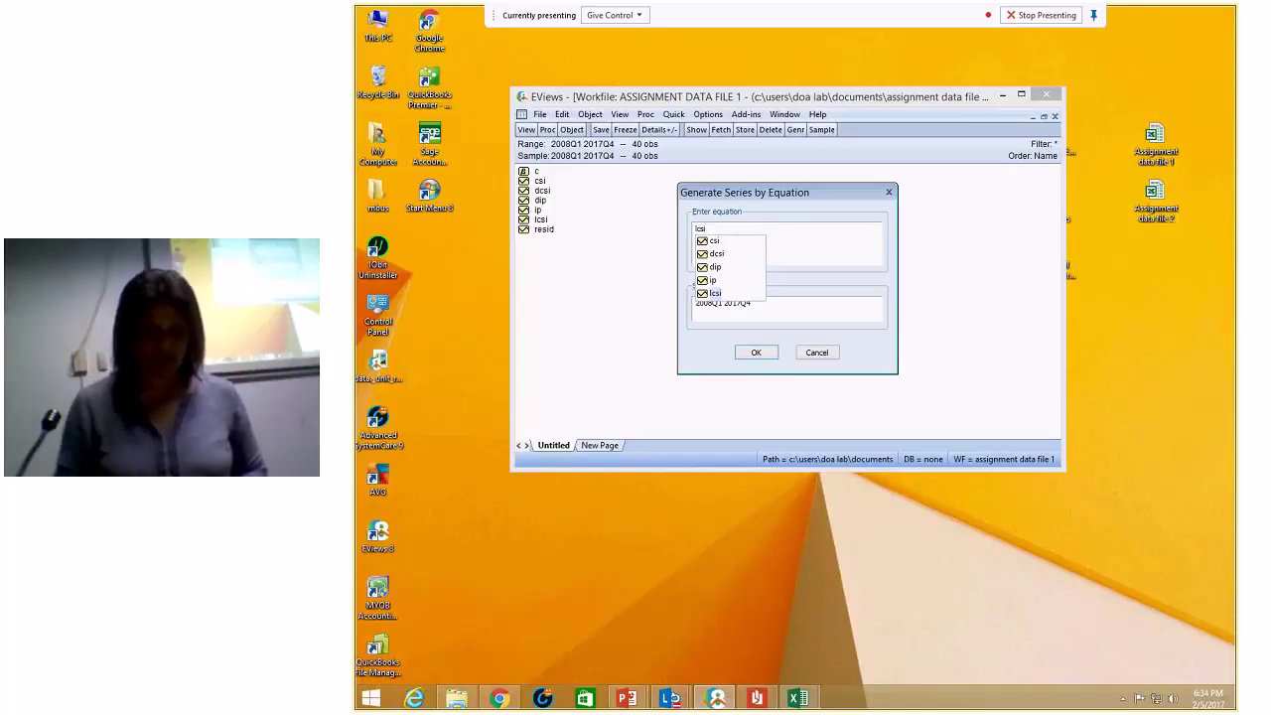
text(lcsi = log)
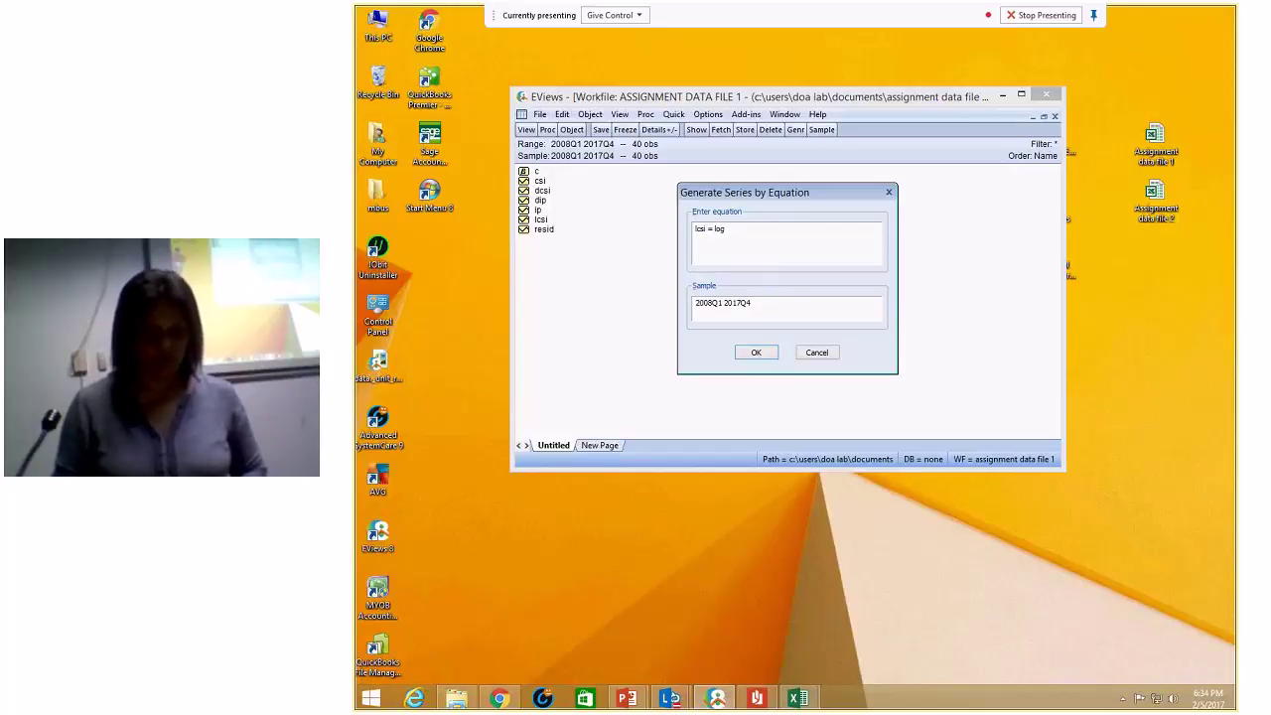
text((csi))
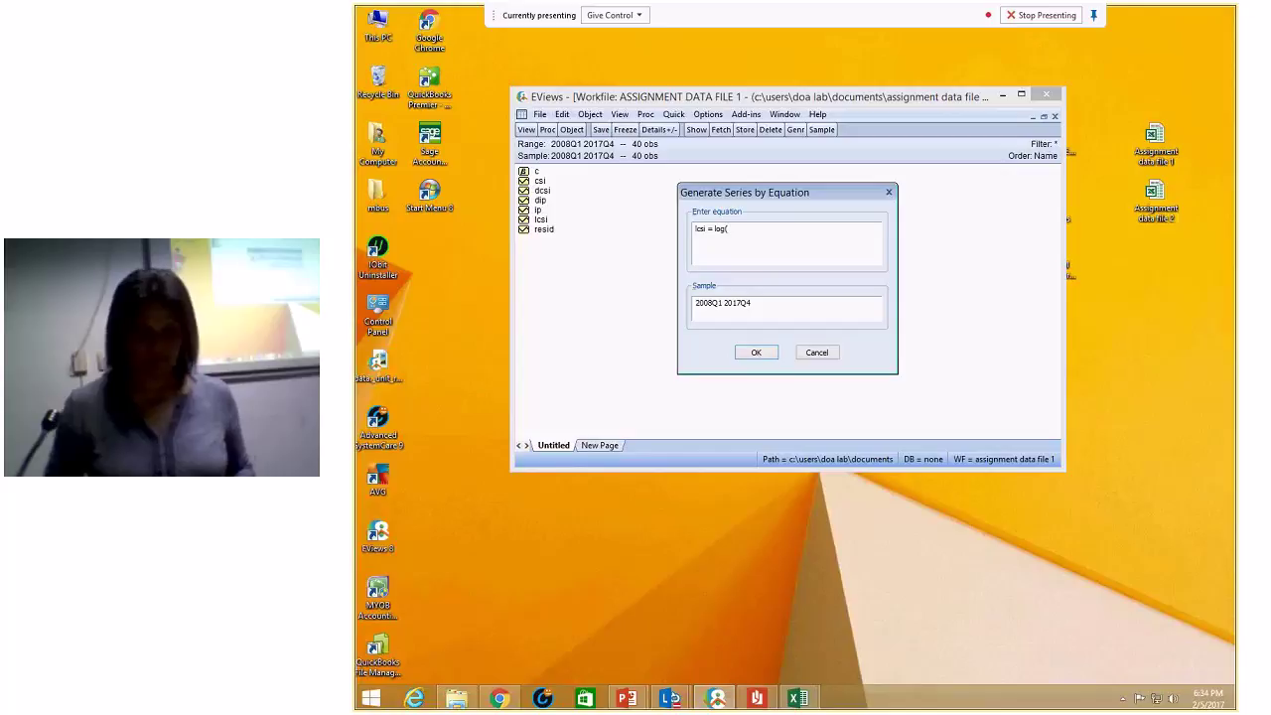
key(Return)
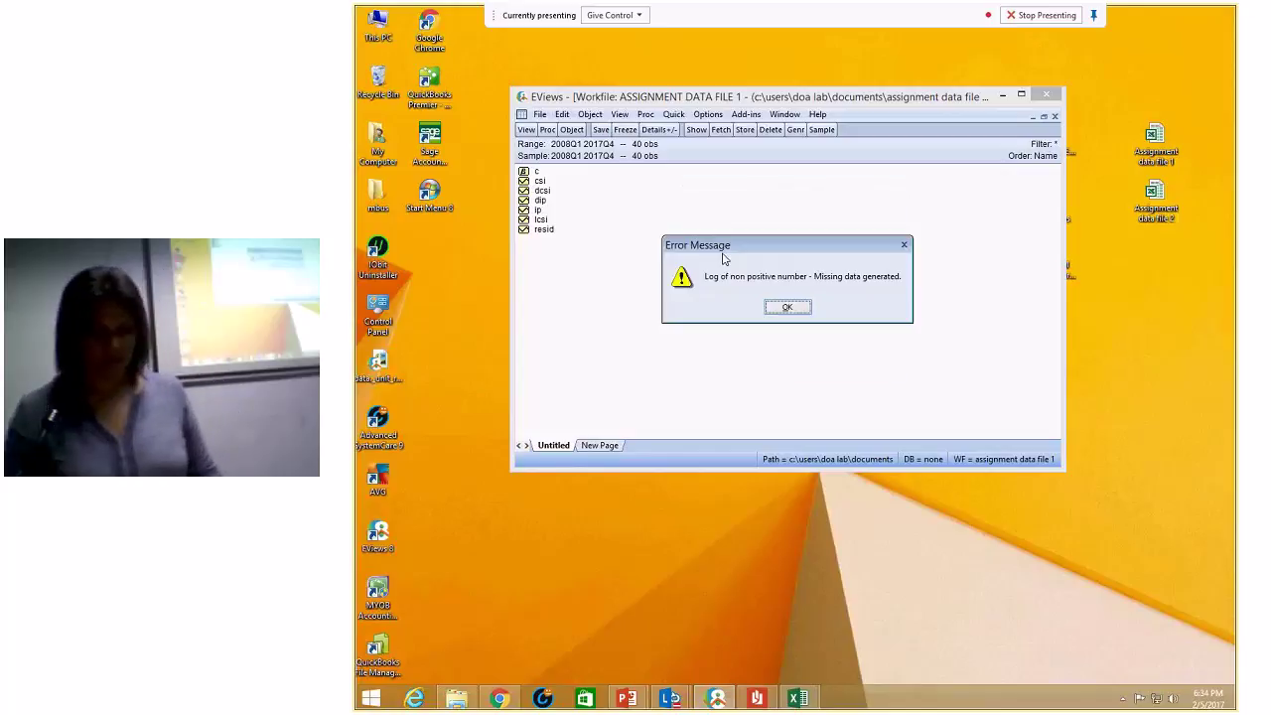
click(786, 310)
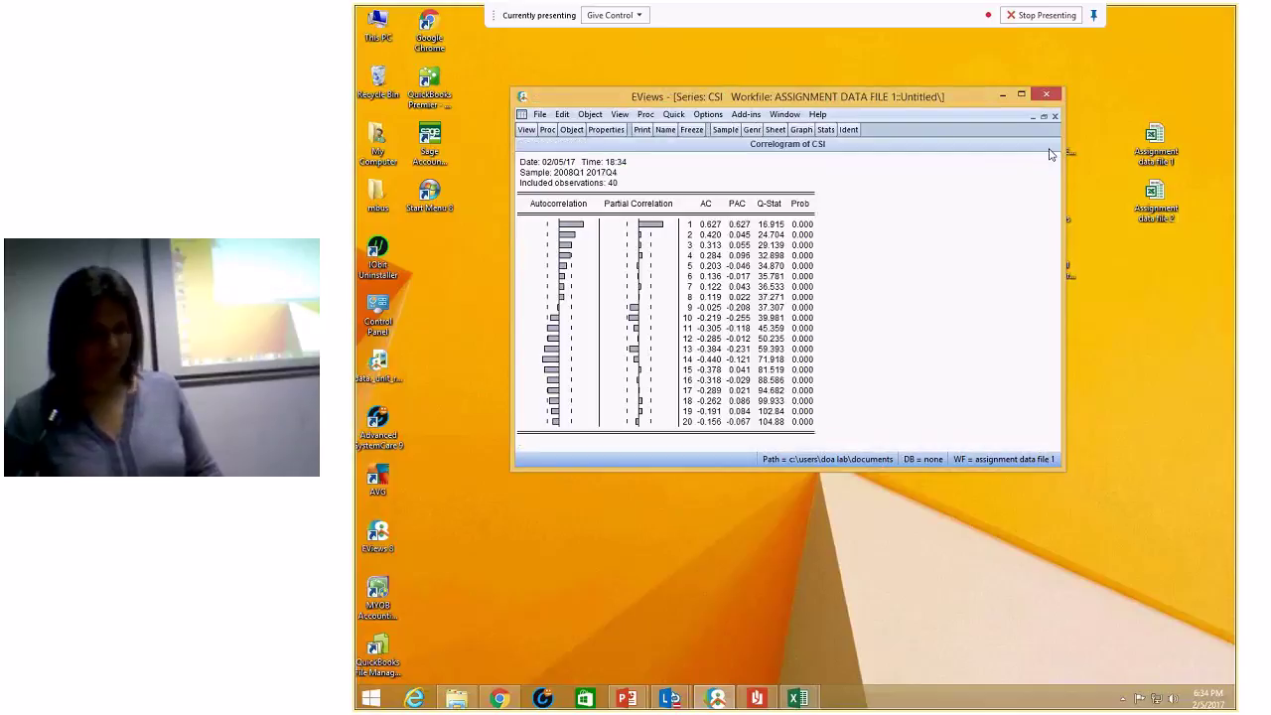
- Display the correlogram of CSI in level with 20 lags, and close the series window
click(1055, 115)
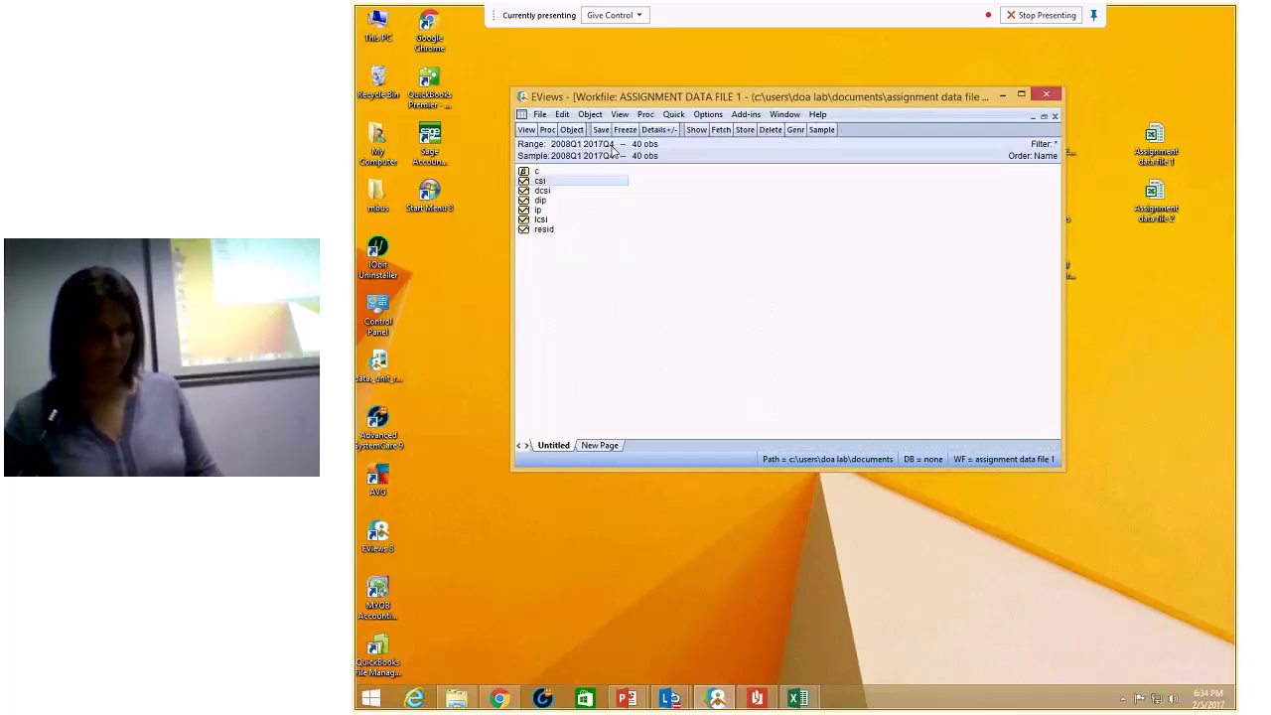
click(527, 130)
mouse_move(577, 145)
click(705, 146)
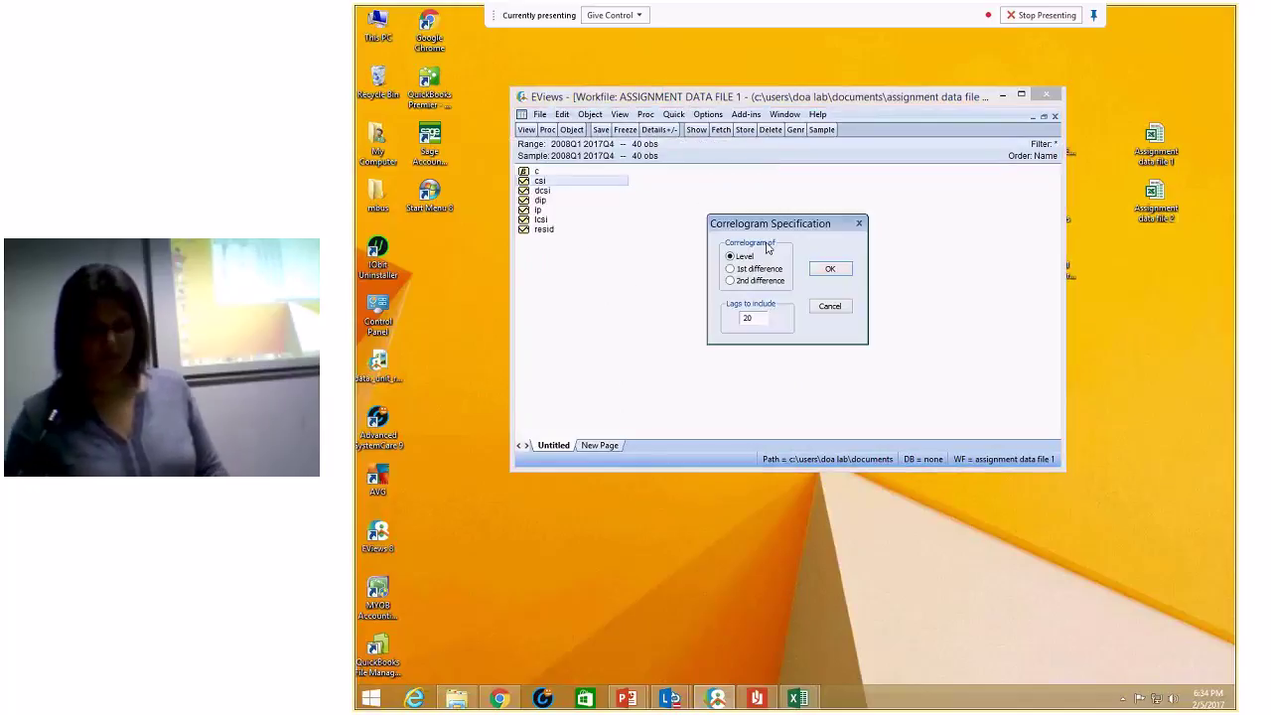
click(825, 271)
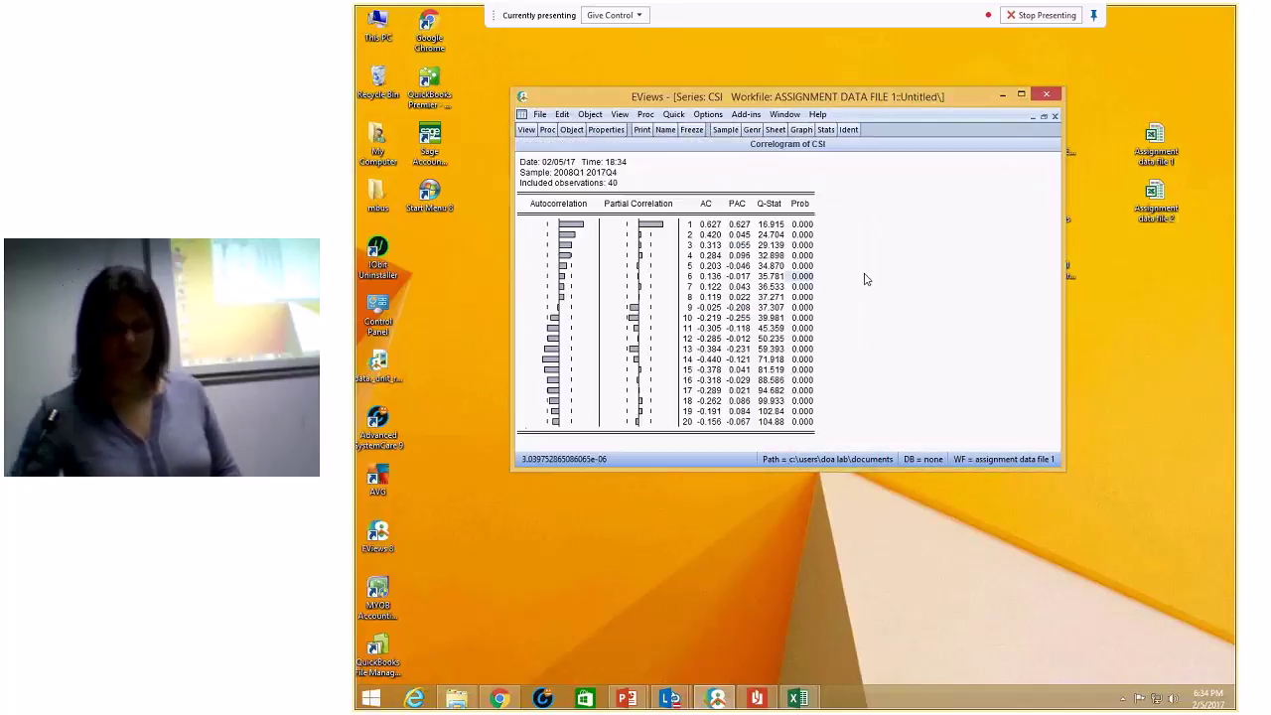
click(1055, 117)
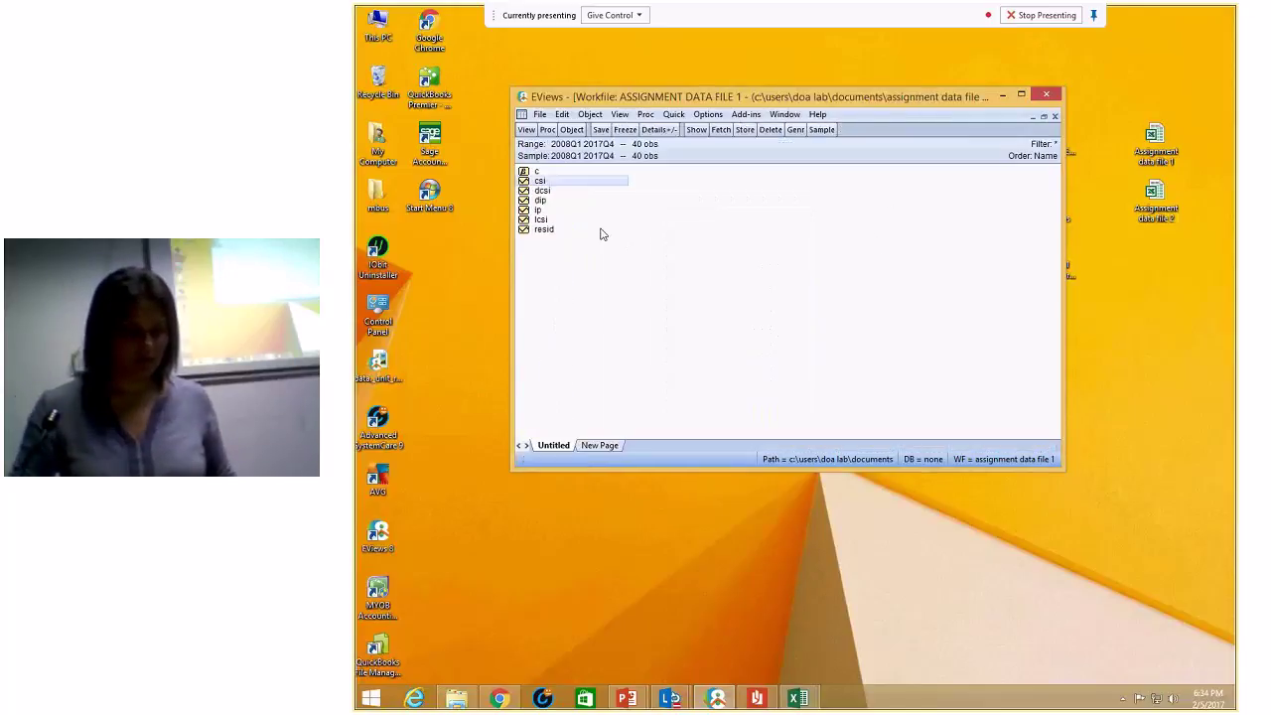
- Open the IP series to view its correlogram, close it, and clear the selection in the workfile
click(549, 230)
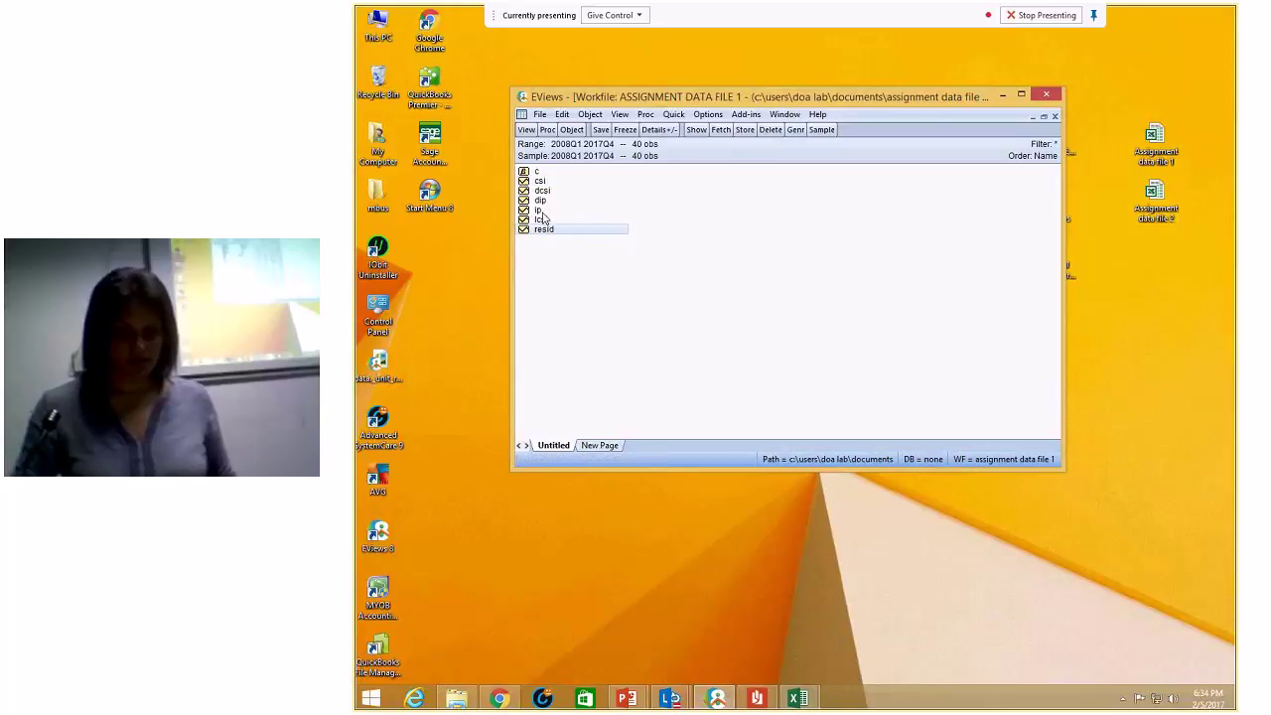
double_click(542, 211)
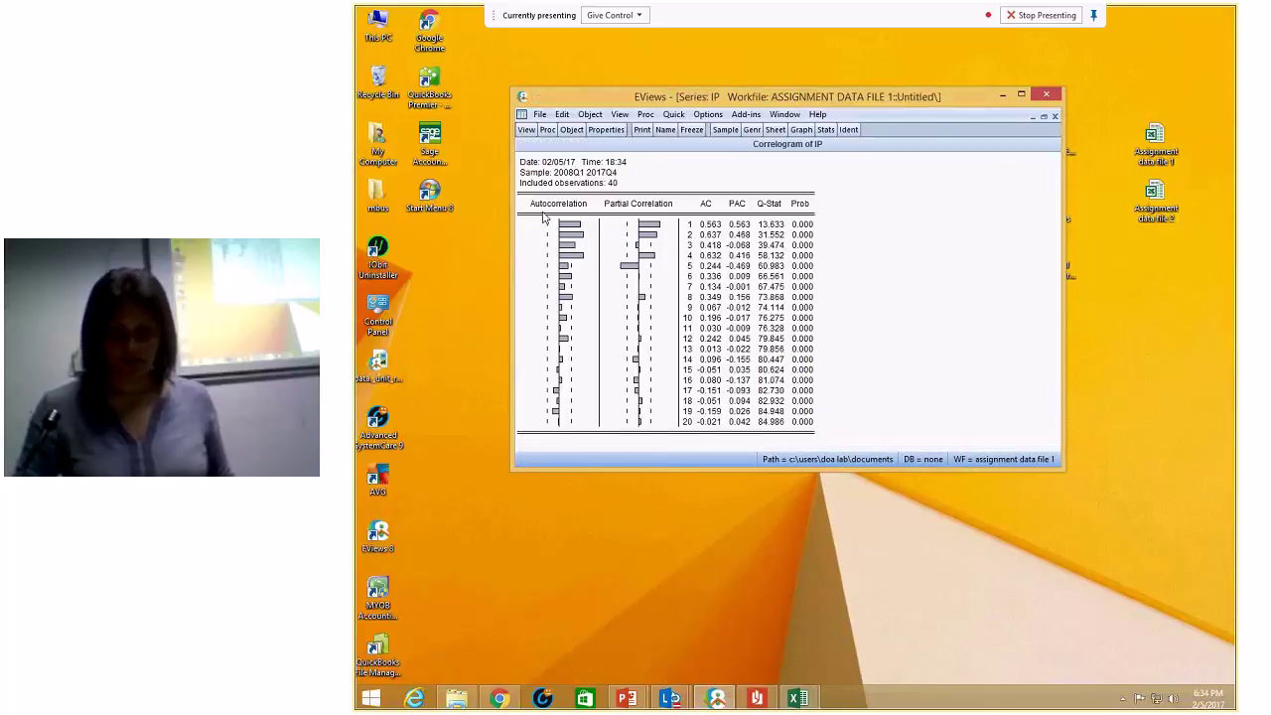
click(1055, 116)
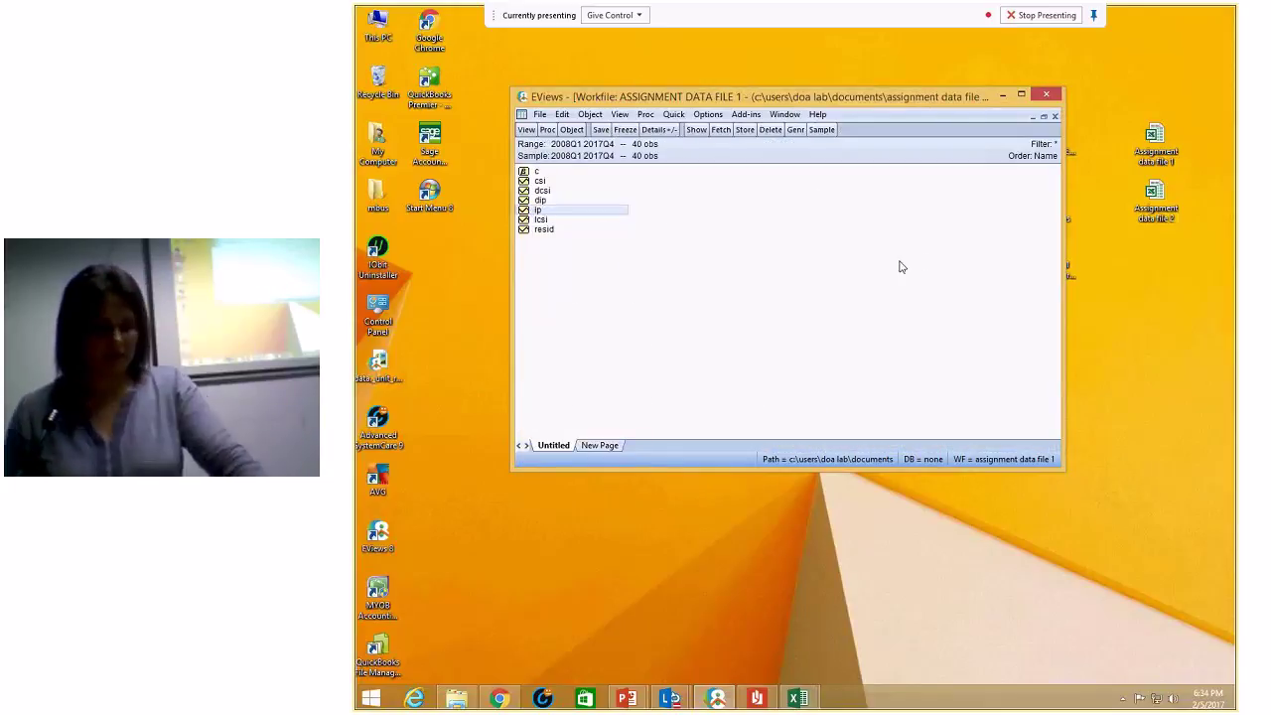
click(673, 302)
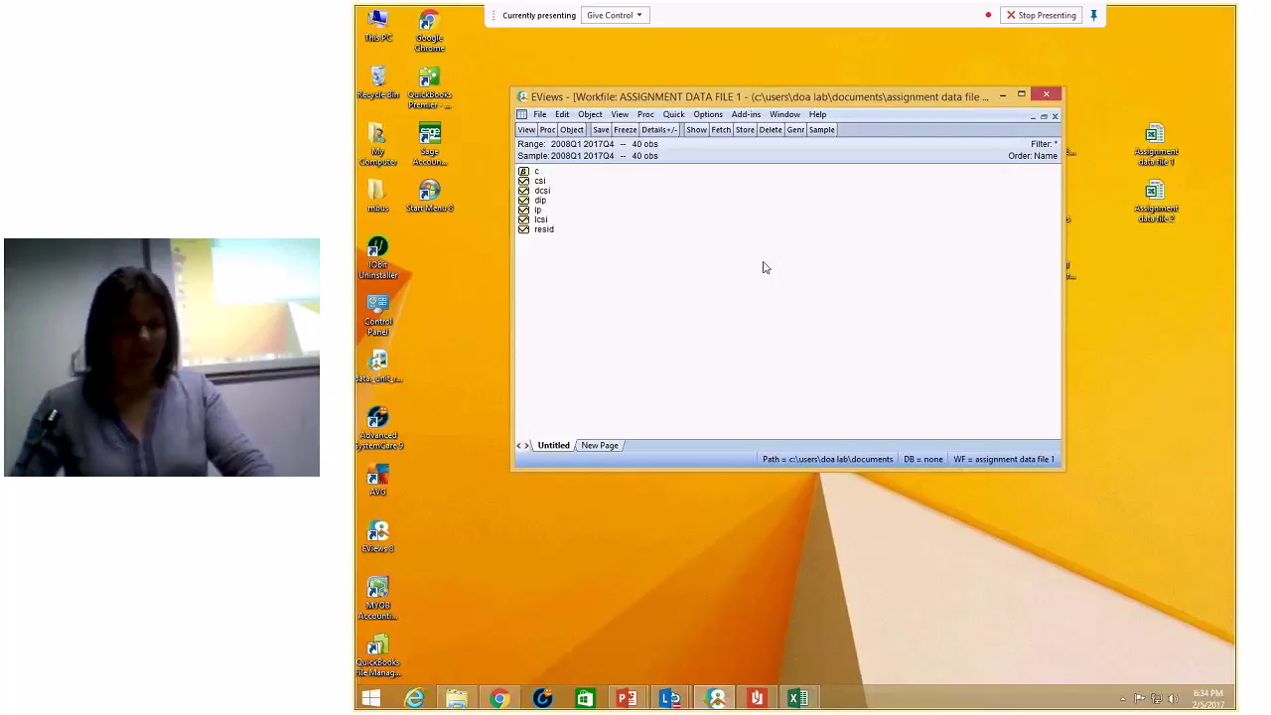
- Run an Augmented Dickey-Fuller unit root test on CSI in level with trend and intercept, Schwarz lag selection and 9 maximum lags
double_click(543, 182)
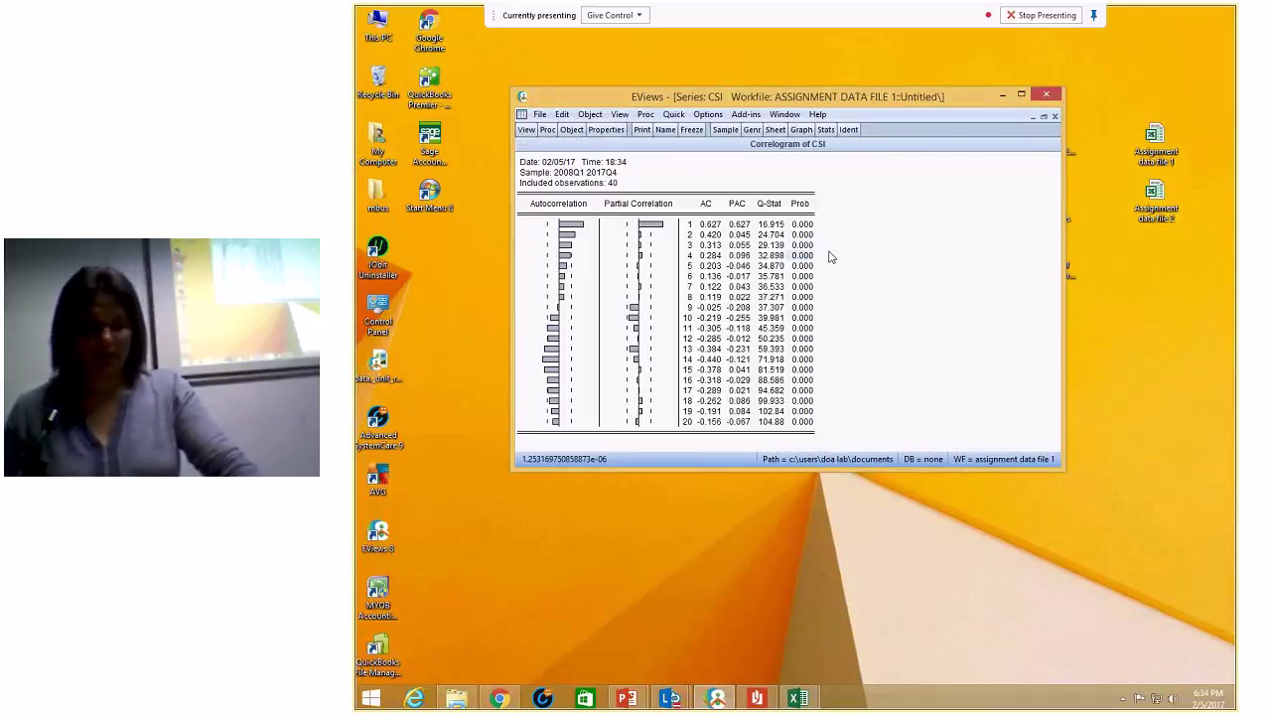
drag(541, 164, 835, 420)
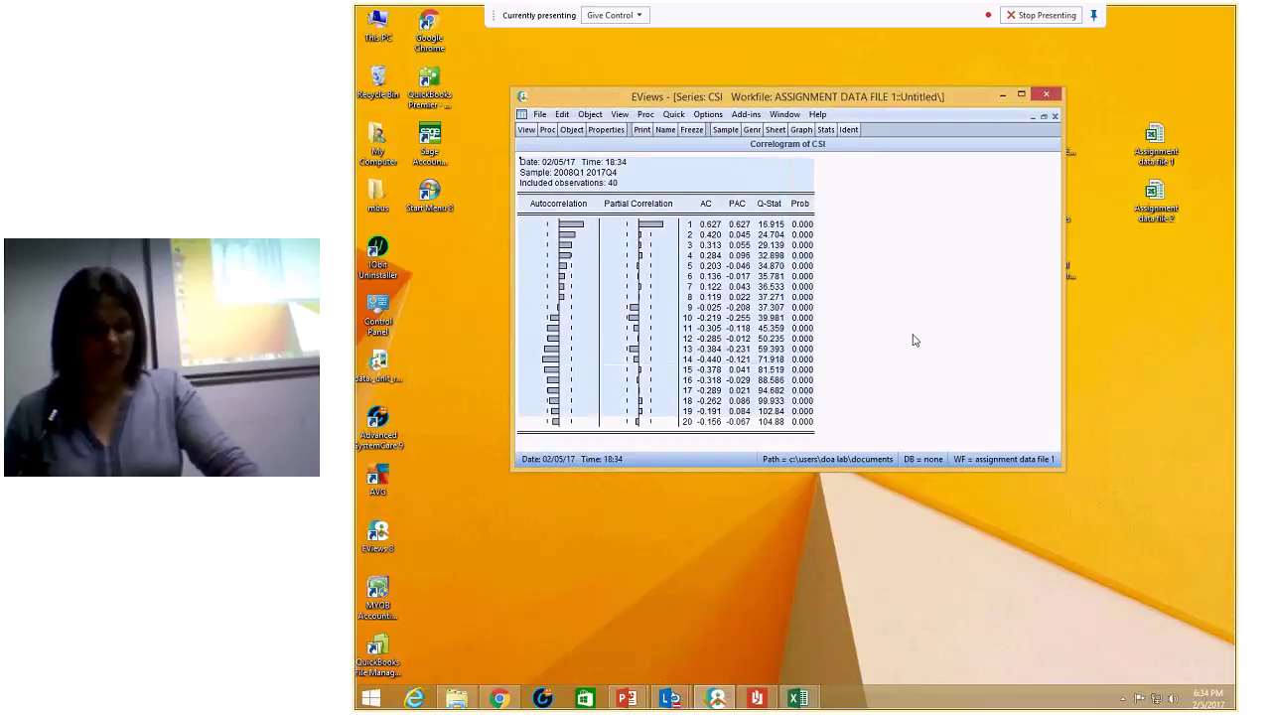
click(671, 176)
click(526, 130)
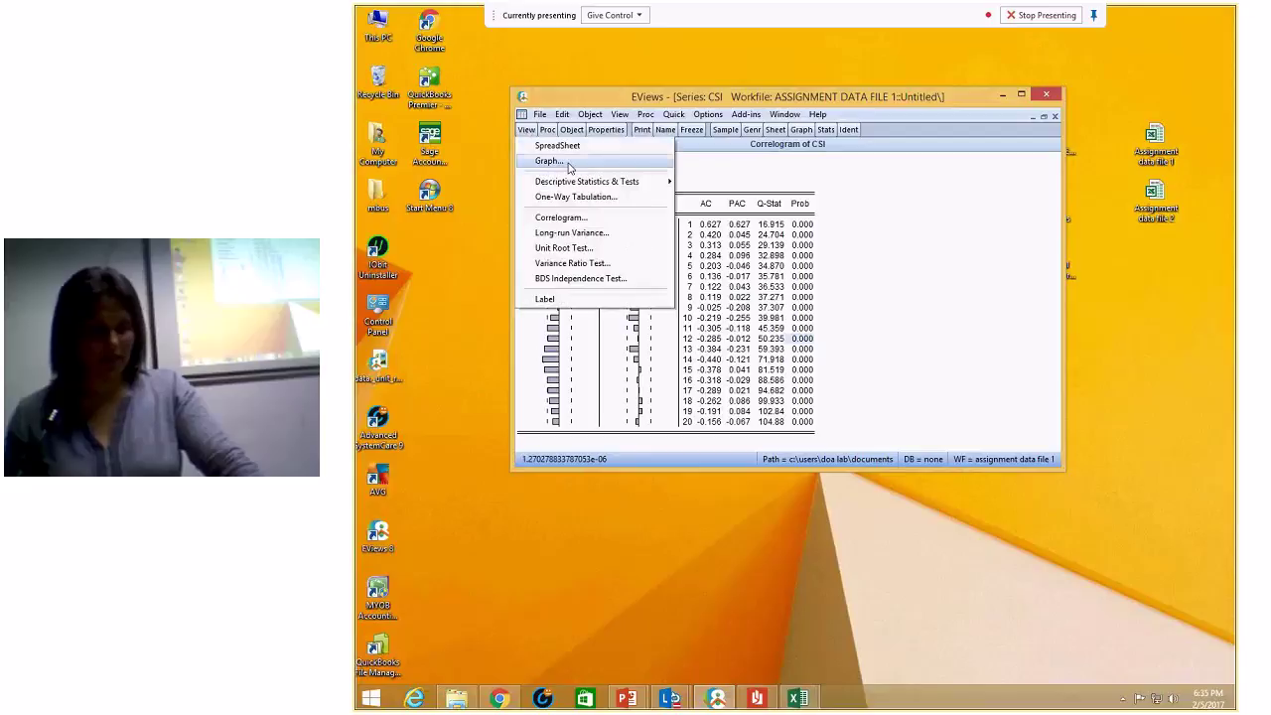
click(590, 250)
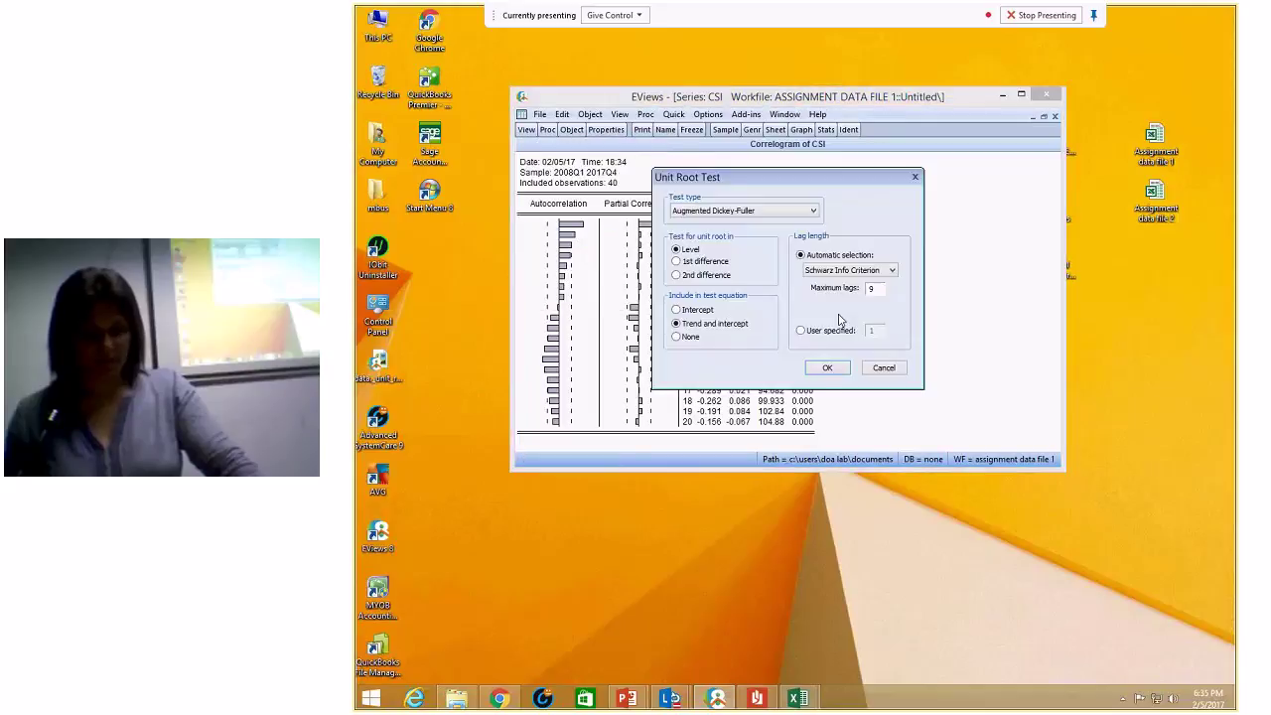
click(826, 368)
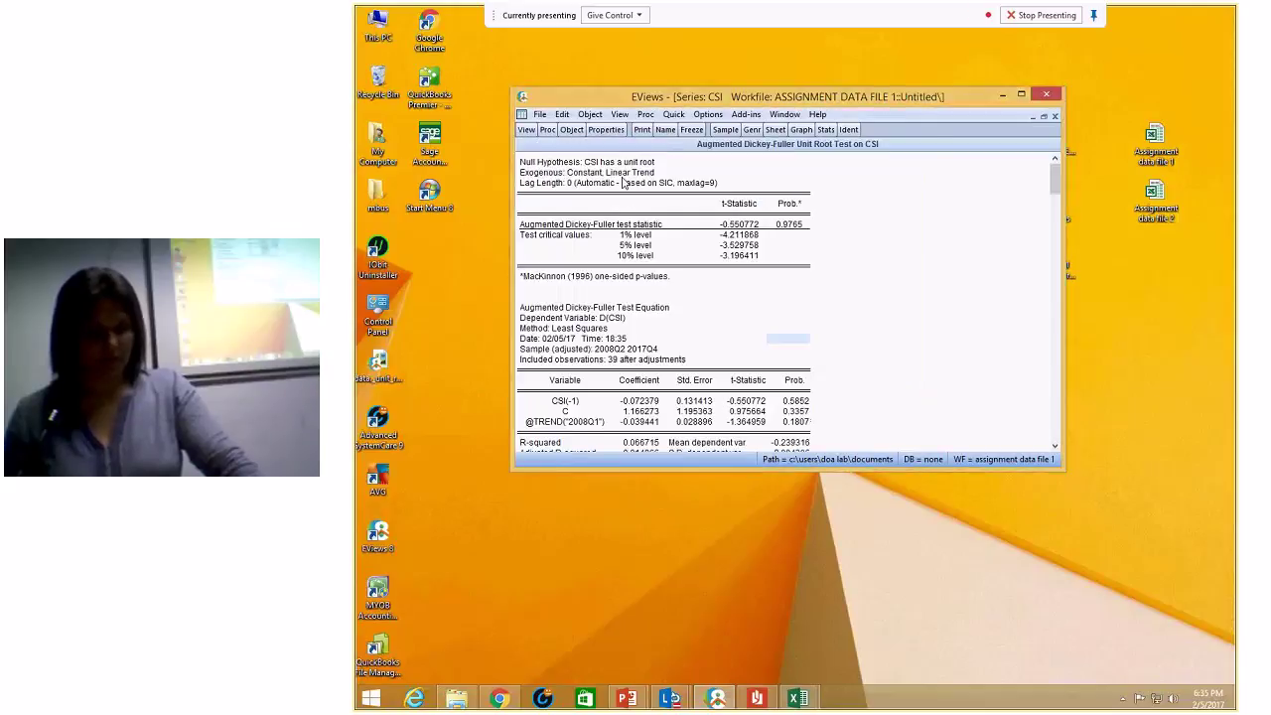
click(526, 131)
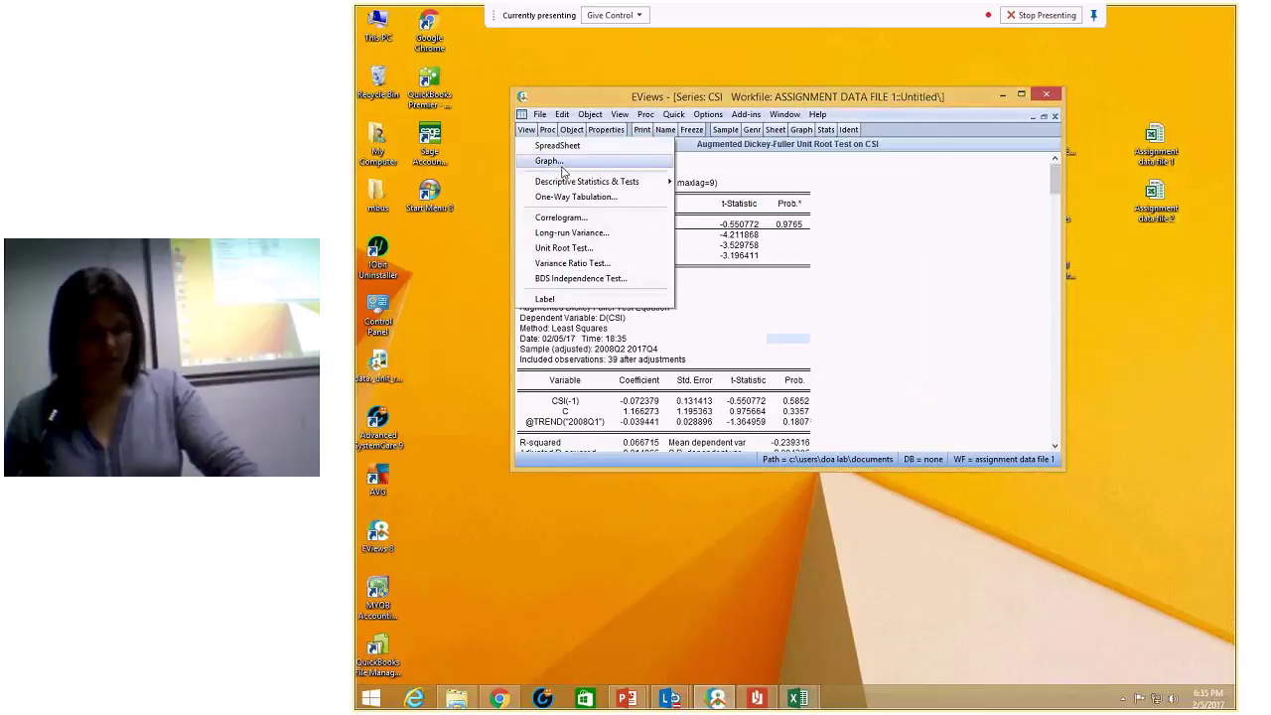
click(562, 218)
click(840, 273)
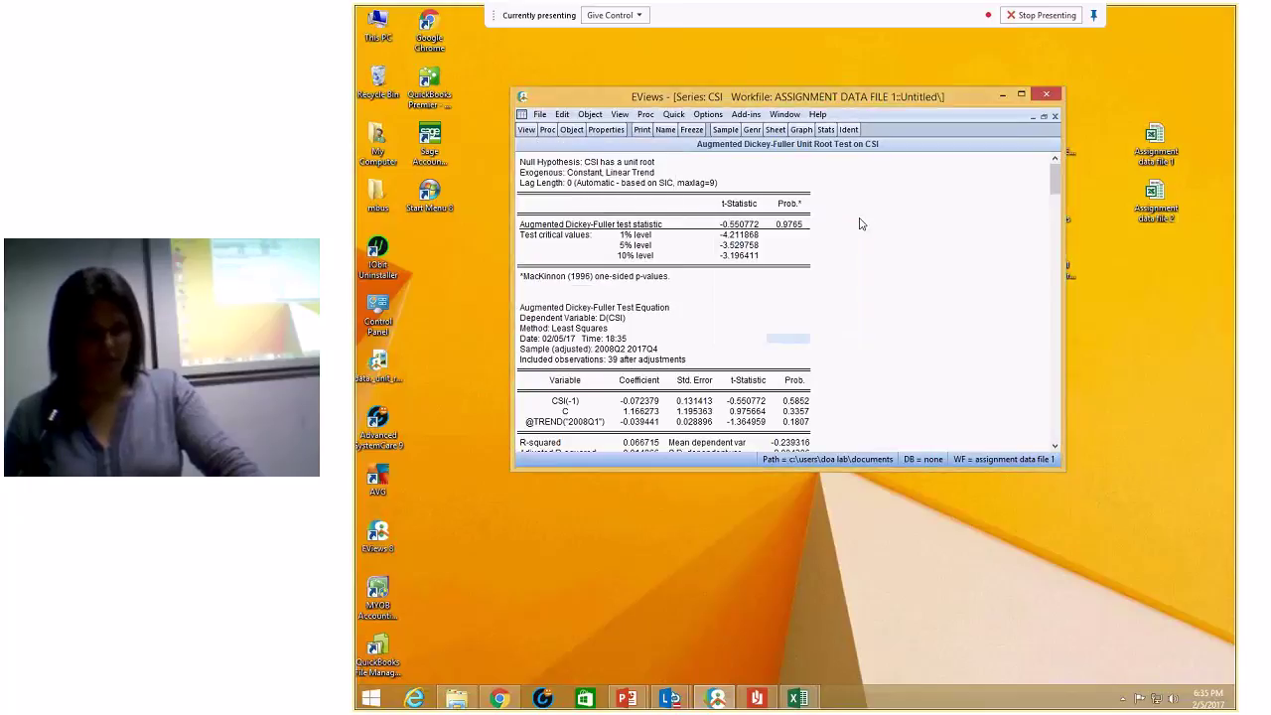
click(673, 114)
mouse_move(715, 235)
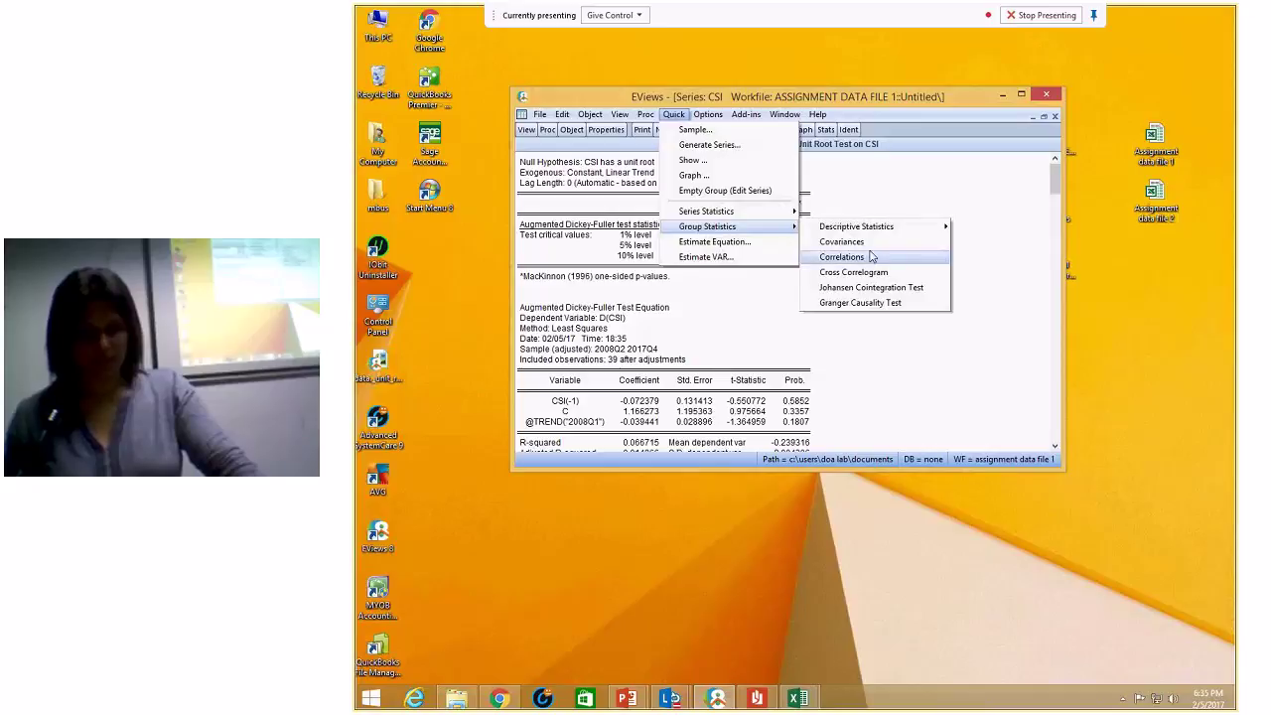
click(871, 289)
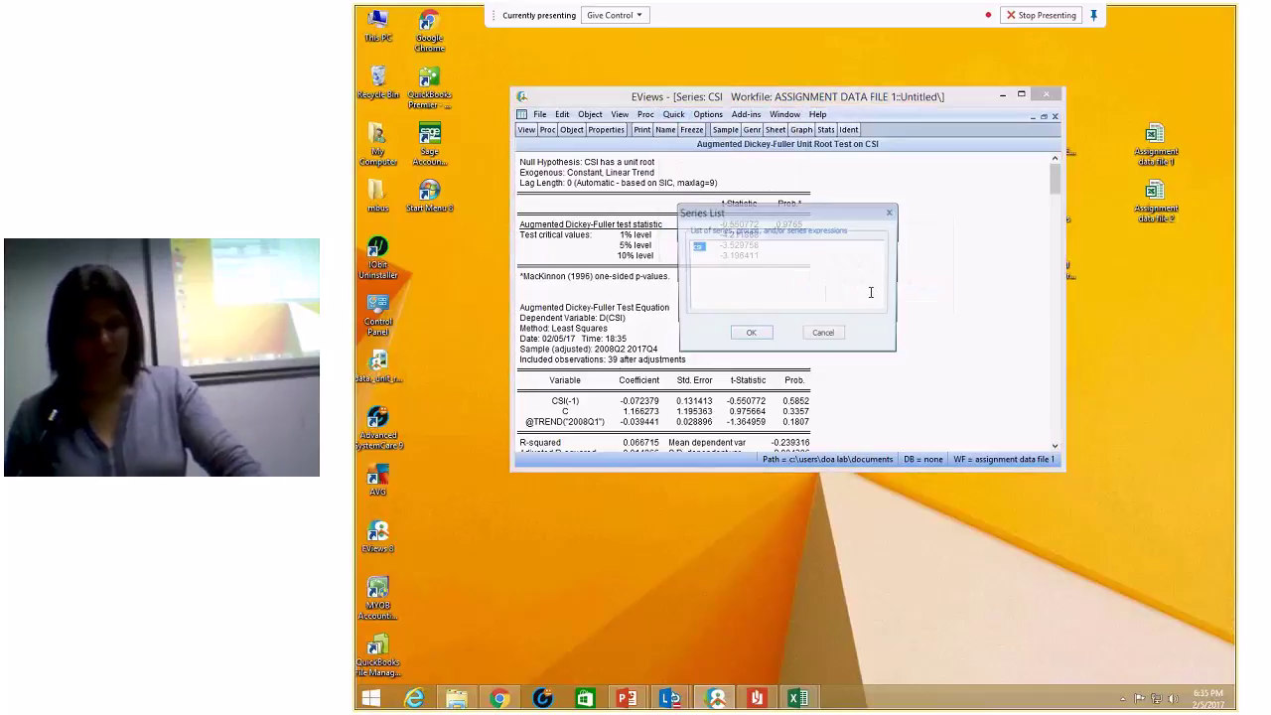
click(890, 213)
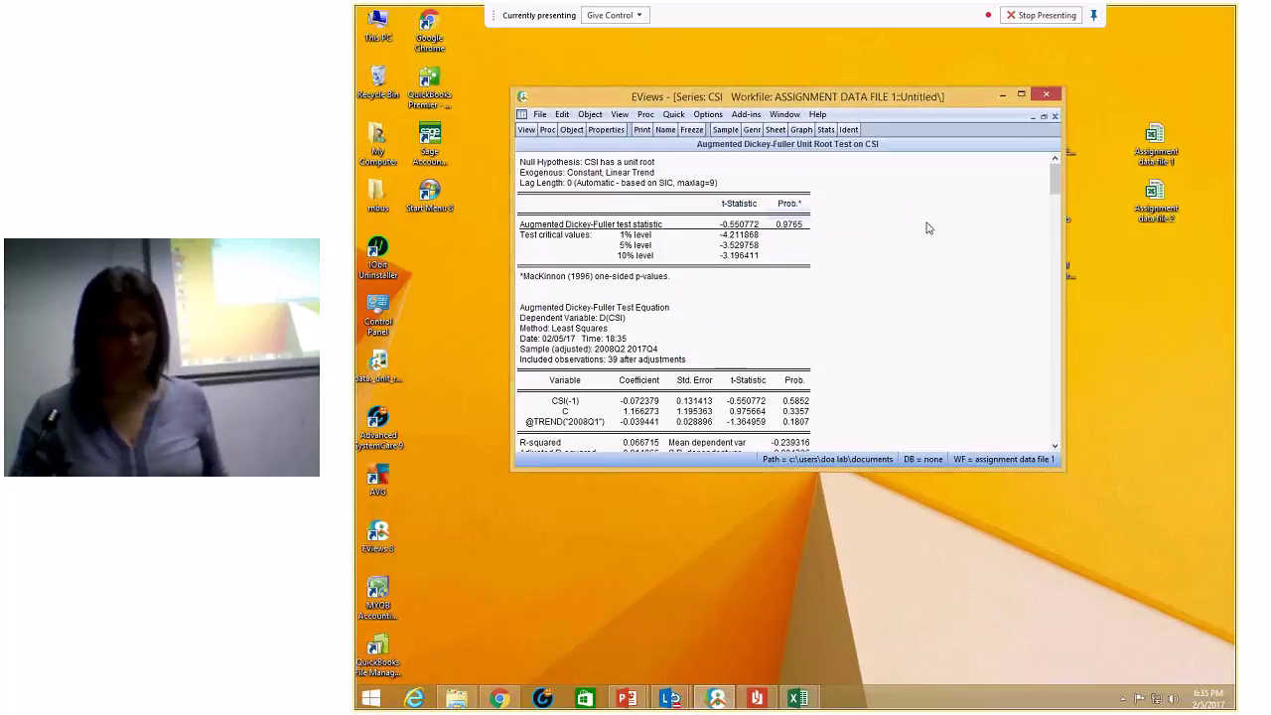
- Close the CSI series and open DCSI to view its correlogram
click(1055, 116)
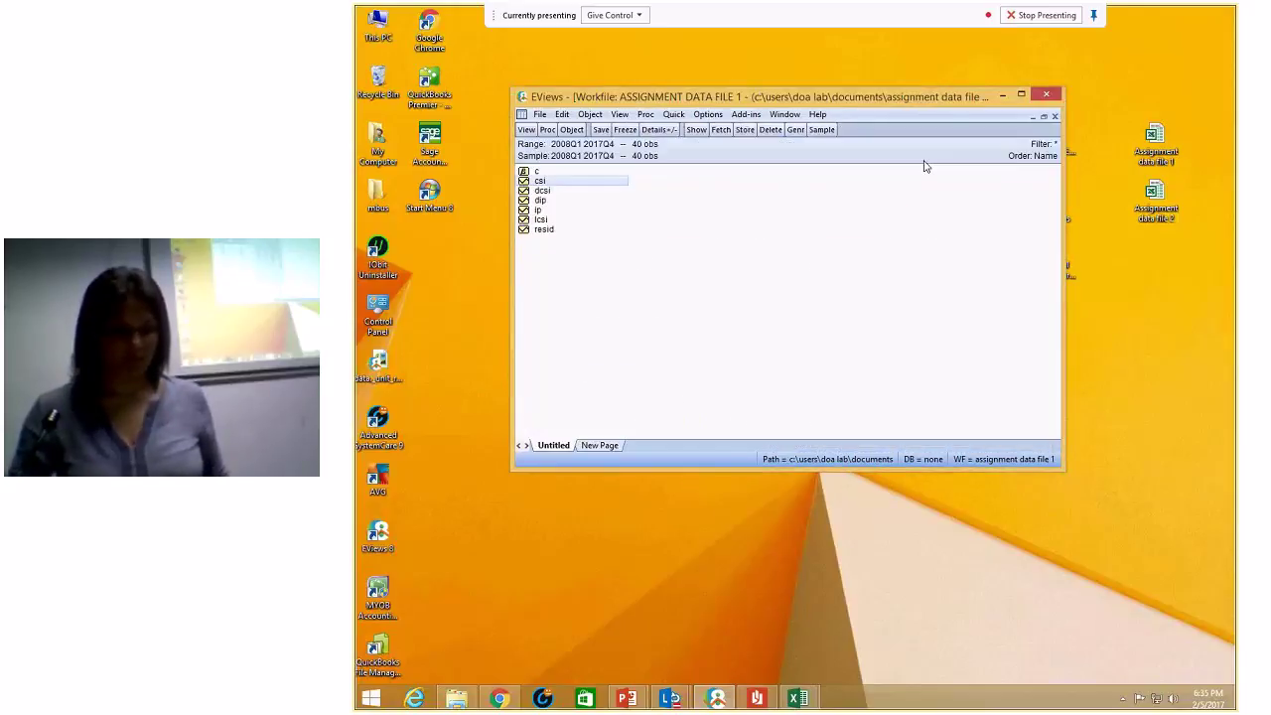
double_click(541, 189)
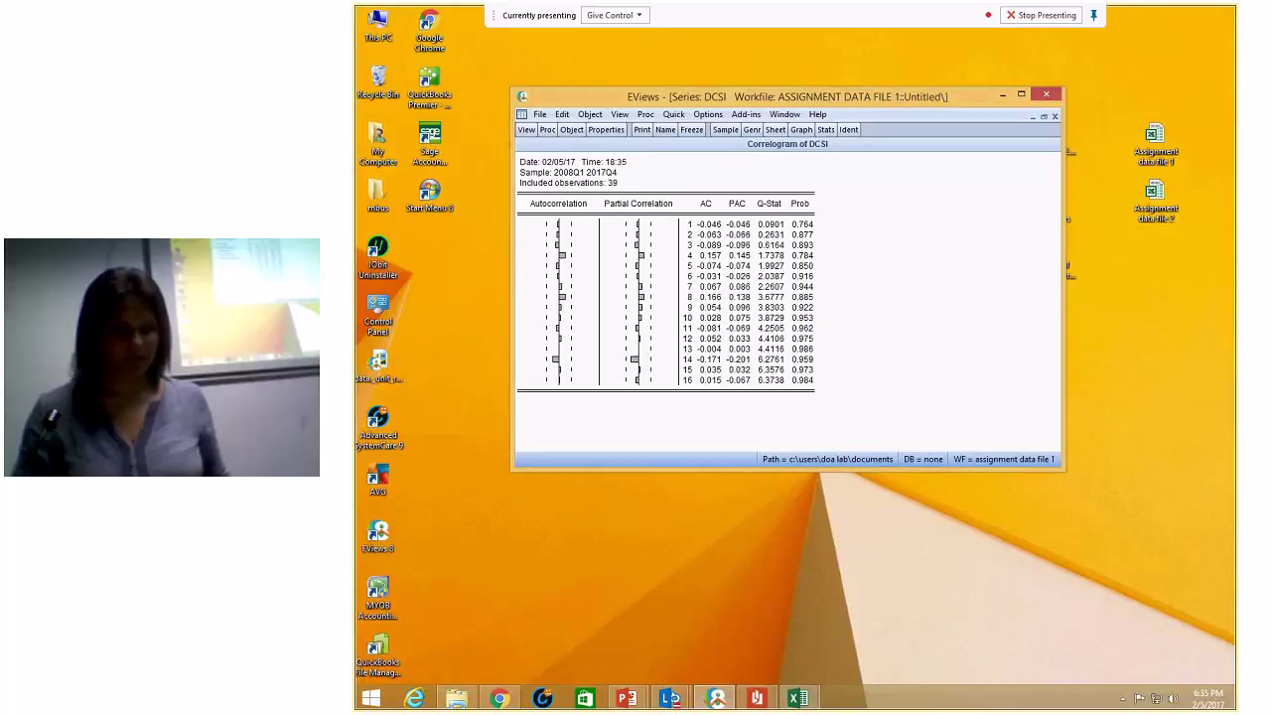
click(526, 129)
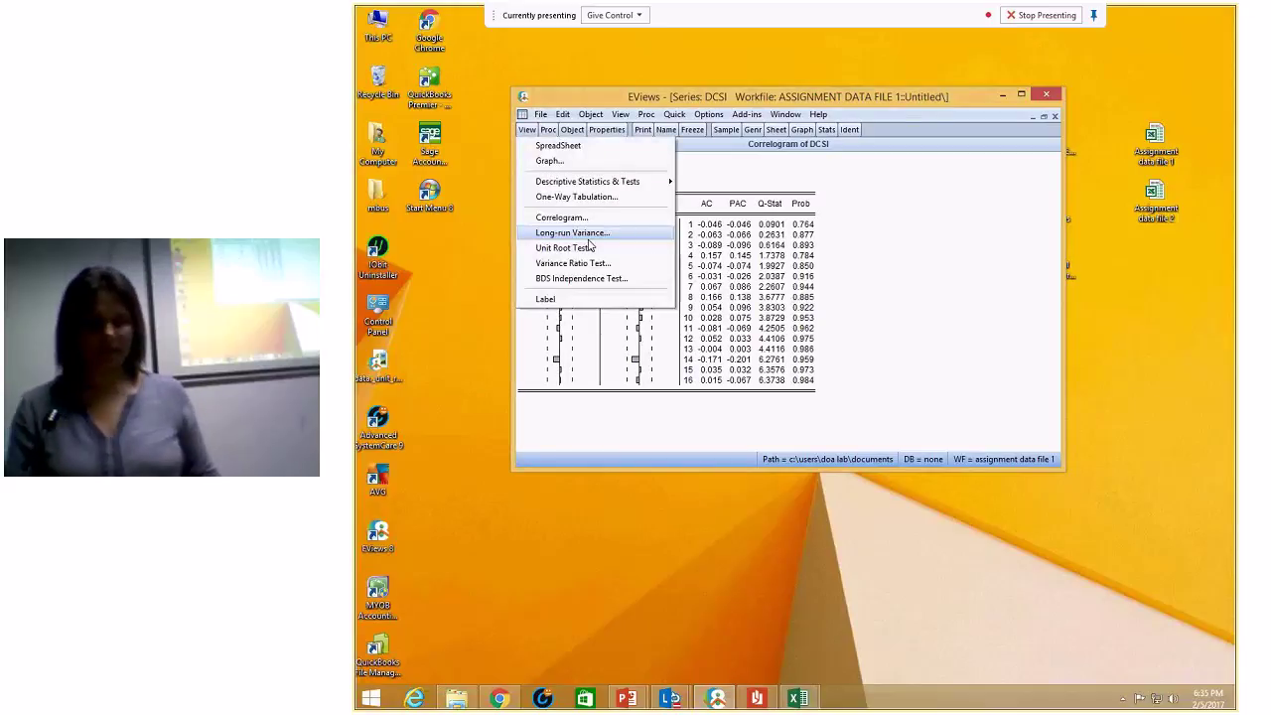
click(946, 312)
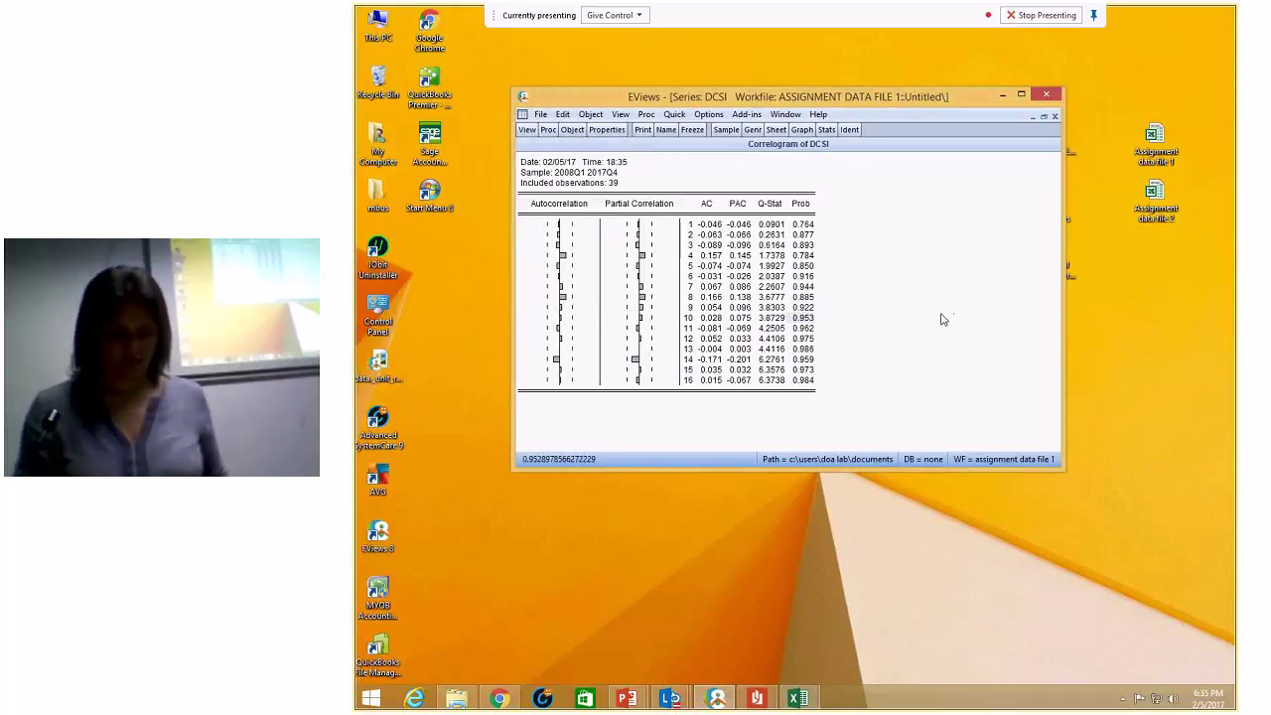
- Check the exercise questions in the assignment PDF, and minimize both the PDF and the EViews window
click(761, 699)
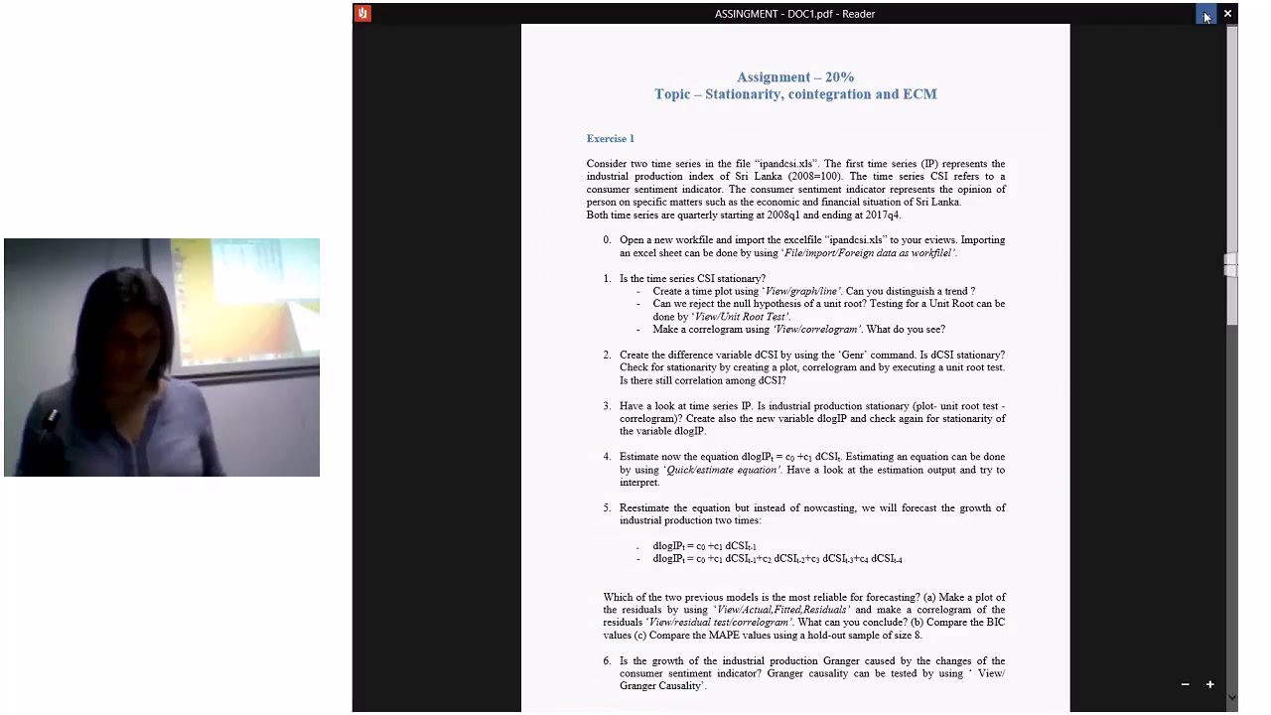
click(1206, 14)
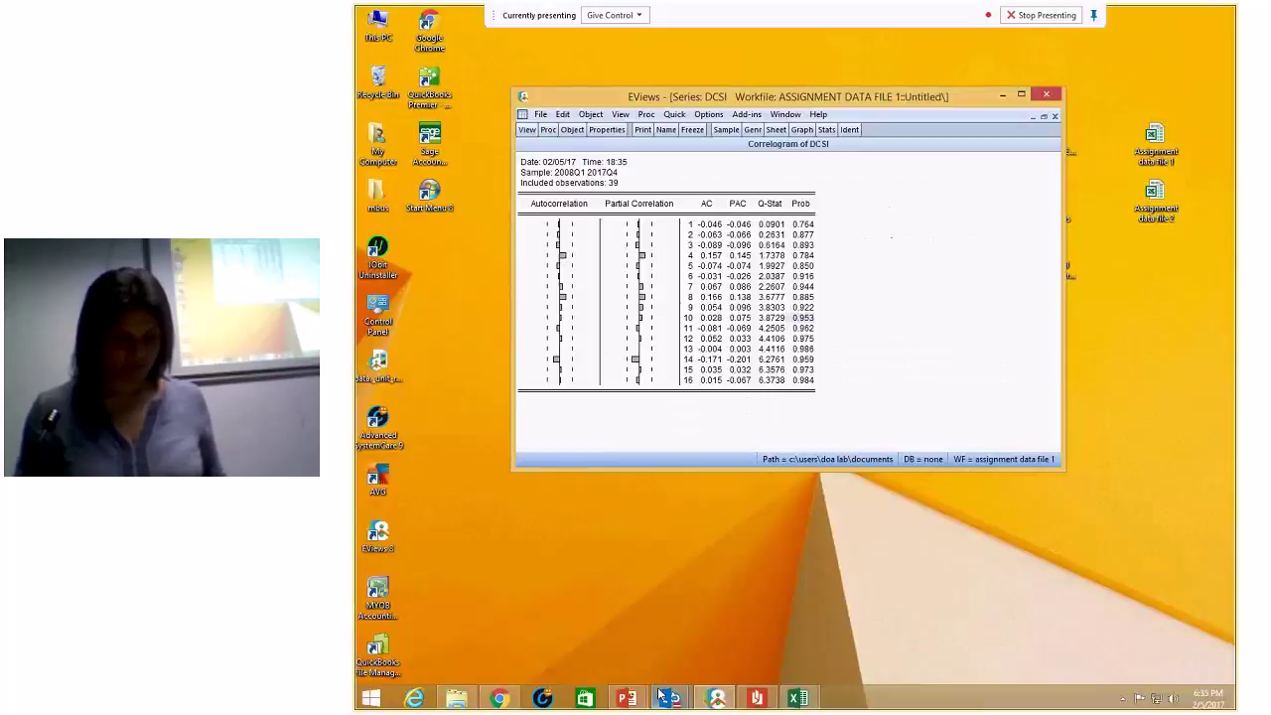
click(862, 546)
click(1003, 94)
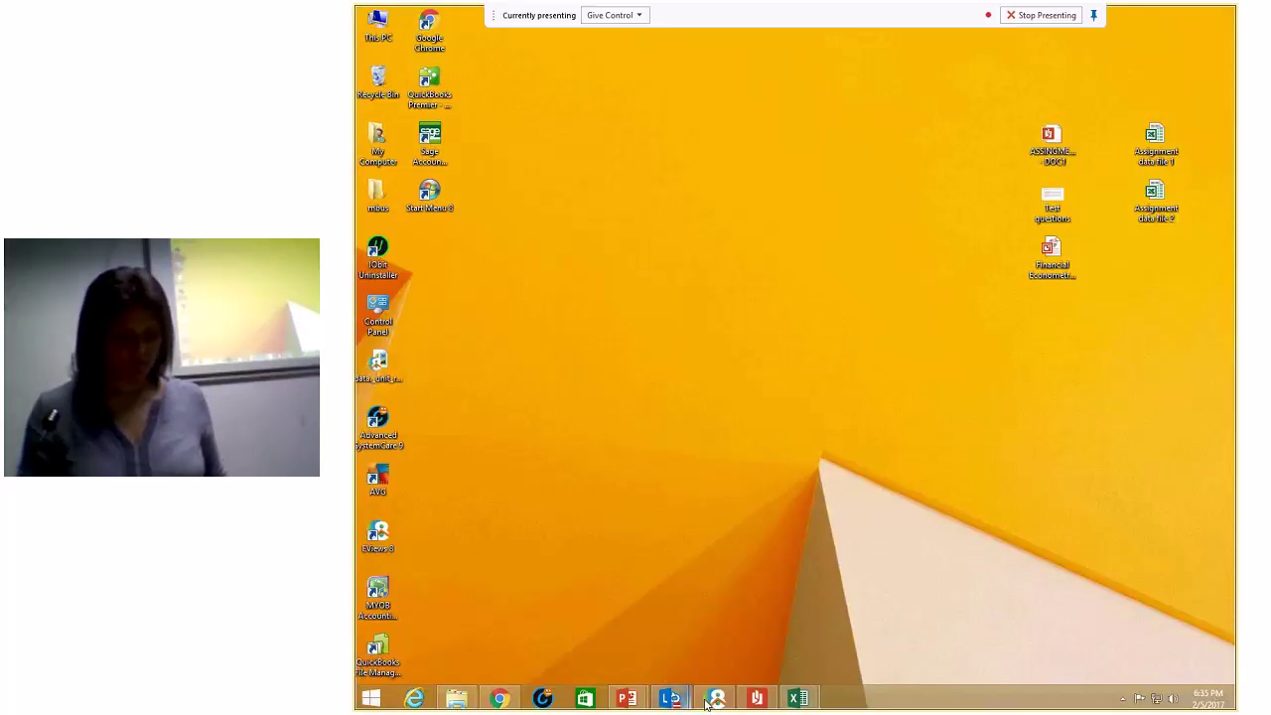
- Close the Financial Econometrics and Test questions presentations, and open the ASSINGMENT - DOC1 PDF from the desktop
mouse_move(629, 706)
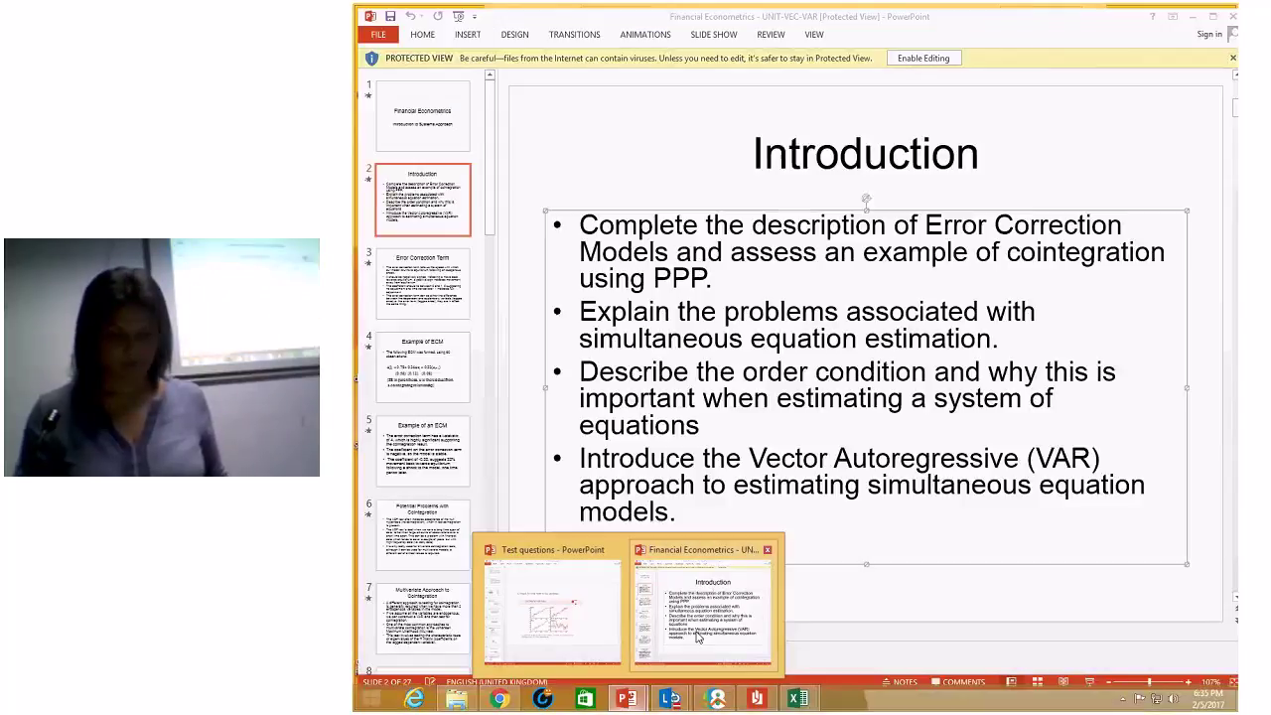
click(682, 646)
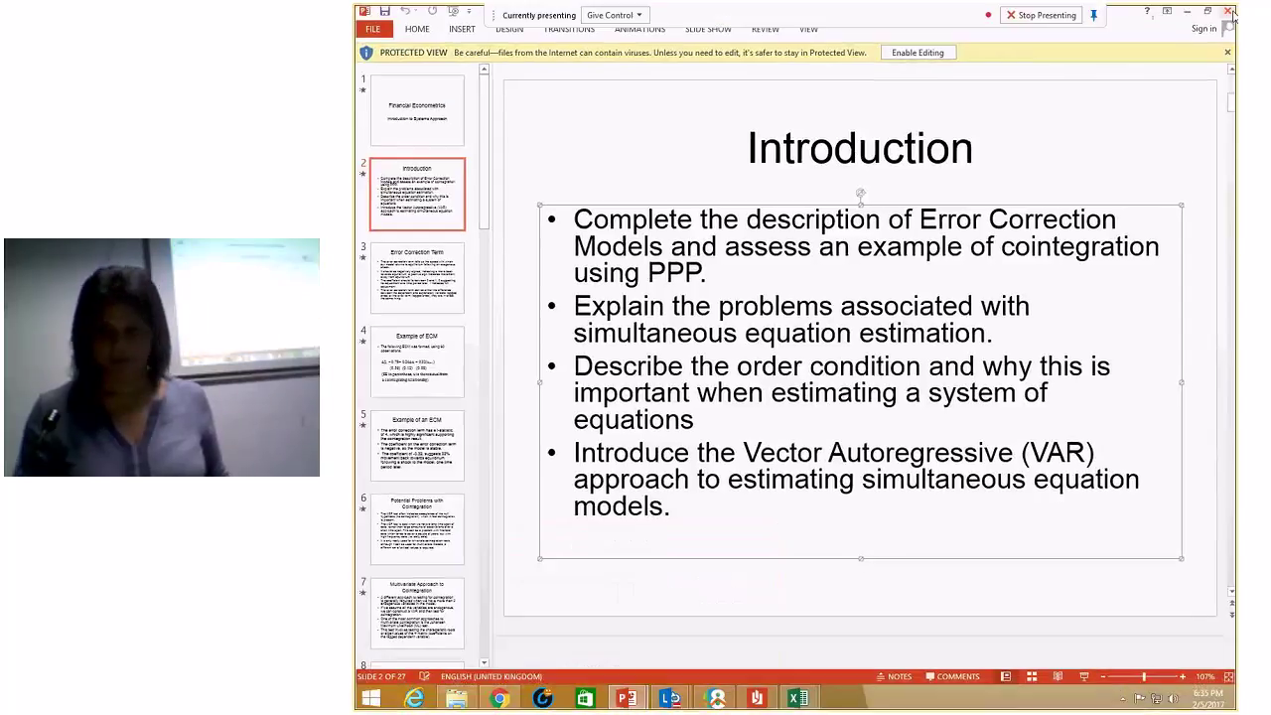
click(1229, 11)
click(1229, 11)
click(803, 376)
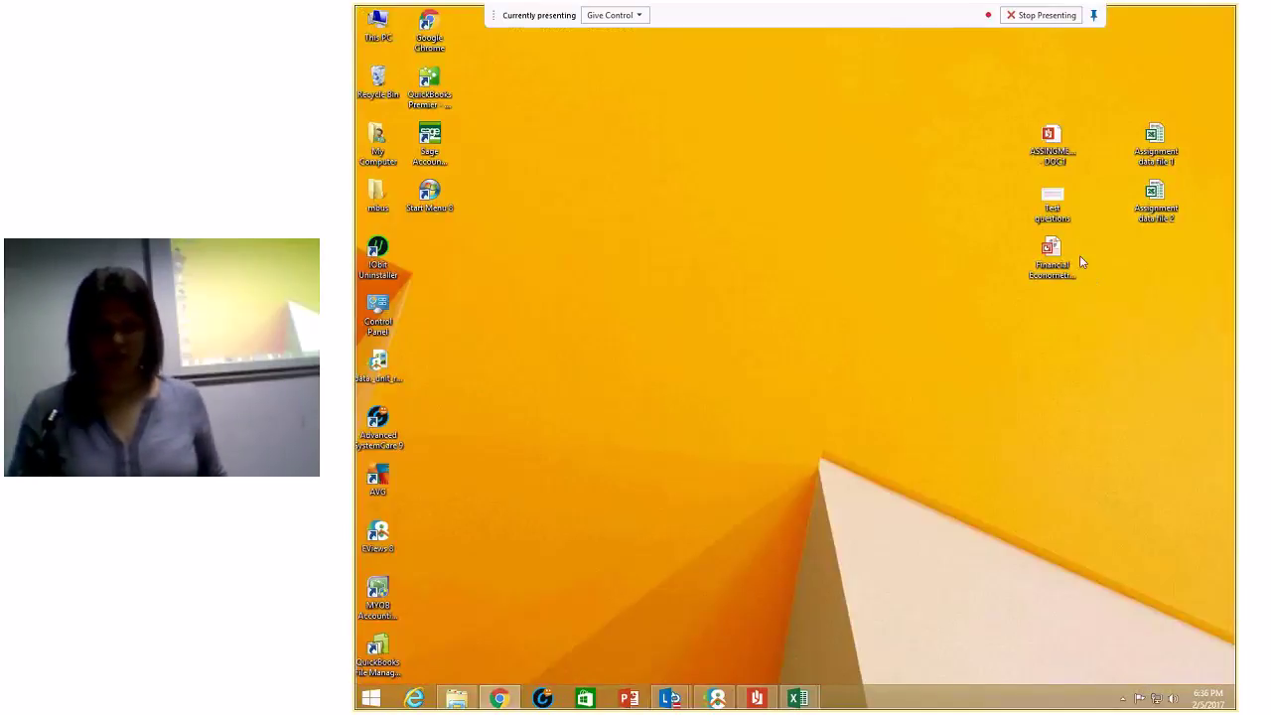
double_click(1054, 137)
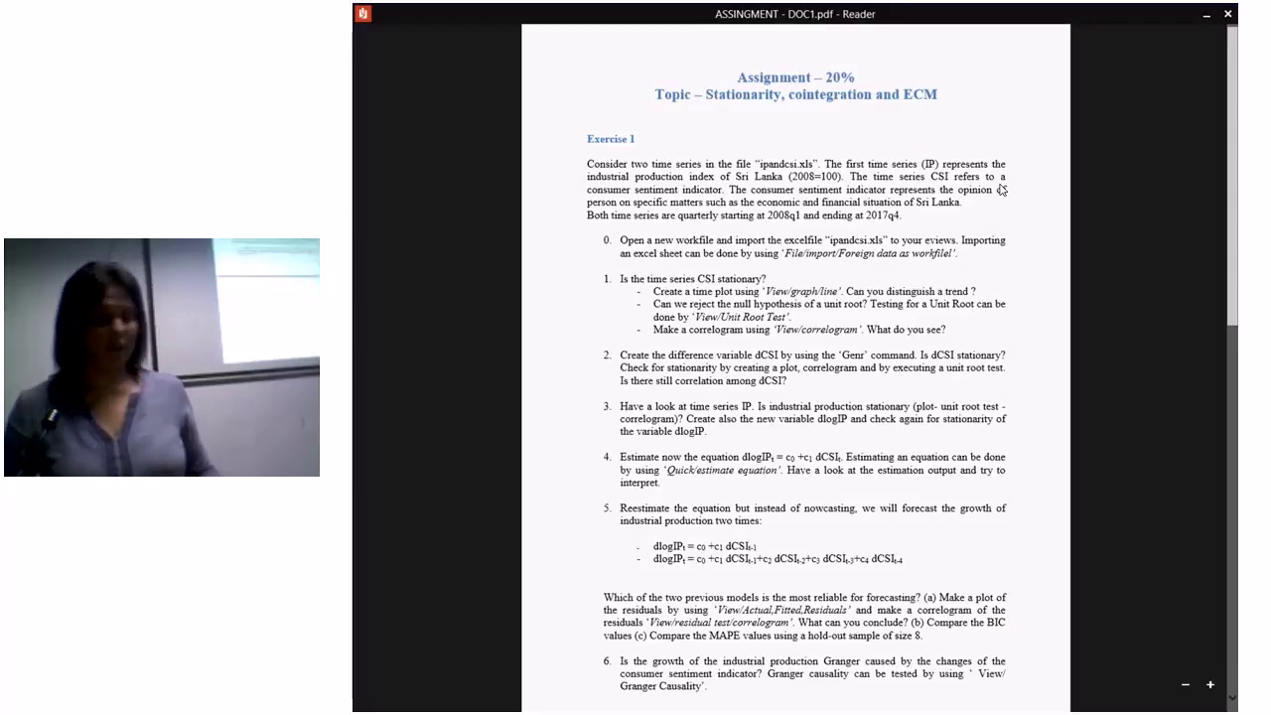
- Review the assignment title and the questions of Exercise 1 and Exercise 2, and return to the first page to select the Exercise 1 heading
scroll(1001, 188, down, 3)
scroll(829, 331, up, 3)
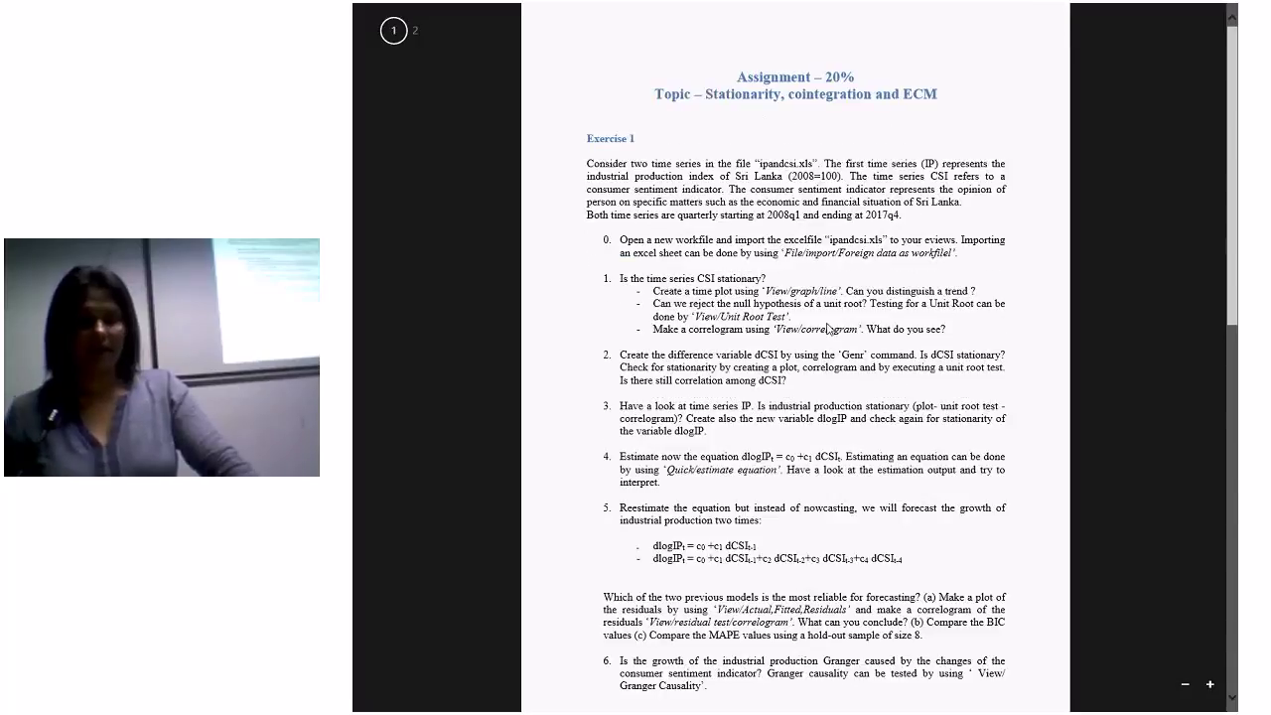
drag(738, 76, 696, 94)
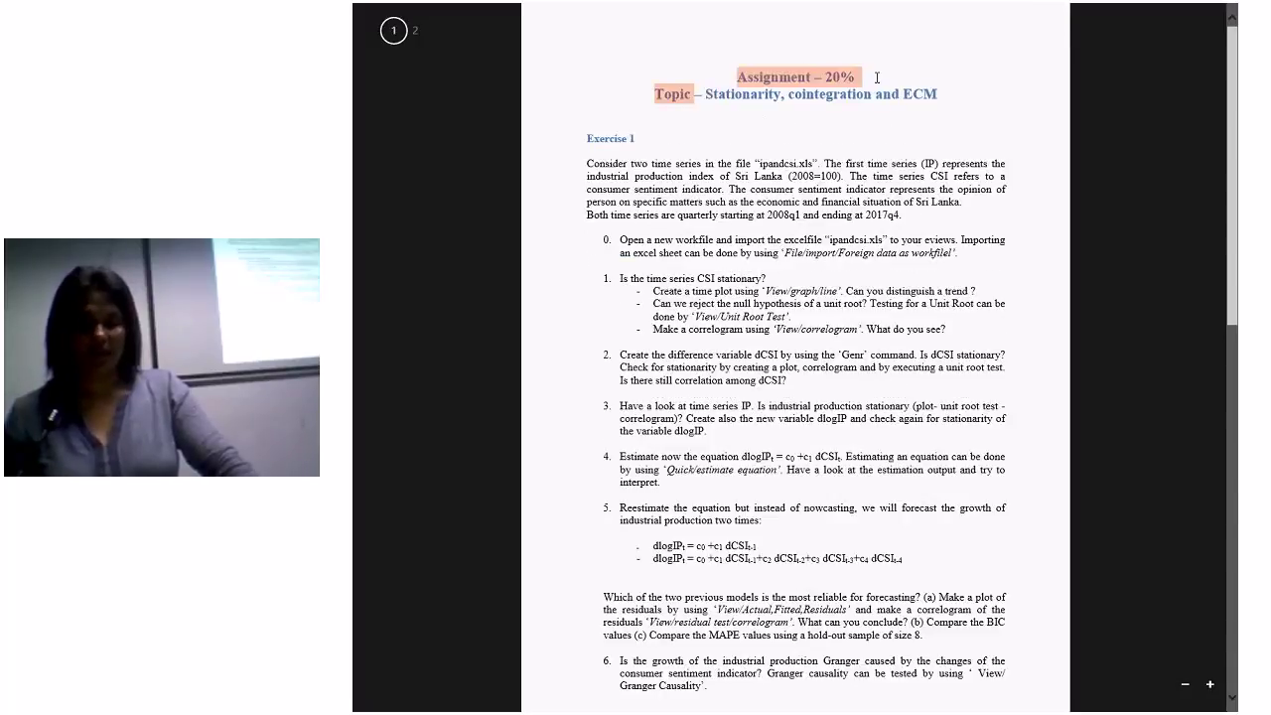
click(586, 136)
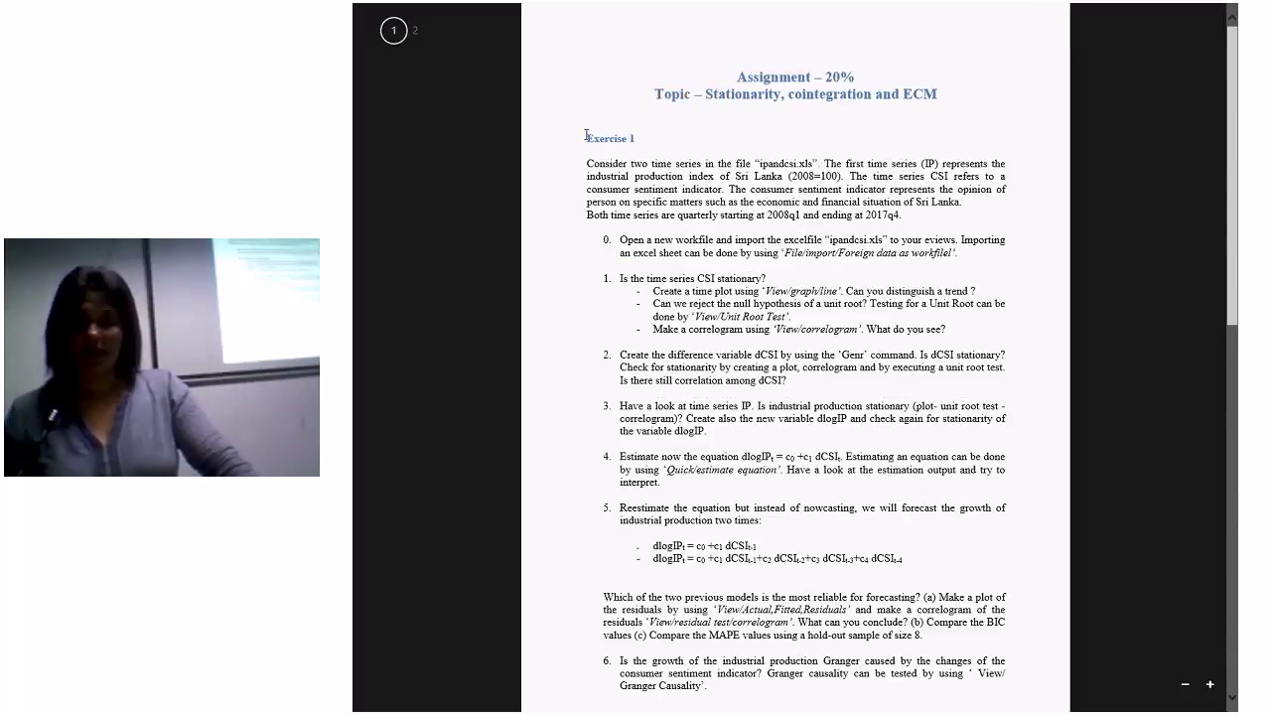
drag(586, 136, 638, 115)
scroll(664, 154, down, 5)
scroll(663, 154, down, 3)
click(683, 179)
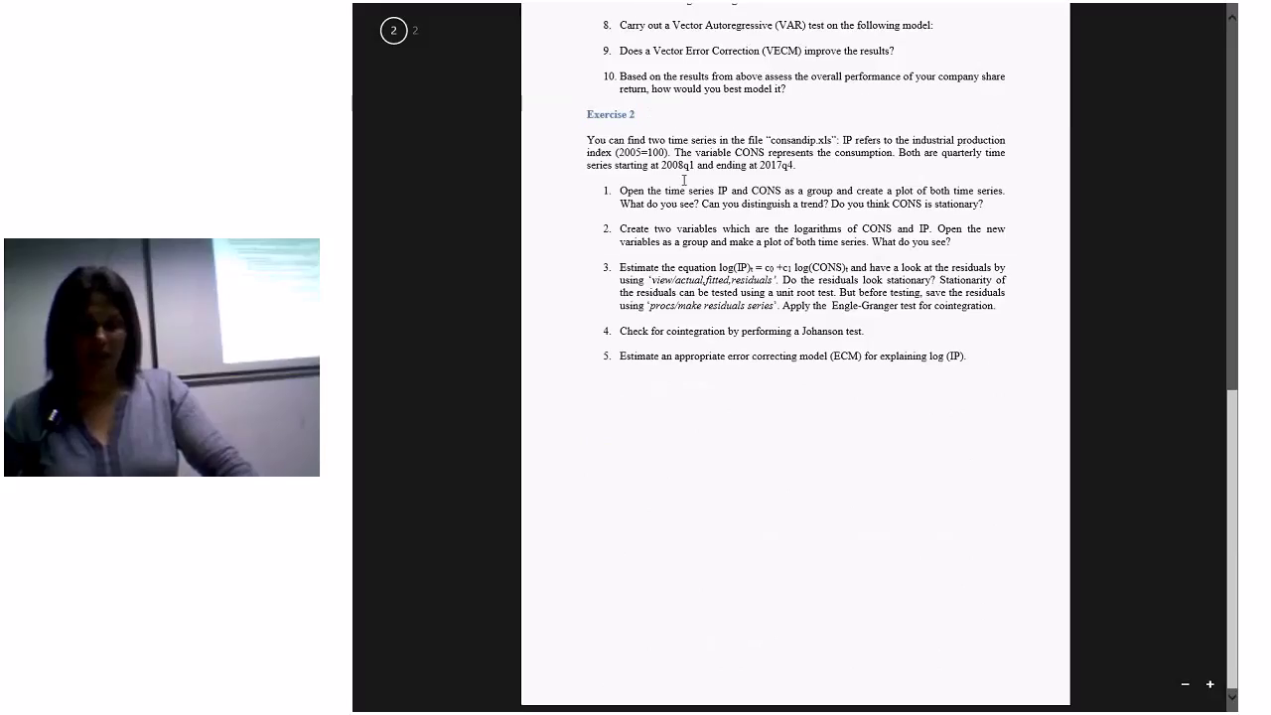
scroll(684, 180, up, 8)
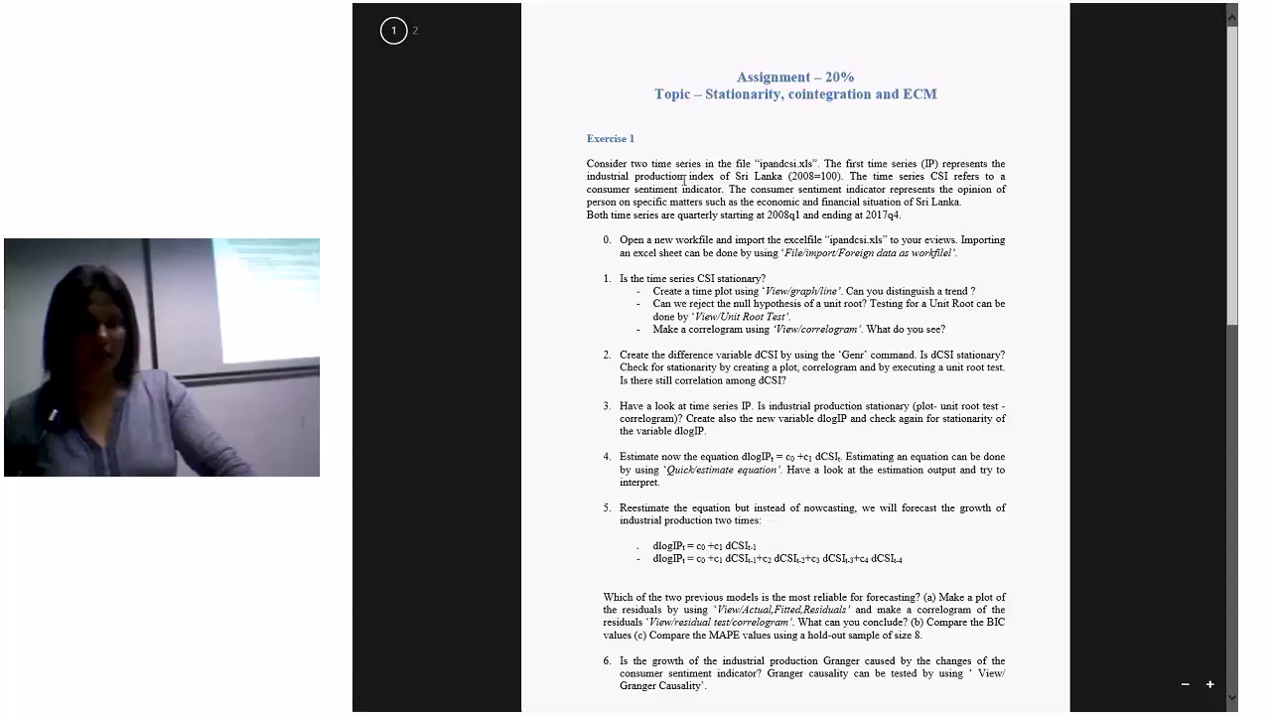
drag(586, 138, 657, 144)
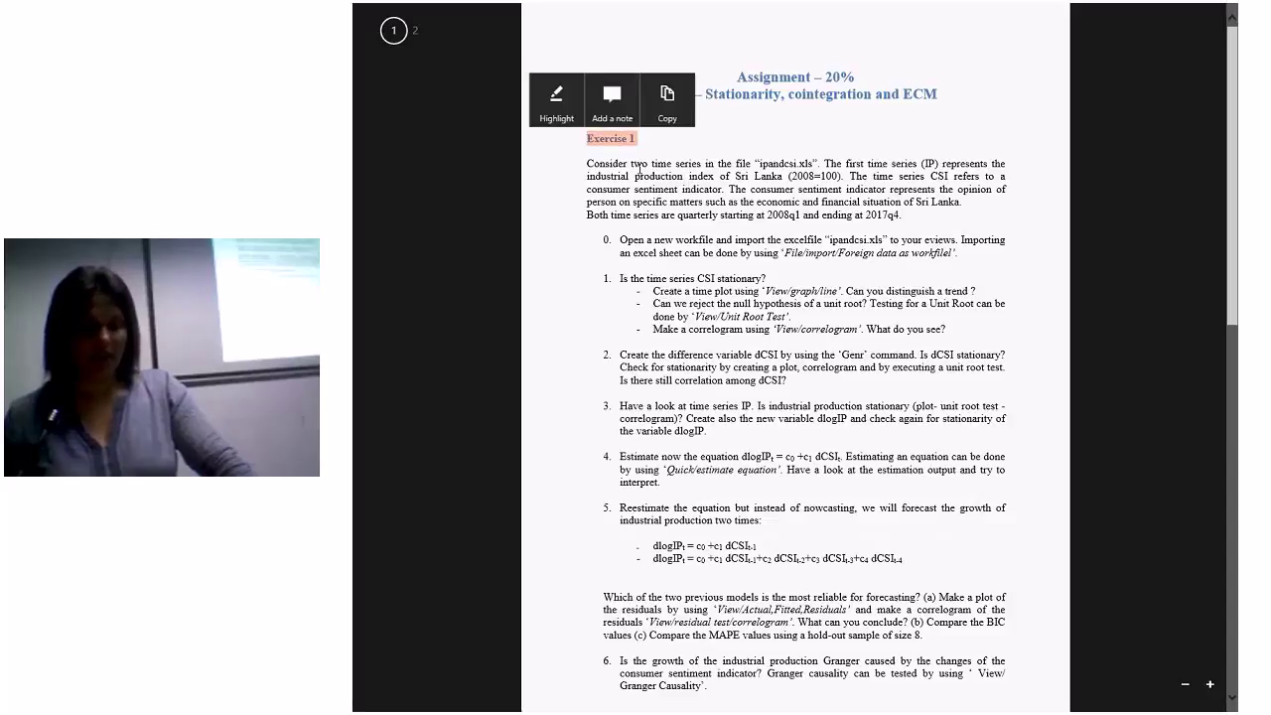